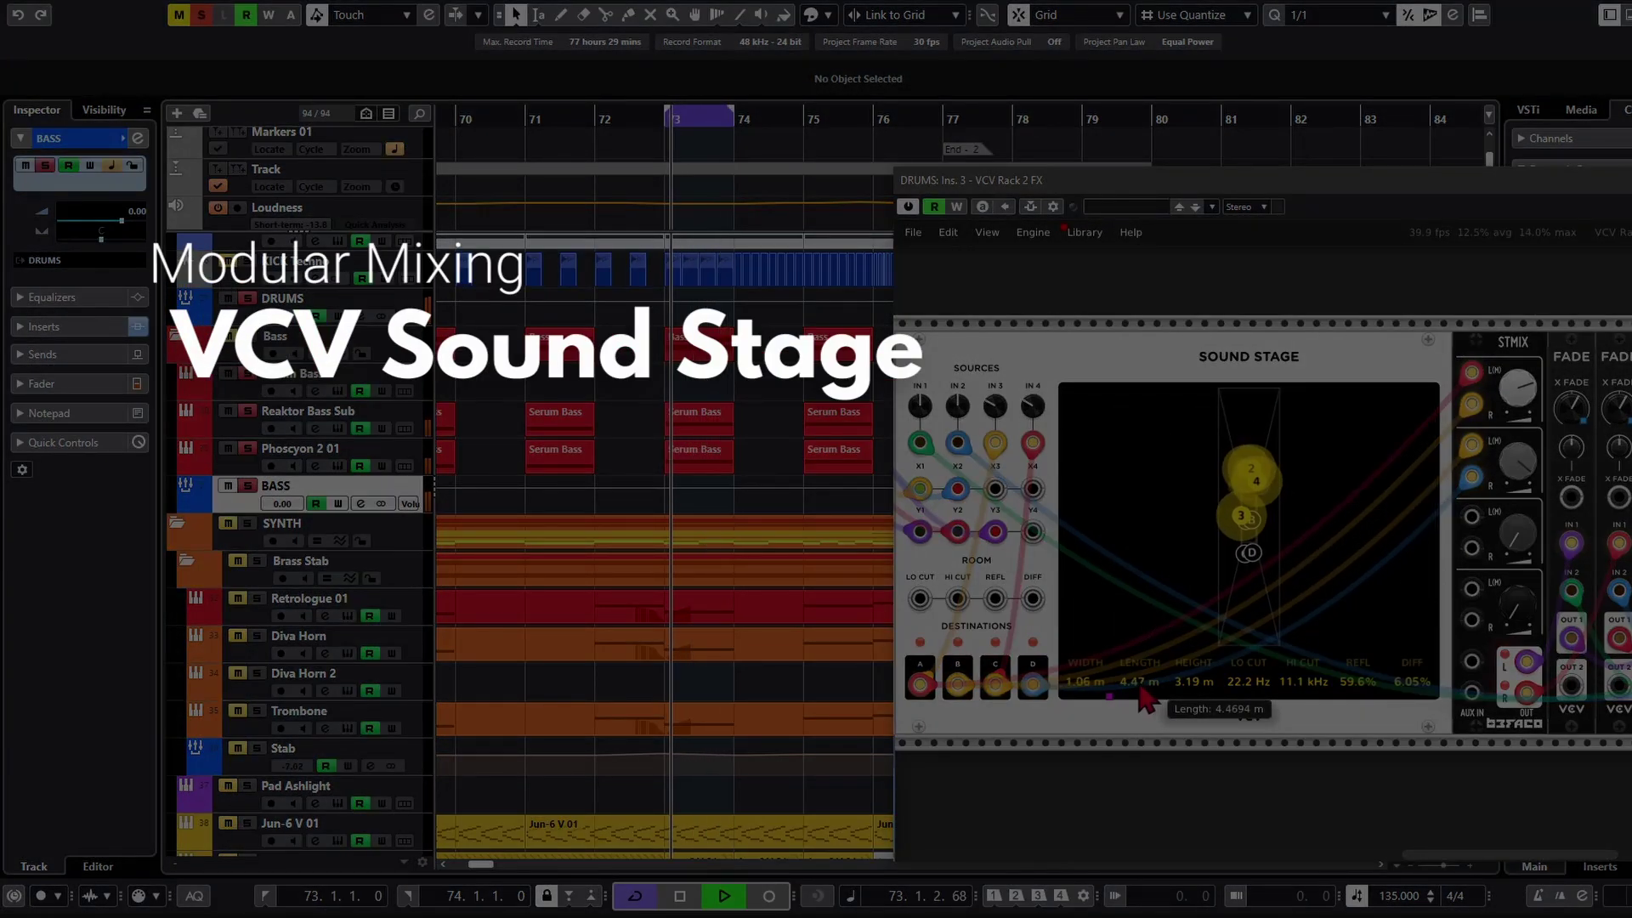
left_click_drag(1141, 690, 1140, 690)
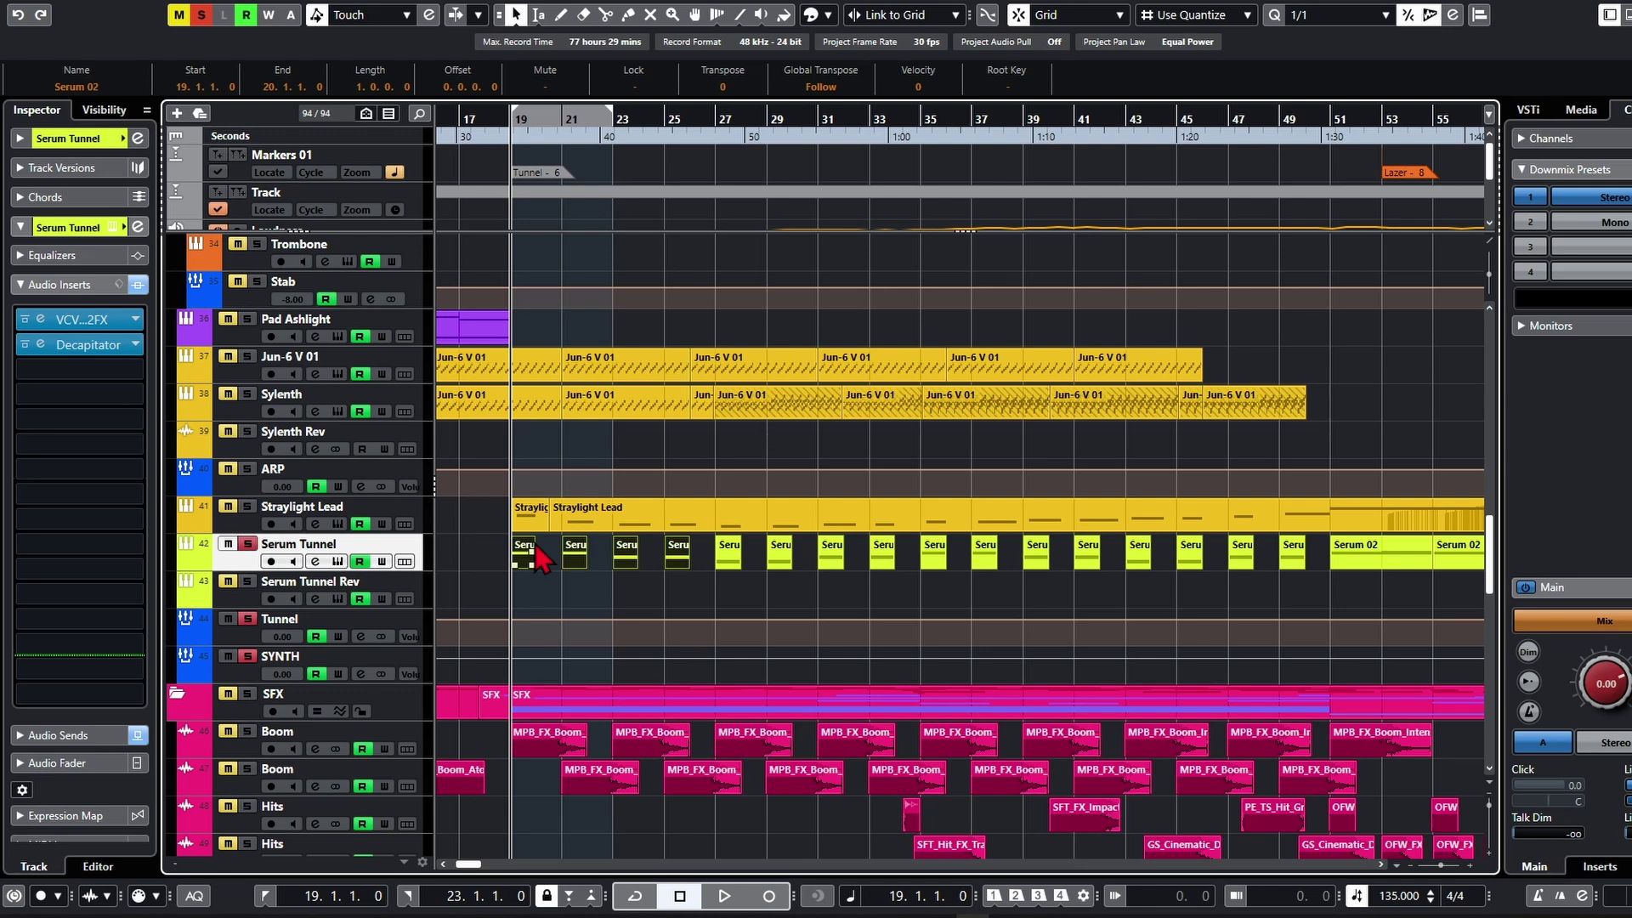
Step: Play the Serum Tunnel clips from bar 19 and examine the Serum patch's modulation matrix, ending with playback stopped
key("space")
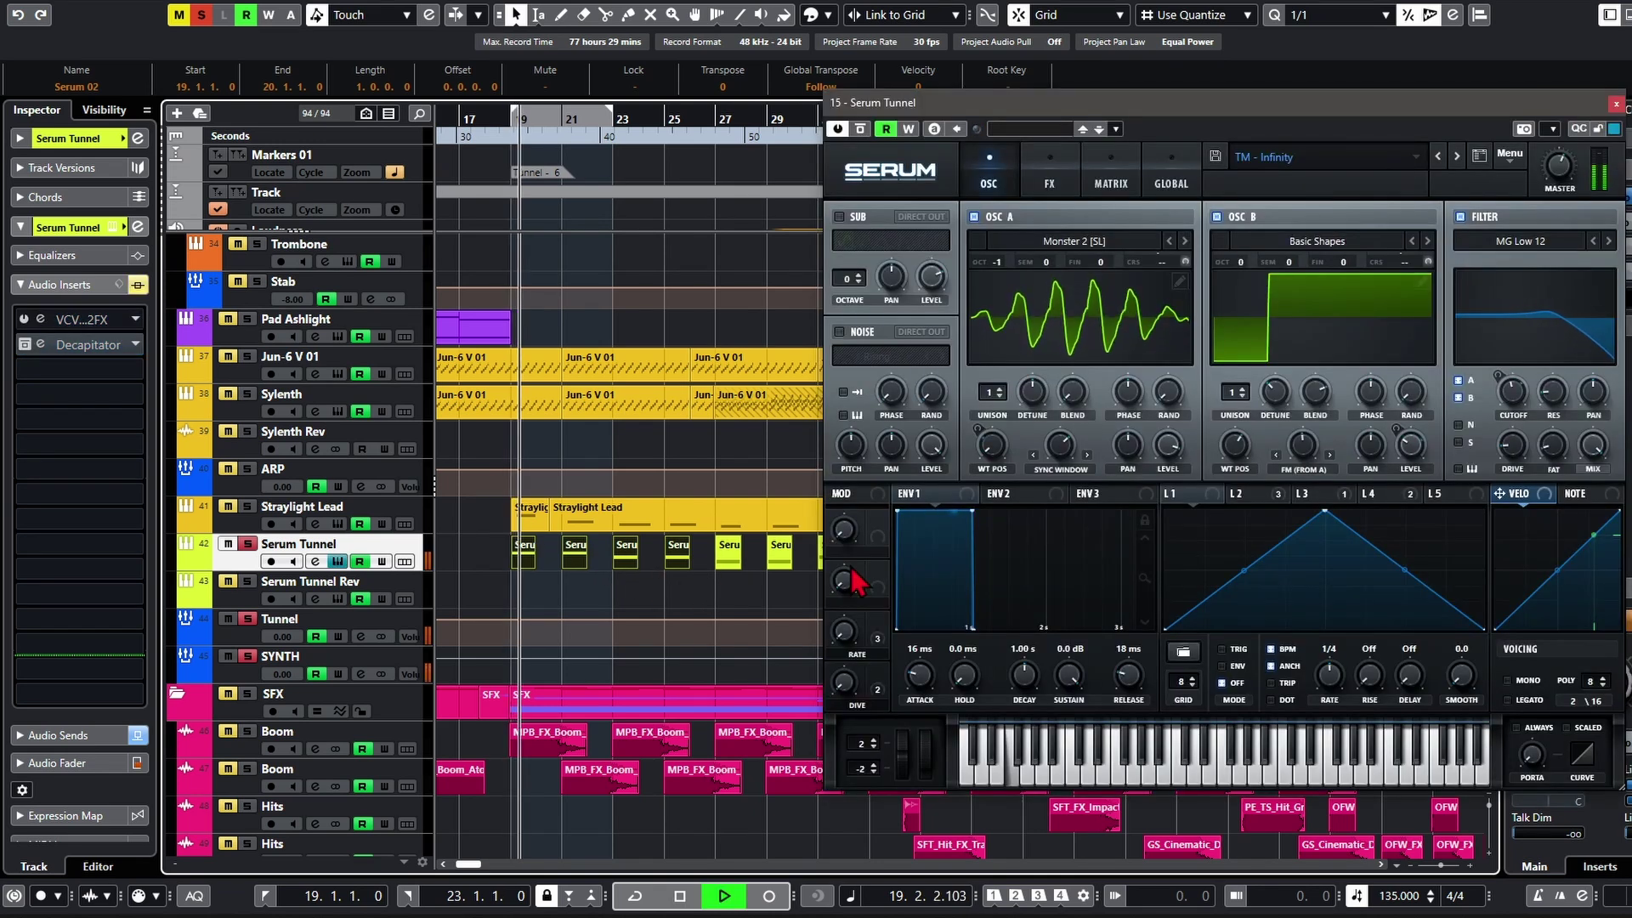
left_click(1111, 175)
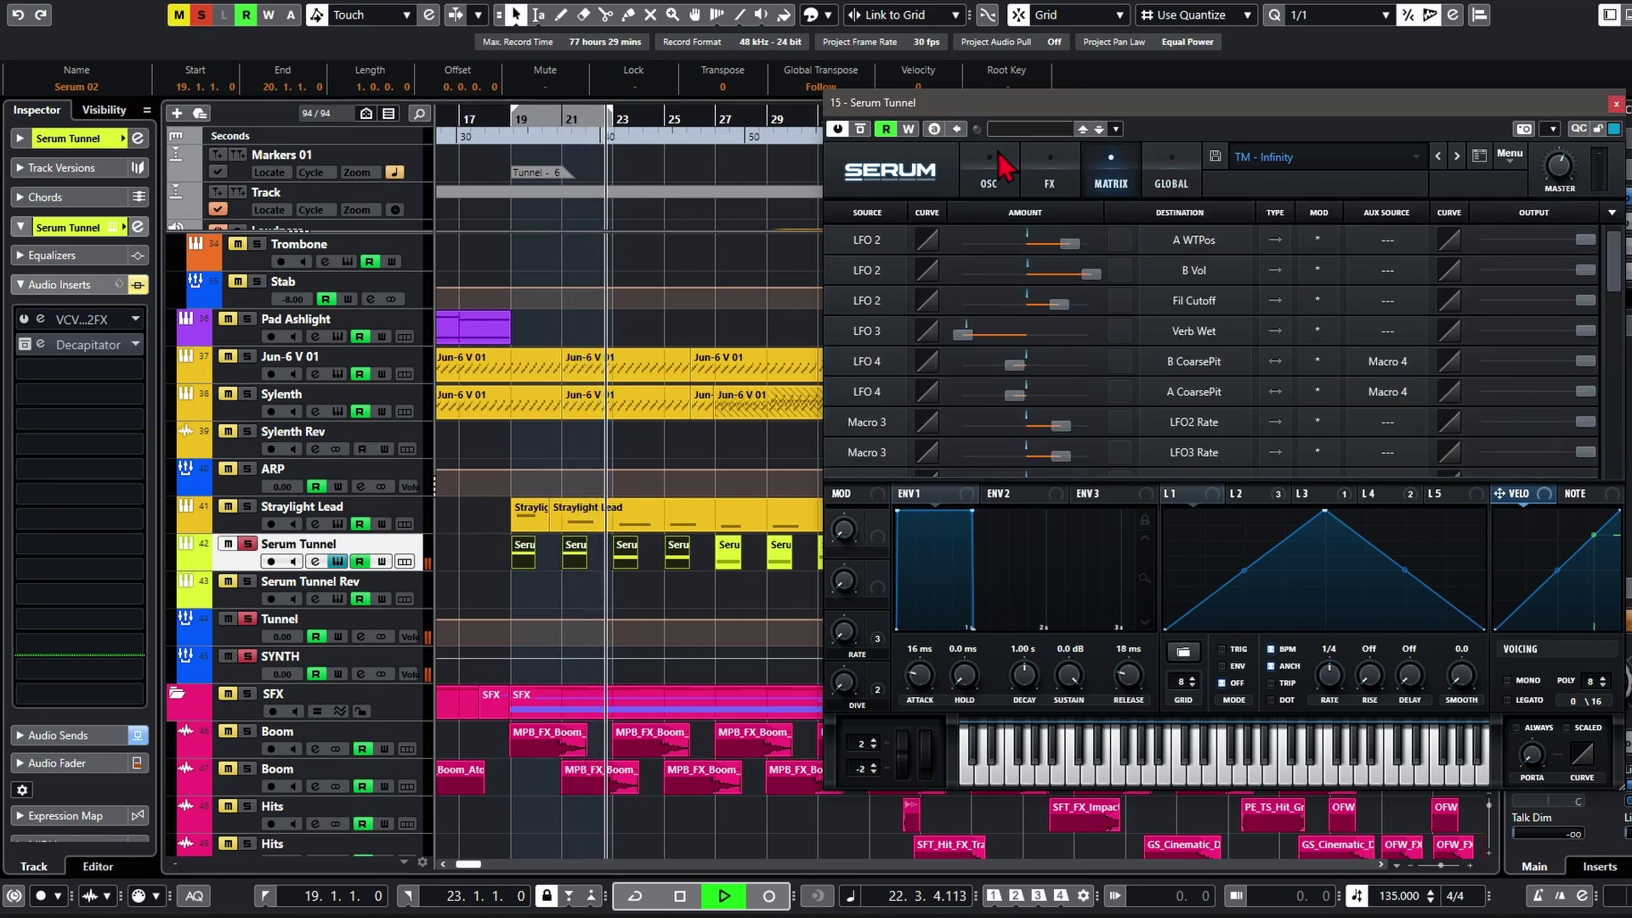
left_click(636, 414)
key("space")
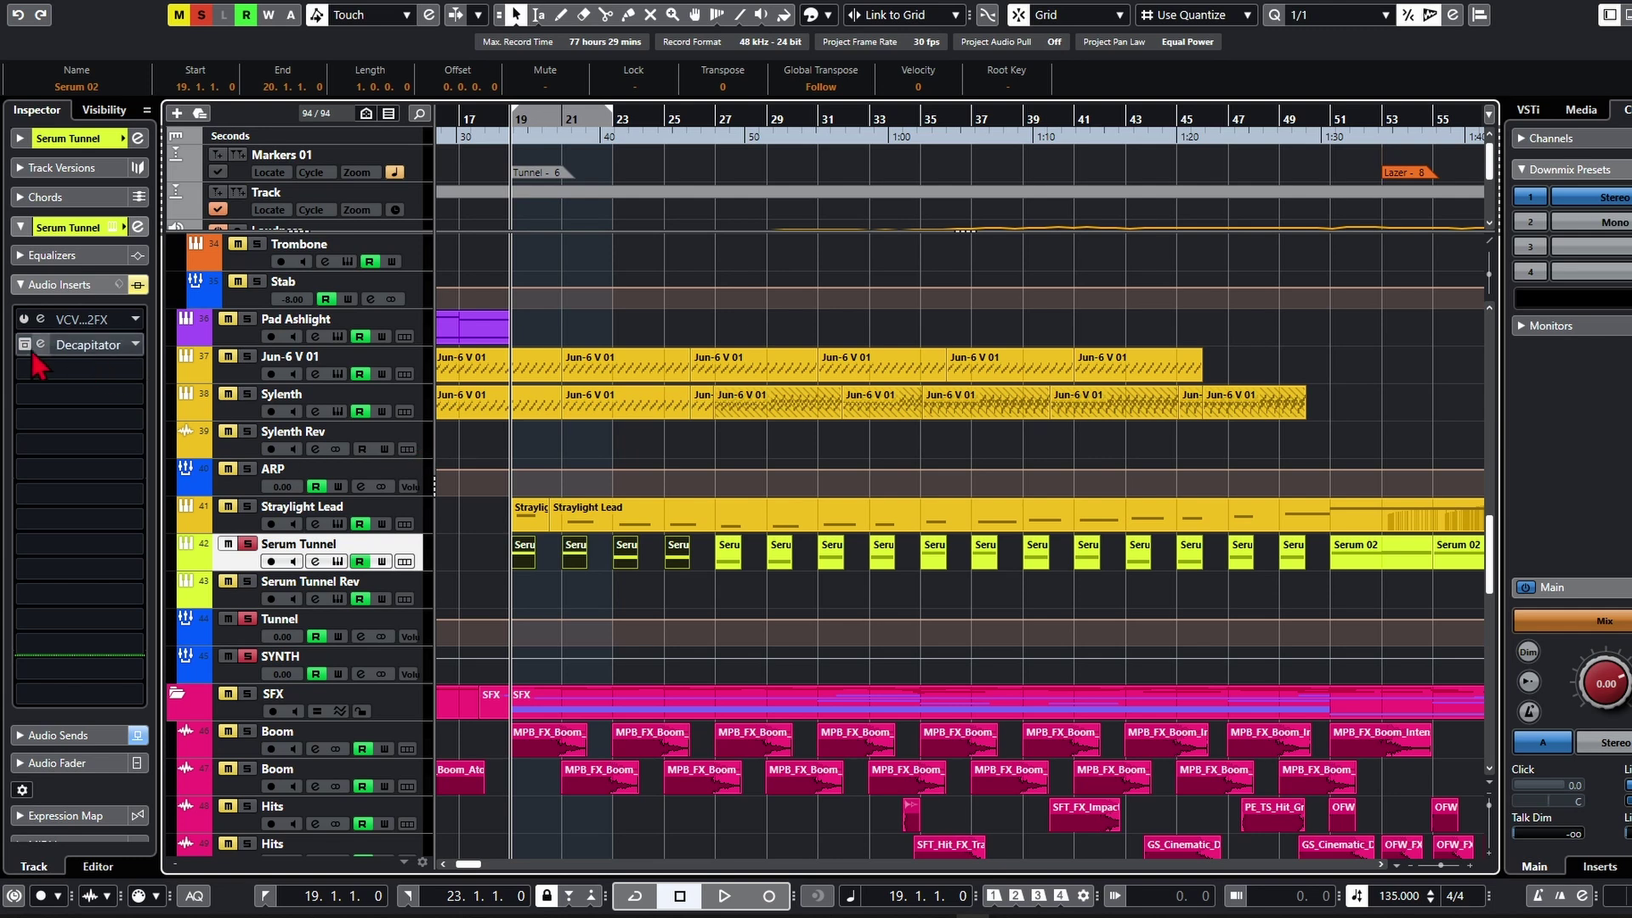
Step: Open the VCV Rack 2 FX insert on the Serum Tunnel track and go to the unpatched Sound Stage module beside the Audio module
left_click(27, 326)
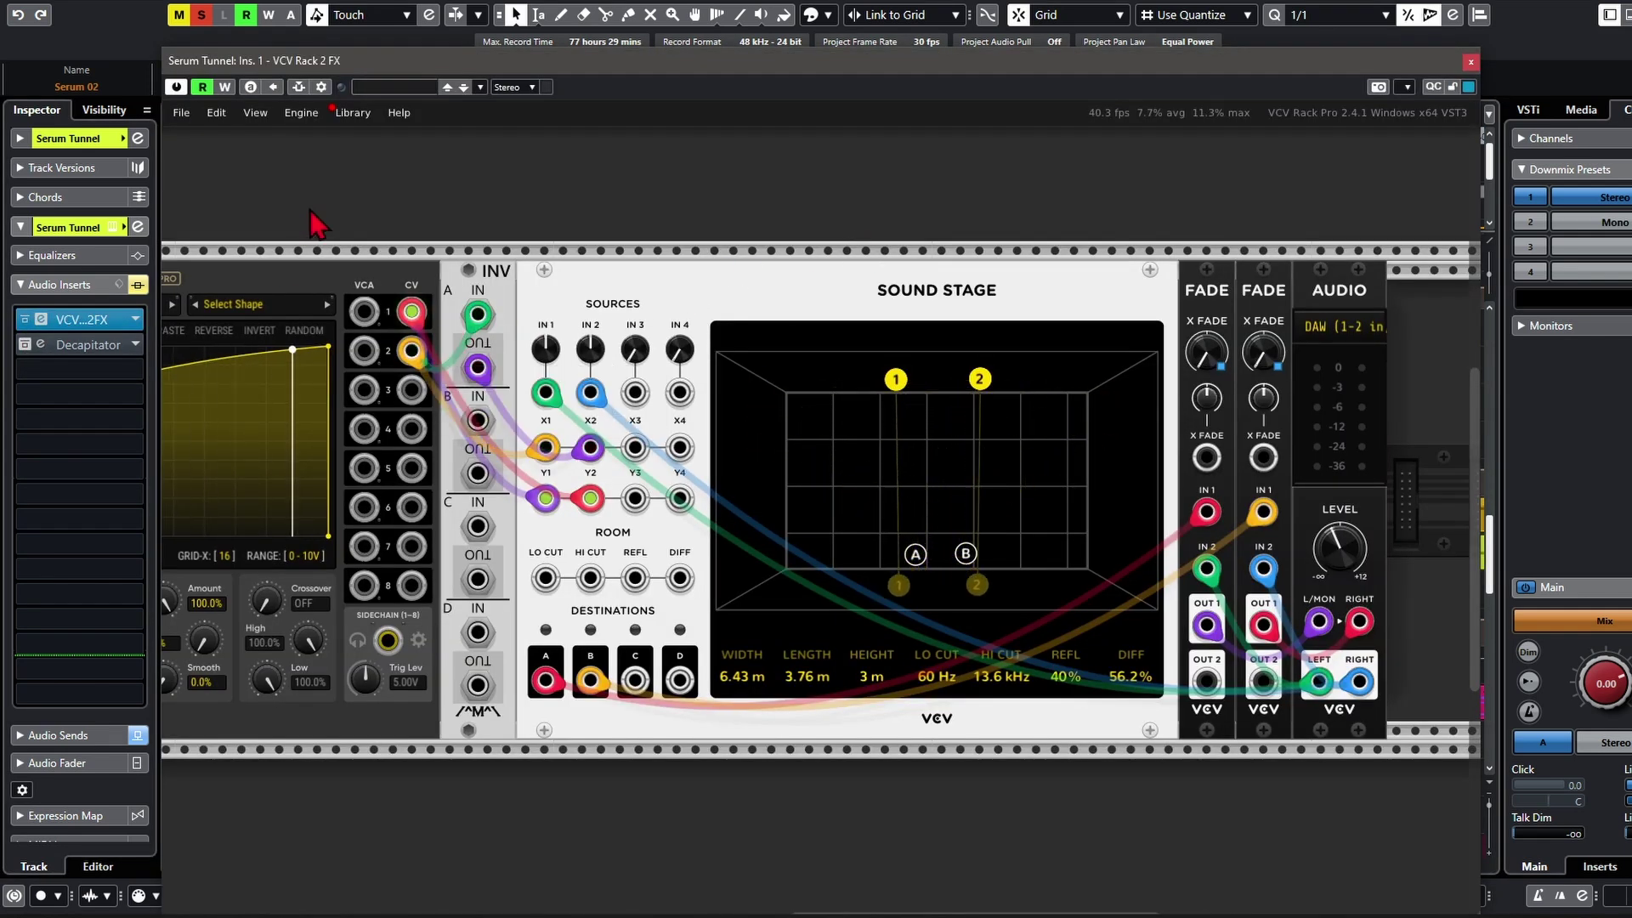
scroll(860, 247, "left", 5)
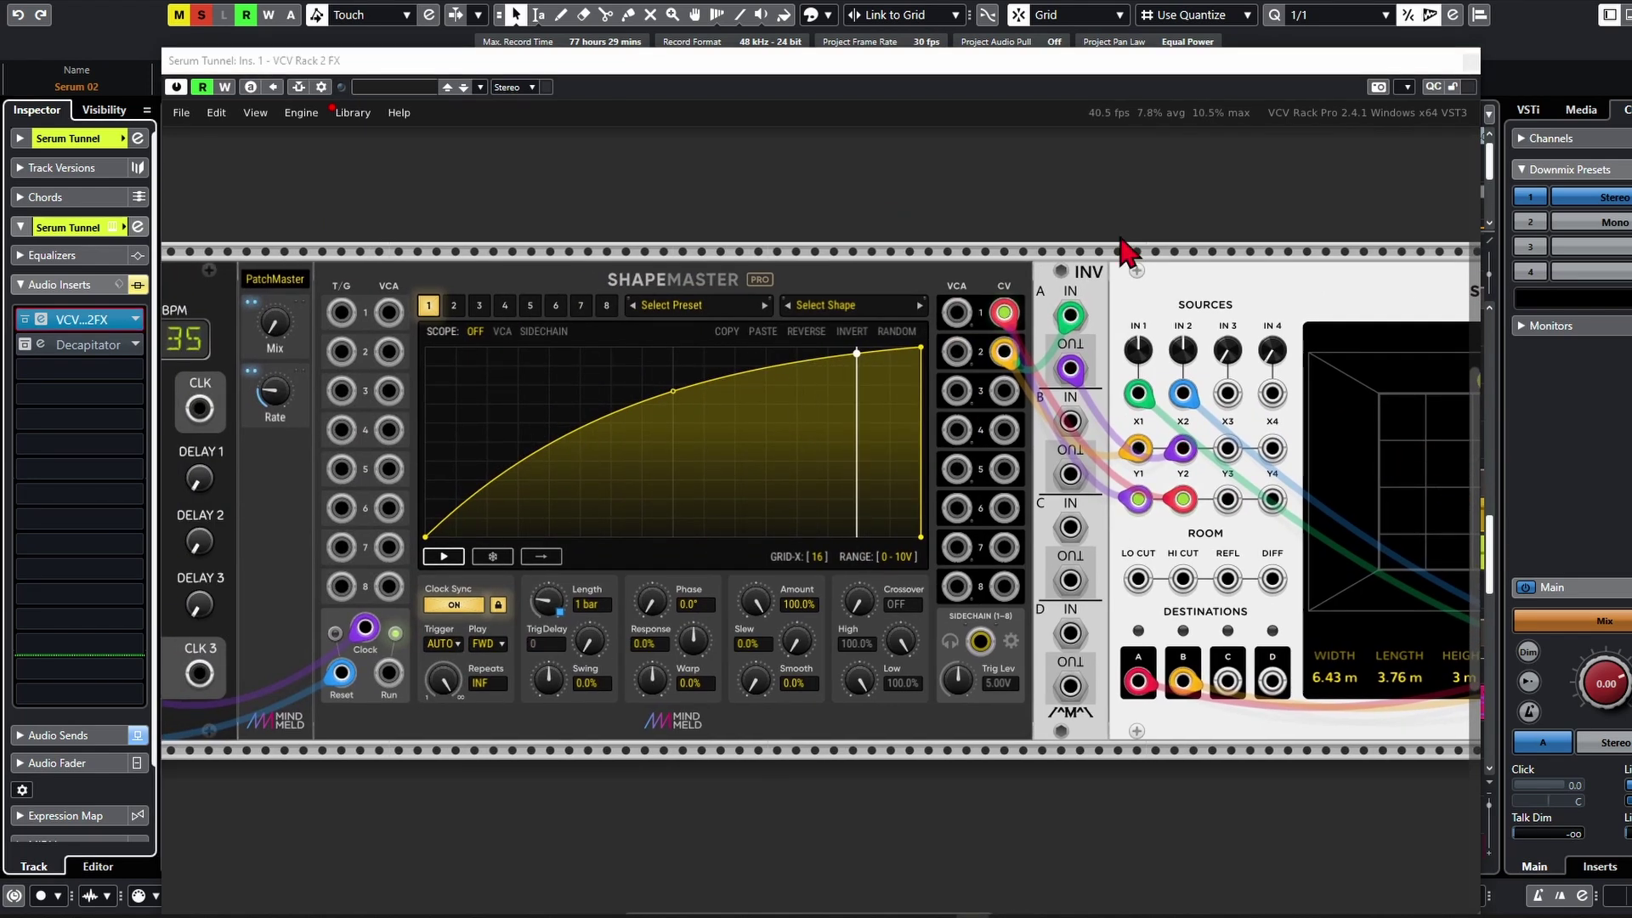
left_click_drag(1220, 247, 561, 197)
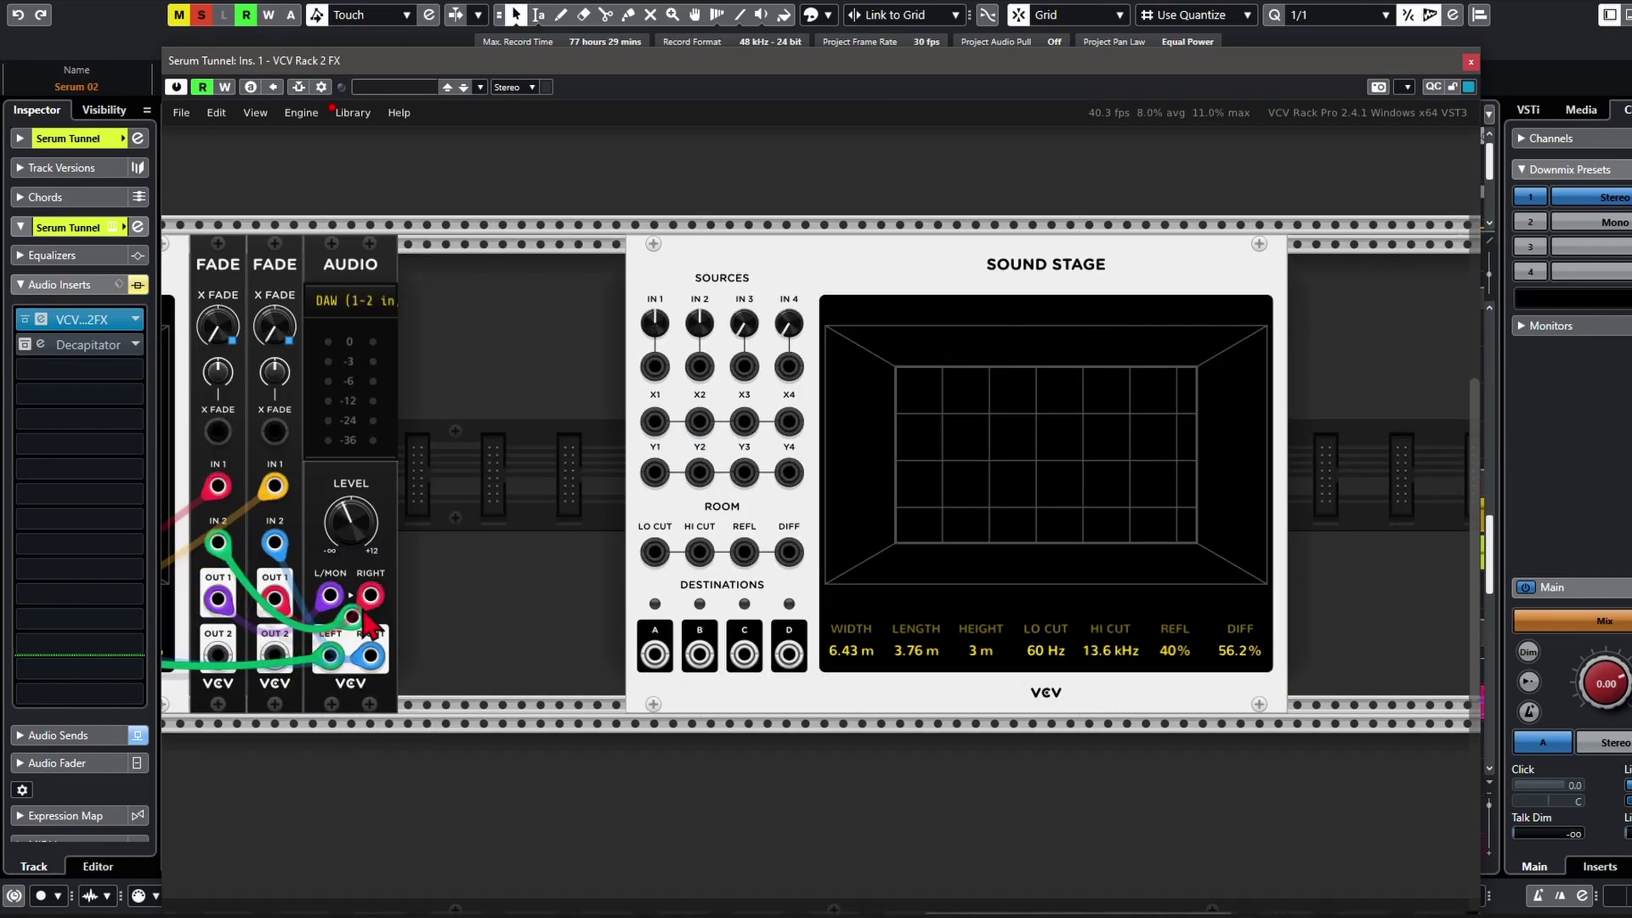
Step: Patch the Audio module's left and right device outputs into Sound Stage source inputs IN 1 and IN 2
left_click_drag(362, 611, 259, 561)
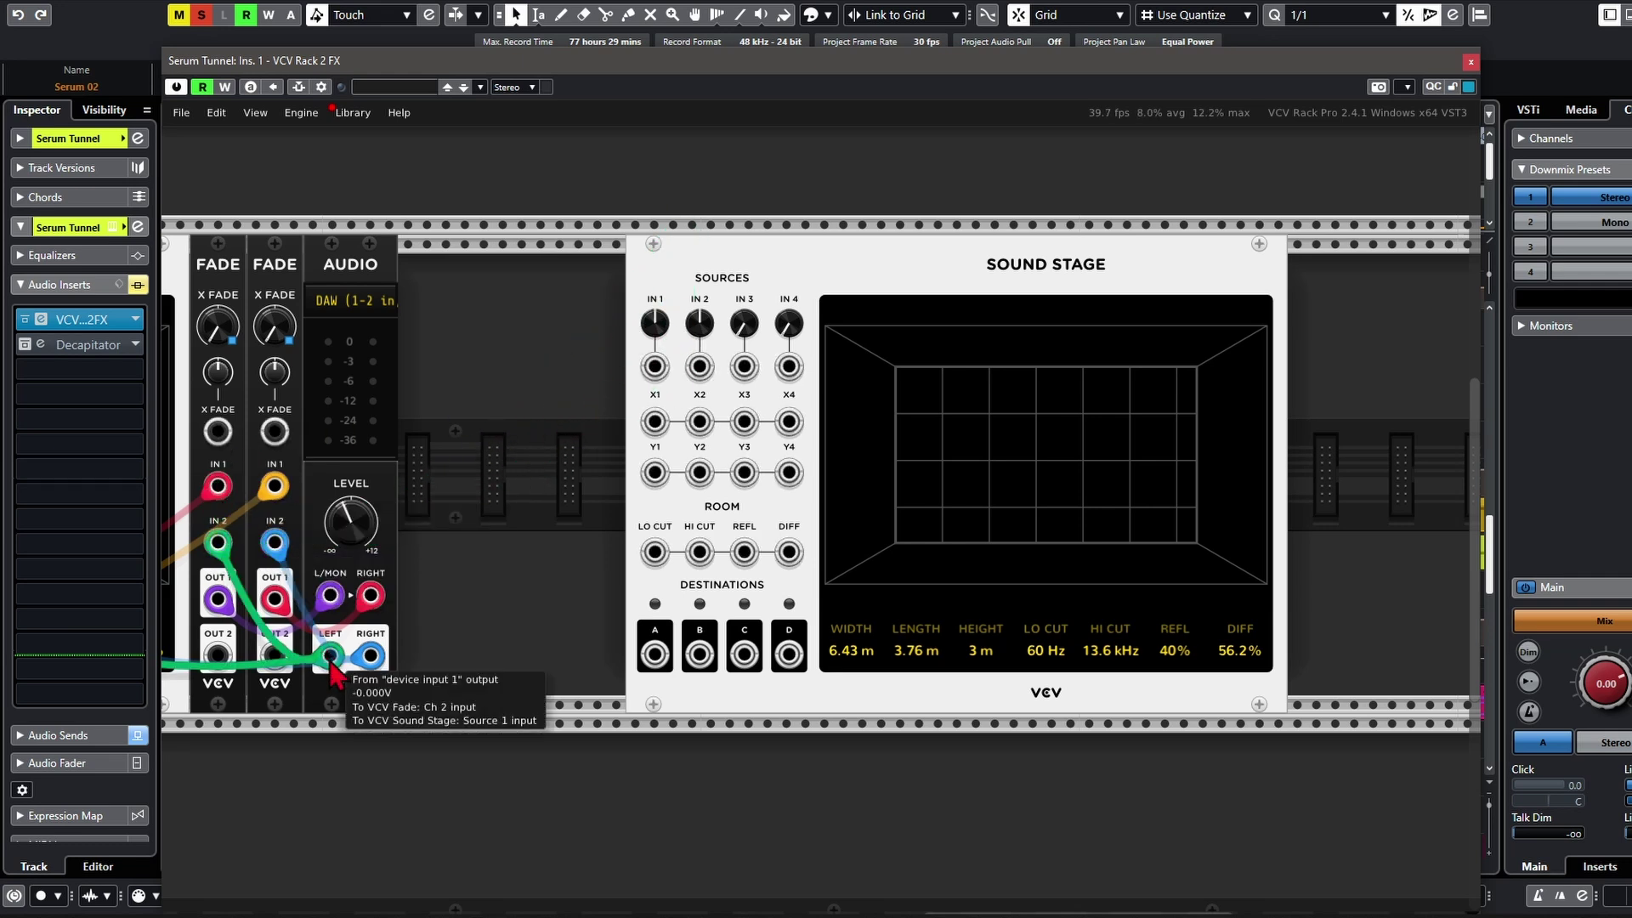
left_click_drag(326, 653, 670, 381)
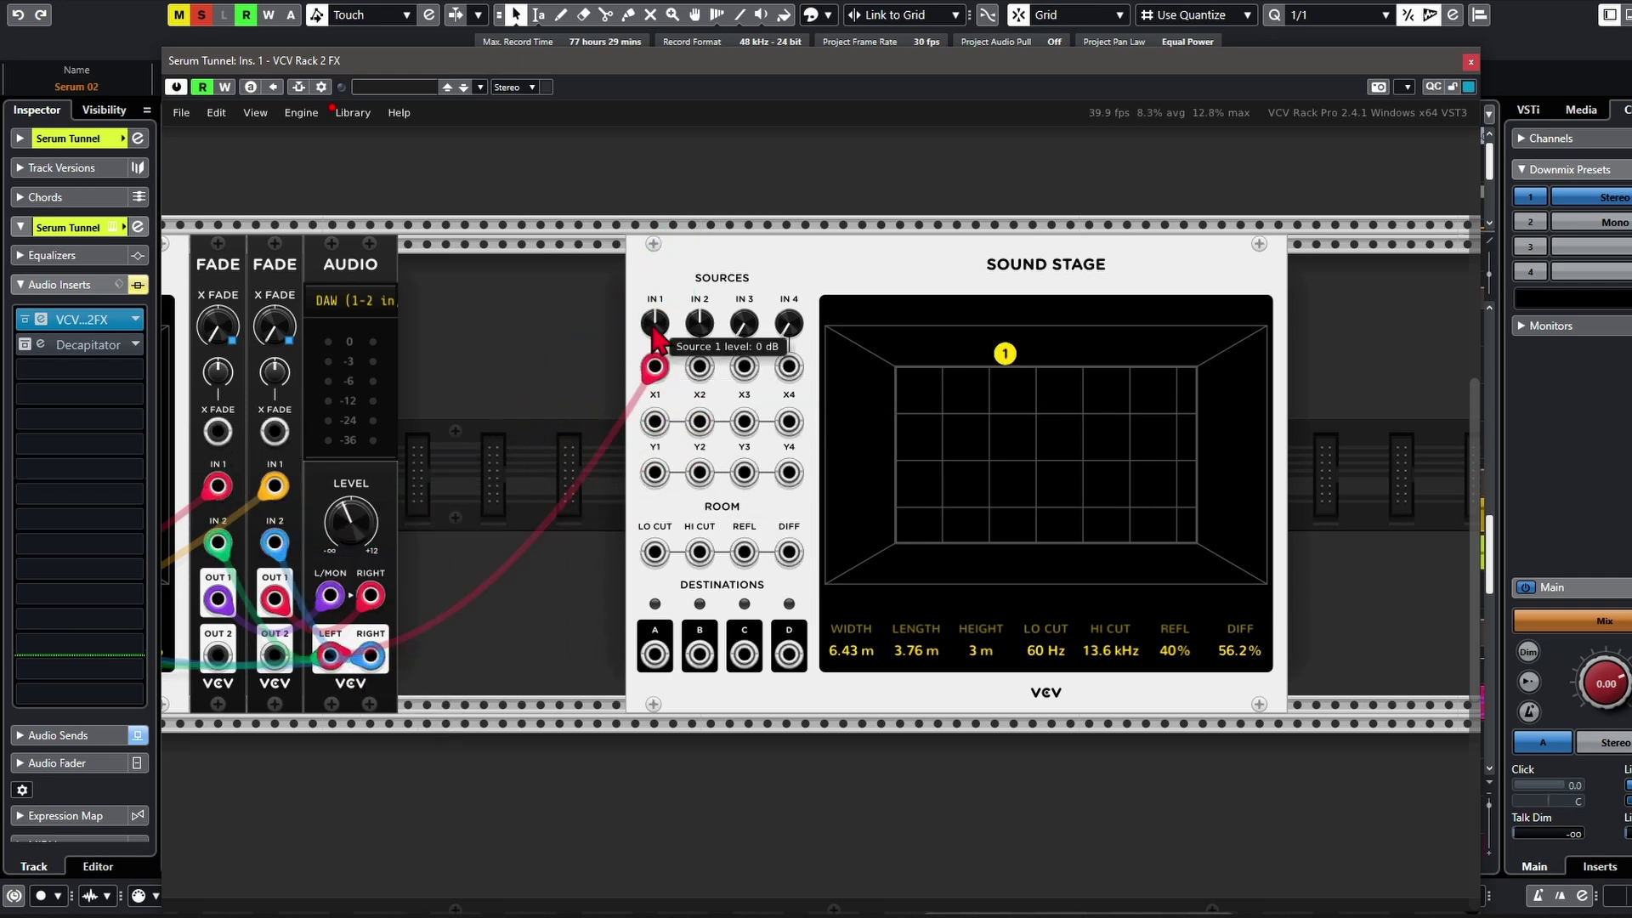
left_click_drag(370, 655, 699, 367)
Step: Connect Sound Stage destinations A and B to the Audio module's L/MON and RIGHT inputs
left_click_drag(564, 417, 451, 429)
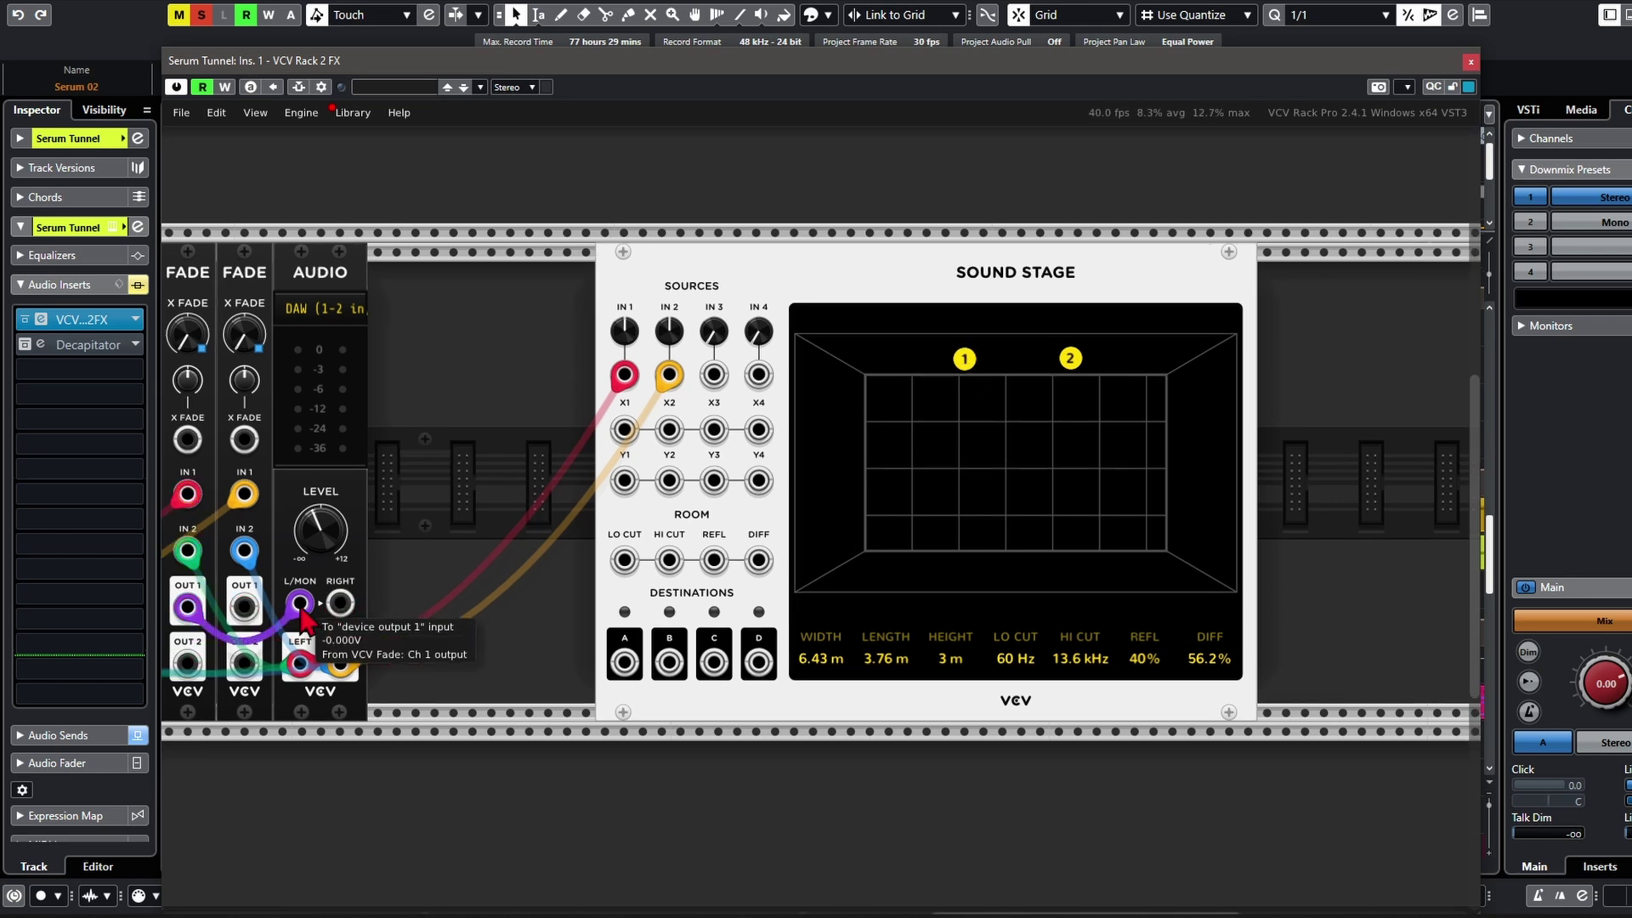
left_click_drag(625, 661, 298, 610)
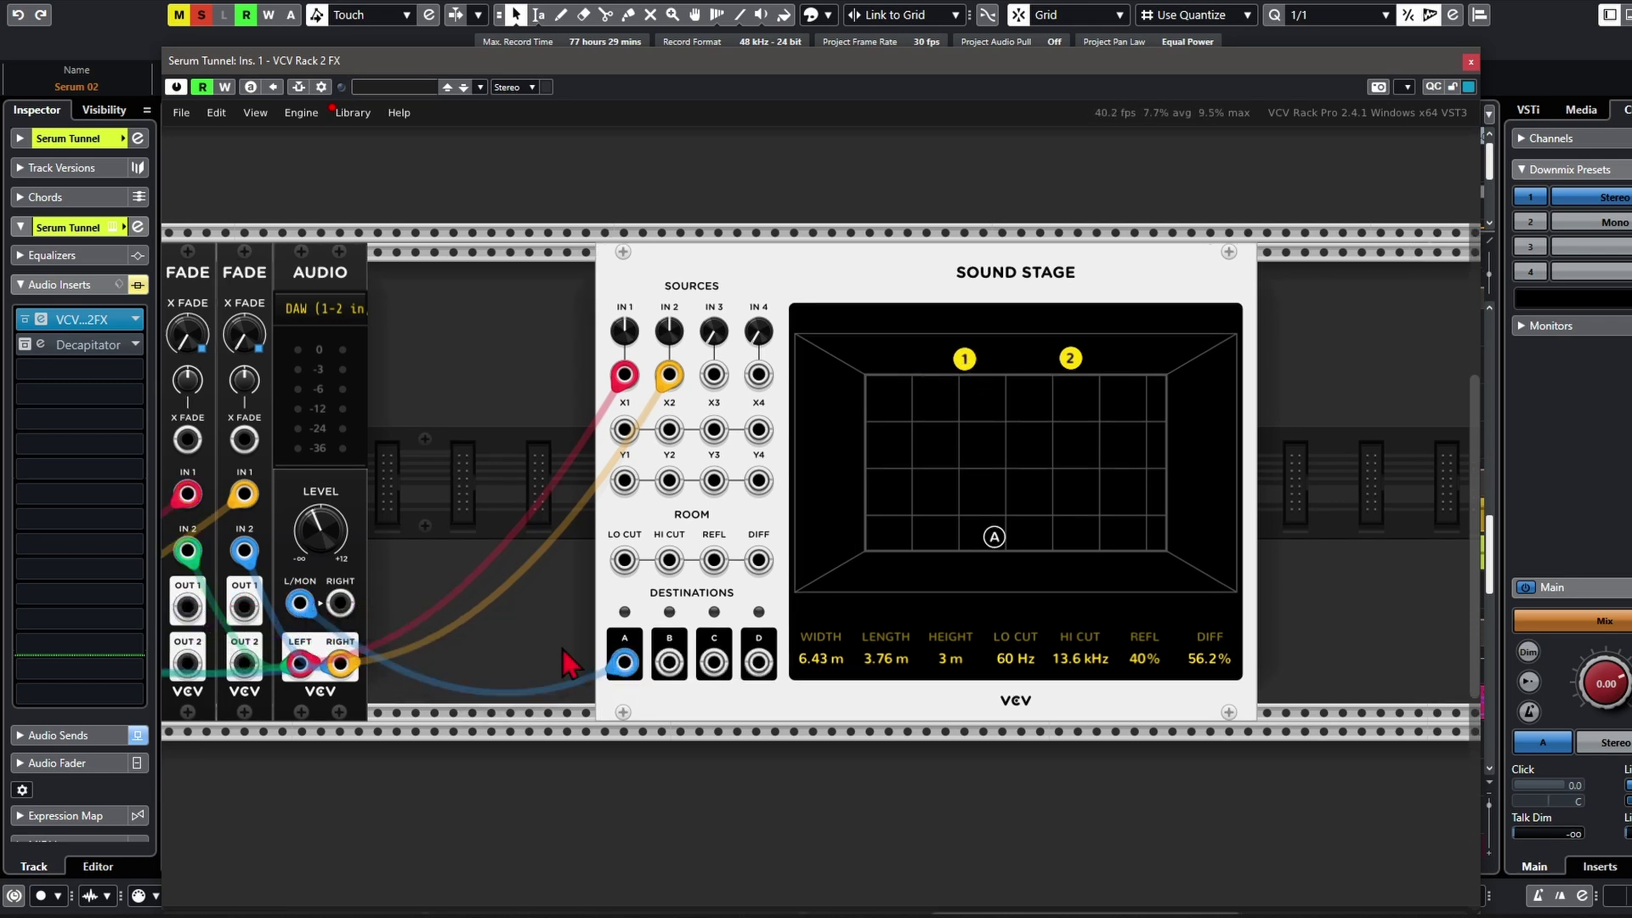
left_click_drag(669, 662, 355, 619)
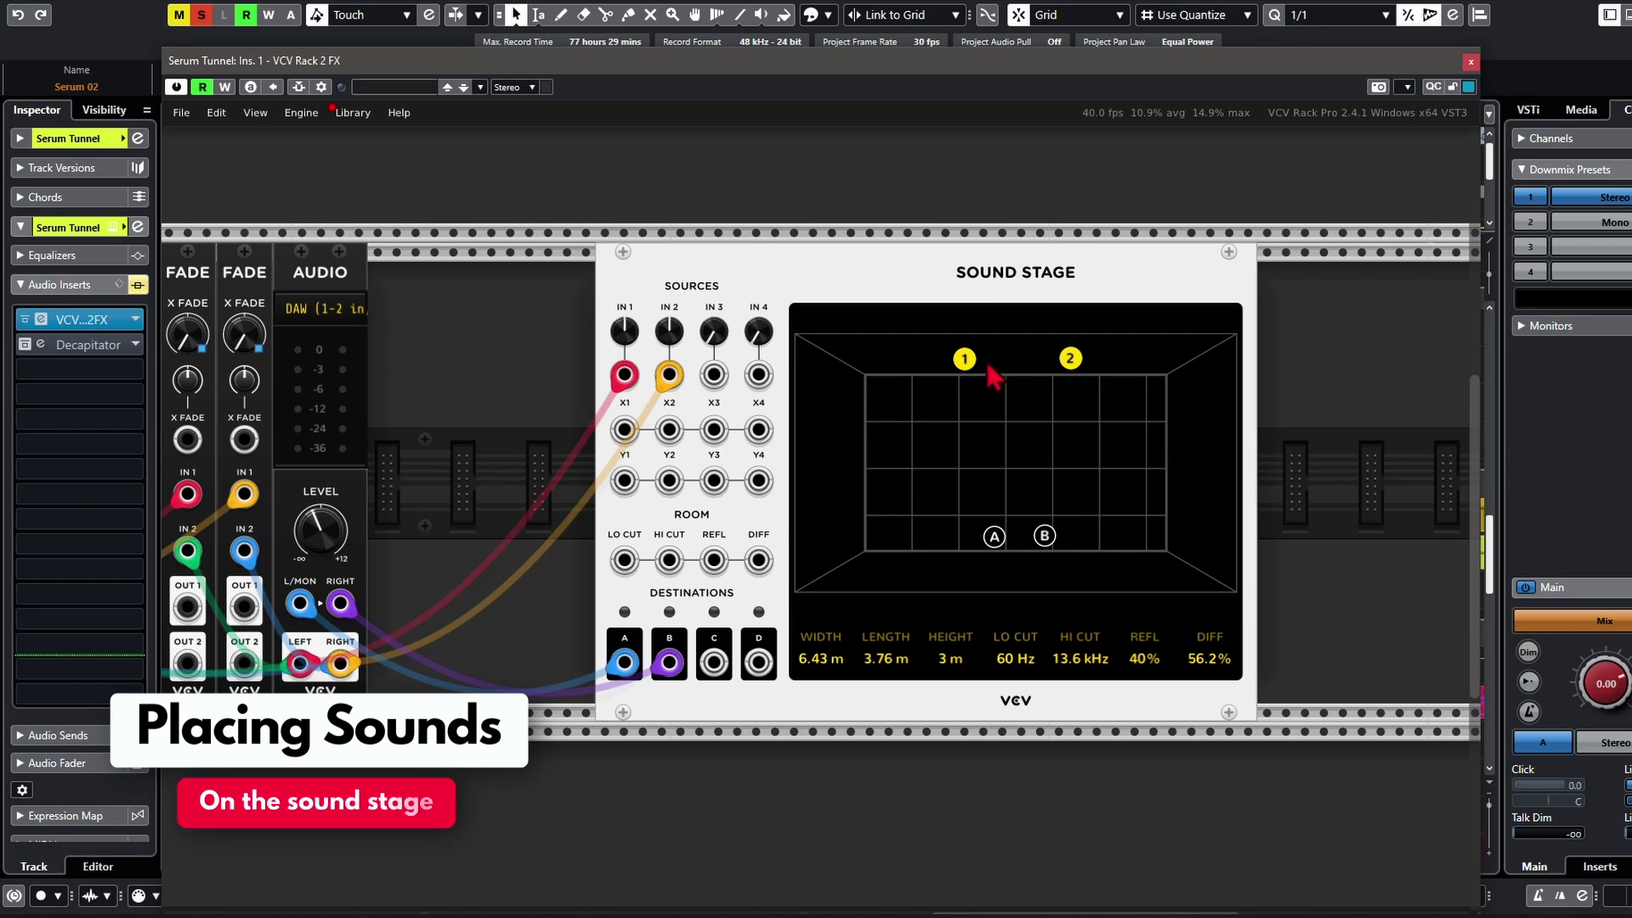
Step: Move sources 1 and 2 away from the back wall into the room on the Sound Stage display
left_click_drag(771, 63, 732, 58)
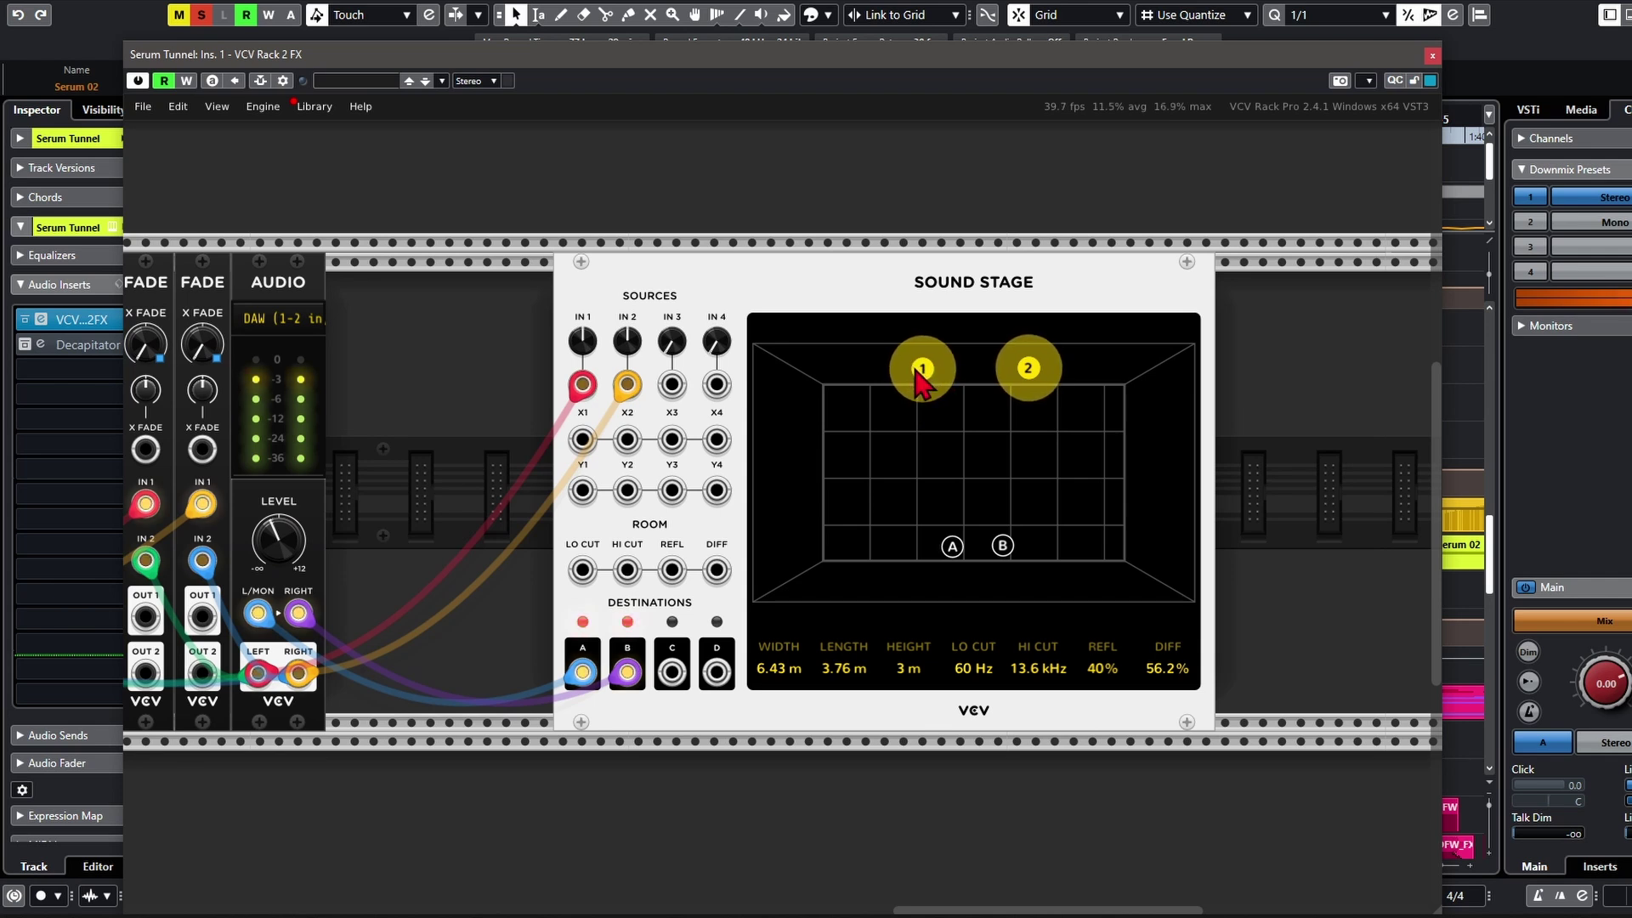
left_click_drag(927, 376, 918, 407)
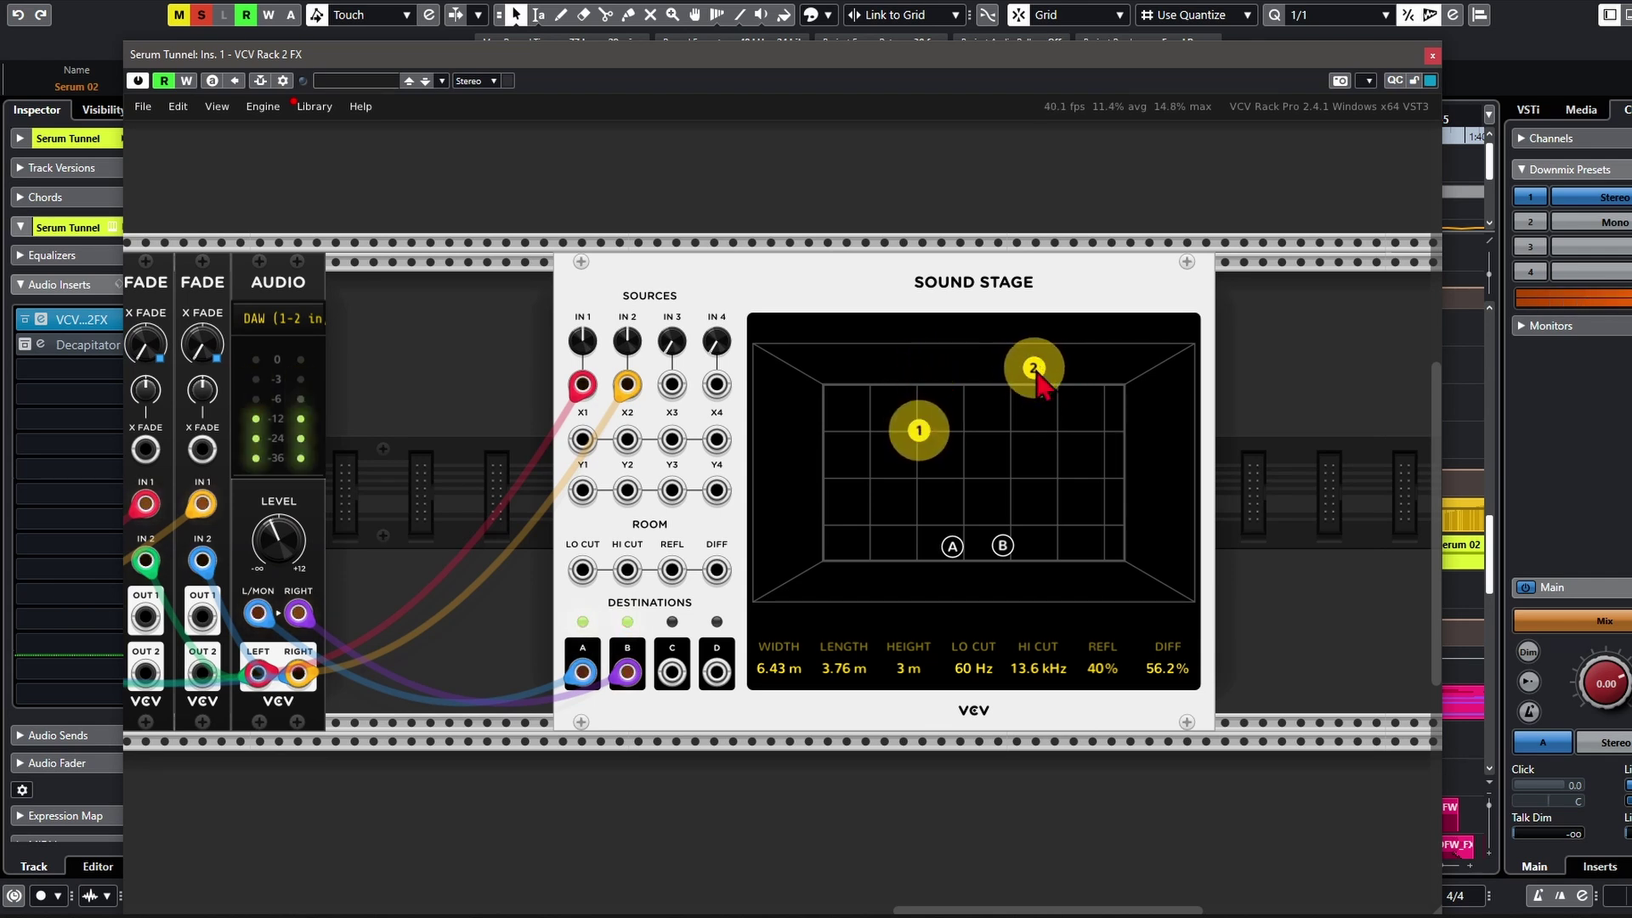
left_click_drag(1037, 375, 1045, 449)
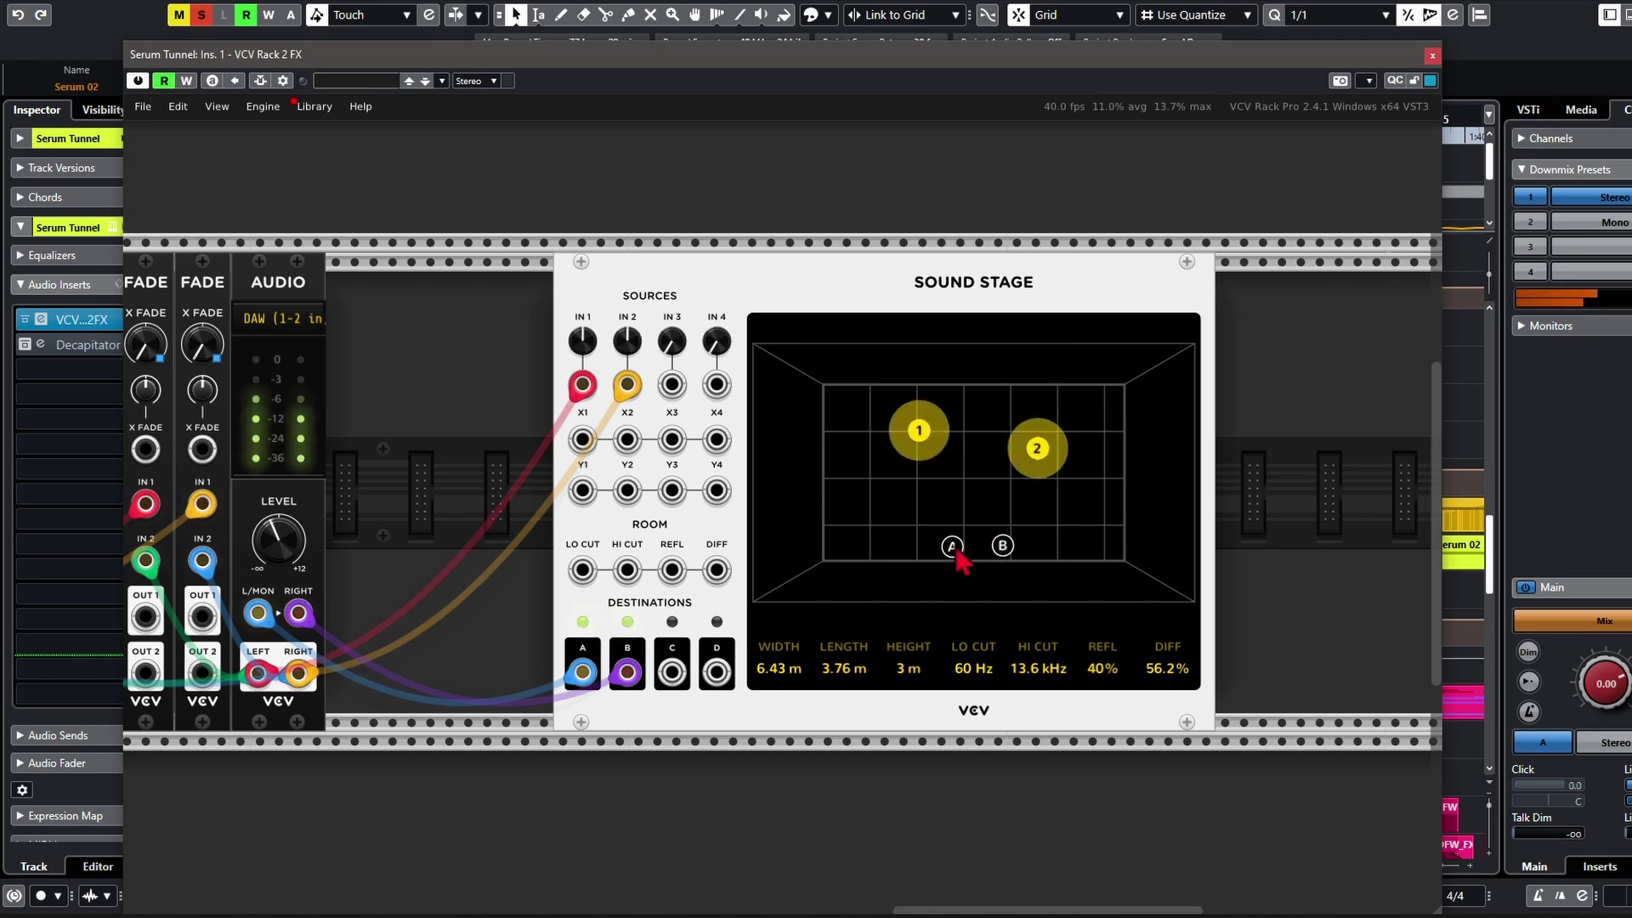
Step: Try destinations A and B close to the sources, and place them near the front wall slightly closer together
mouse_move(955, 551)
left_mouse_down()
mouse_move(957, 533)
mouse_move(1000, 531)
mouse_move(1003, 501)
left_mouse_up()
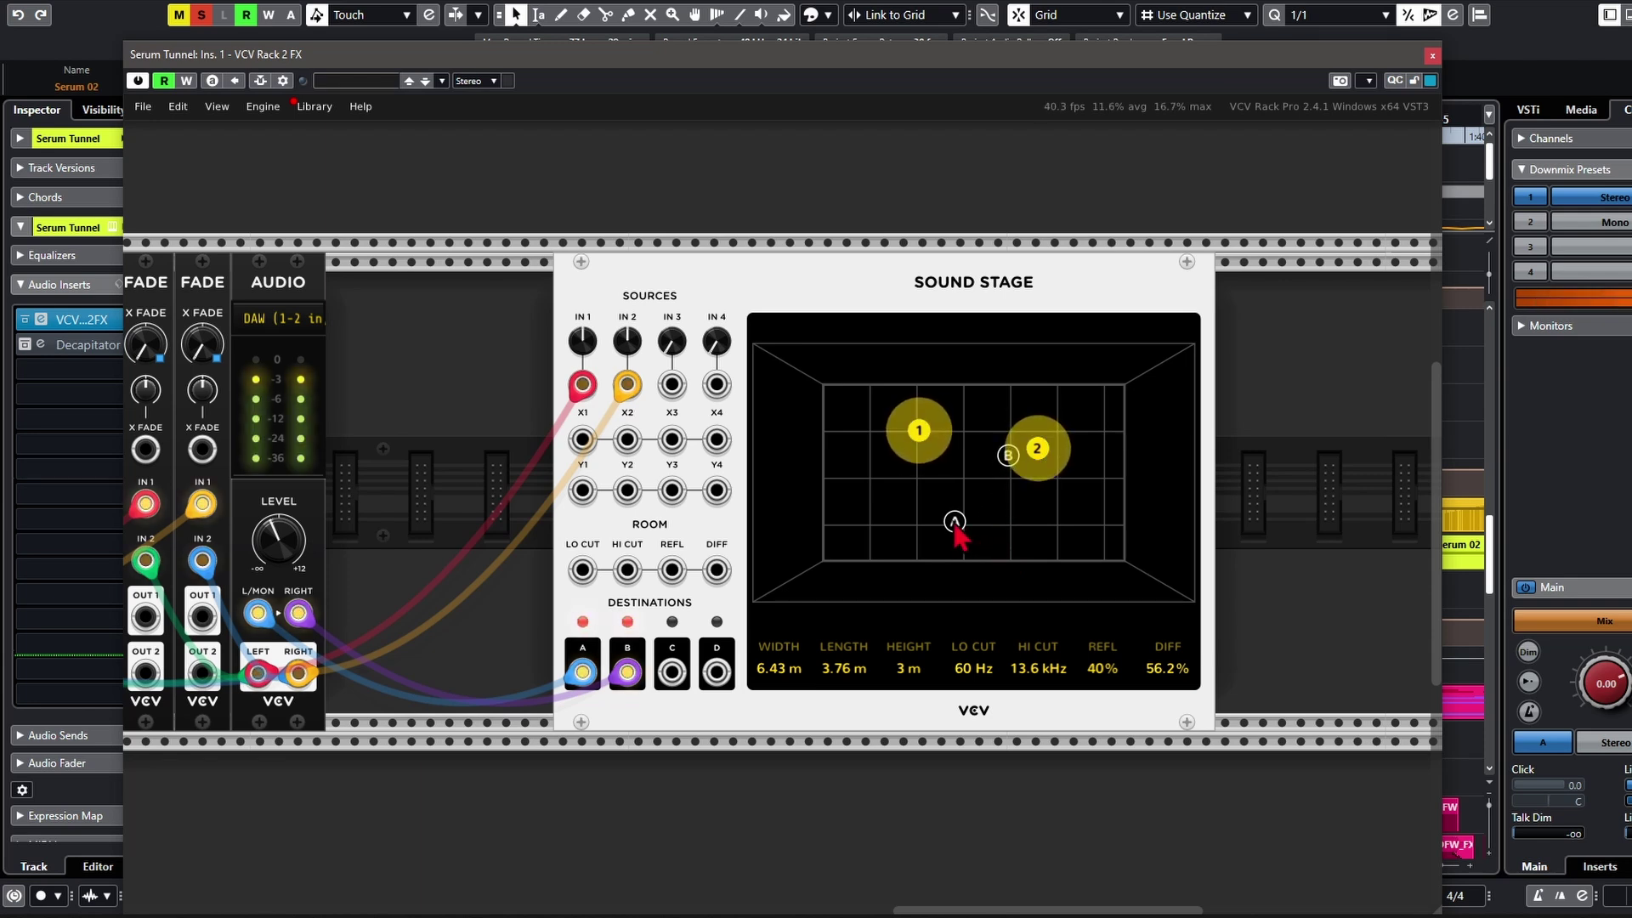
left_click_drag(954, 526, 927, 448)
left_click_drag(931, 454, 940, 551)
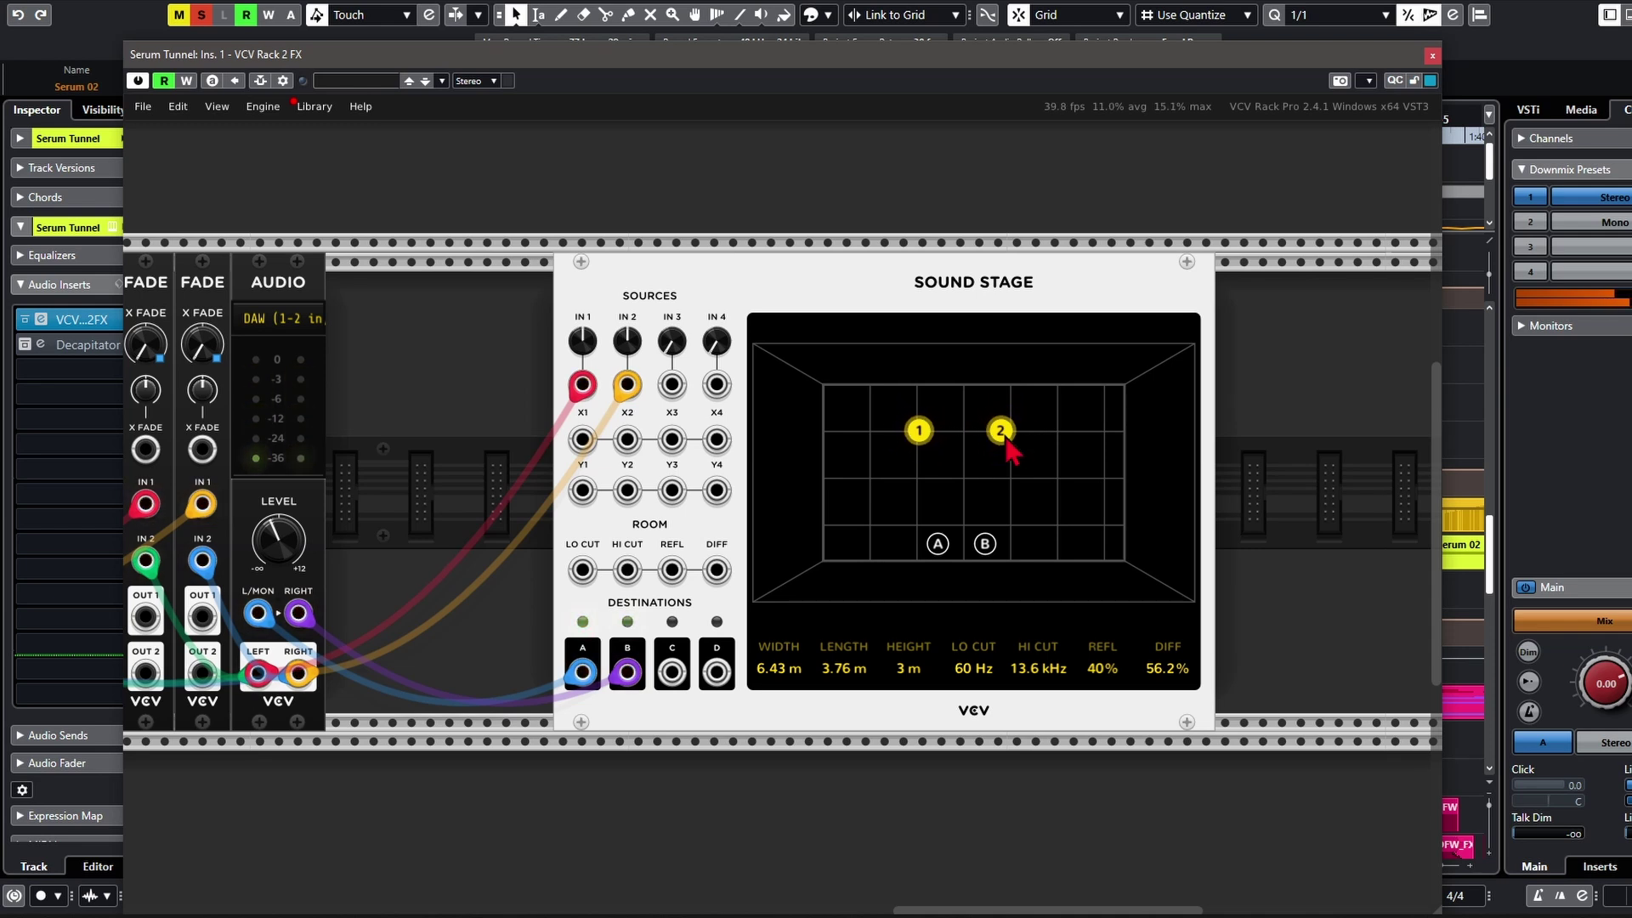
Step: Return sources 1 and 2 to the back wall of the Sound Stage room
left_click_drag(1004, 432, 998, 380)
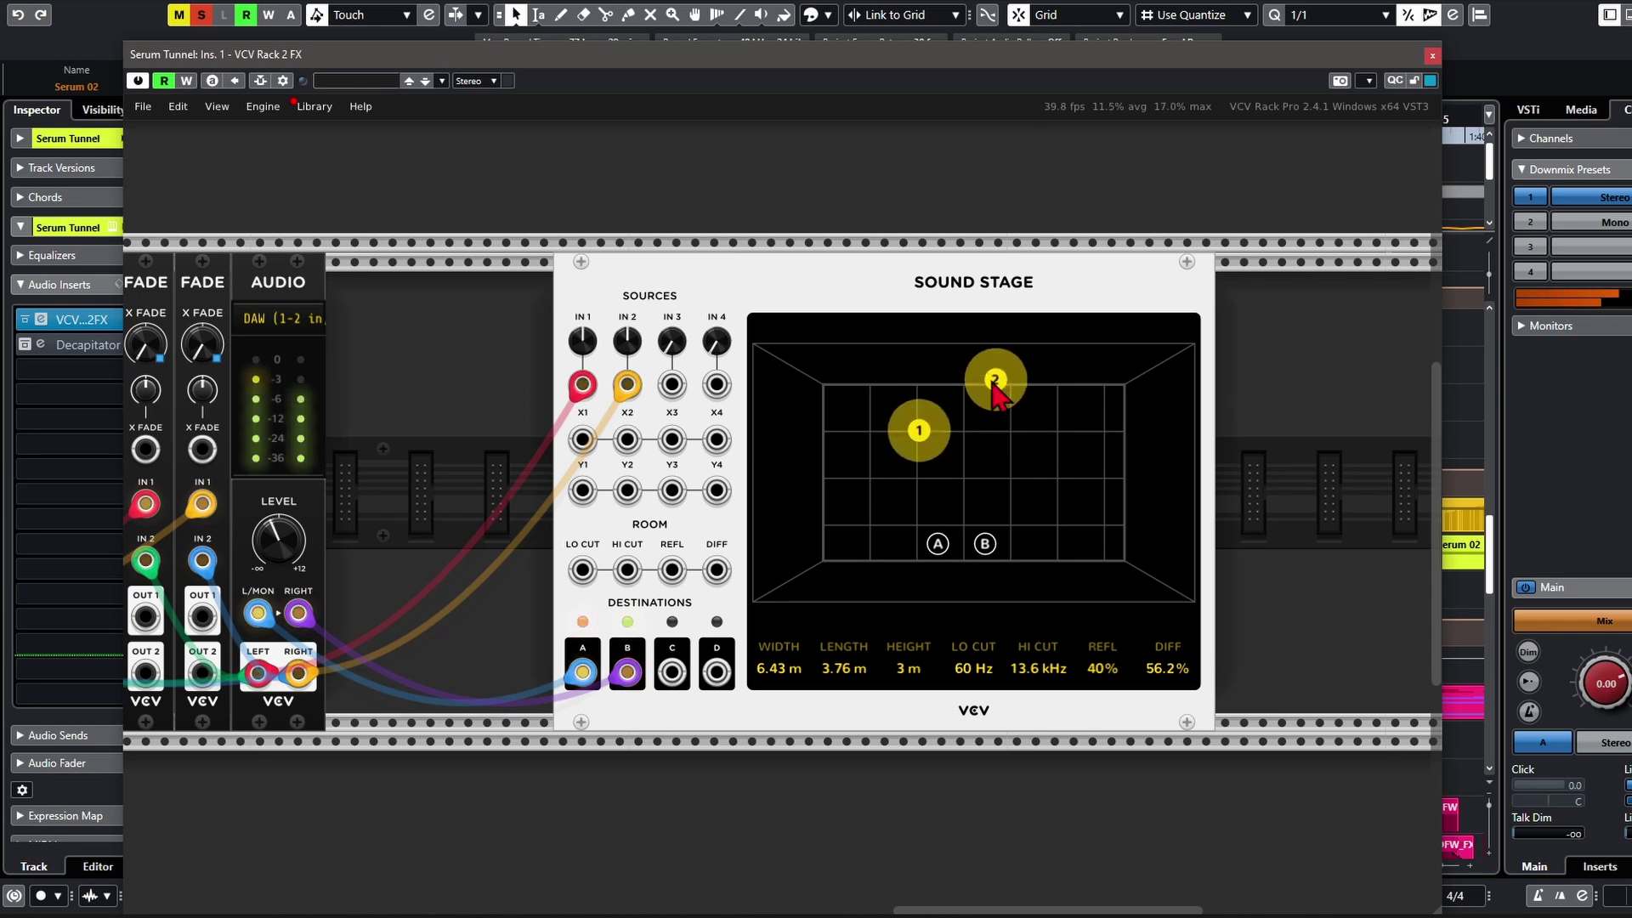
left_click_drag(919, 431, 998, 368)
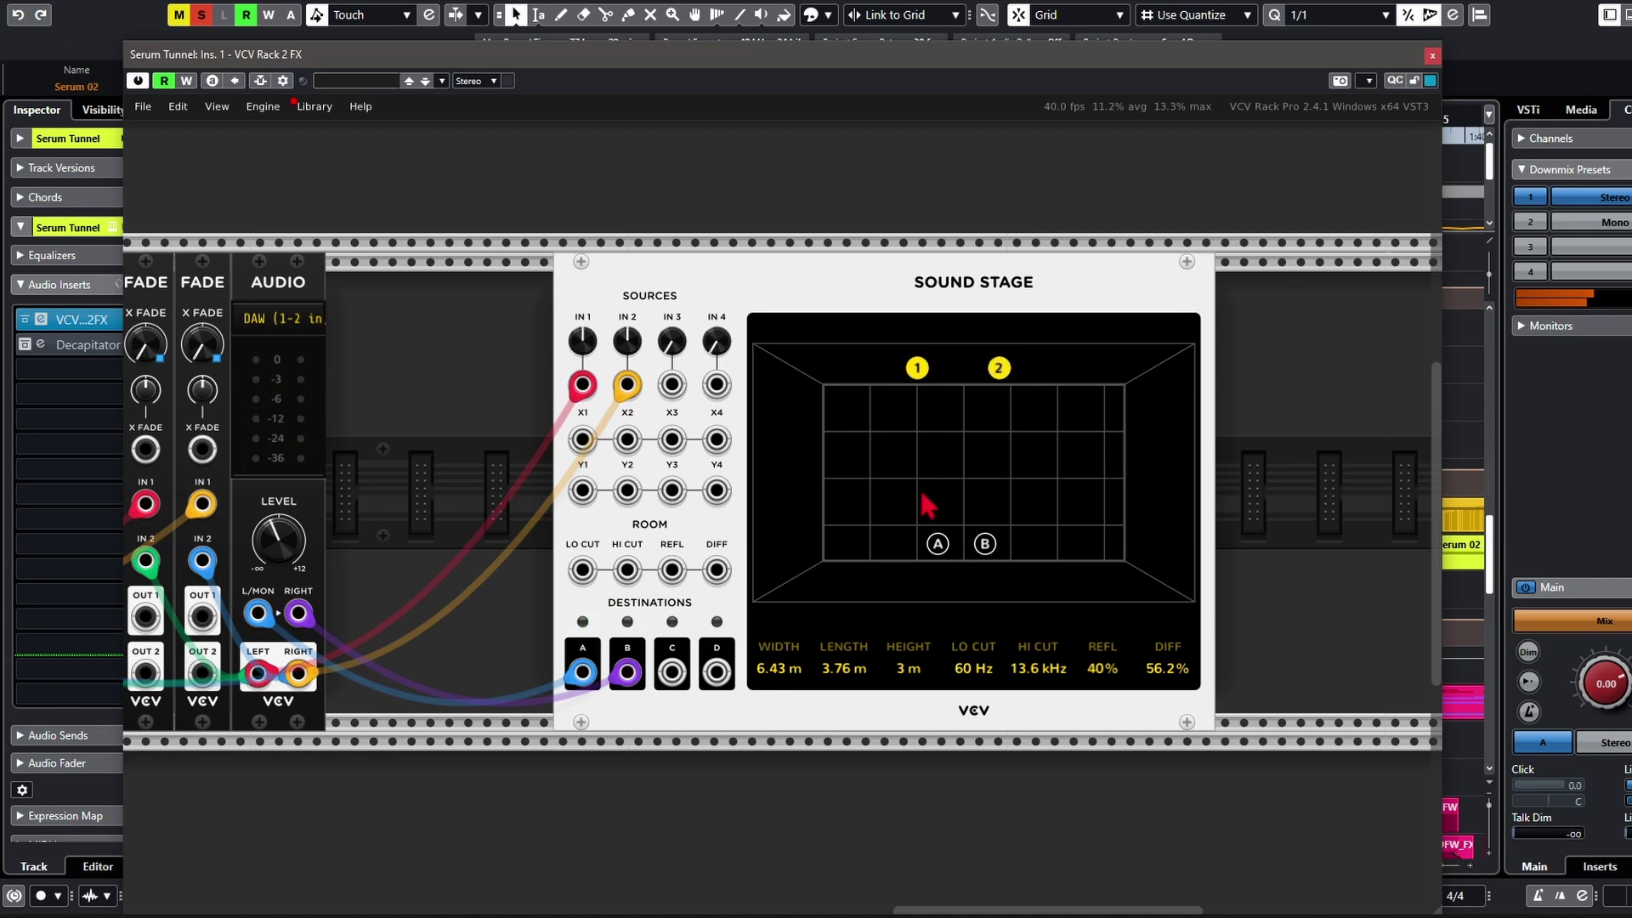
Step: Enlarge the Sound Stage room to a width of 8.05 m, a length of 7.46 m and a height of 4.03 m
mouse_move(858, 678)
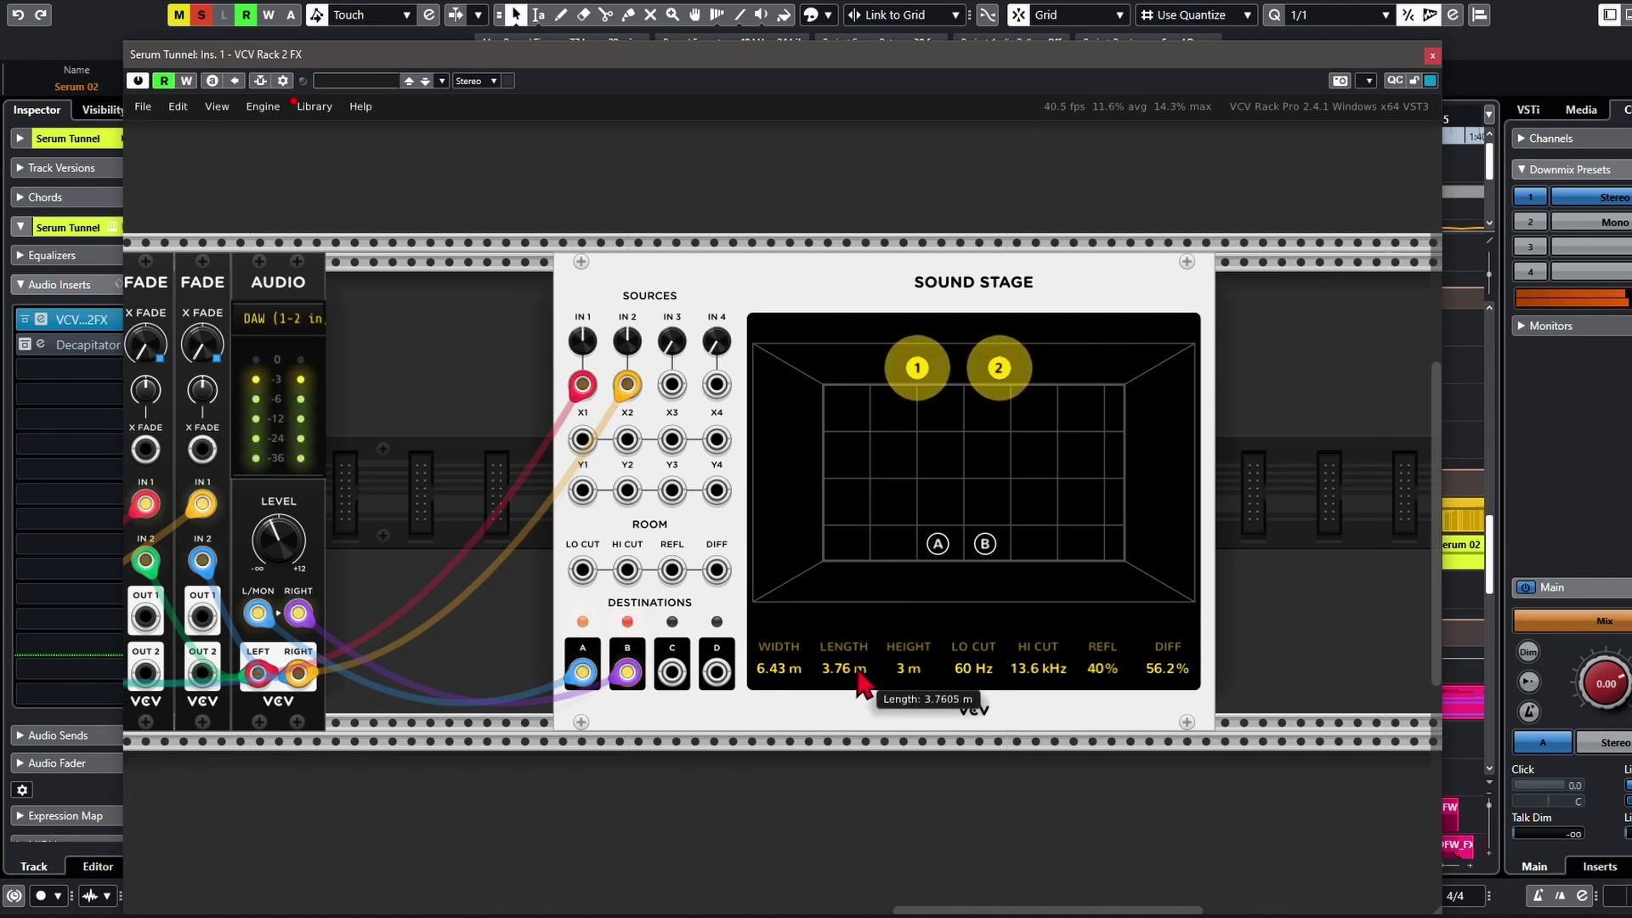
mouse_move(803, 683)
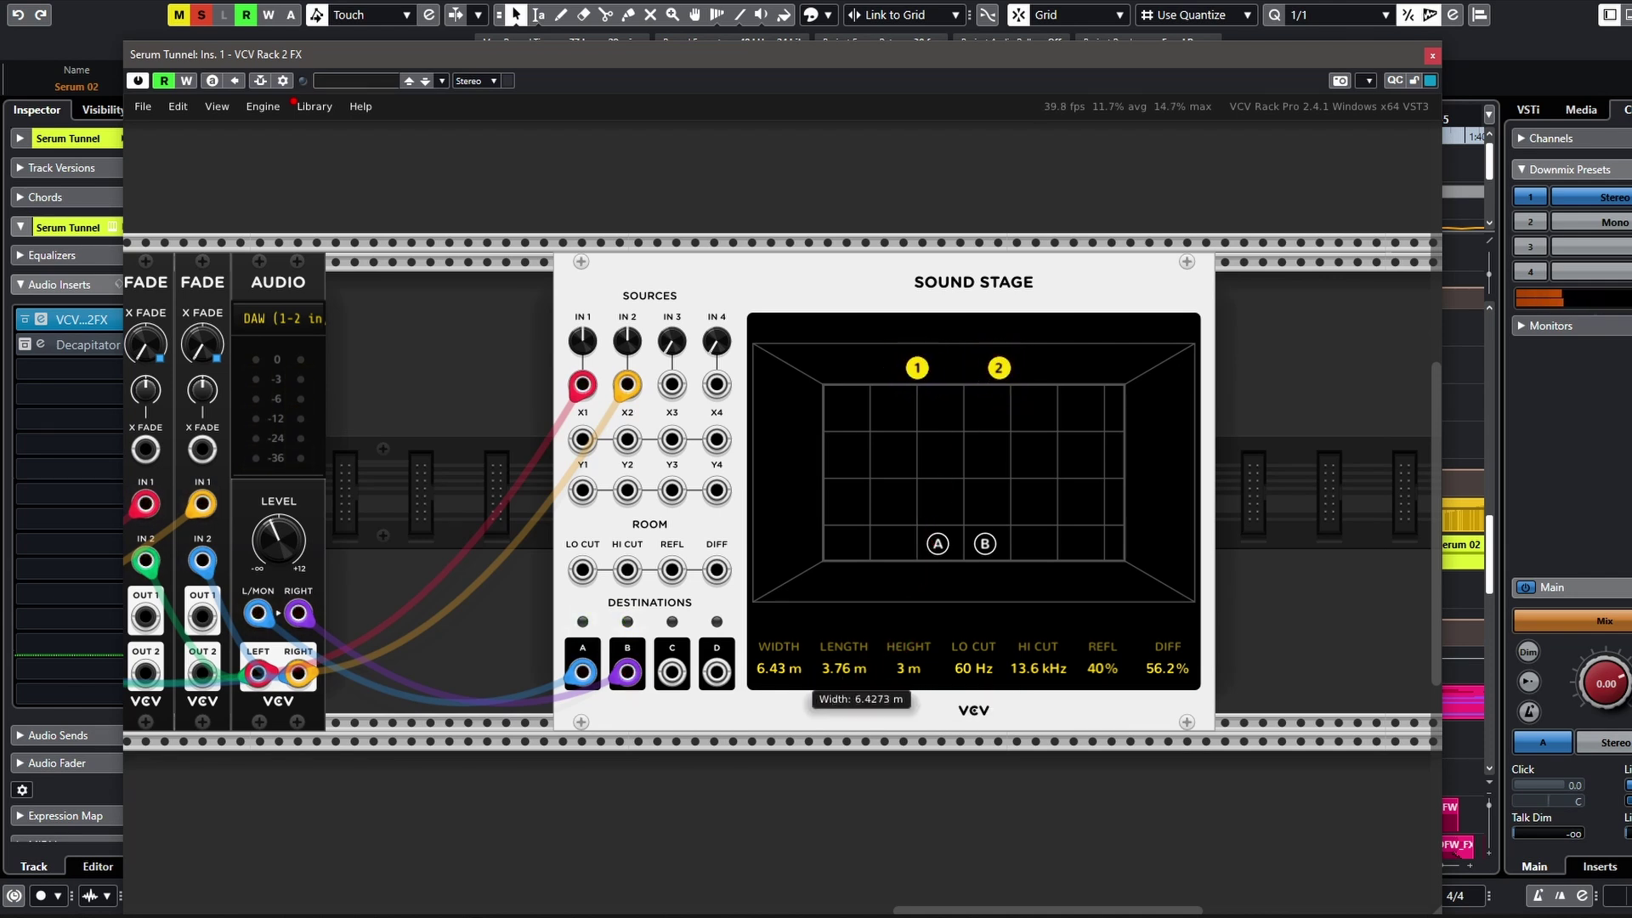
left_click_drag(804, 683, 908, 654)
mouse_move(908, 672)
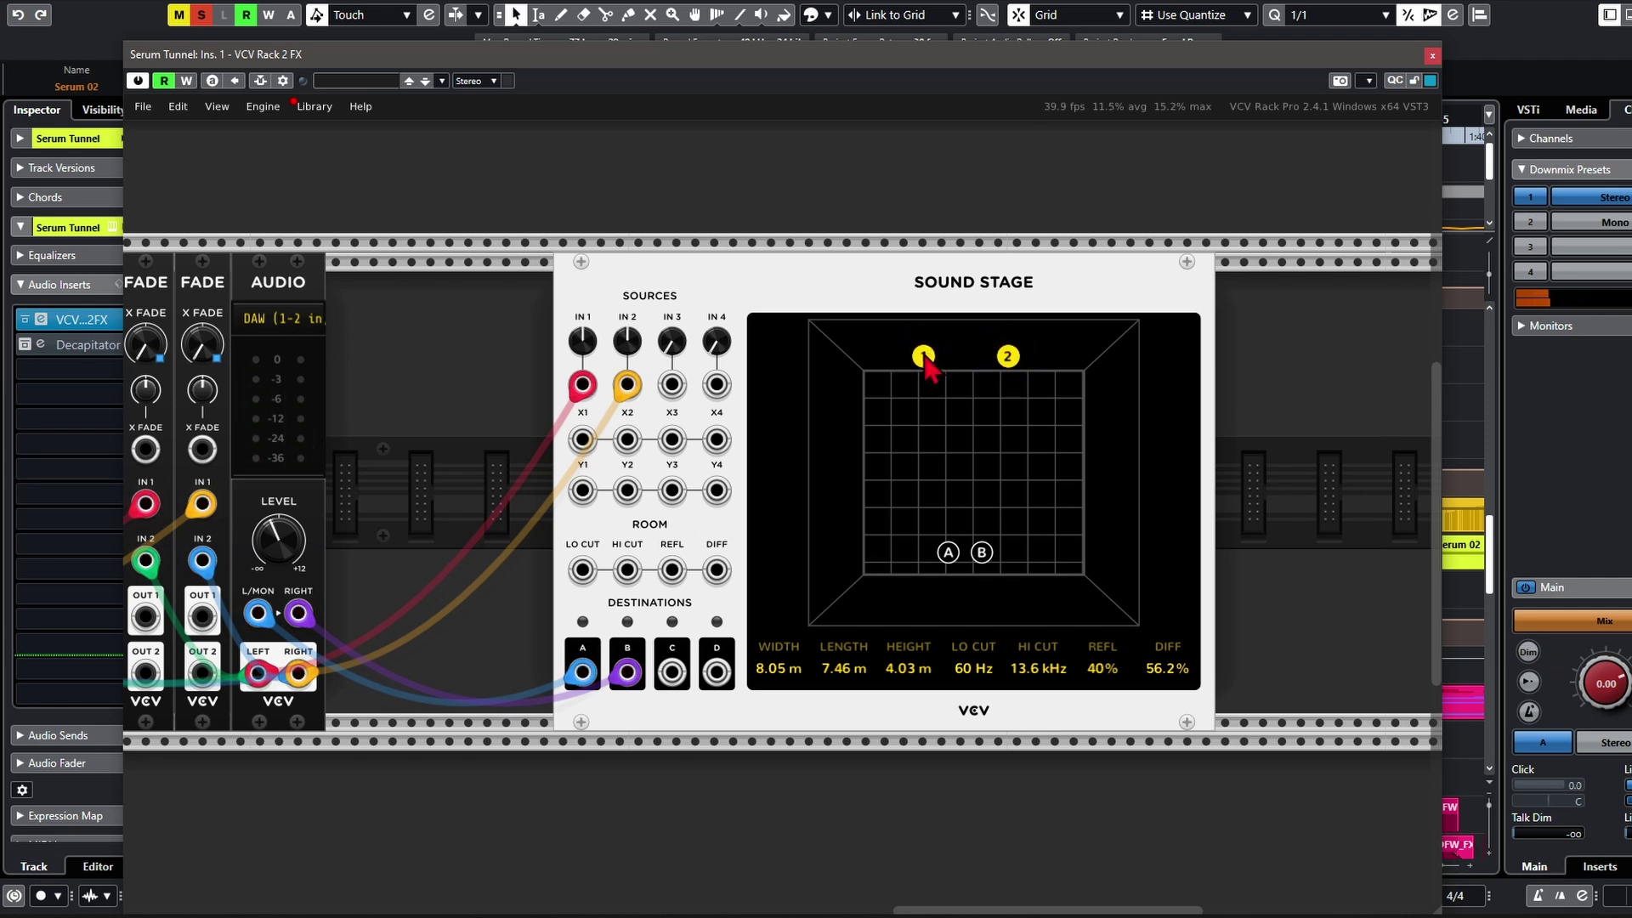
Step: Move source 1 down onto destination A and back to the back wall, slightly nearer to source 2
left_click_drag(932, 360, 945, 348)
left_click_drag(948, 385, 954, 559)
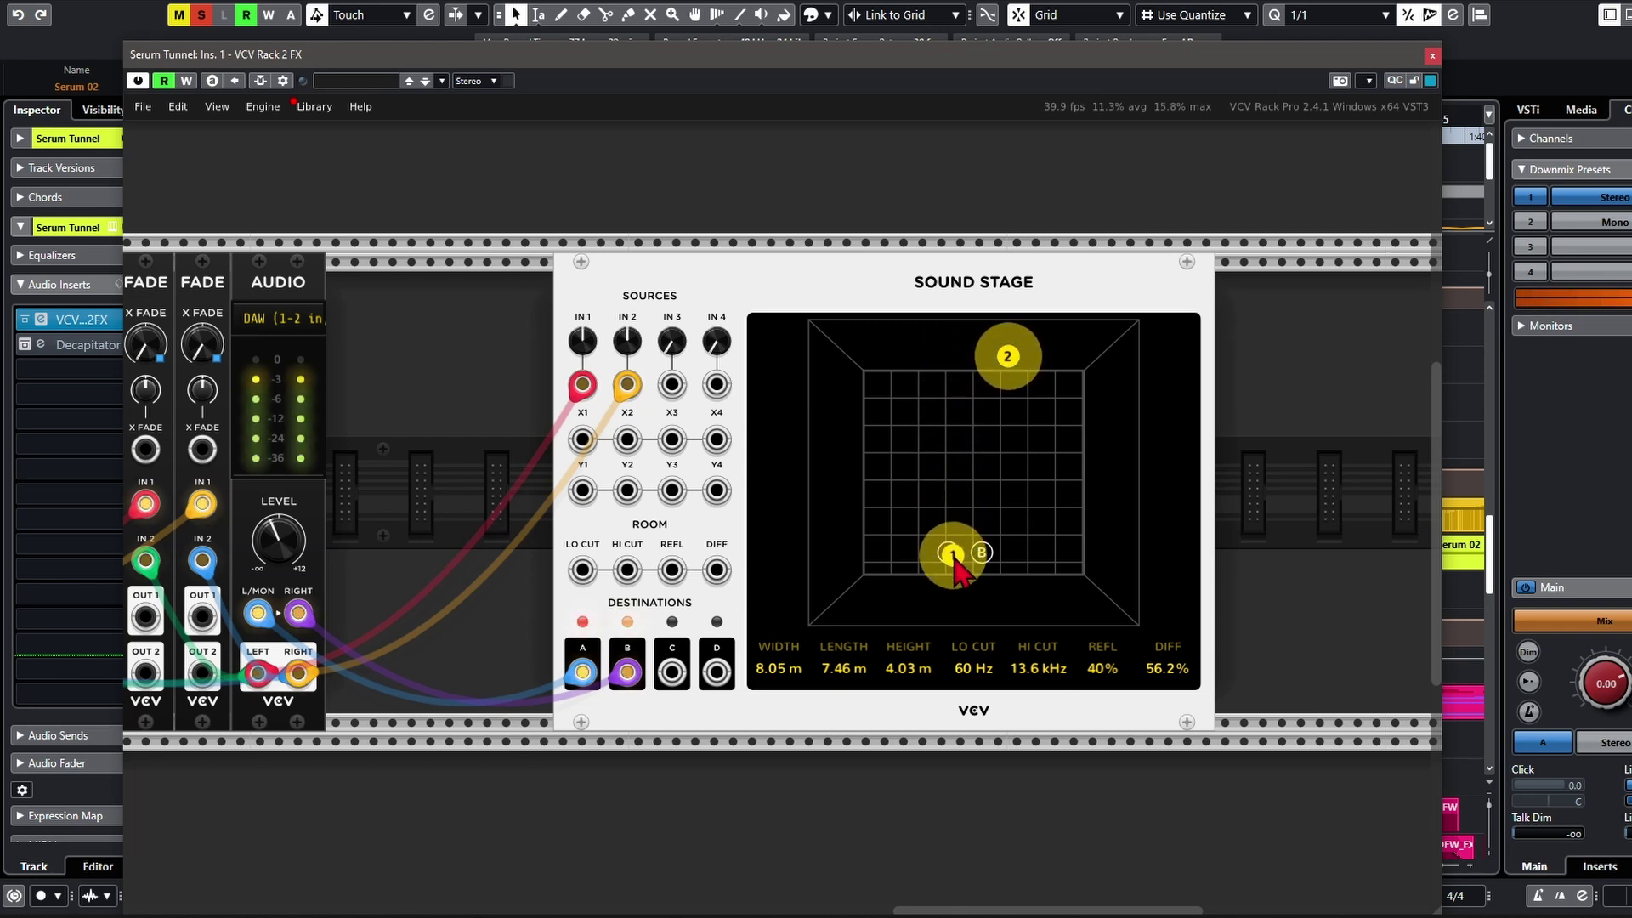
left_click_drag(954, 464, 943, 357)
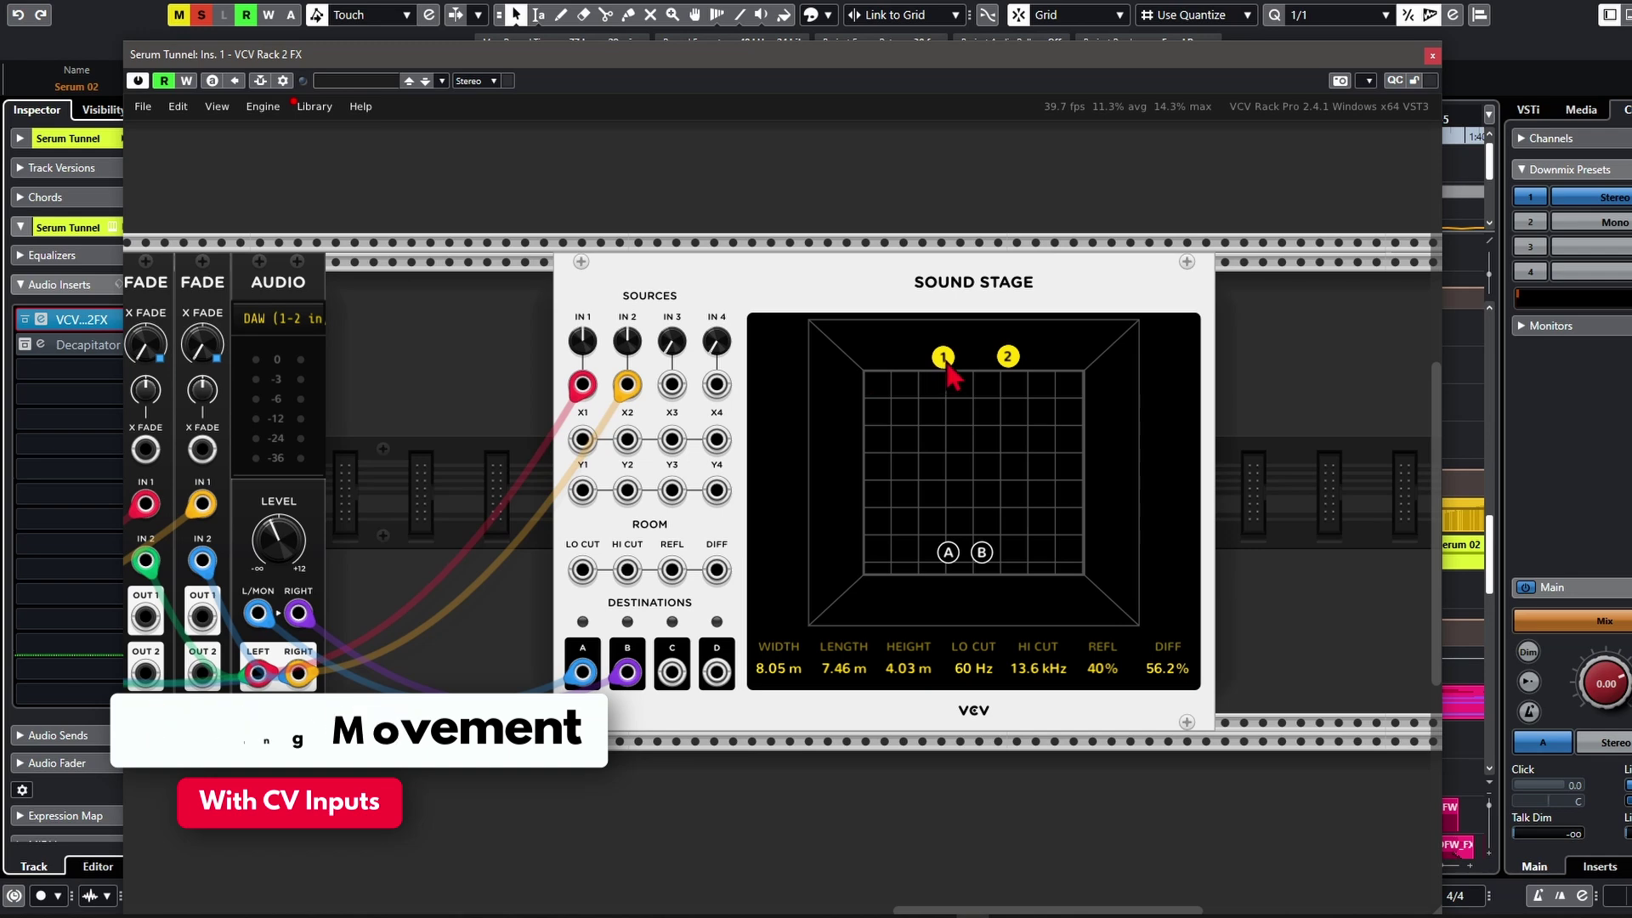
Step: Disconnect the CV cables from the X1 and X2 position inputs of the Sound Stage module modulated by ShapeMaster
left_click_drag(941, 380, 1024, 374)
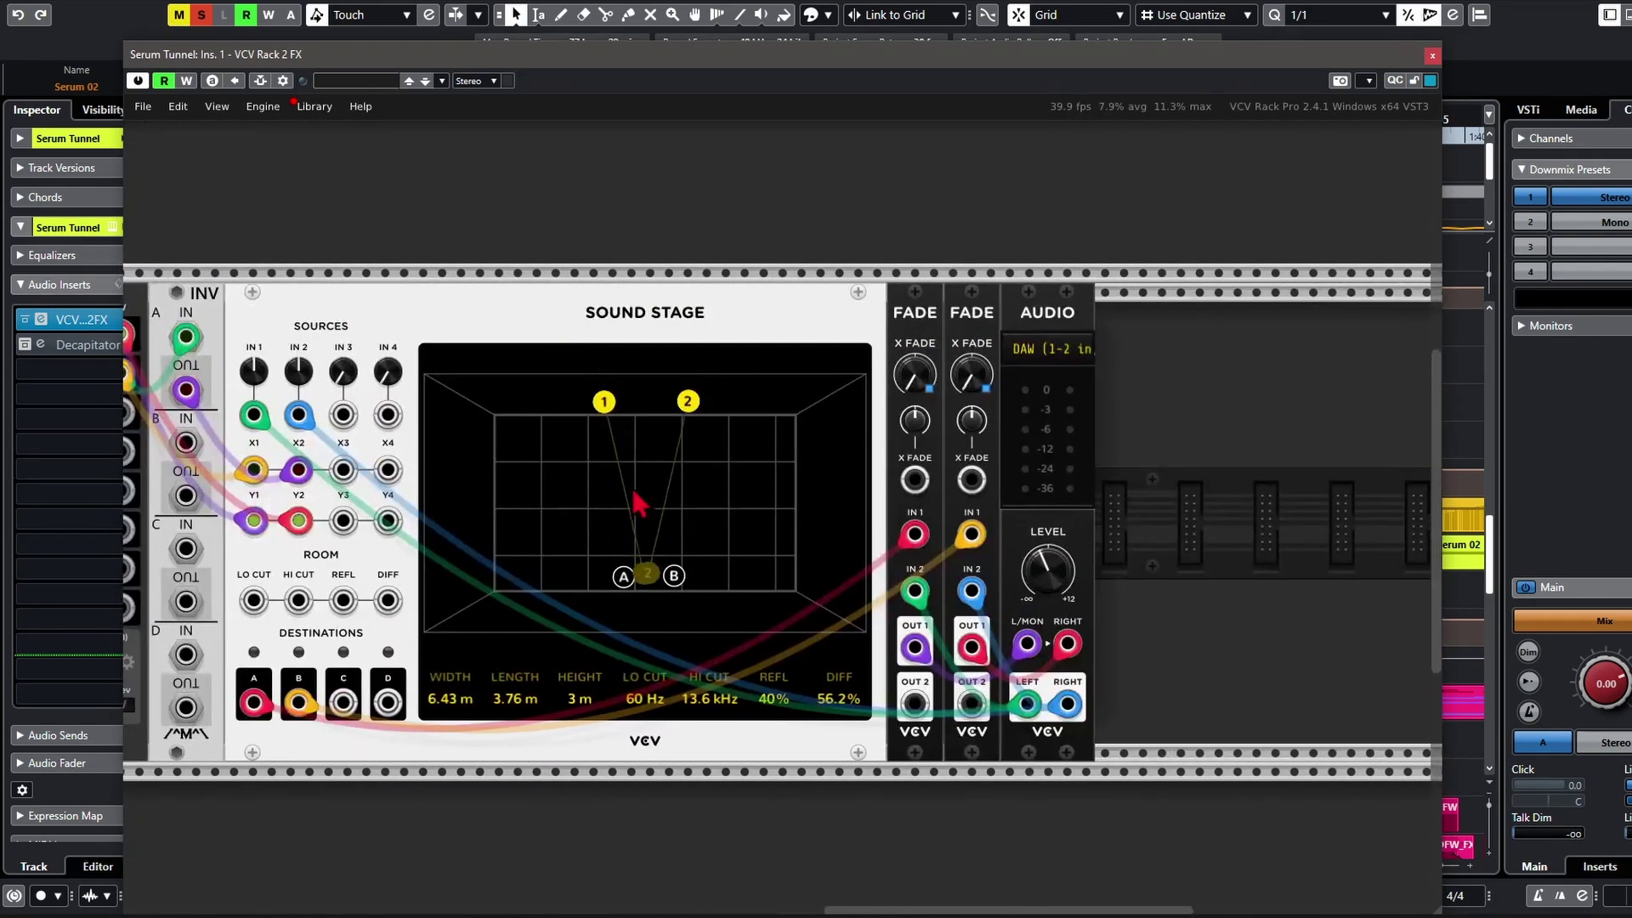
left_click_drag(633, 492, 988, 502)
left_click_drag(637, 433, 816, 446)
left_click_drag(640, 299, 928, 309)
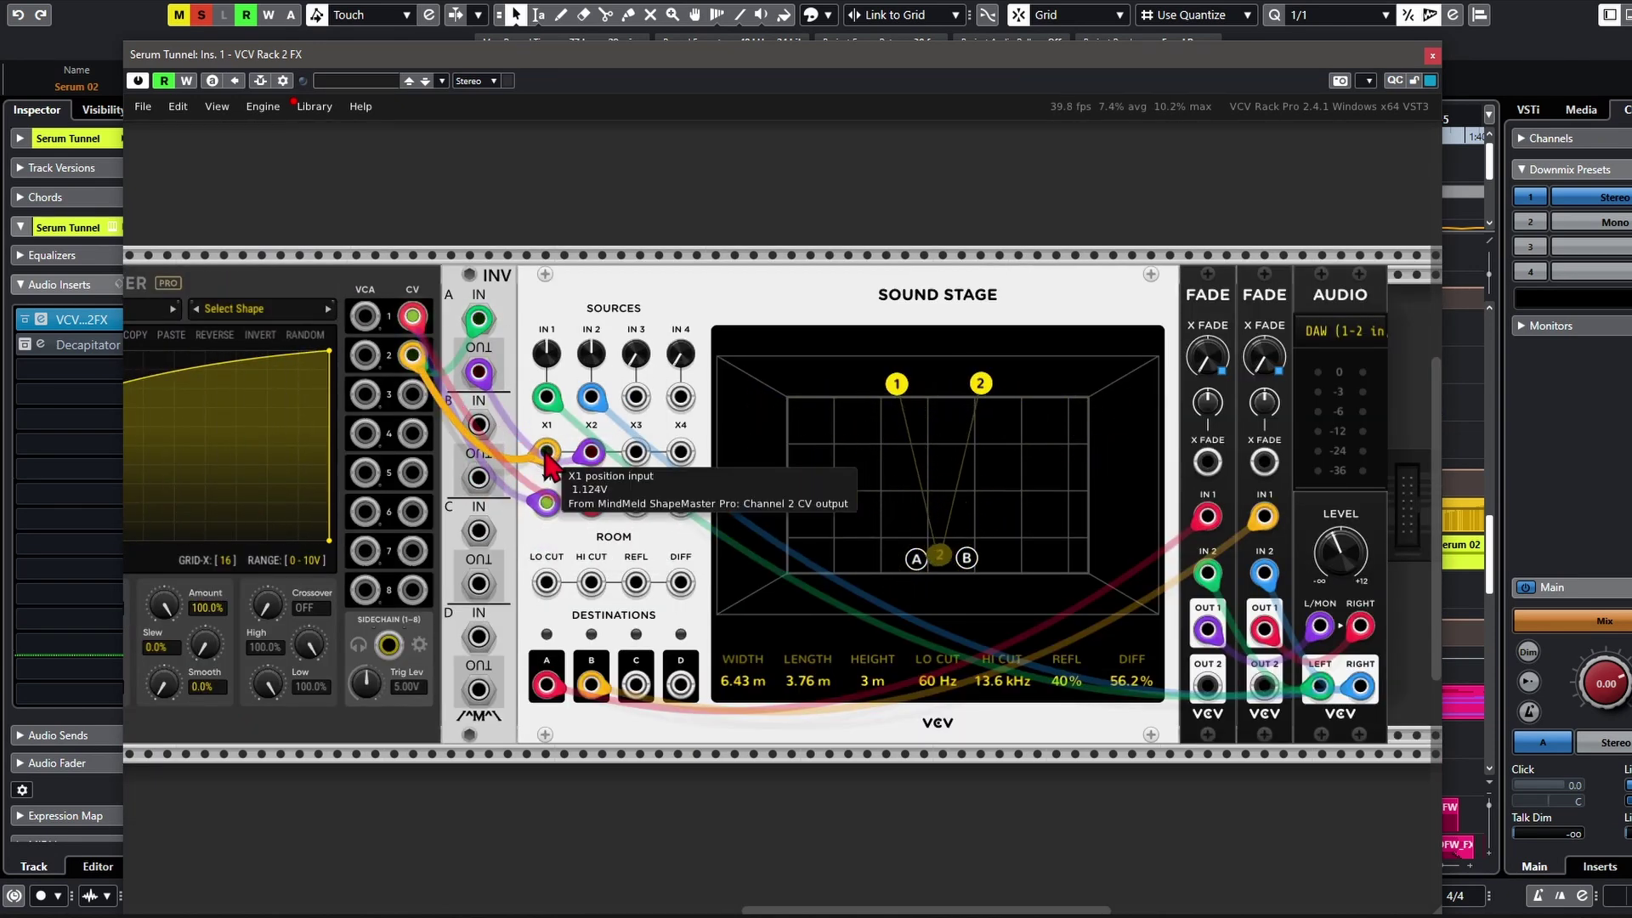
left_click_drag(547, 451, 536, 196)
left_click_drag(594, 459, 625, 174)
Step: Start and stop playback repeatedly to examine how the Y1 and Y2 modulation moves sources 1 and 2 through the room
mouse_move(937, 766)
left_mouse_down()
mouse_move(868, 785)
mouse_move(919, 785)
left_mouse_up()
key("space")
key("space")
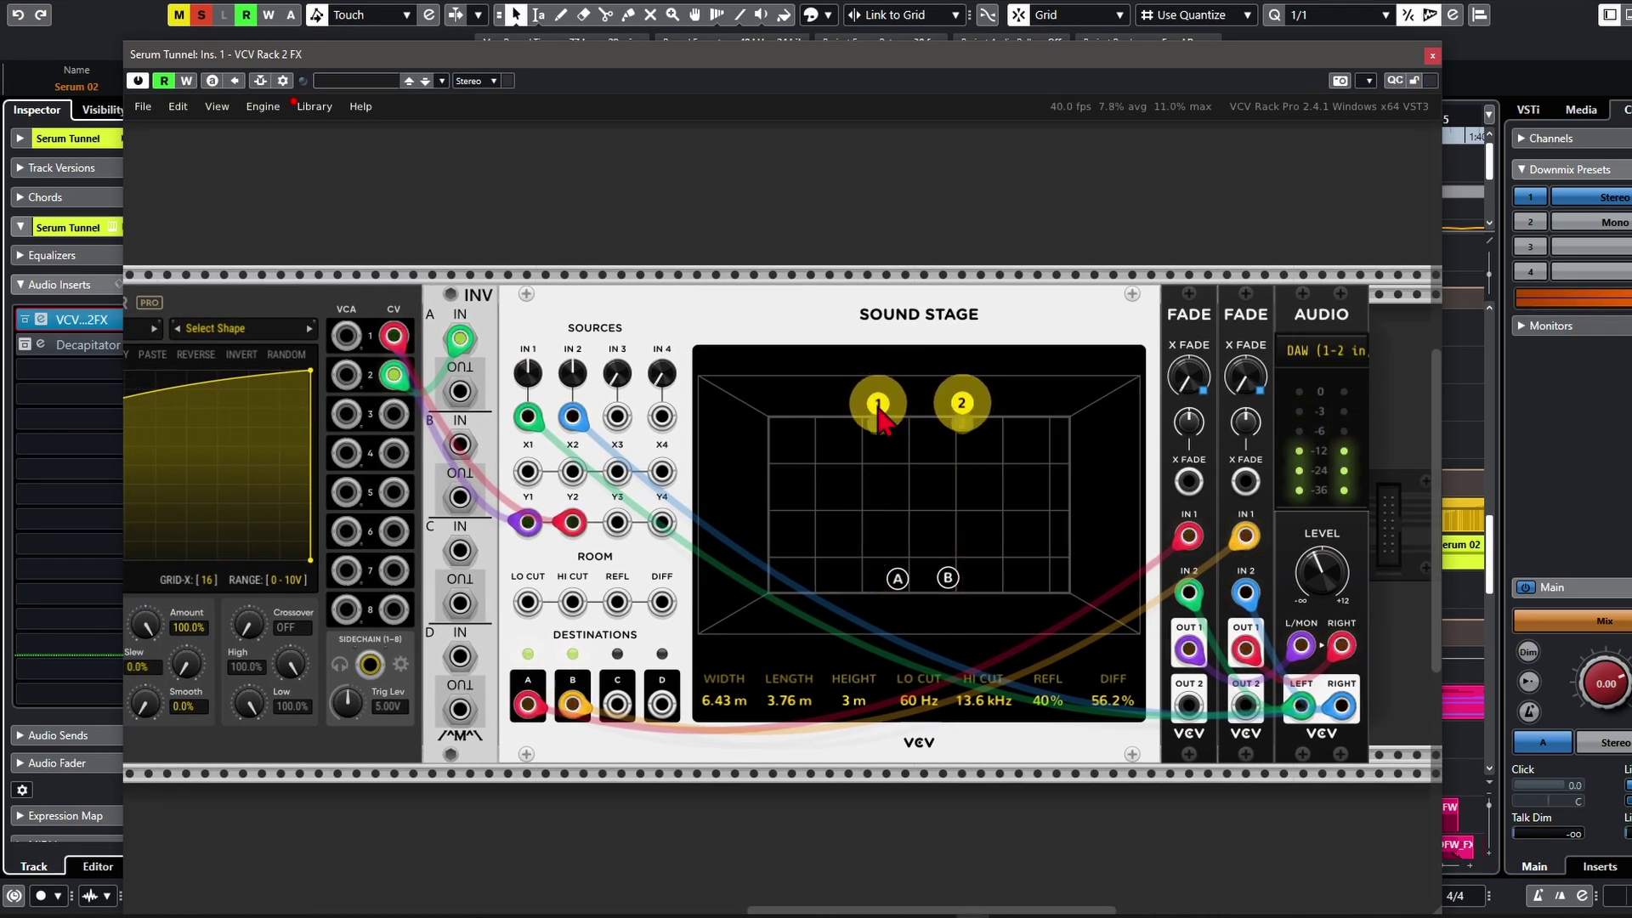
key("space")
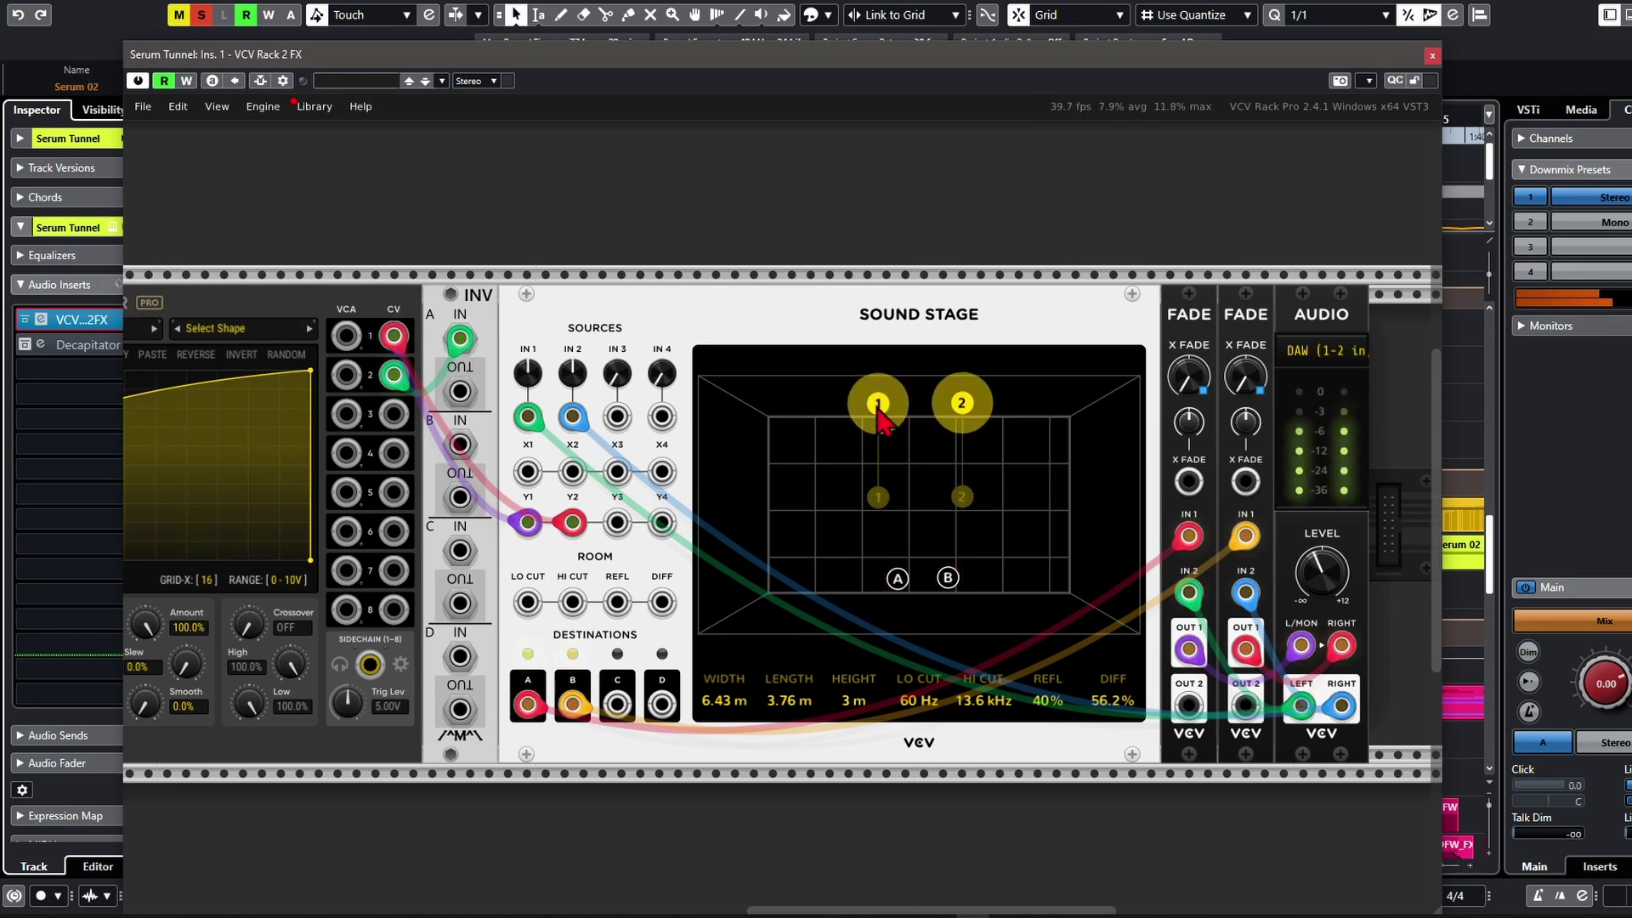
key("space")
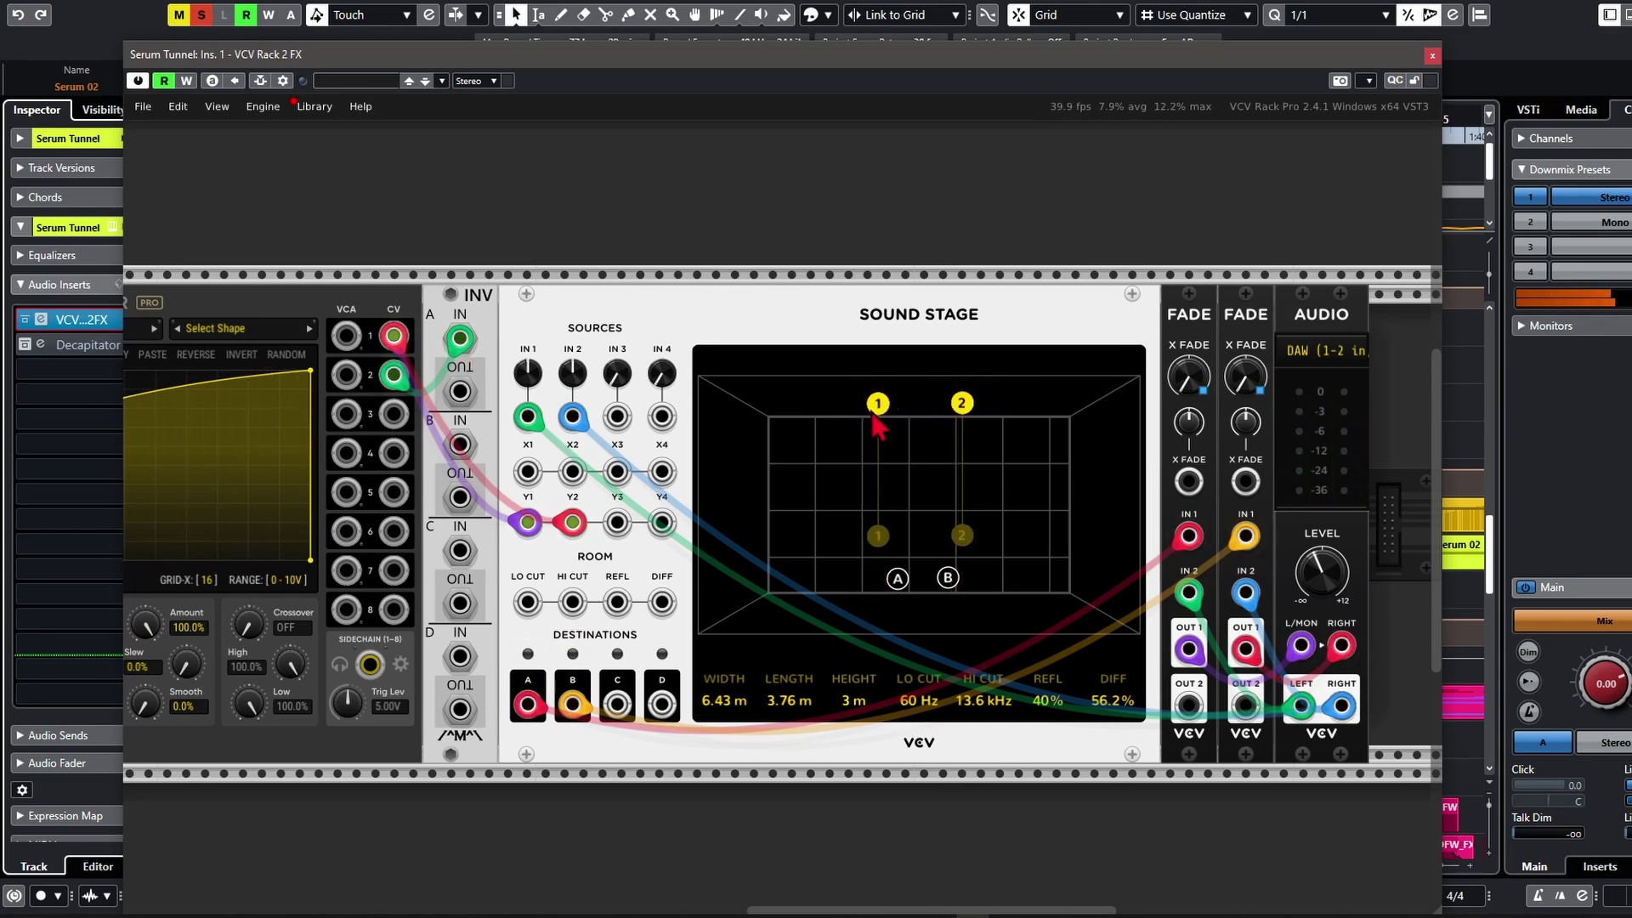
key("space")
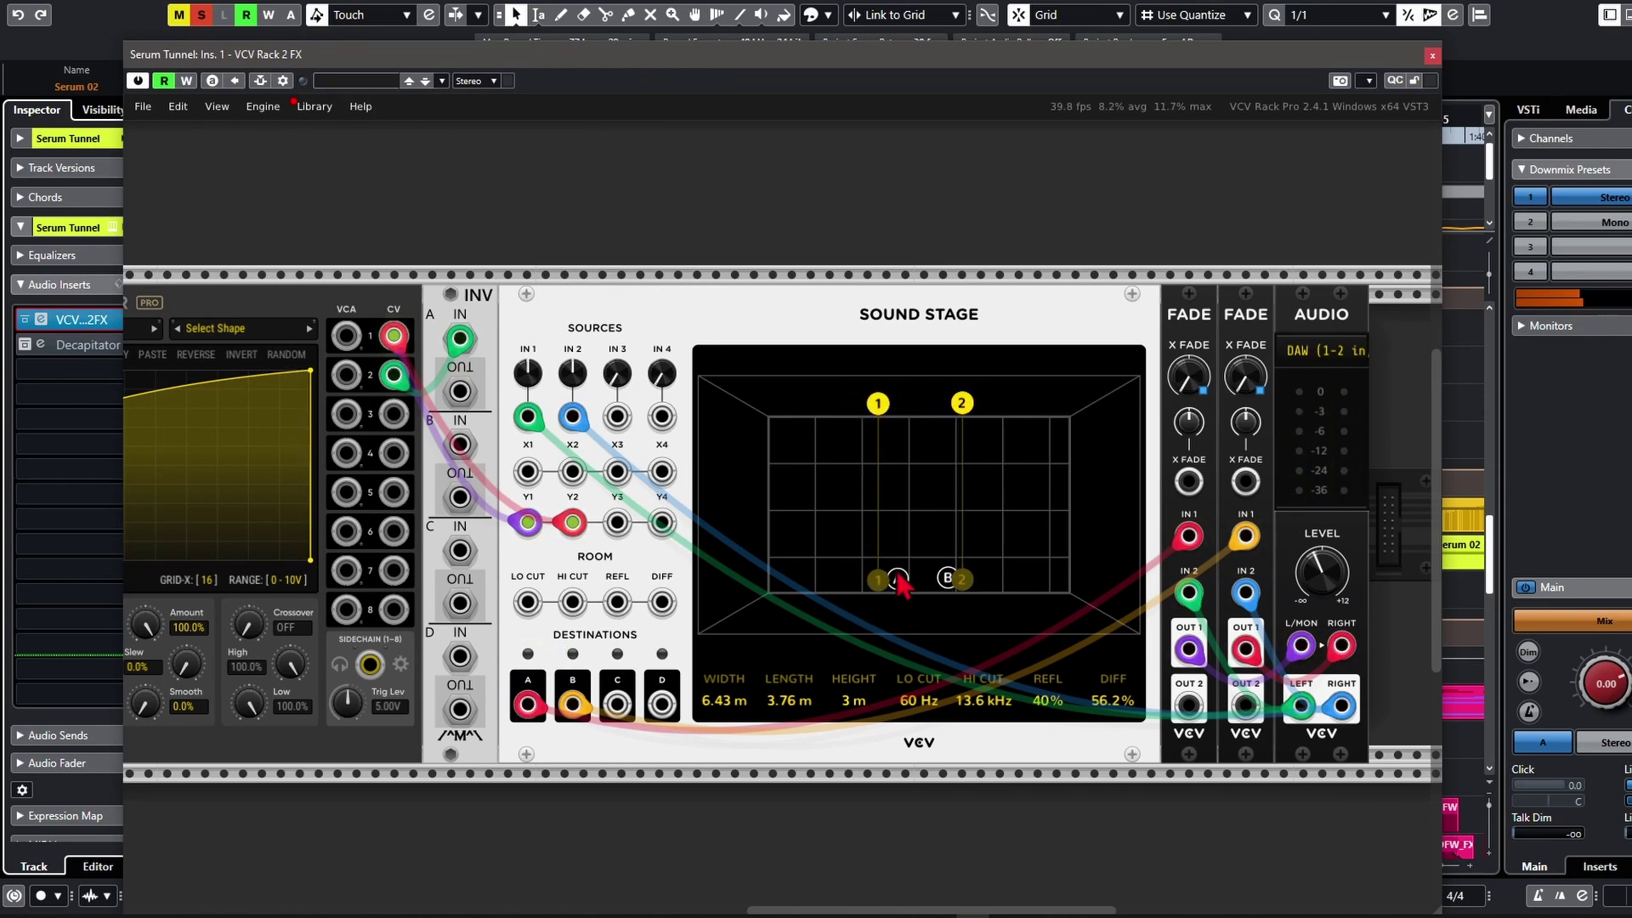
Step: Trace the modulation chain back from Sound Stage through ShapeMaster Pro and Clocked to the MIDI-CV clock outputs
scroll(721, 270, "left", 6)
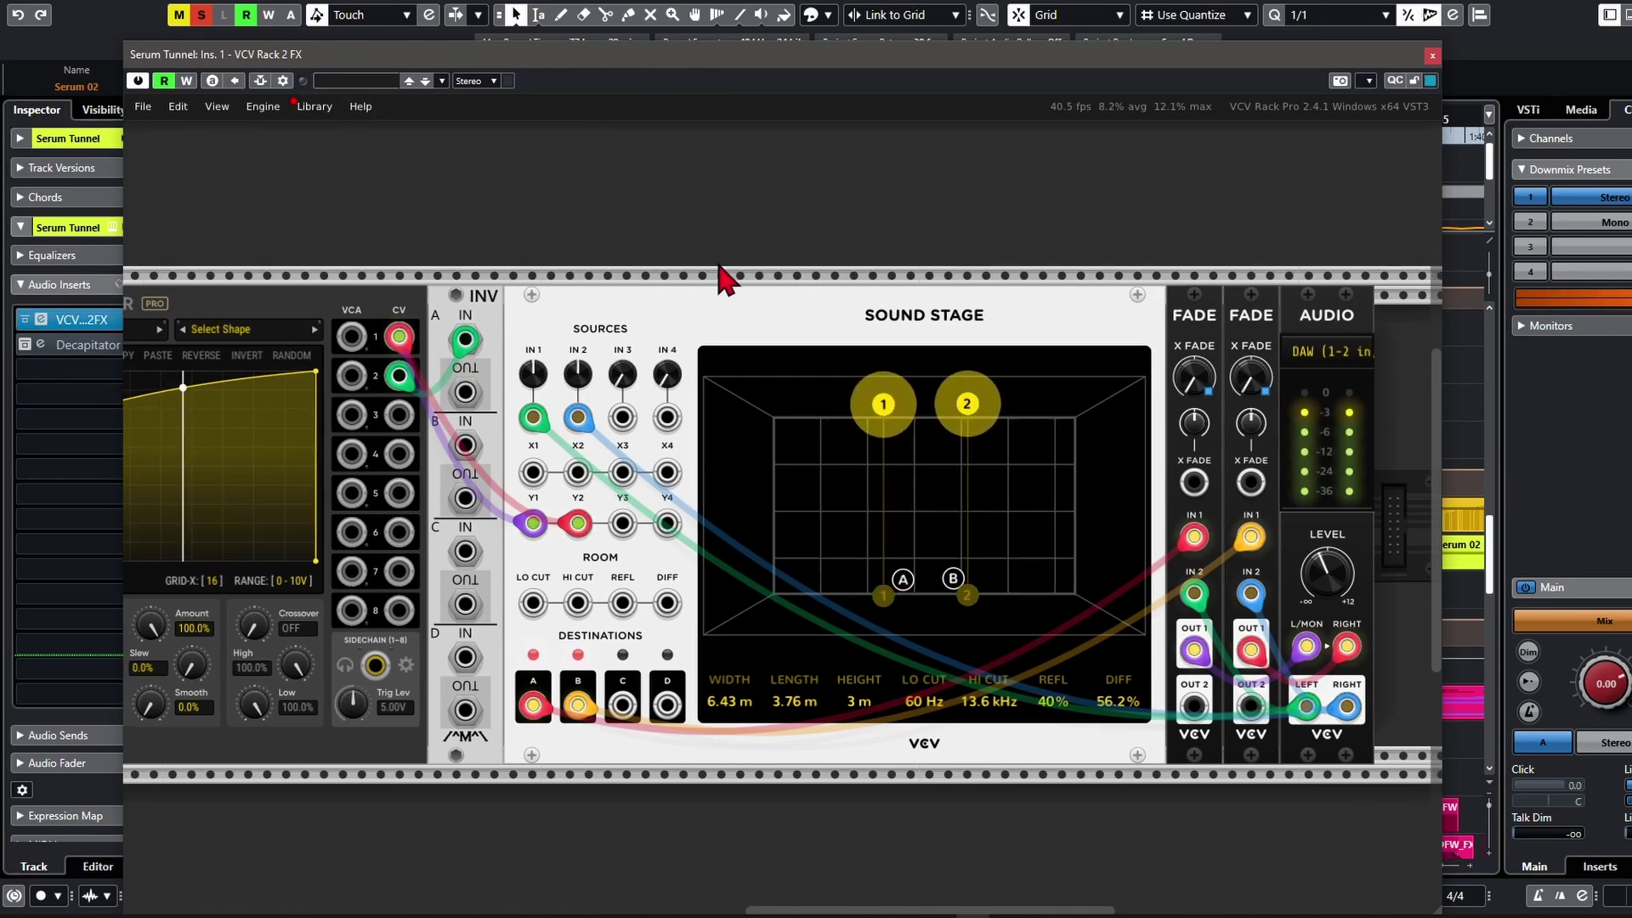
scroll(598, 226, "left", 8)
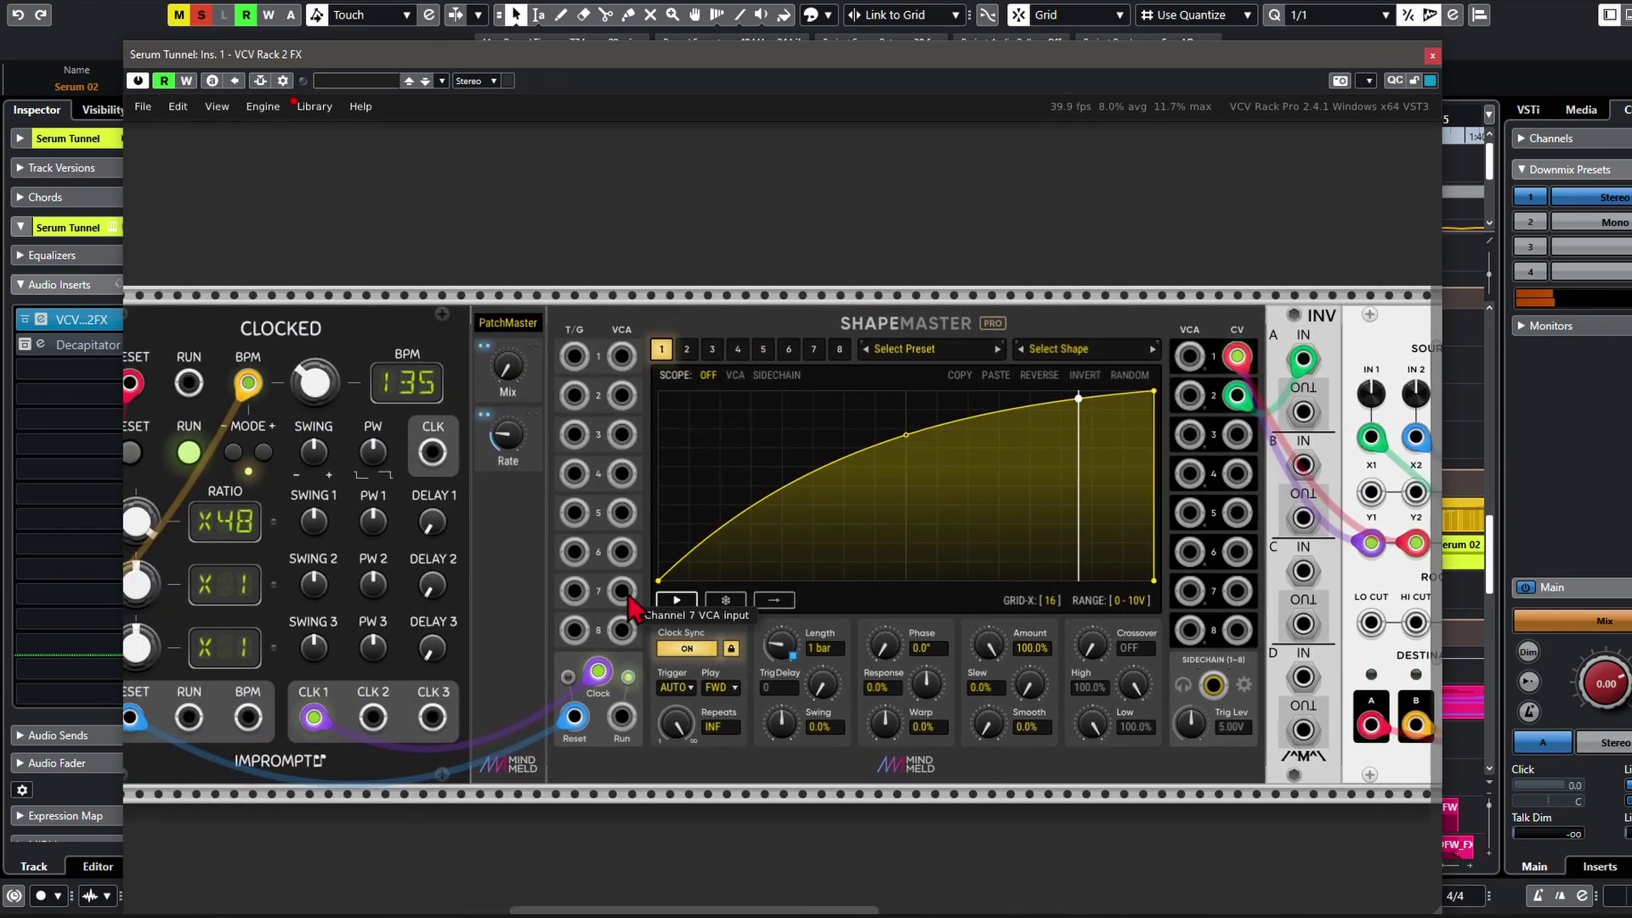
scroll(904, 621, "left", 2)
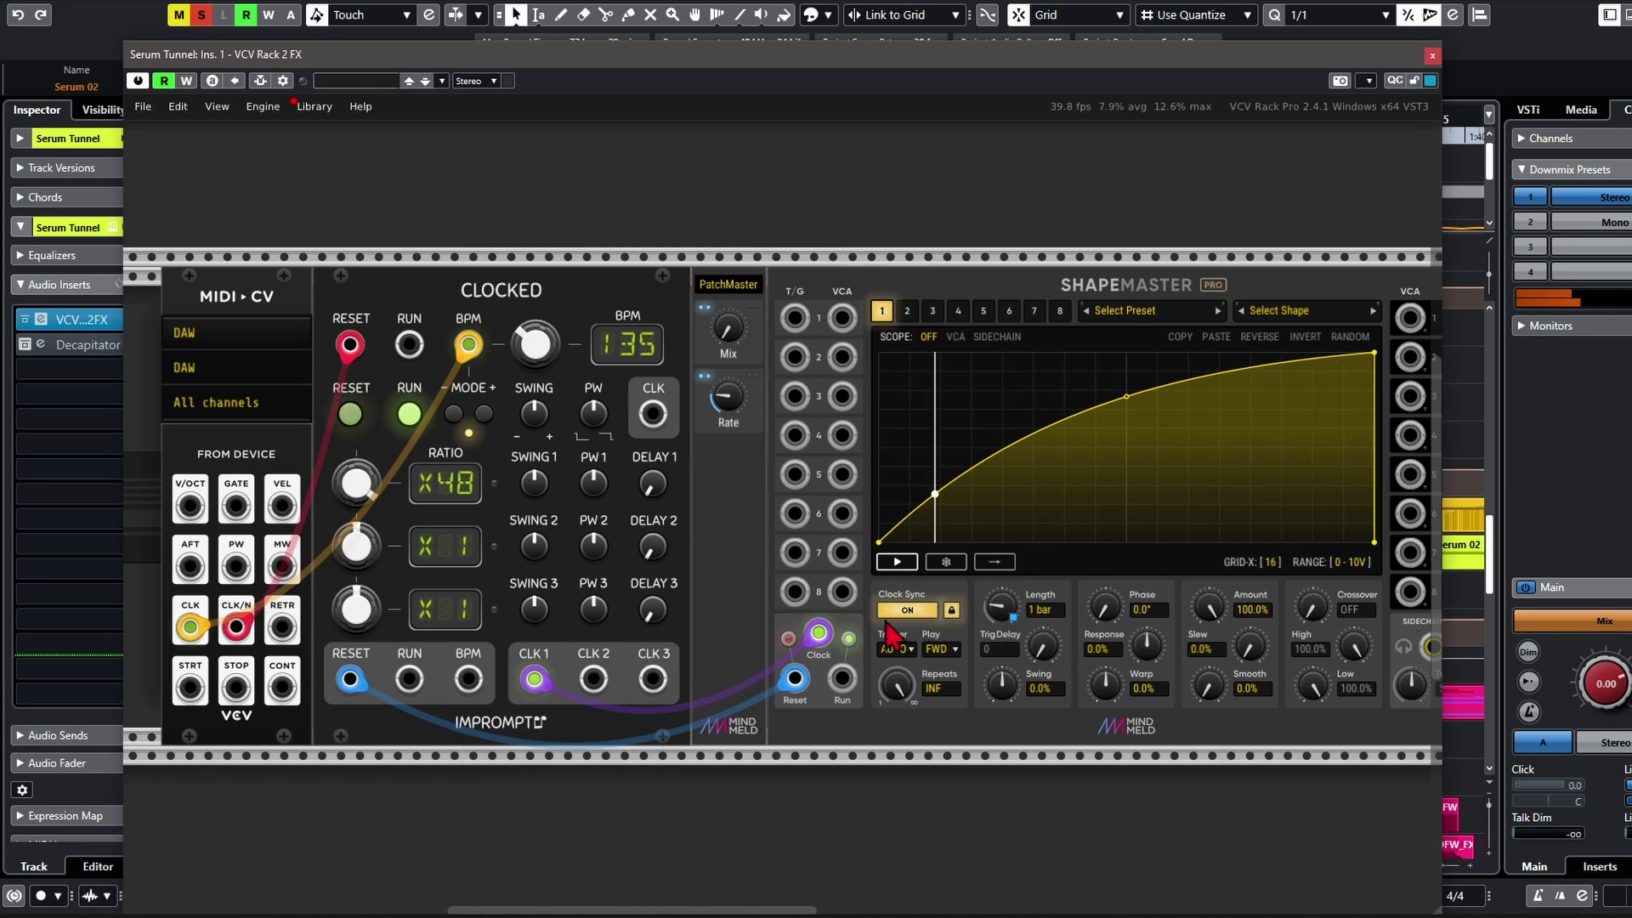
scroll(935, 625, "left", 10)
scroll(872, 646, "right", 1)
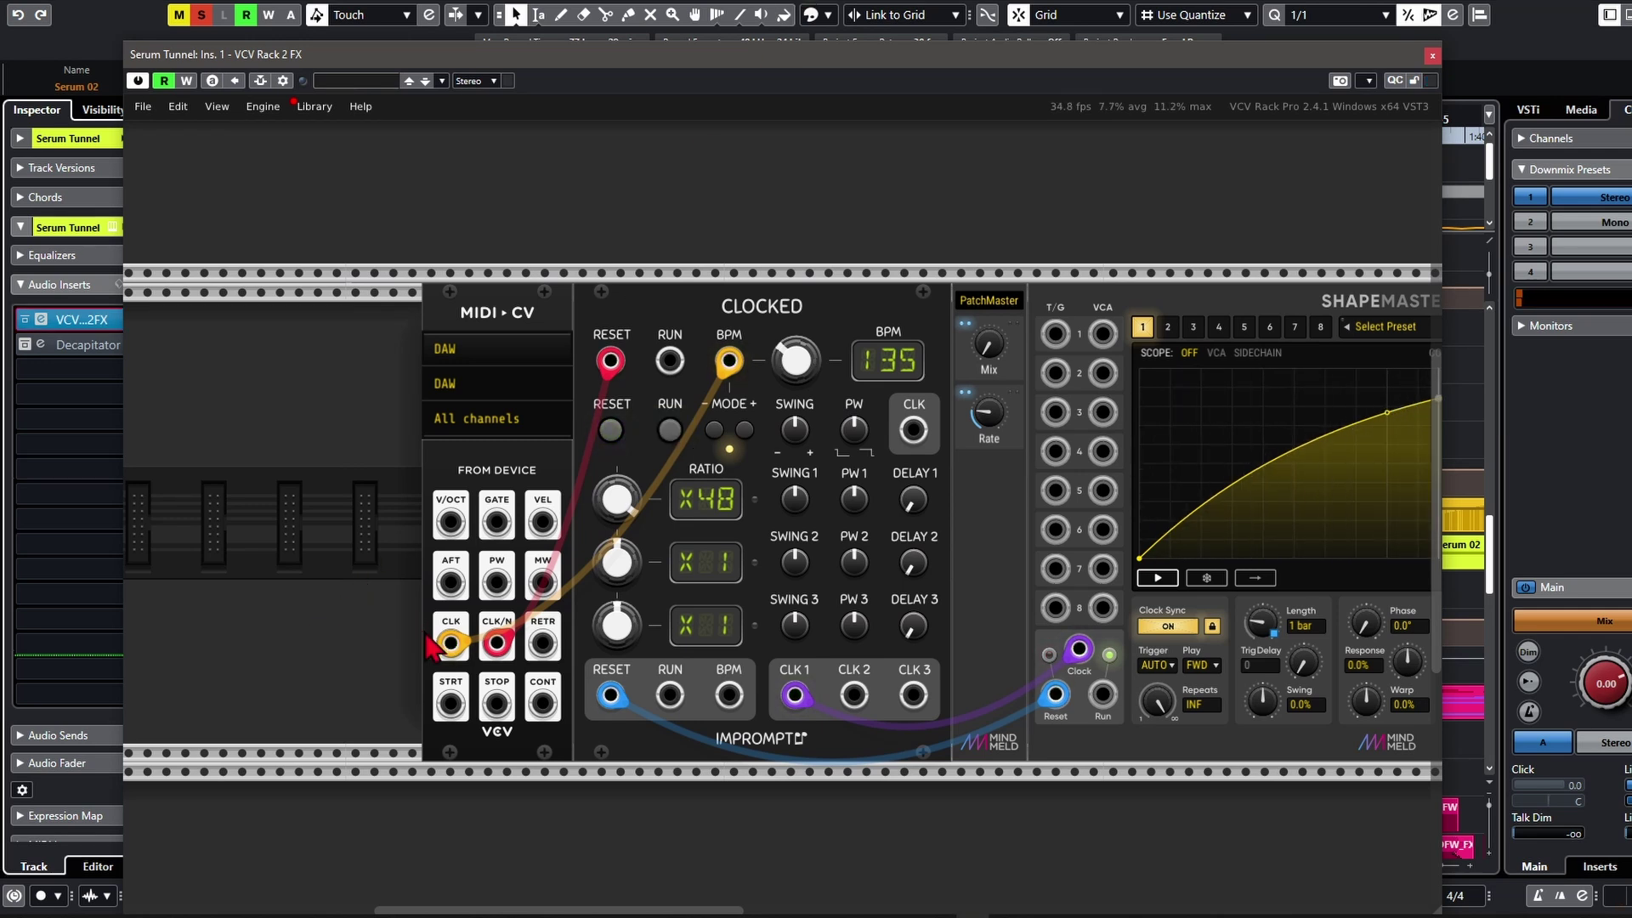
mouse_move(459, 655)
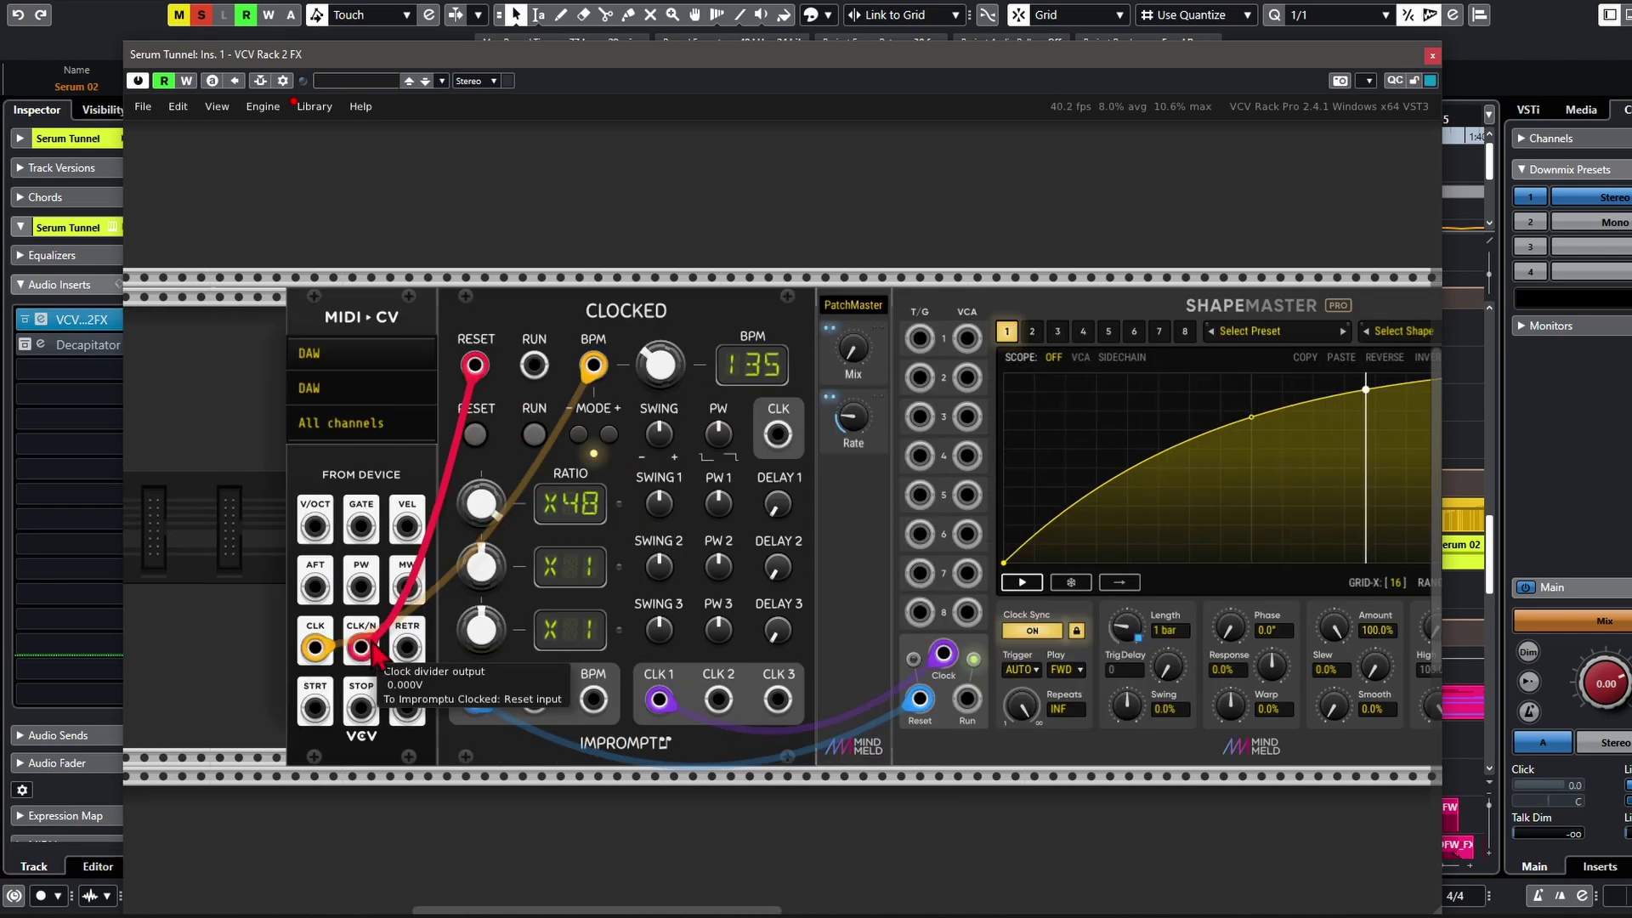
Step: Move the plugin window aside to reveal the arrangement, and play the Serum Tunnel section to examine how Clocked follows the DAW transport
right_click(381, 594)
mouse_move(488, 858)
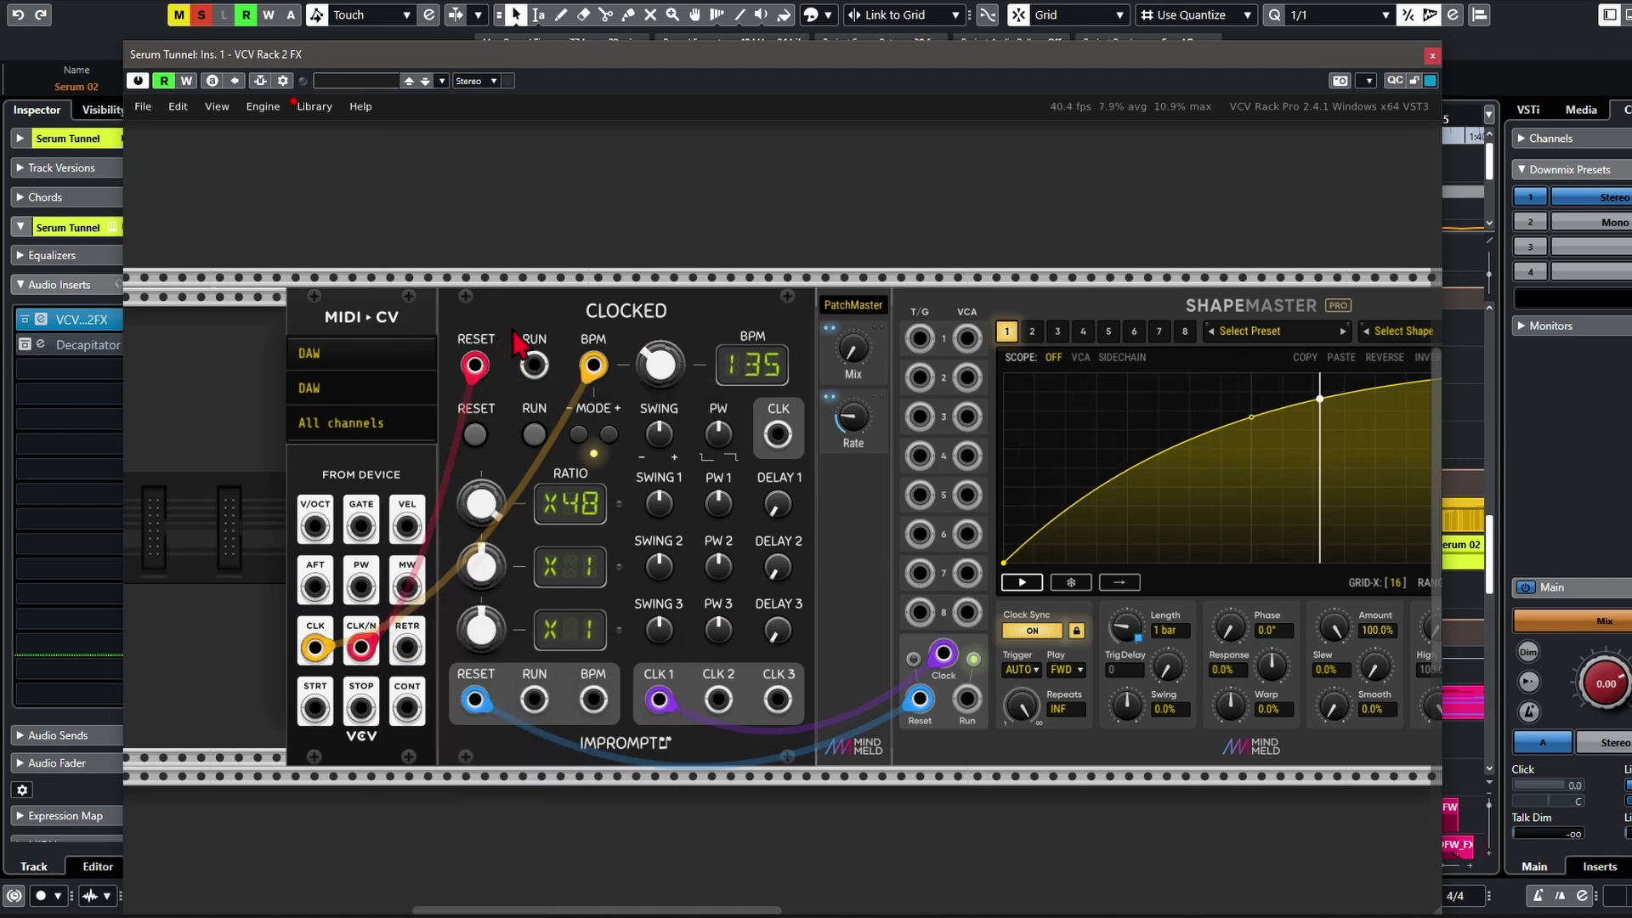
left_click_drag(489, 54, 1098, 67)
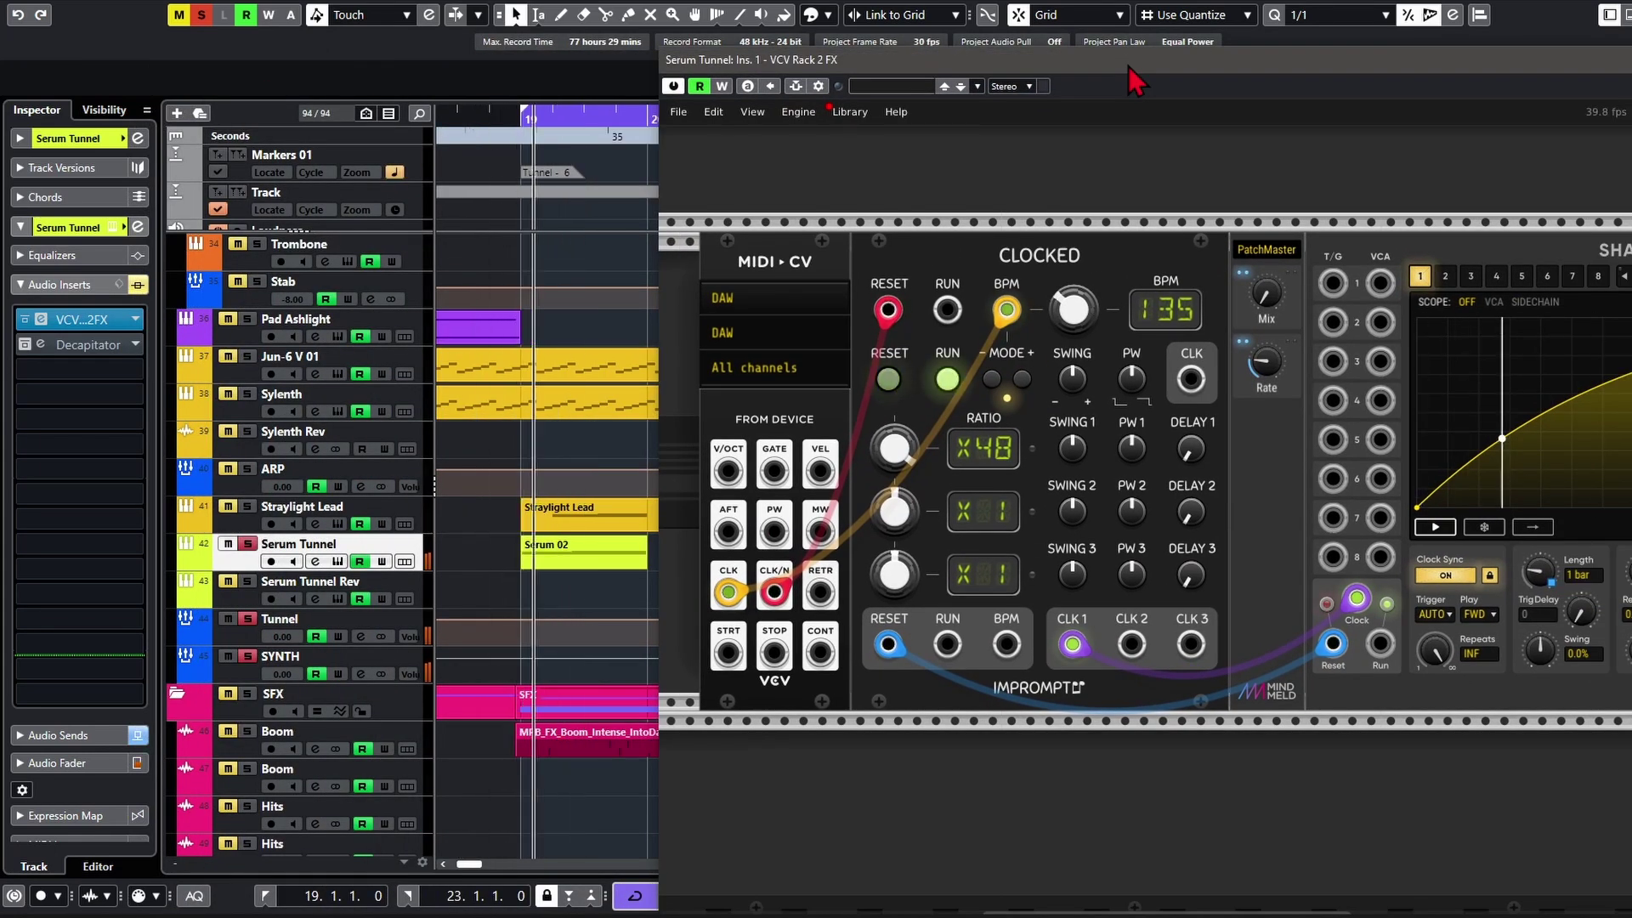
key("space")
left_click_drag(602, 569, 521, 582)
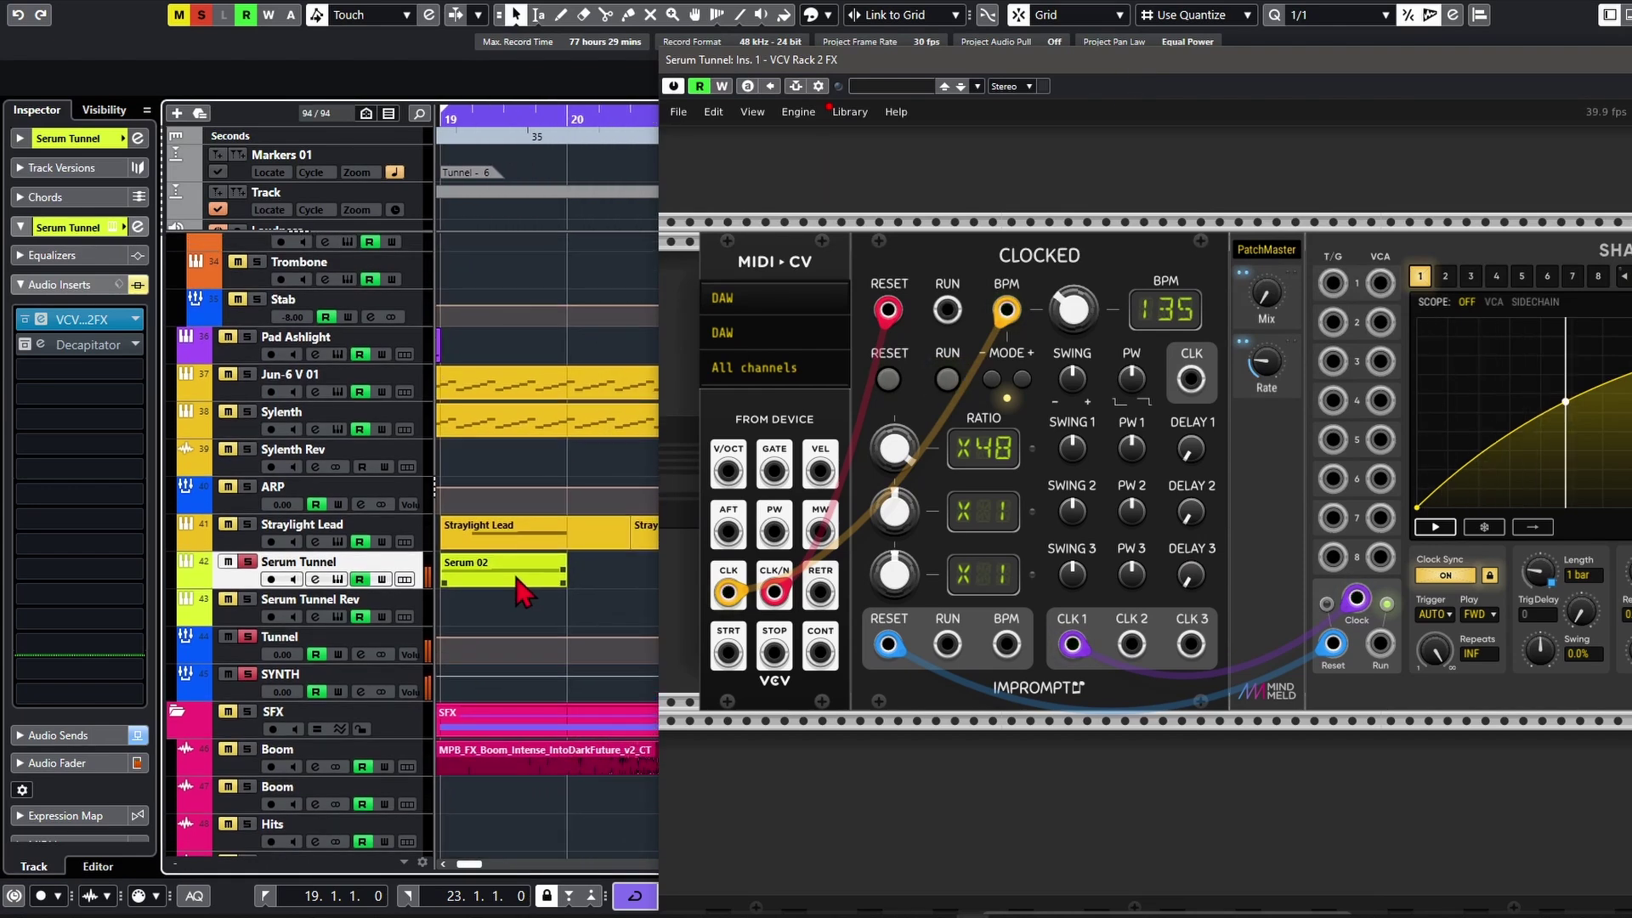
scroll(516, 575, "down", 1)
left_click_drag(1009, 585, 1055, 654)
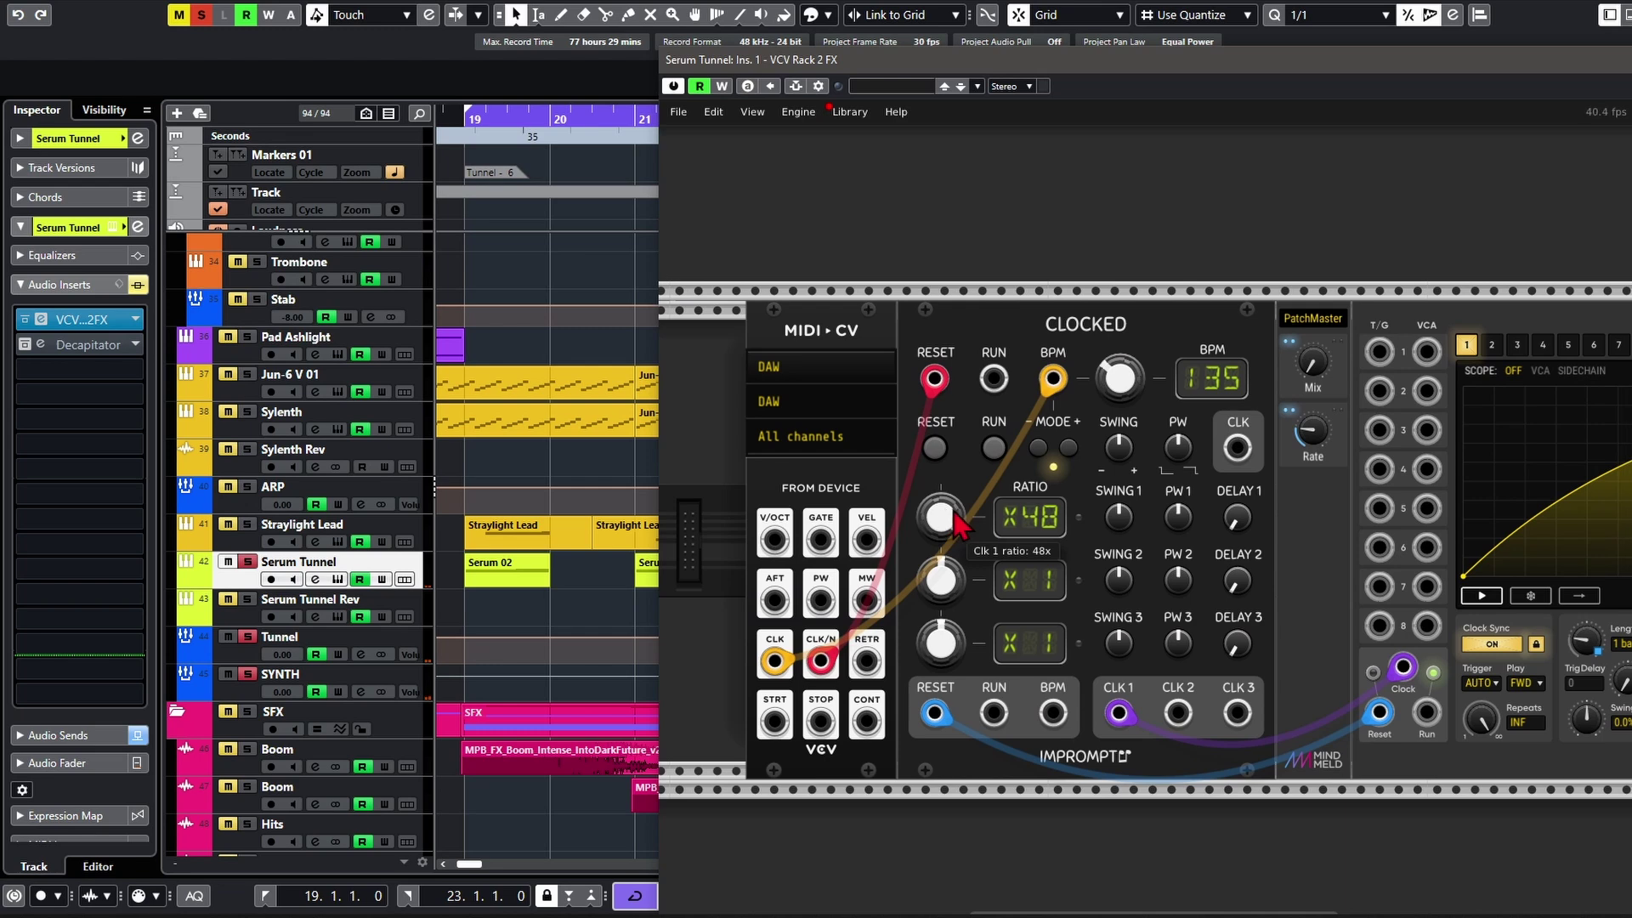
left_click_drag(1229, 621, 1034, 495)
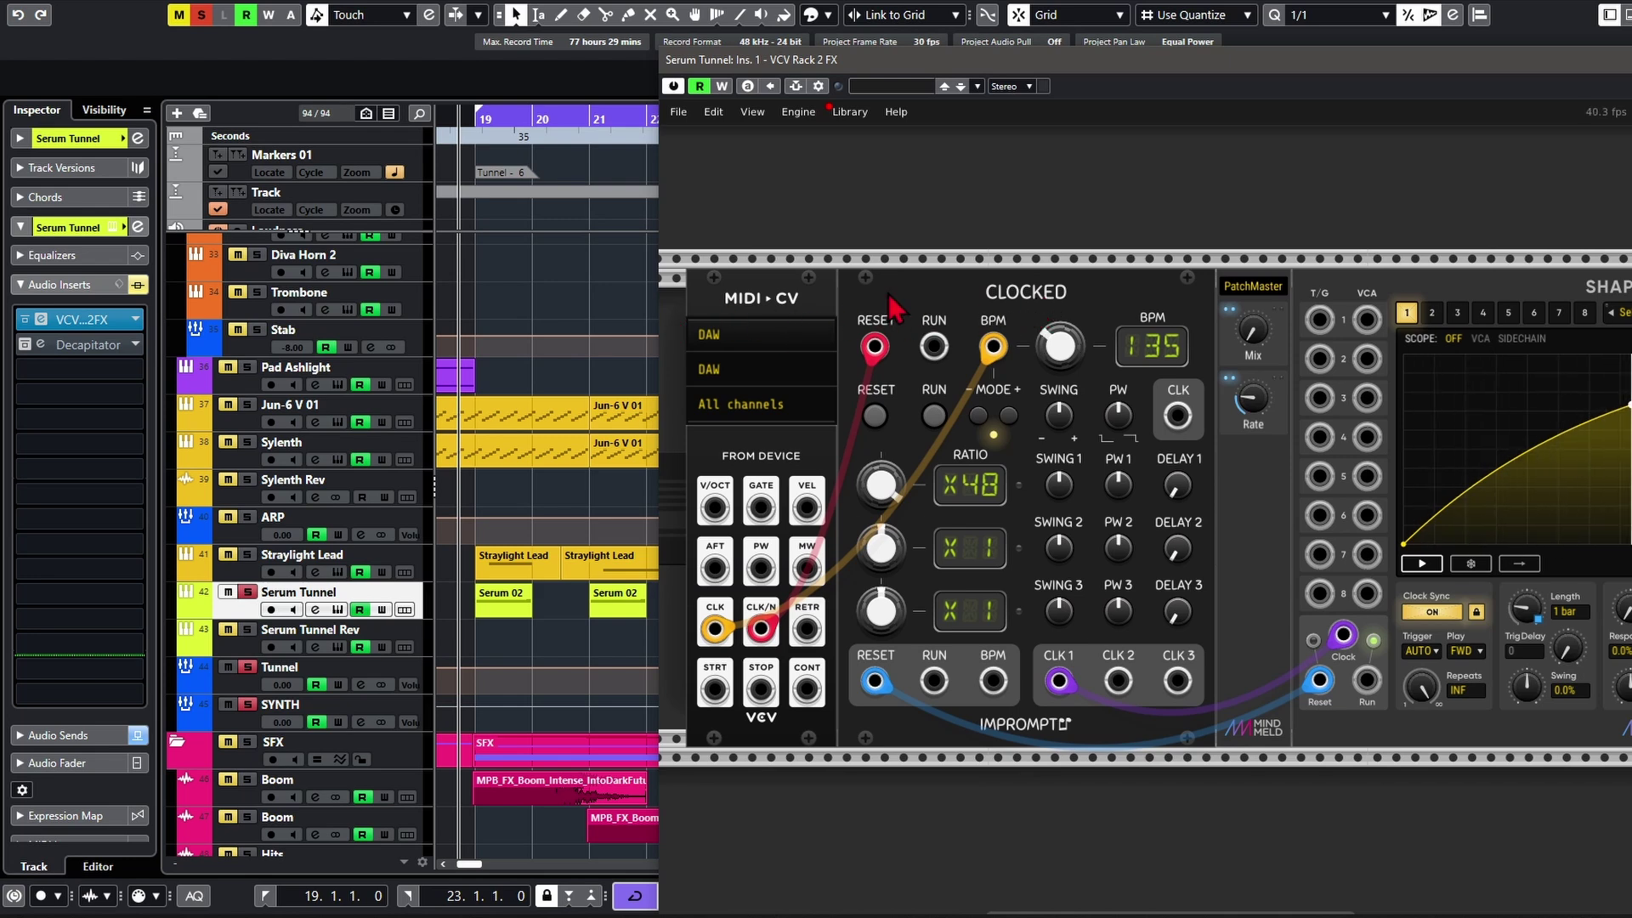
Step: Trace the routing from Sound Stage through both Fade modules to Audio, sweeping the first Fade's crossfade to 100% and back to 0%
left_click_drag(965, 249, 797, 250)
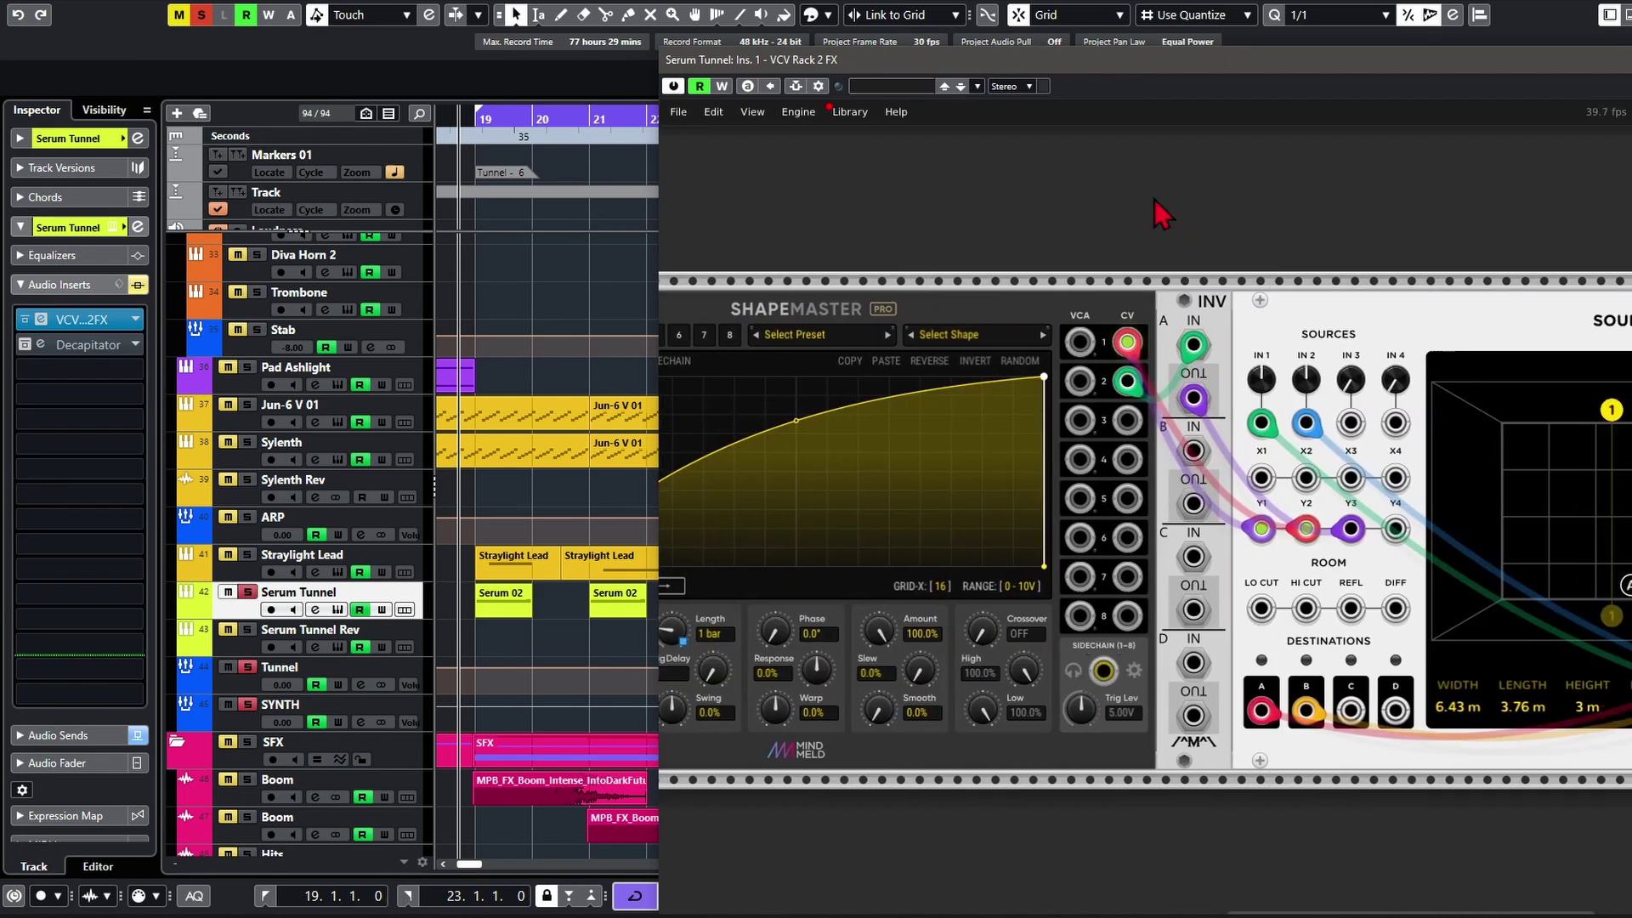
left_click_drag(1155, 199, 944, 196)
scroll(1204, 187, "right", 5)
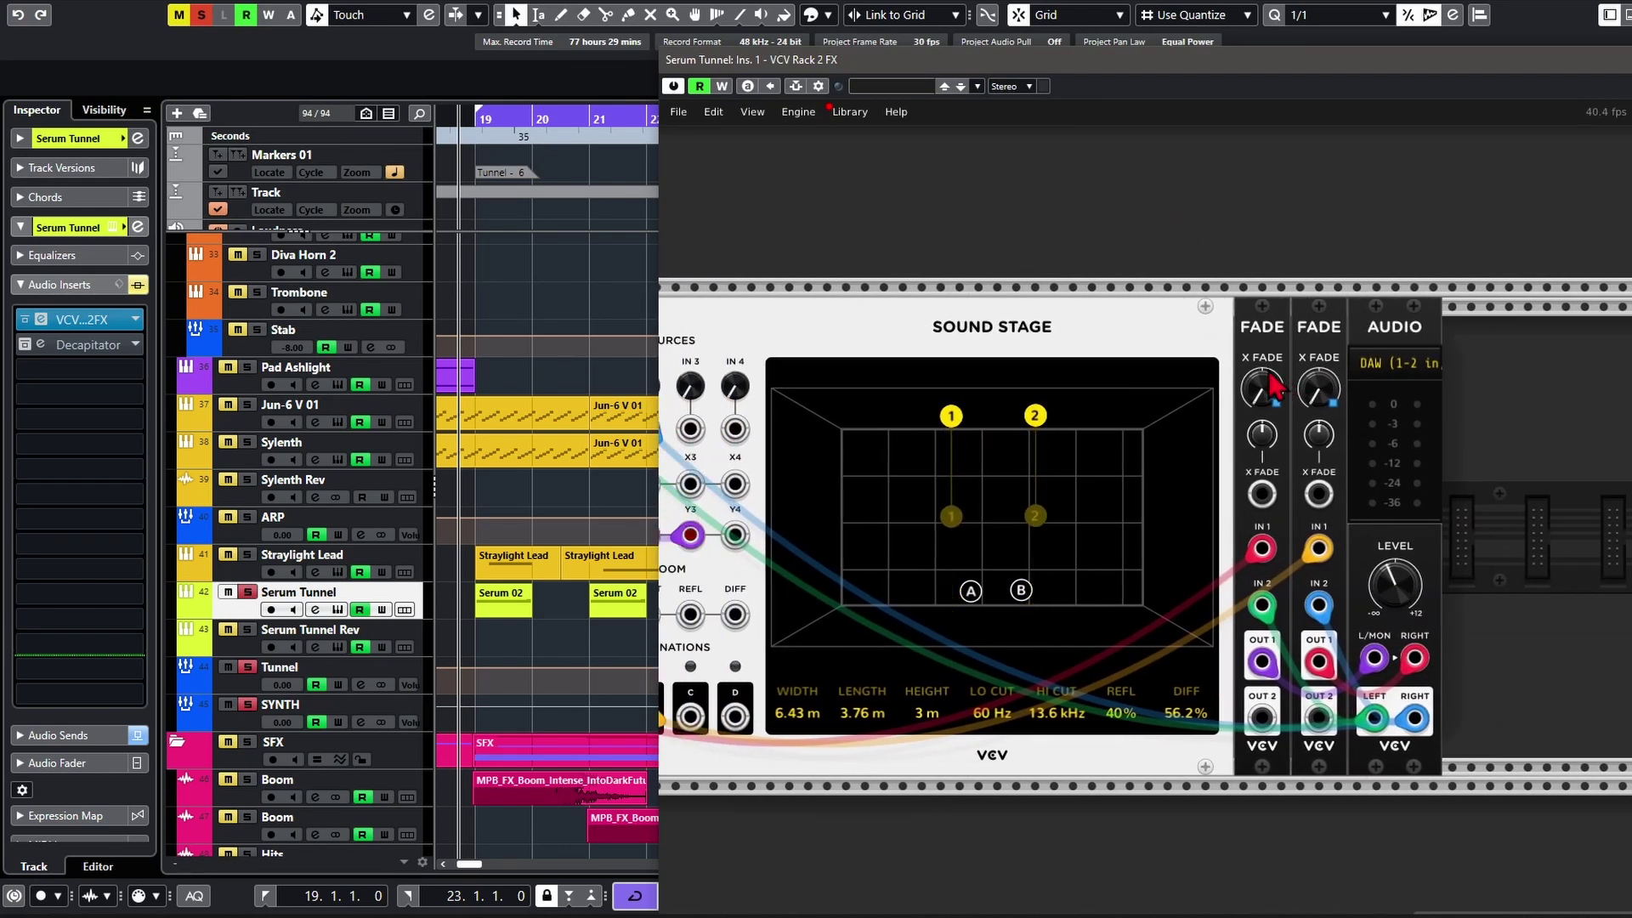
scroll(1437, 625, "right", 3)
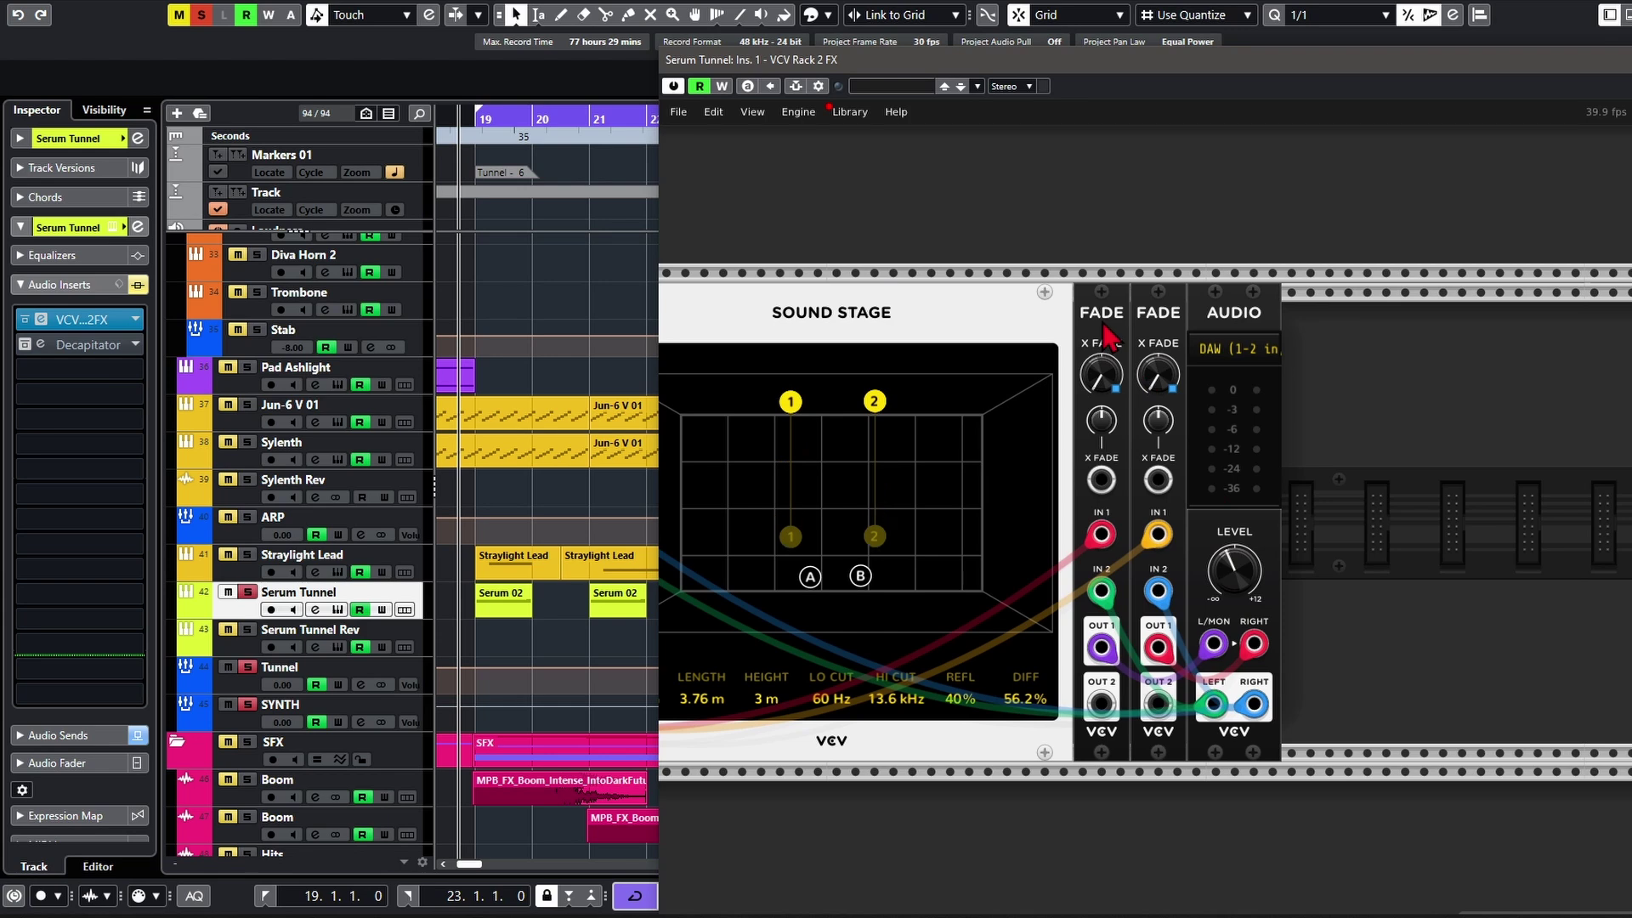
scroll(1216, 704, "up", 4)
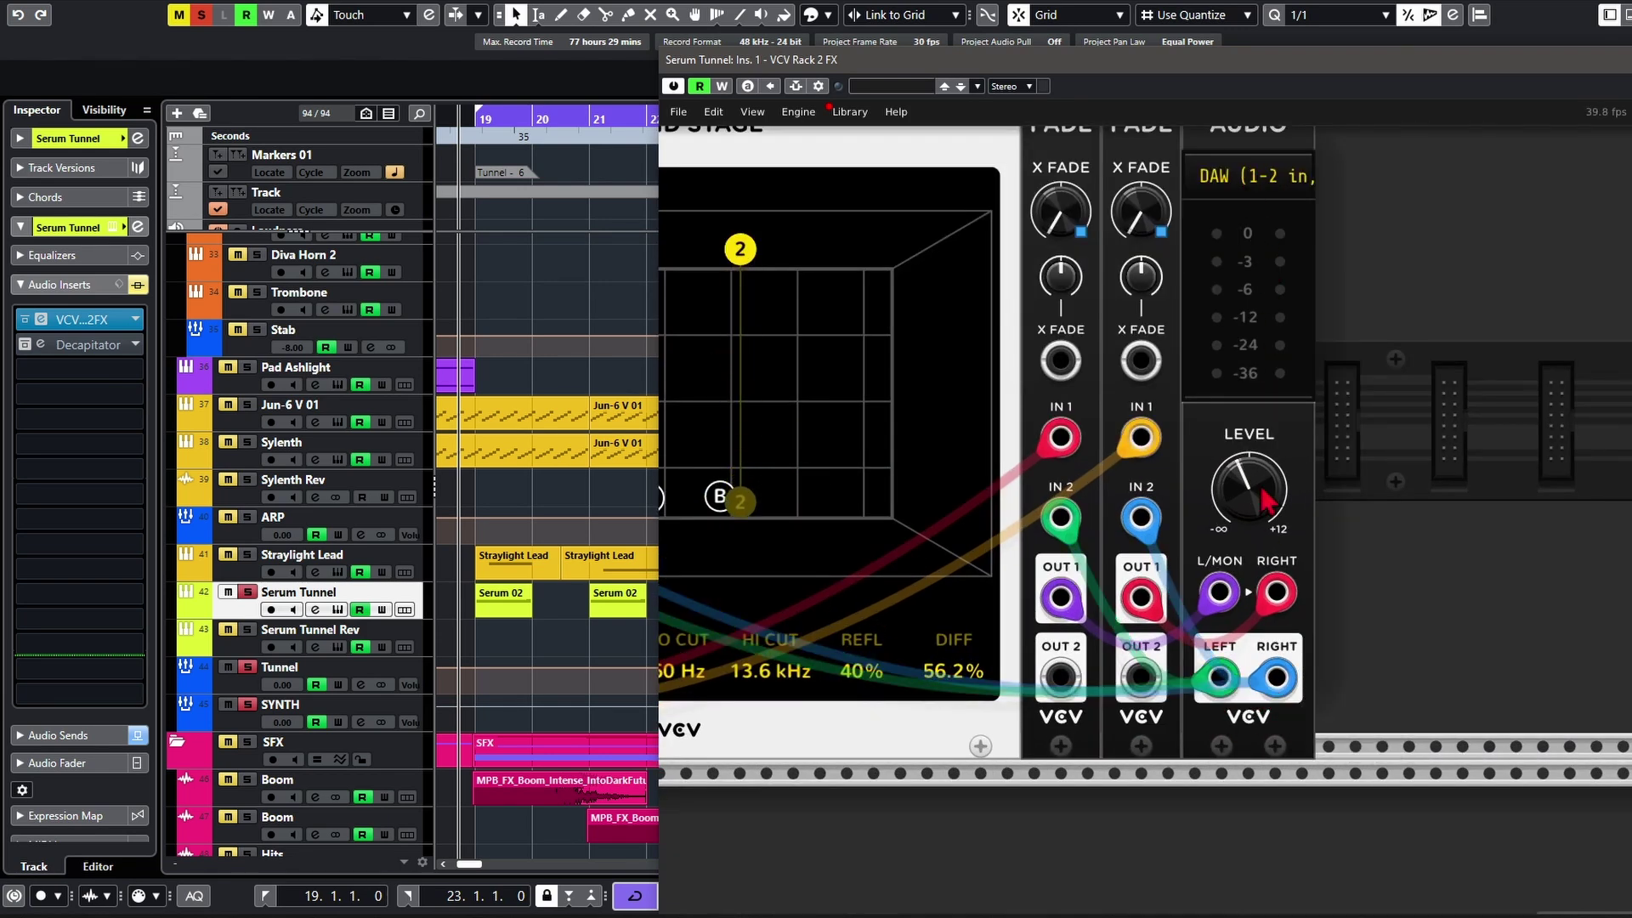
mouse_move(1067, 531)
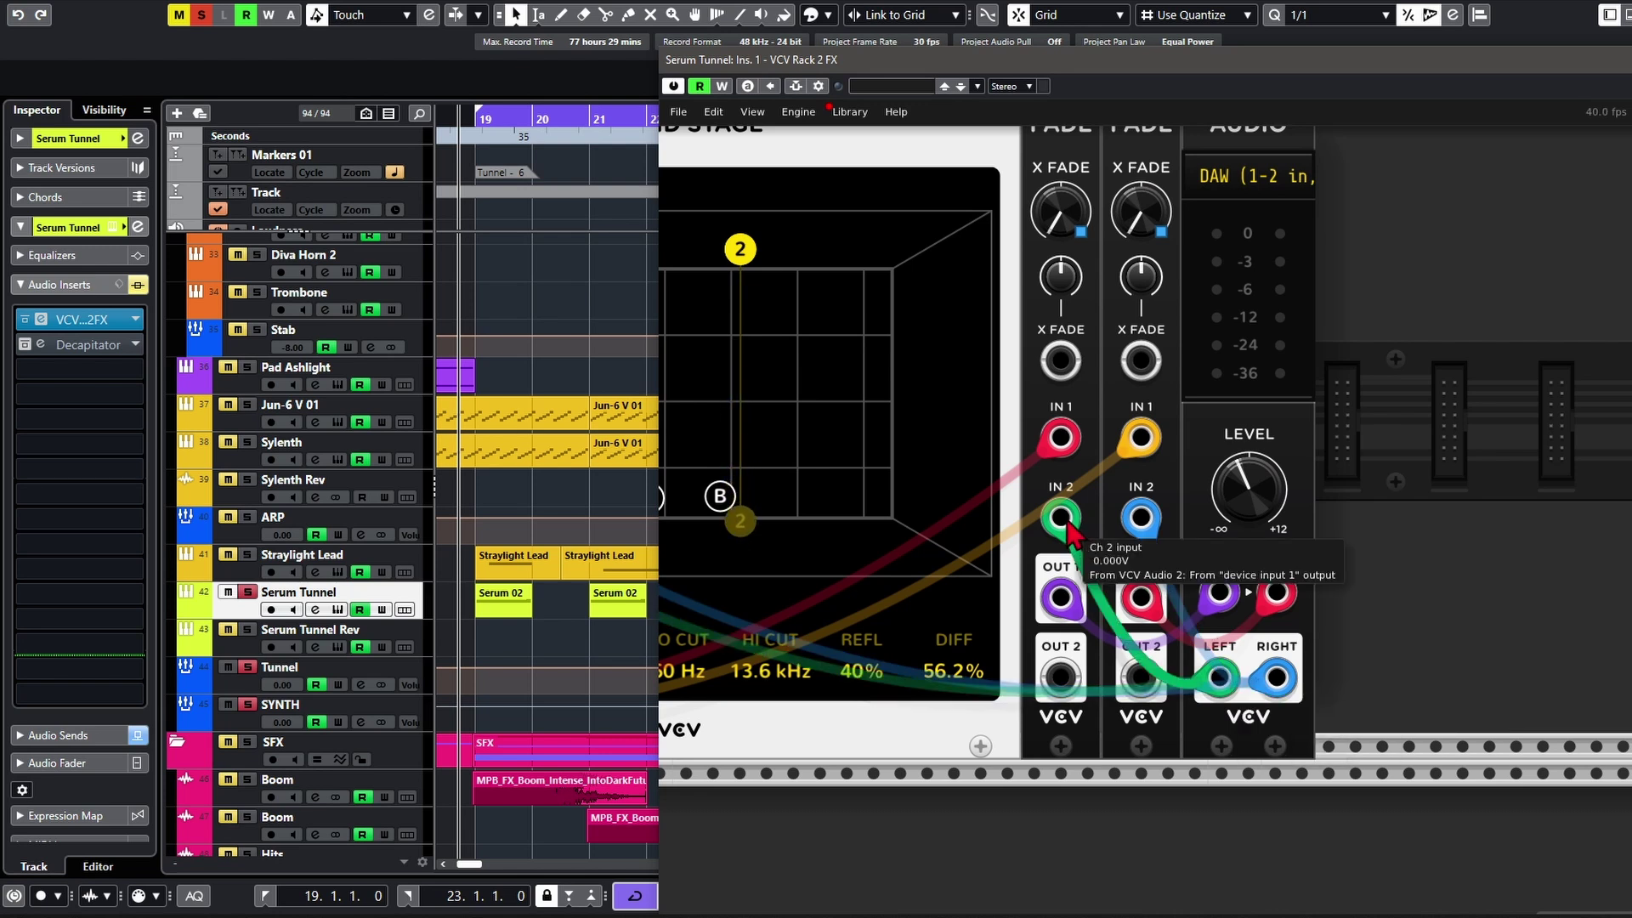
scroll(1044, 399, "up", 2)
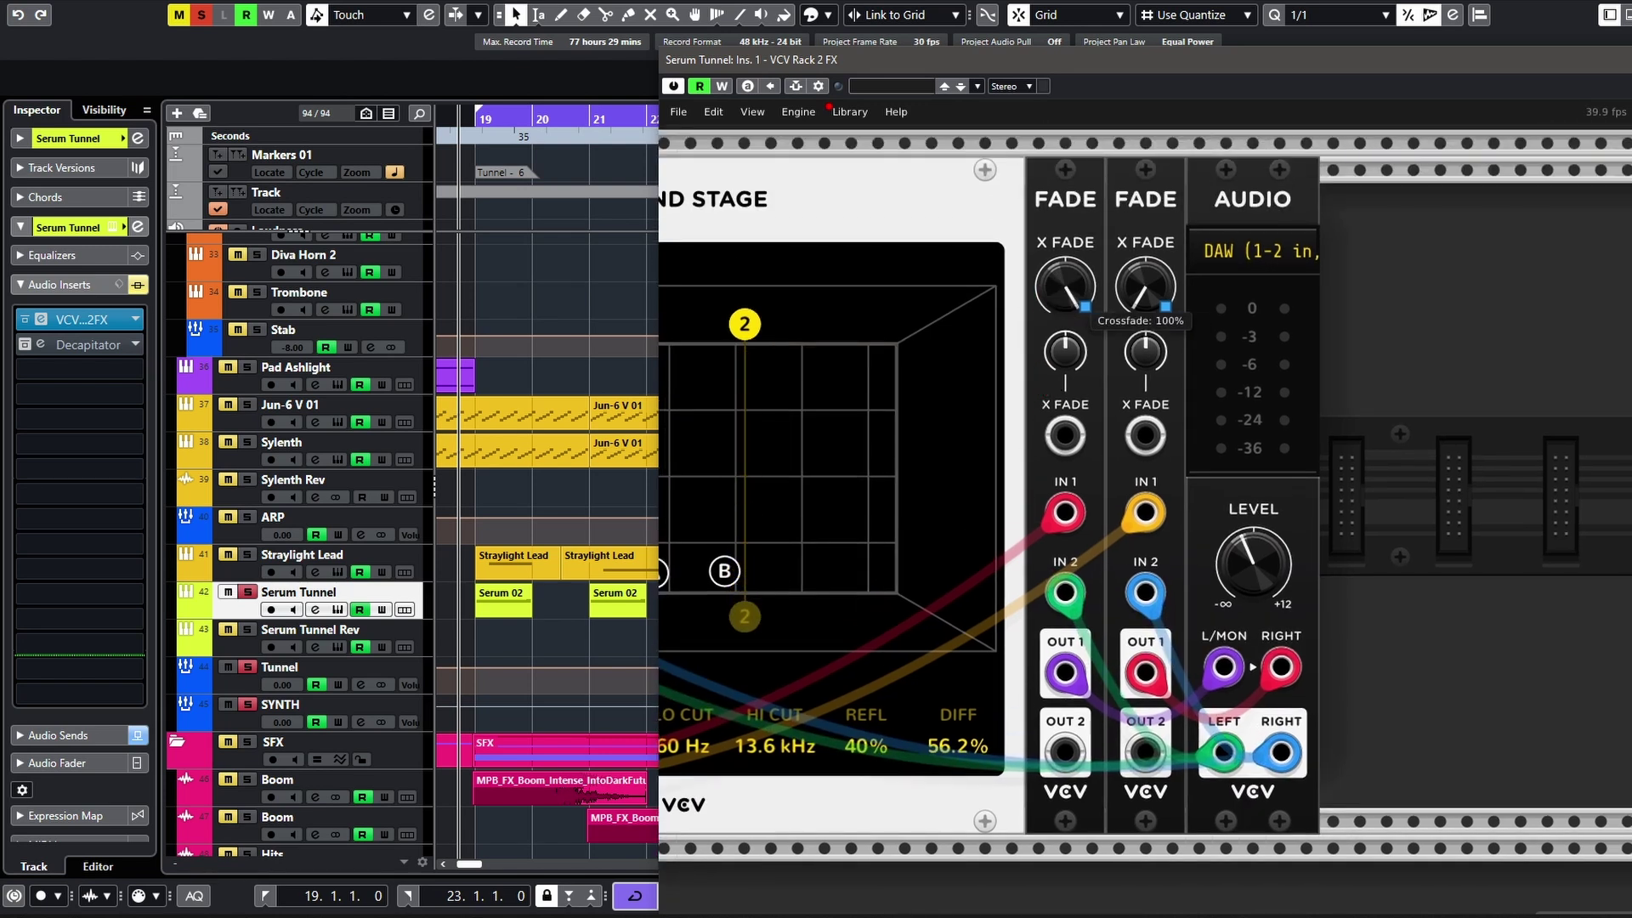
scroll(1232, 358, "down", 2)
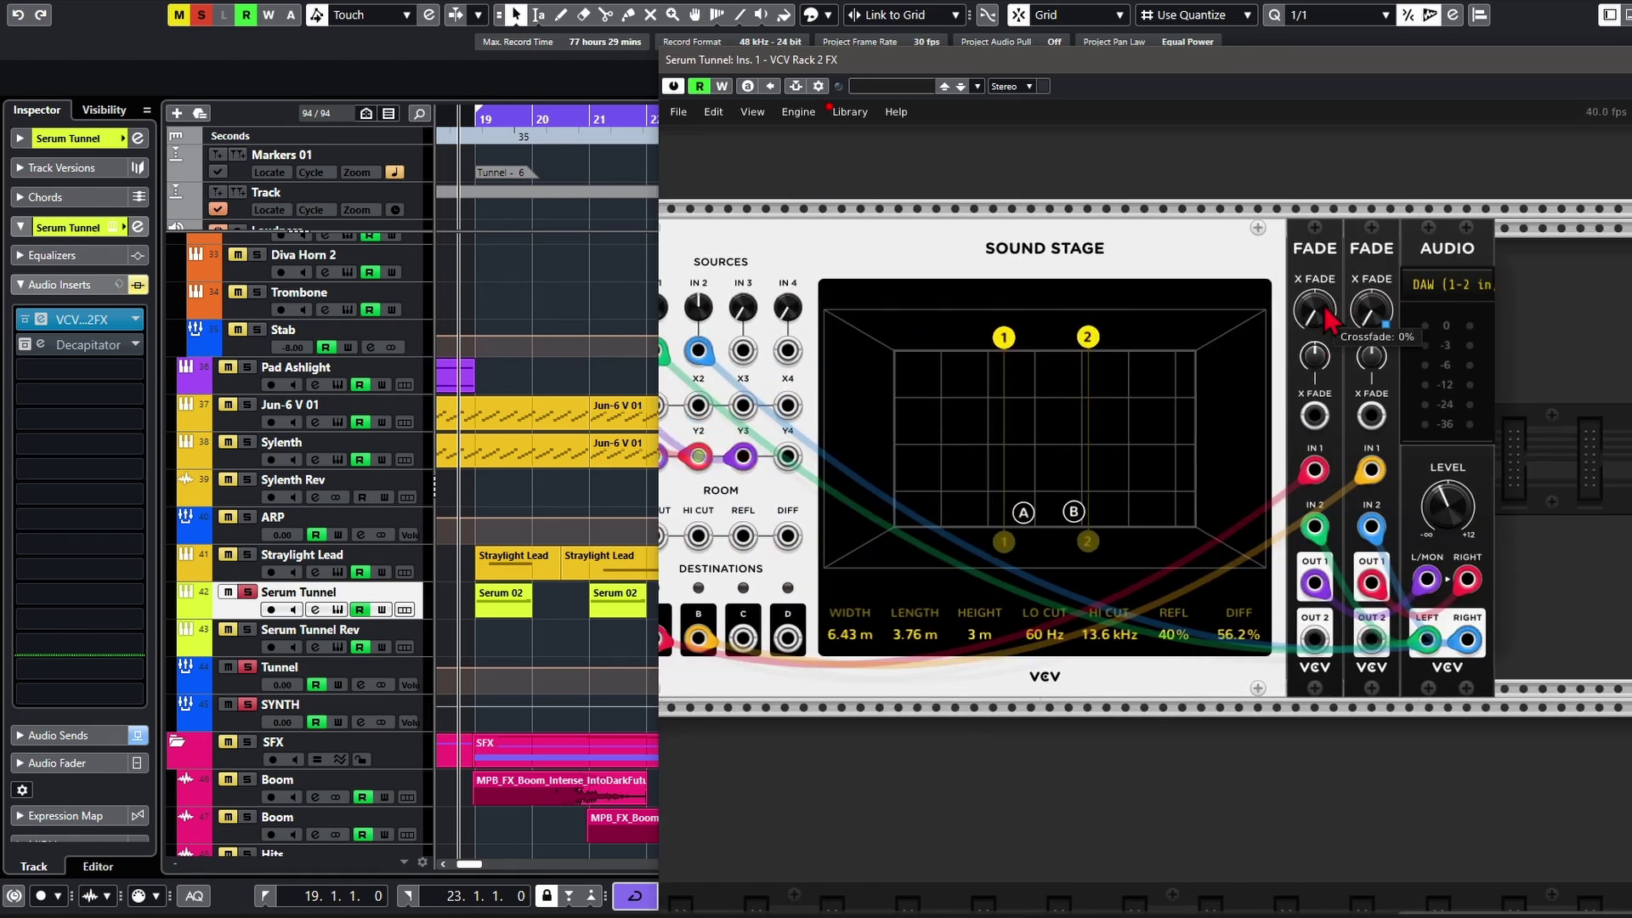
Step: Play the track while sweeping the PatchMaster Mix knob to compare dry and processed sound, and return the knob to 0
left_click_drag(894, 441, 1443, 394)
left_click_drag(1101, 404, 1547, 507)
scroll(755, 357, "up", 3)
scroll(759, 370, "down", 5)
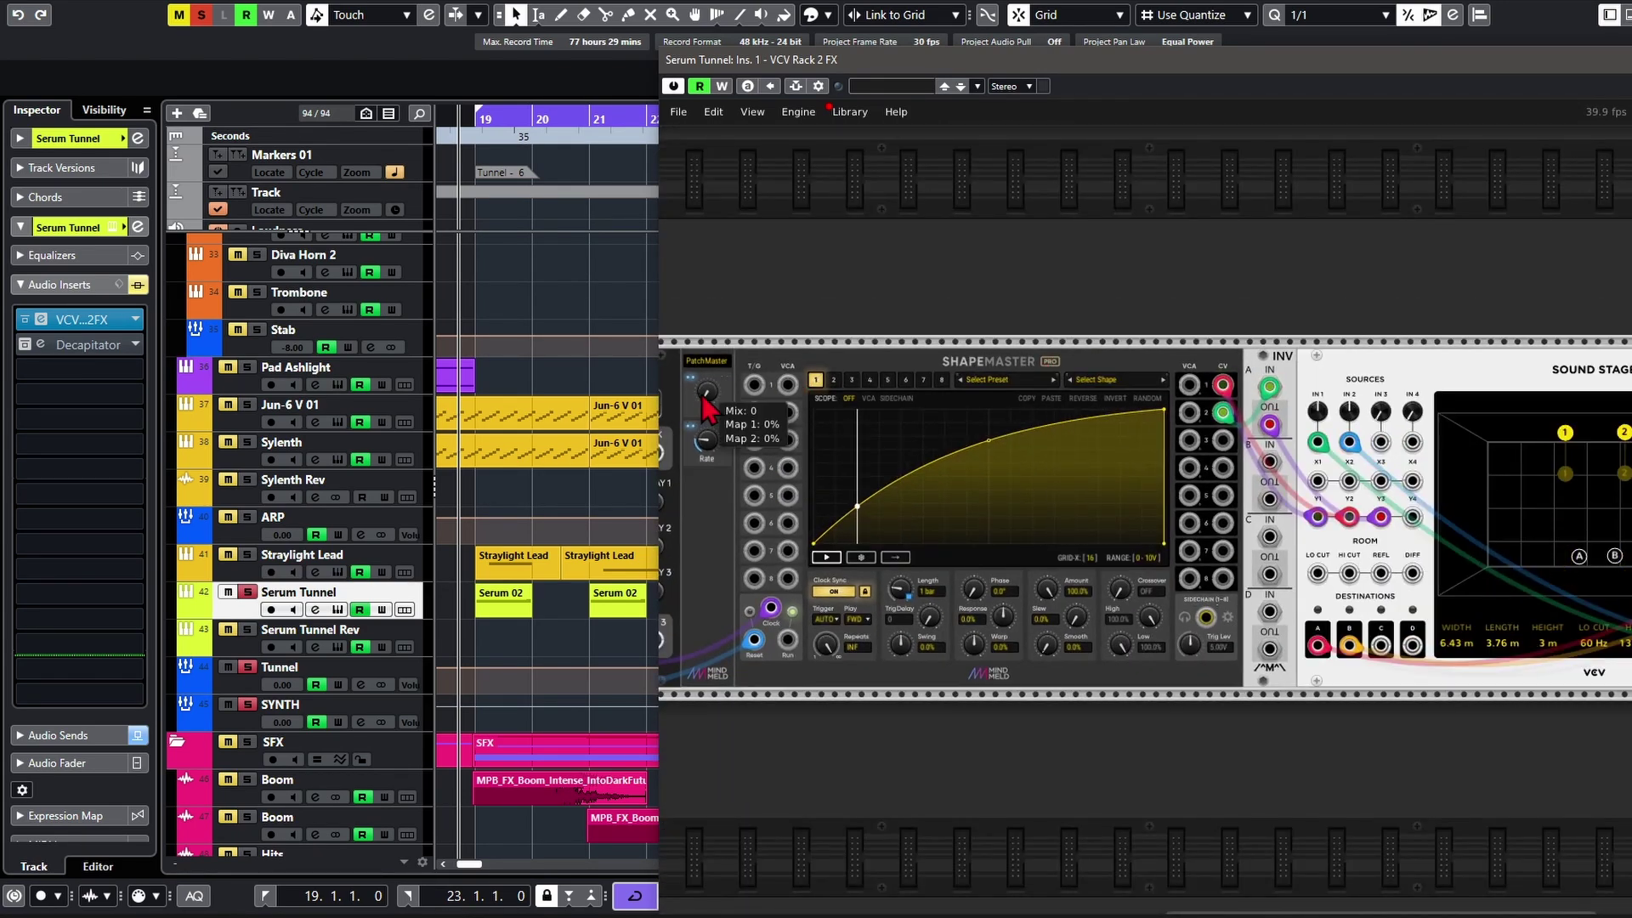
key("space")
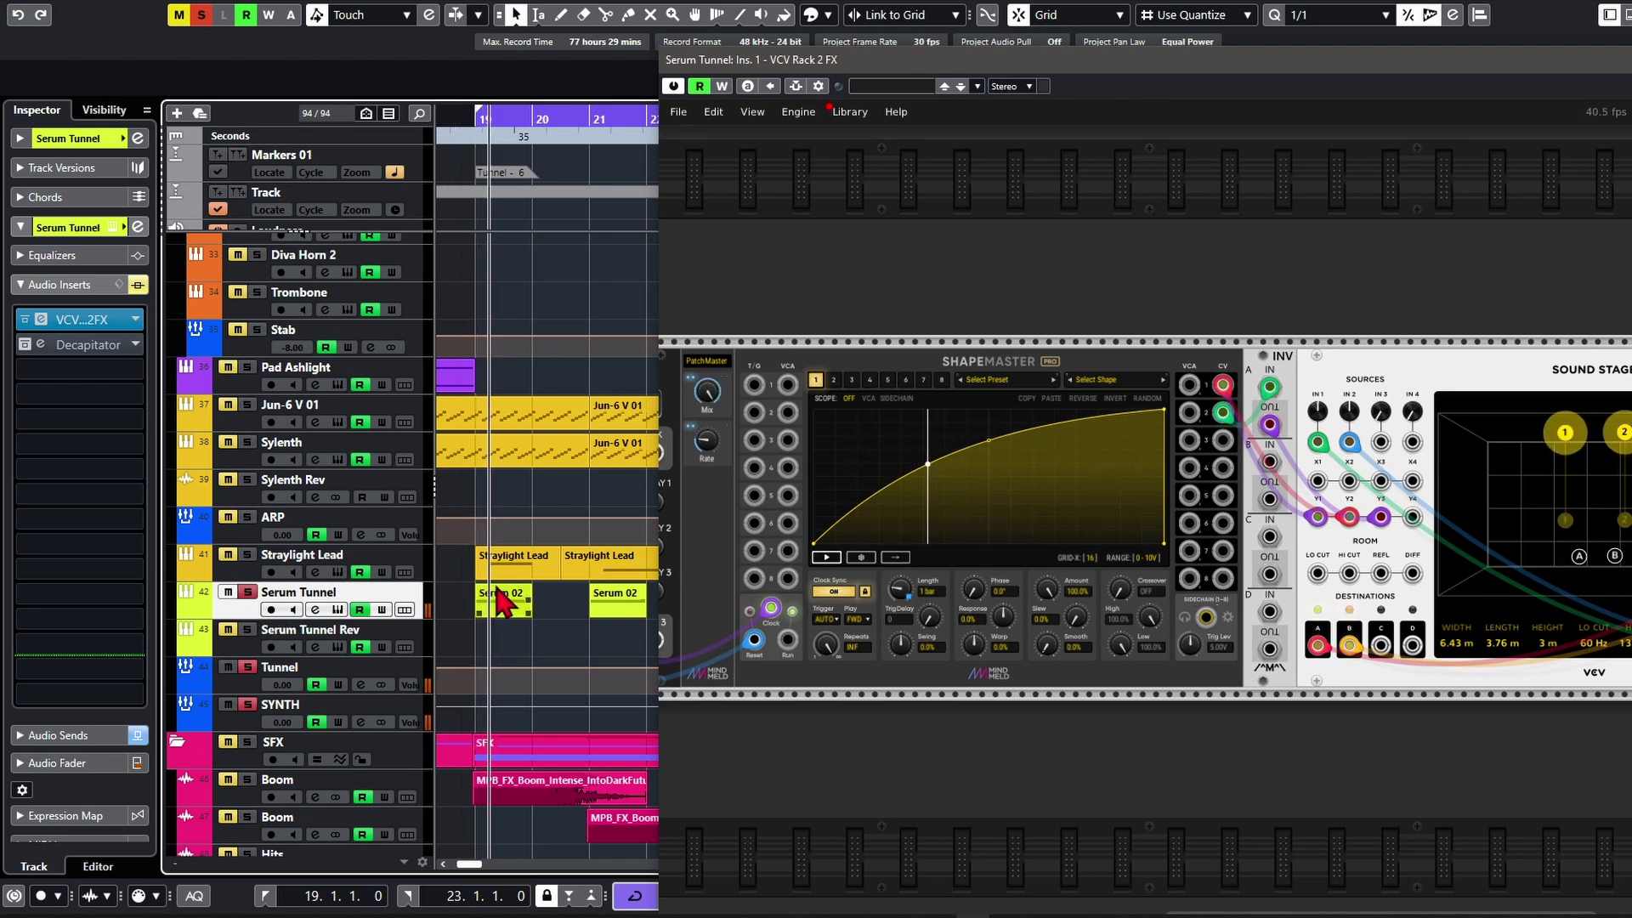
key("space")
left_click_drag(708, 391, 708, 394)
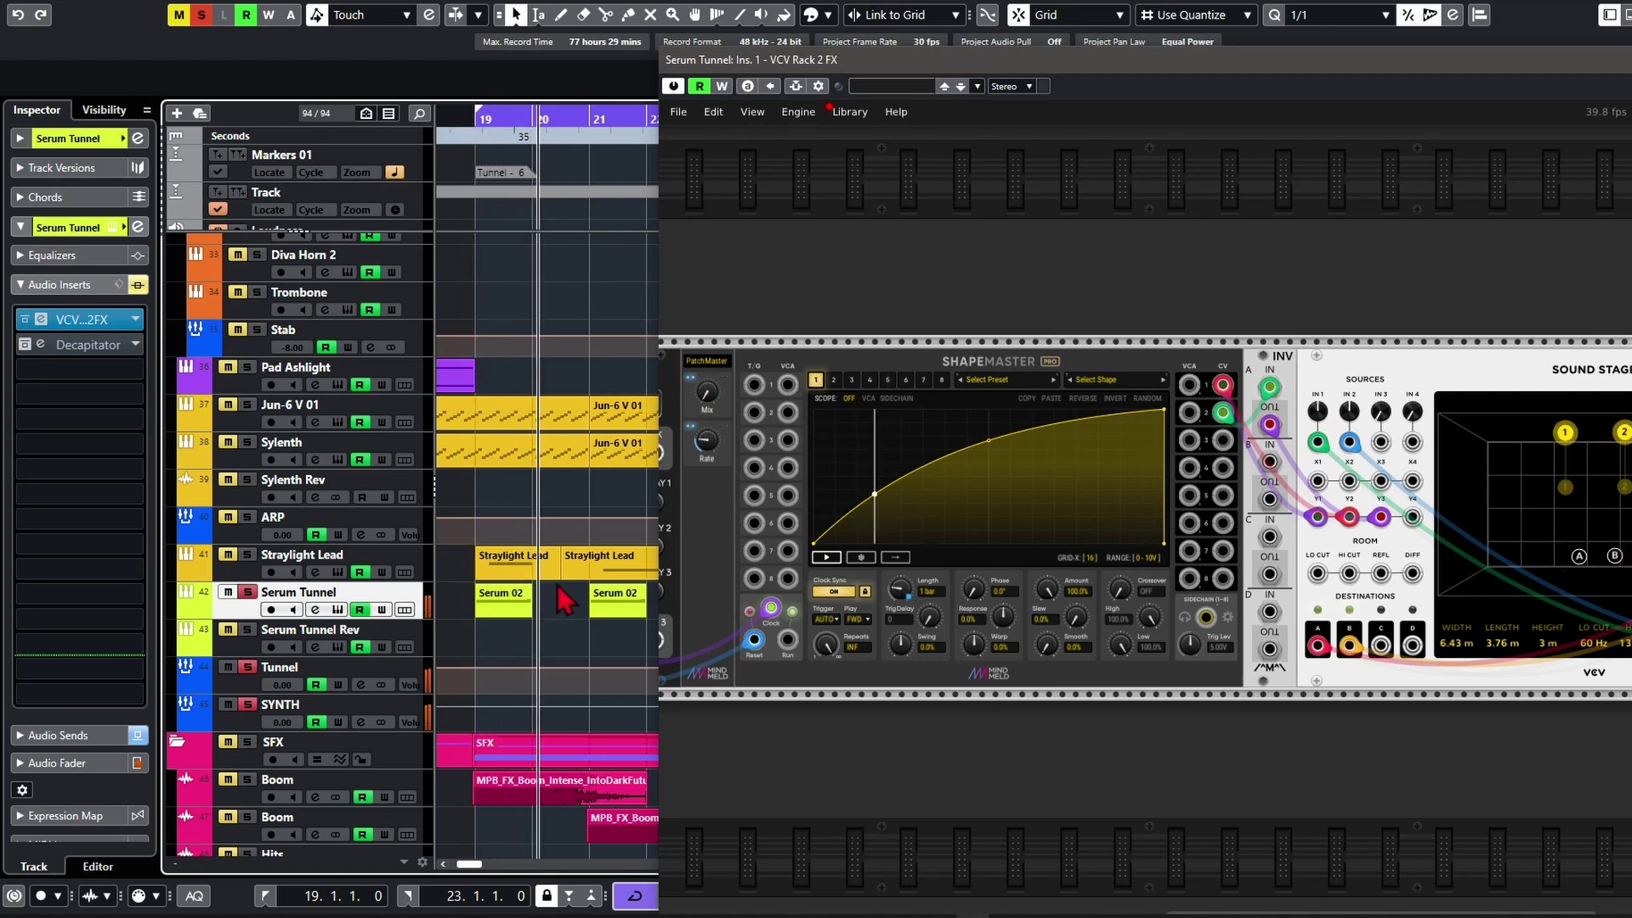
Step: Examine the shapes on ShapeMaster Pro channels 1 and 2 and trace their CV outputs to the Sound Stage position inputs
left_click_drag(949, 716, 1100, 738)
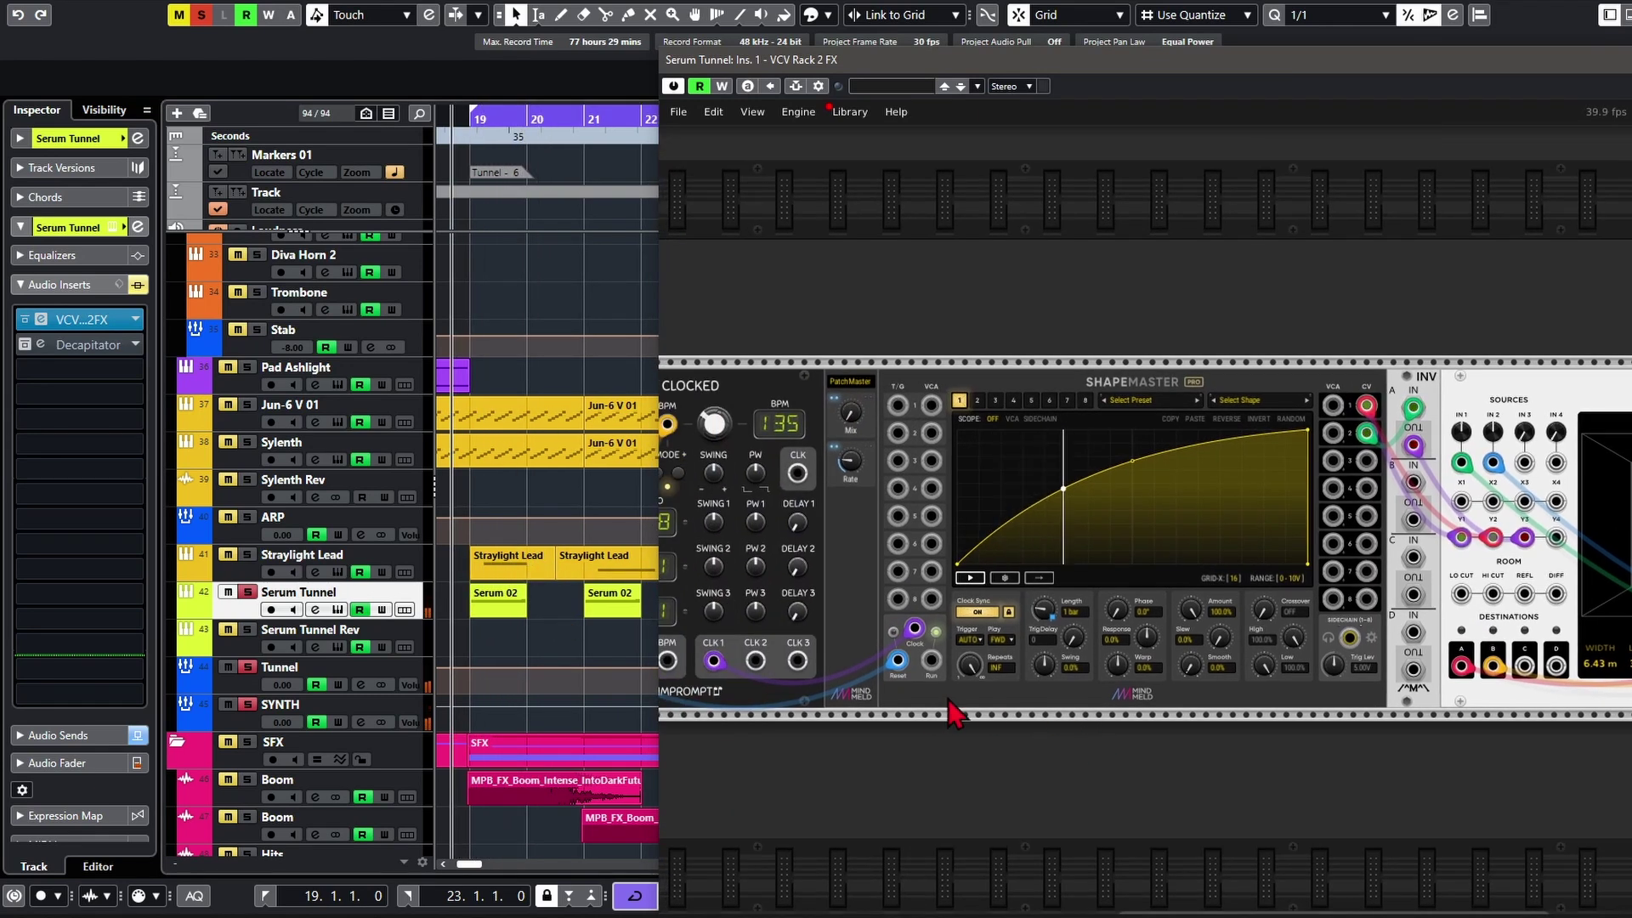
scroll(953, 713, "up", 2)
scroll(838, 374, "right", 2)
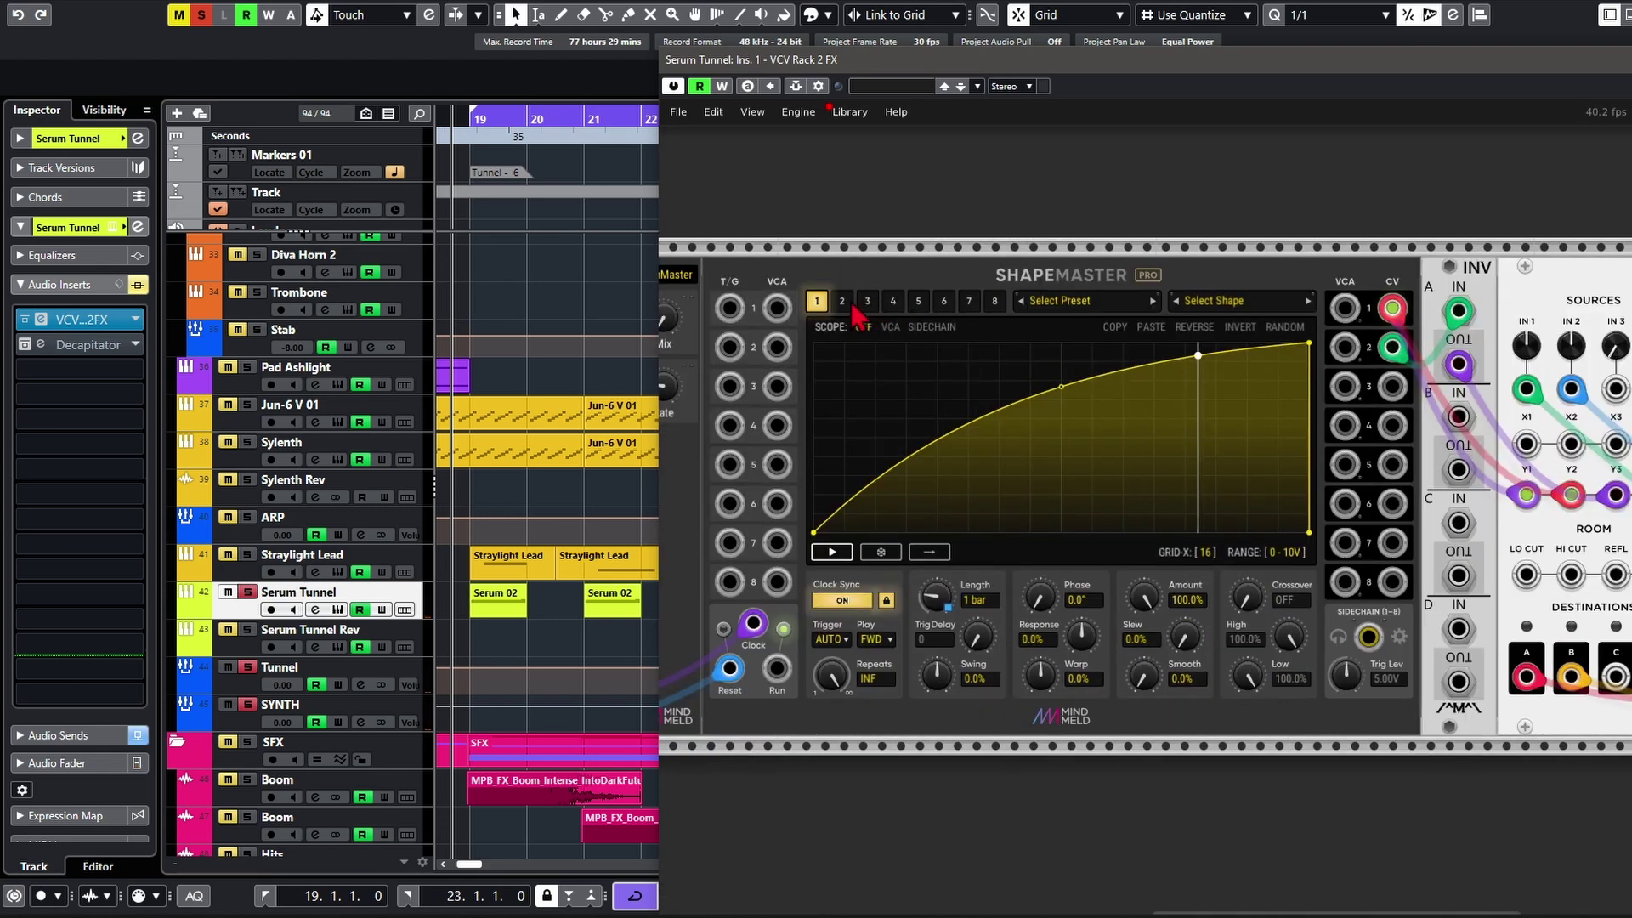
left_click(841, 303)
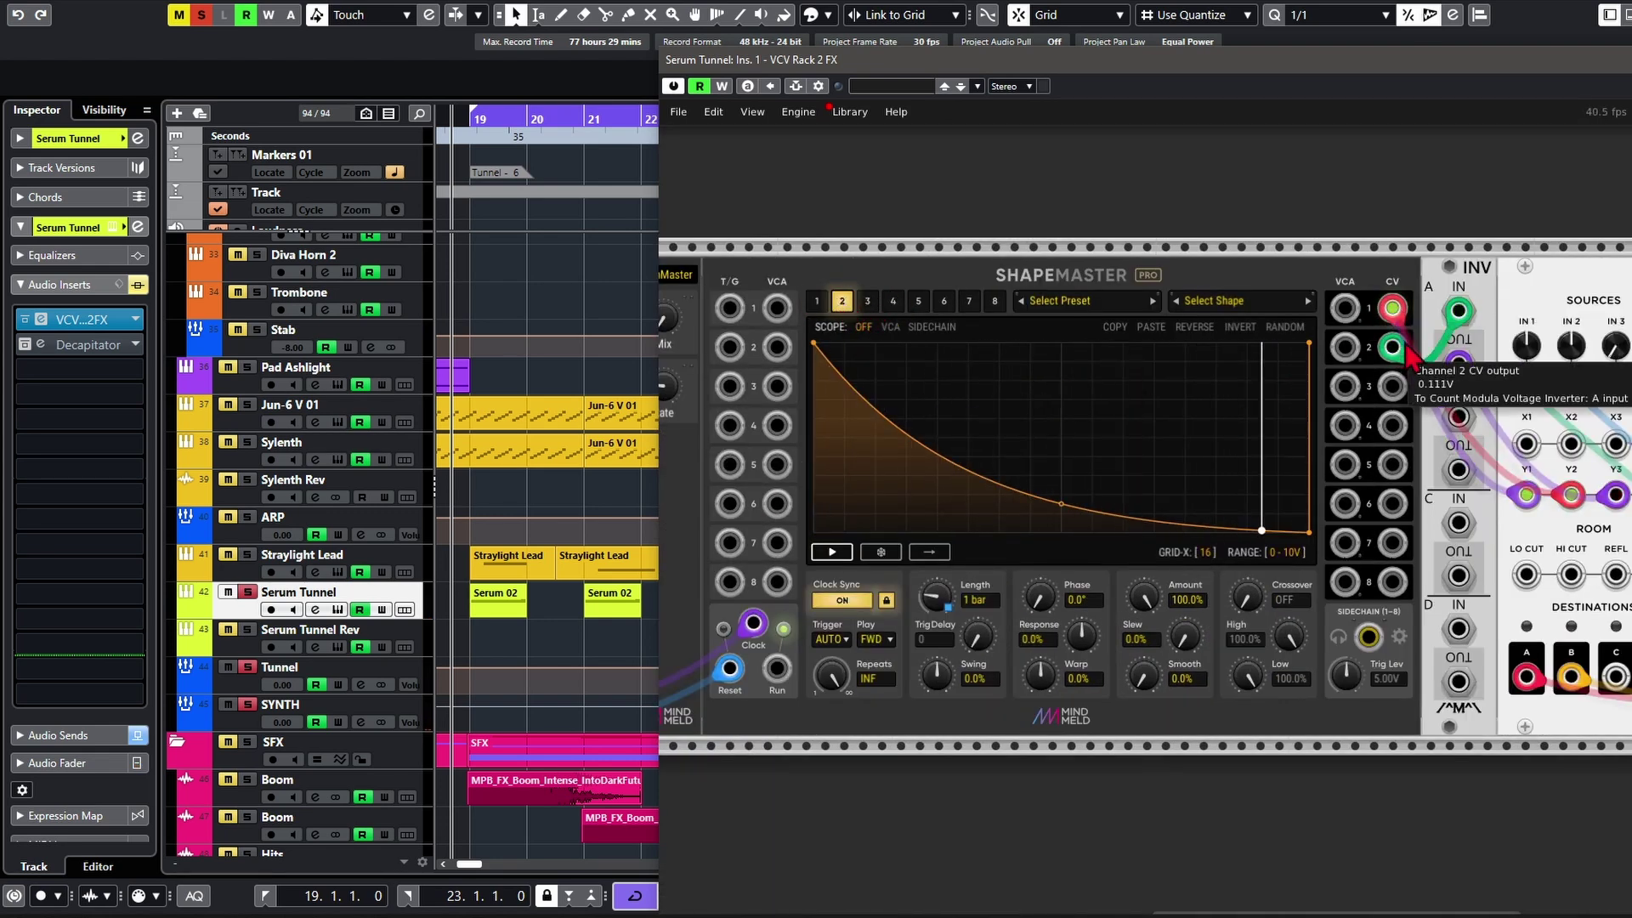
mouse_move(1395, 318)
left_click(817, 302)
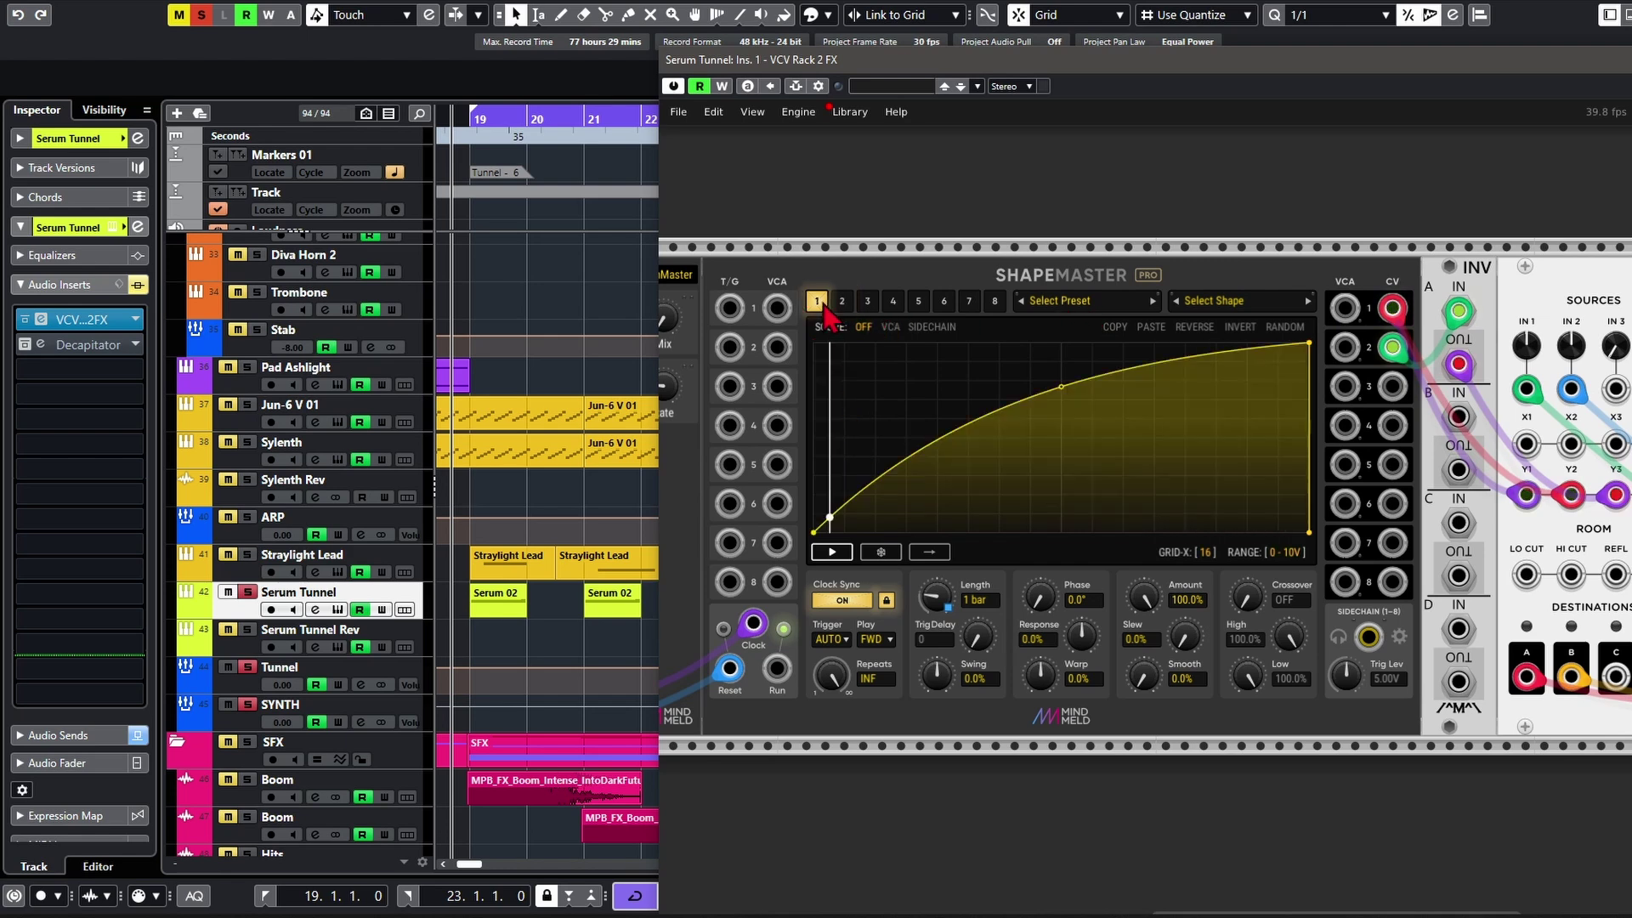
left_click_drag(1446, 349, 927, 429)
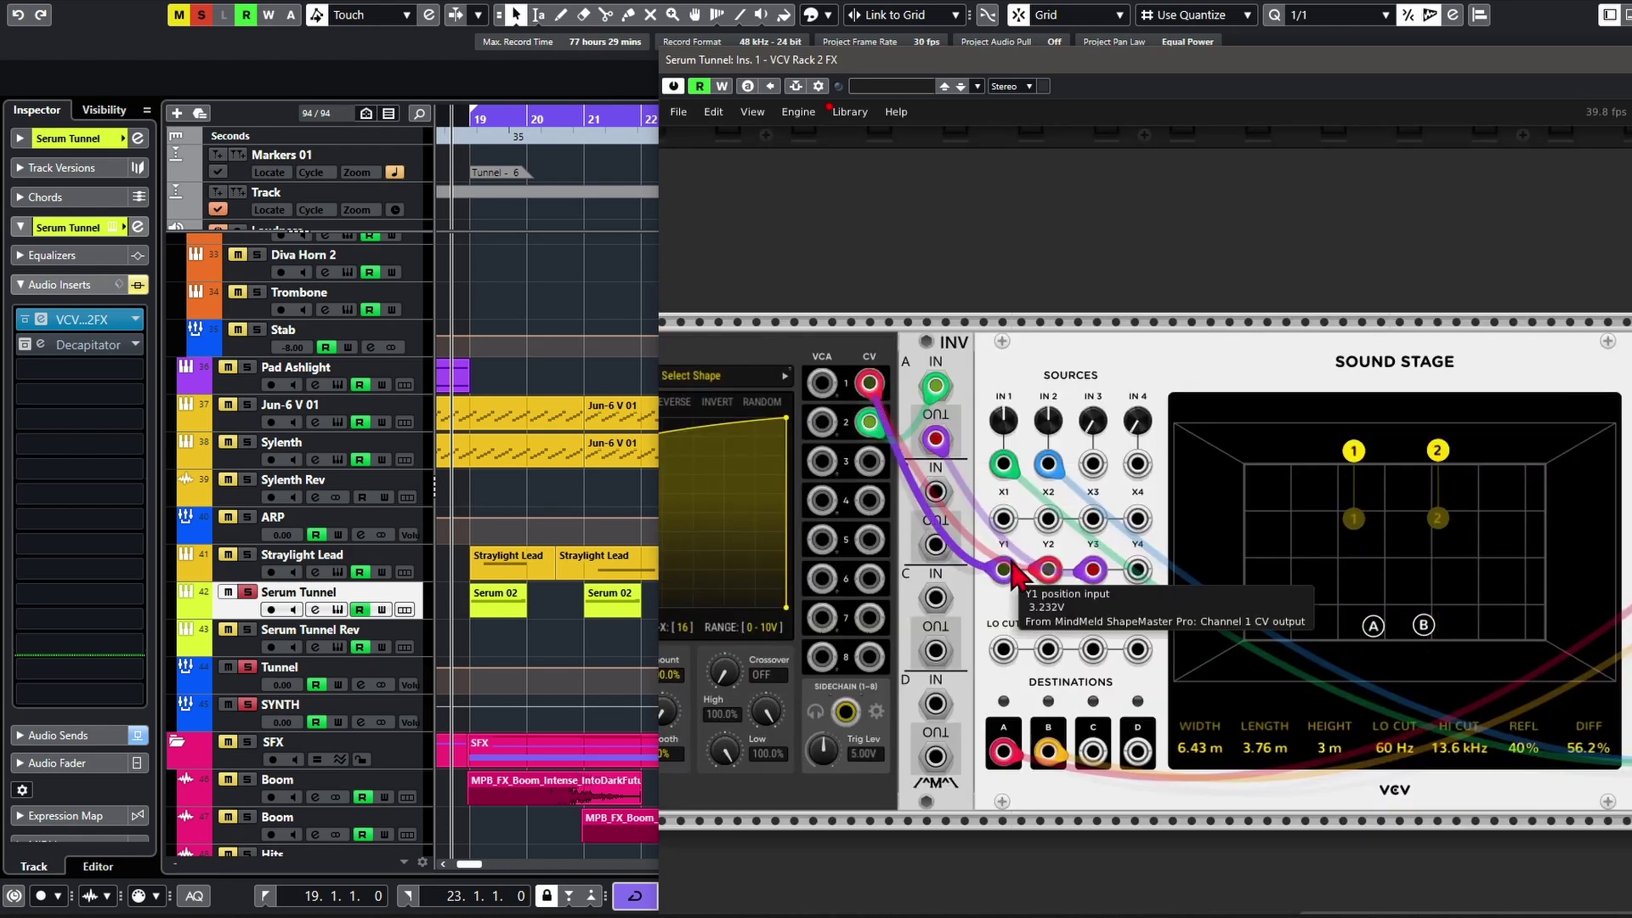
left_click_drag(728, 372, 1169, 344)
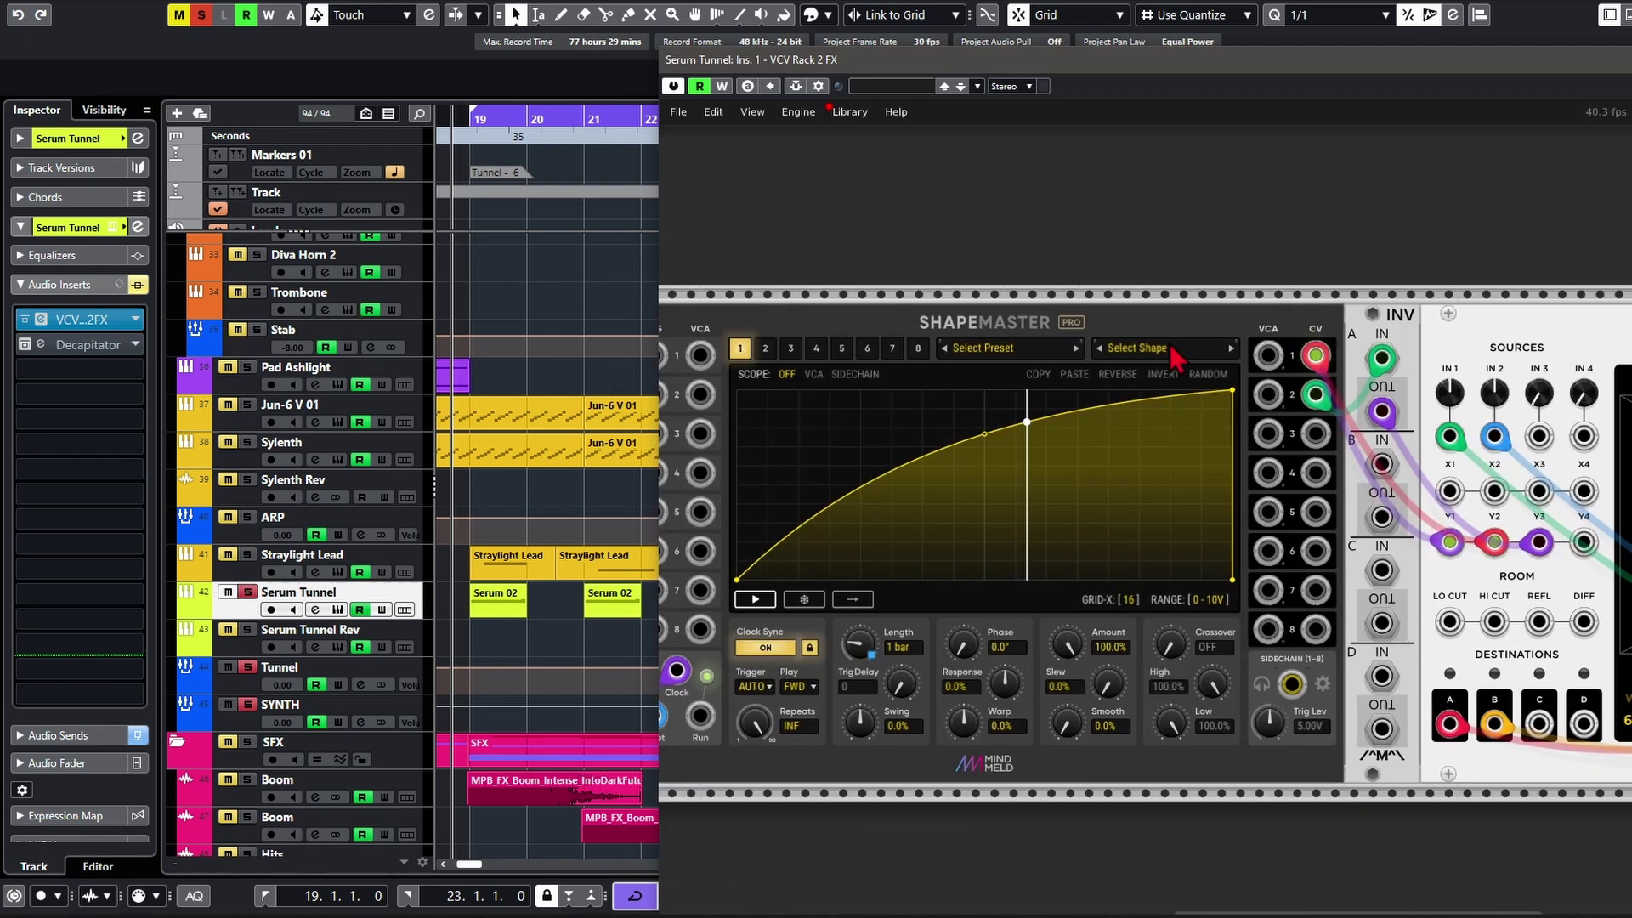
left_click(764, 350)
left_click_drag(1321, 388, 965, 552)
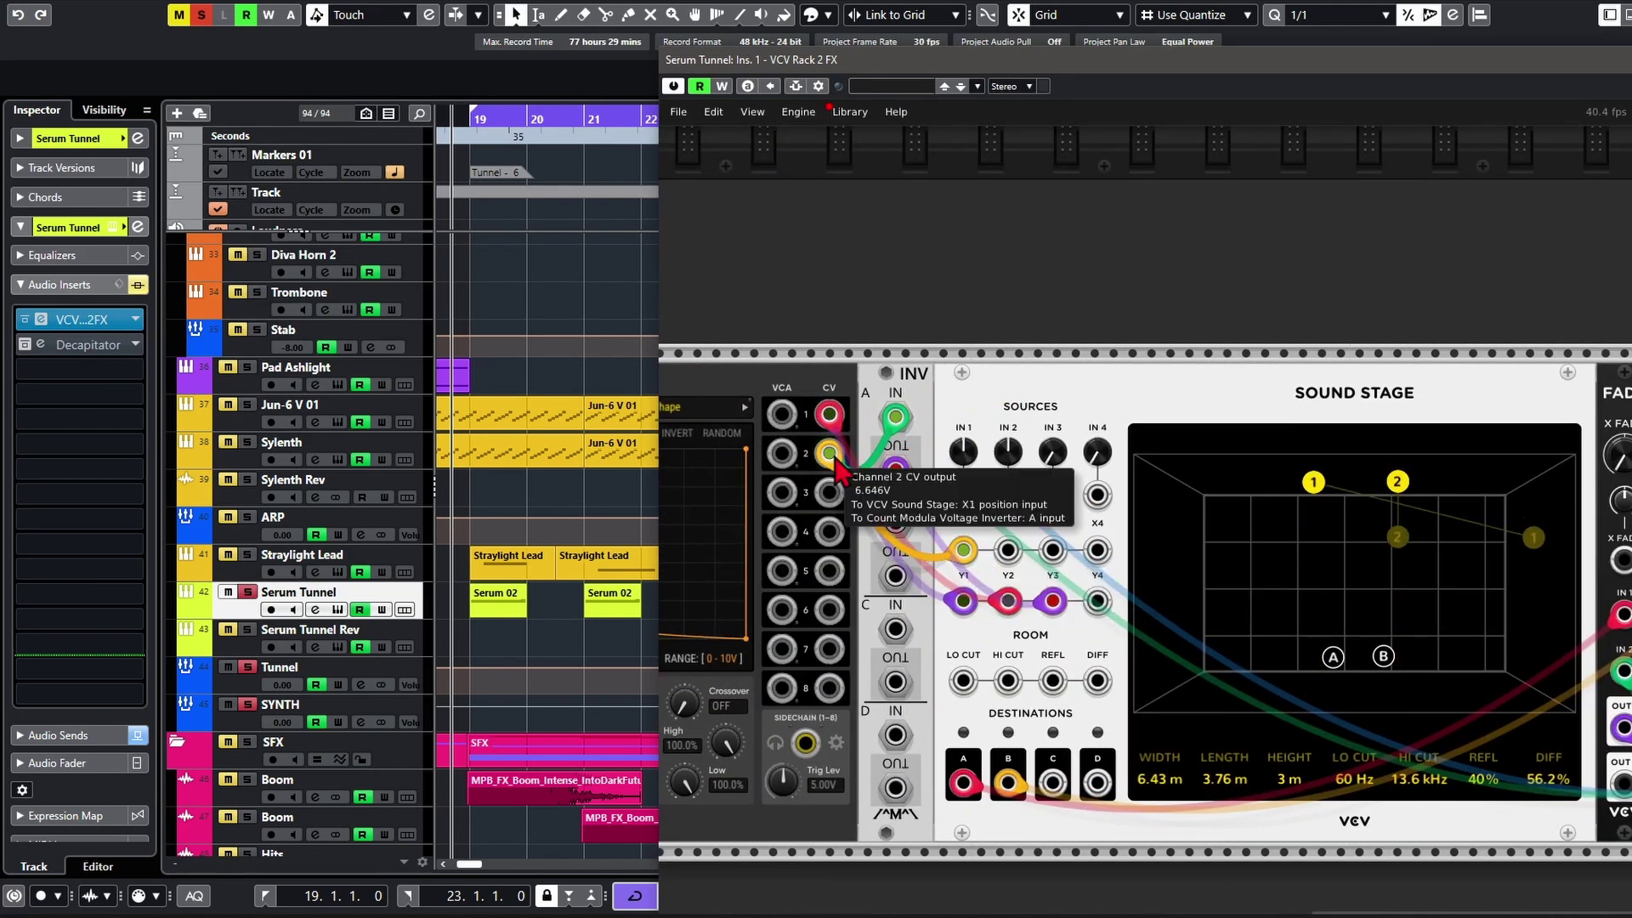
left_click_drag(829, 453, 1006, 551)
left_click_drag(1522, 459, 1239, 432)
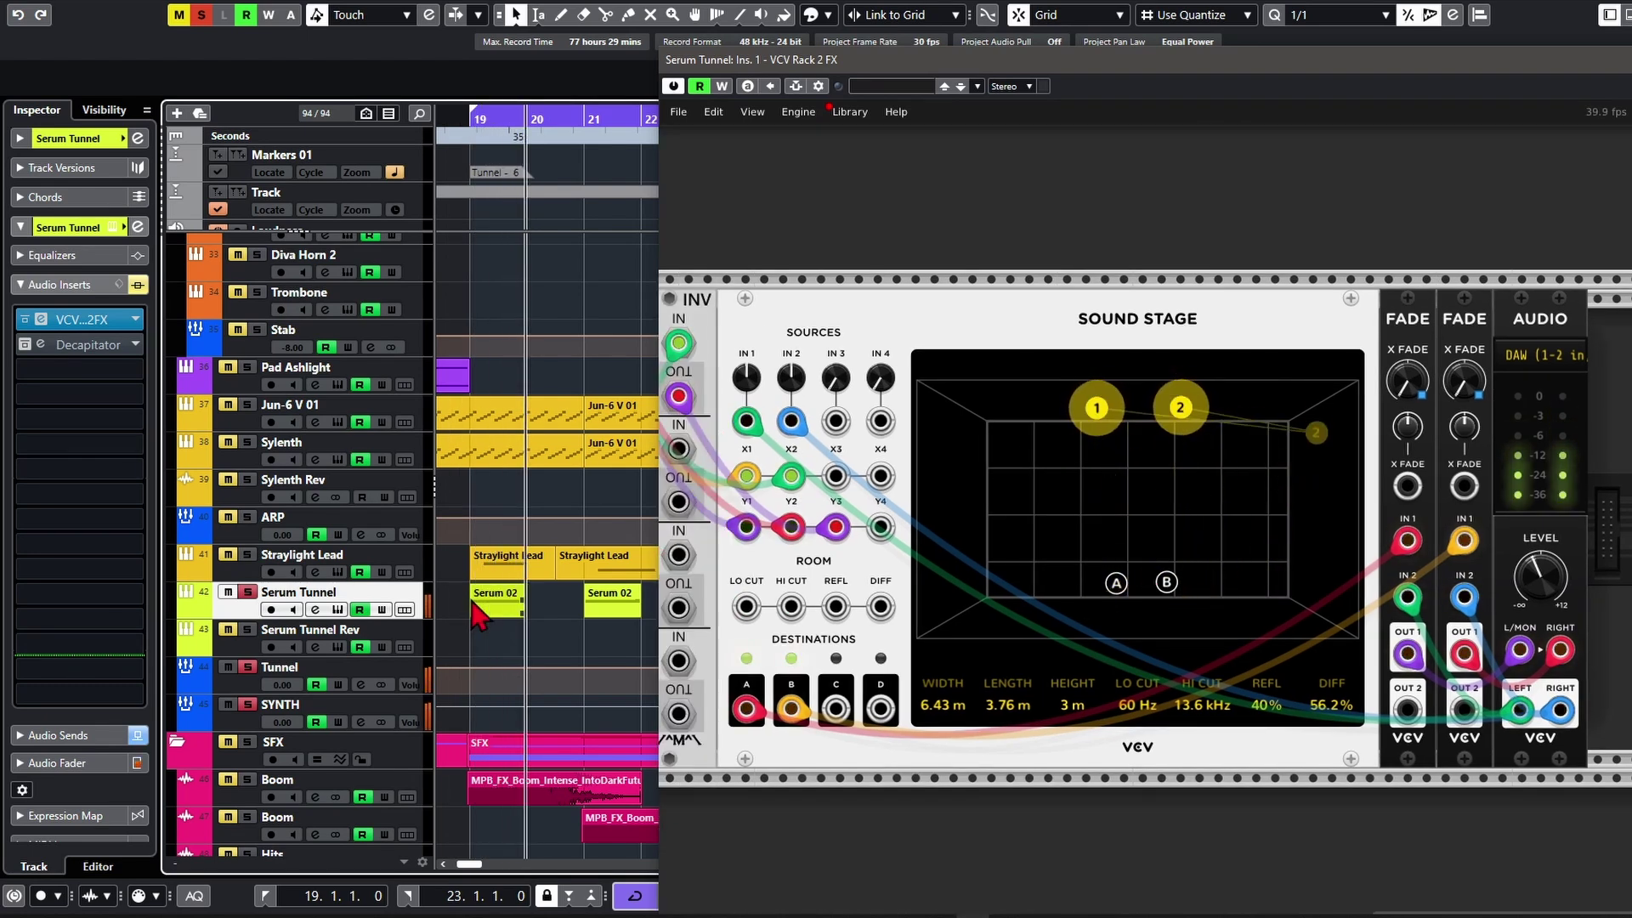
key("space")
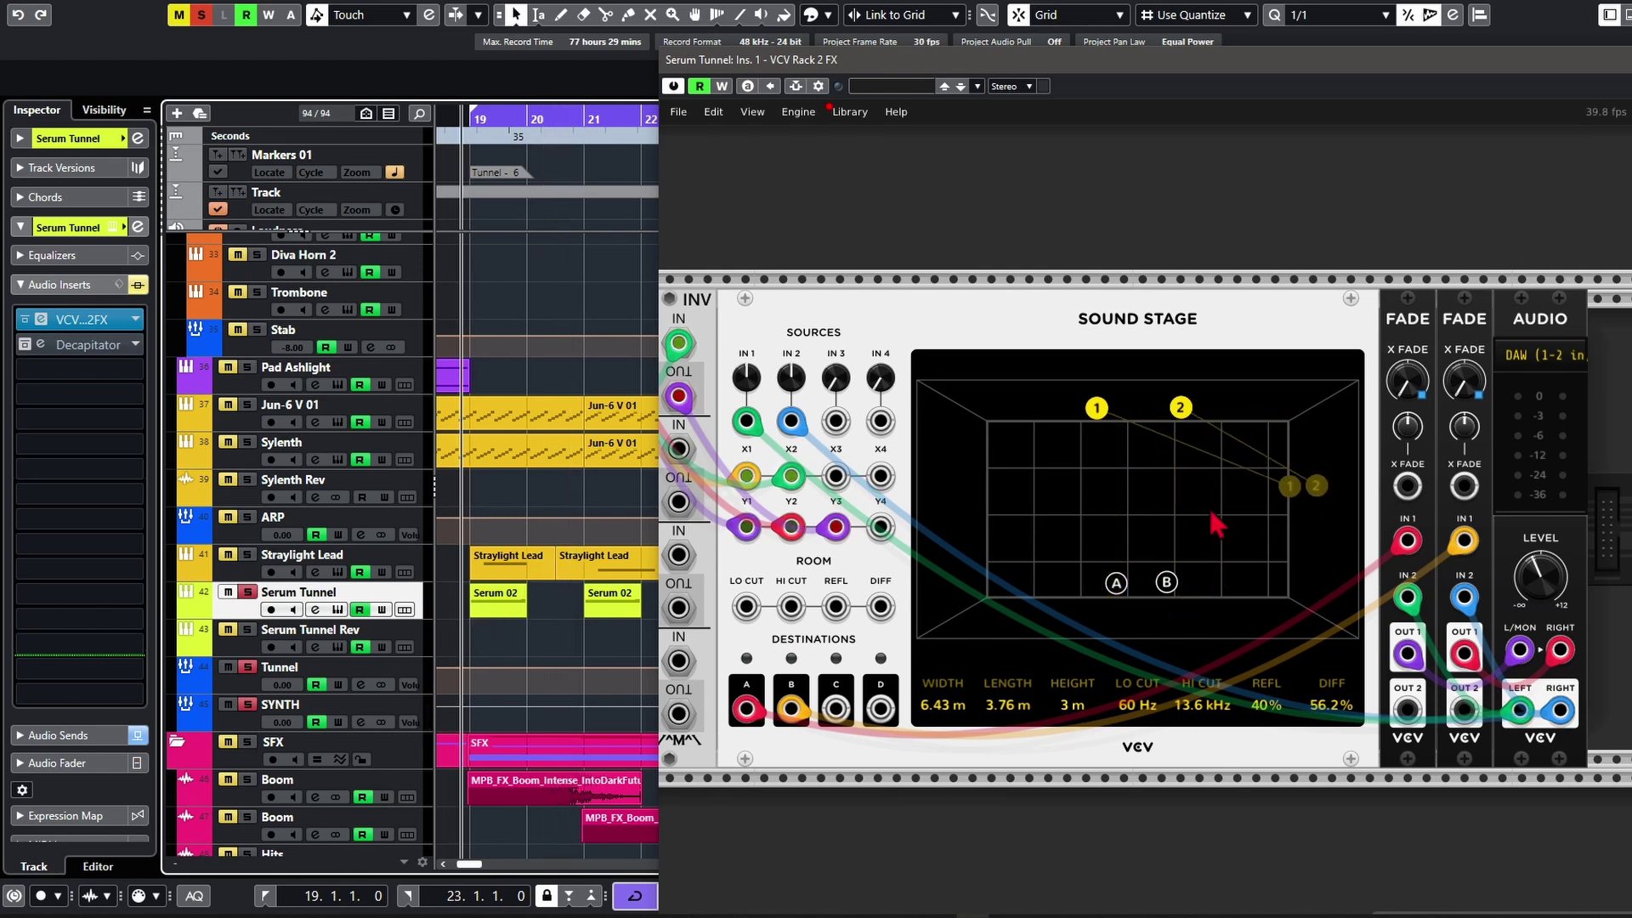
Step: Replace the cable feeding Sound Stage's X2 position input with one from the inverter's A output and audition the movement
left_click_drag(1006, 236, 1410, 264)
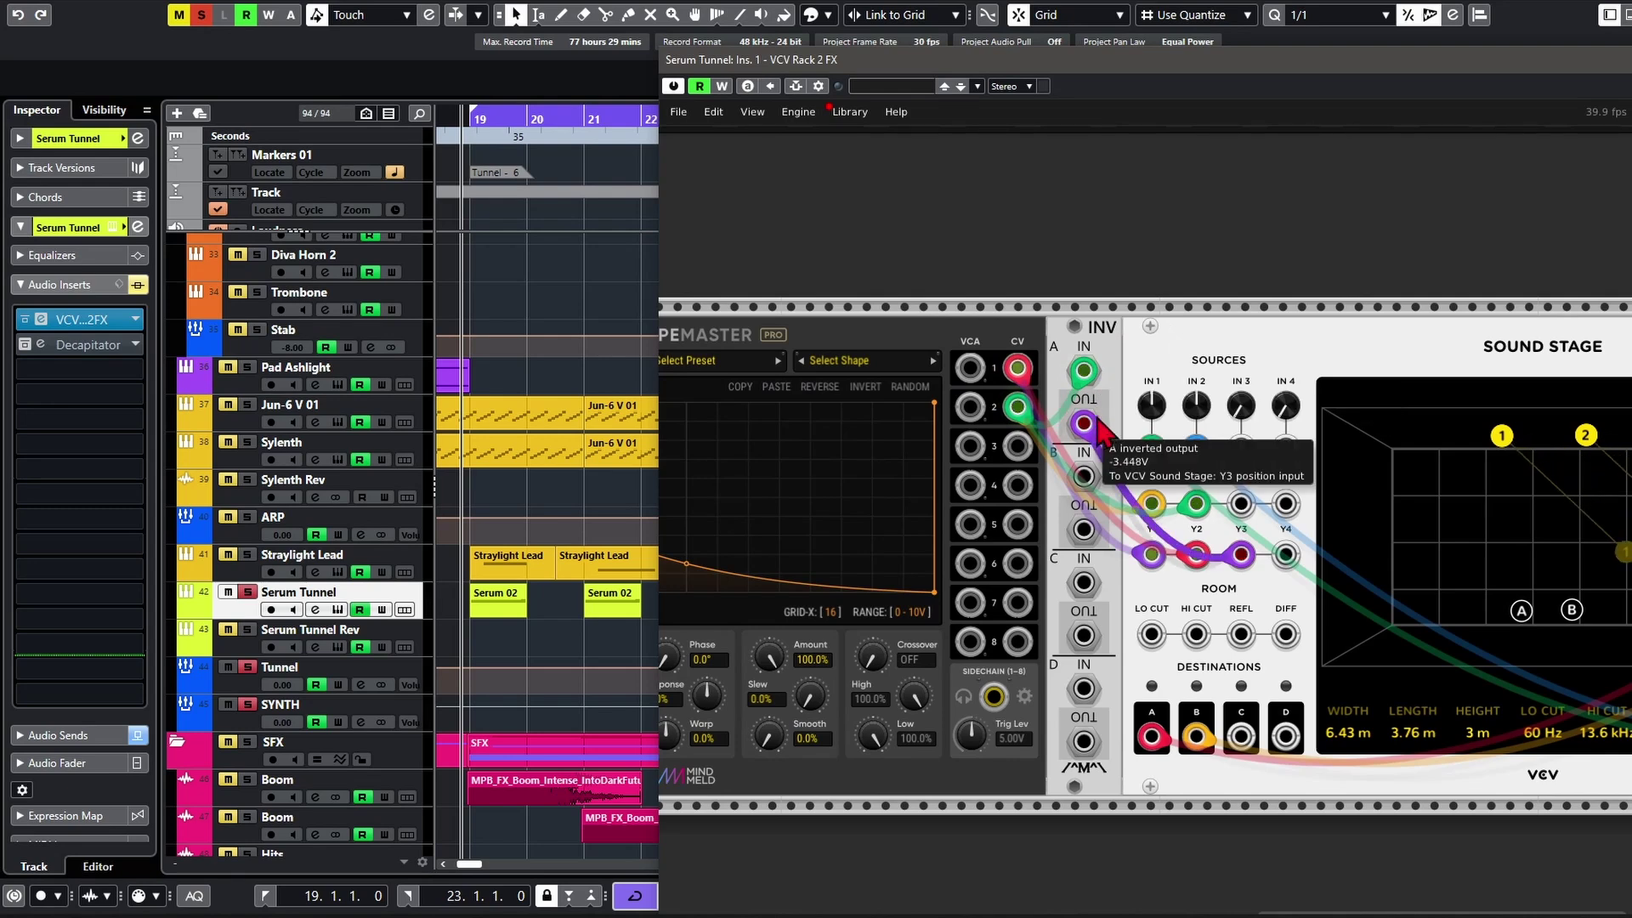
scroll(1104, 340, "right", 4)
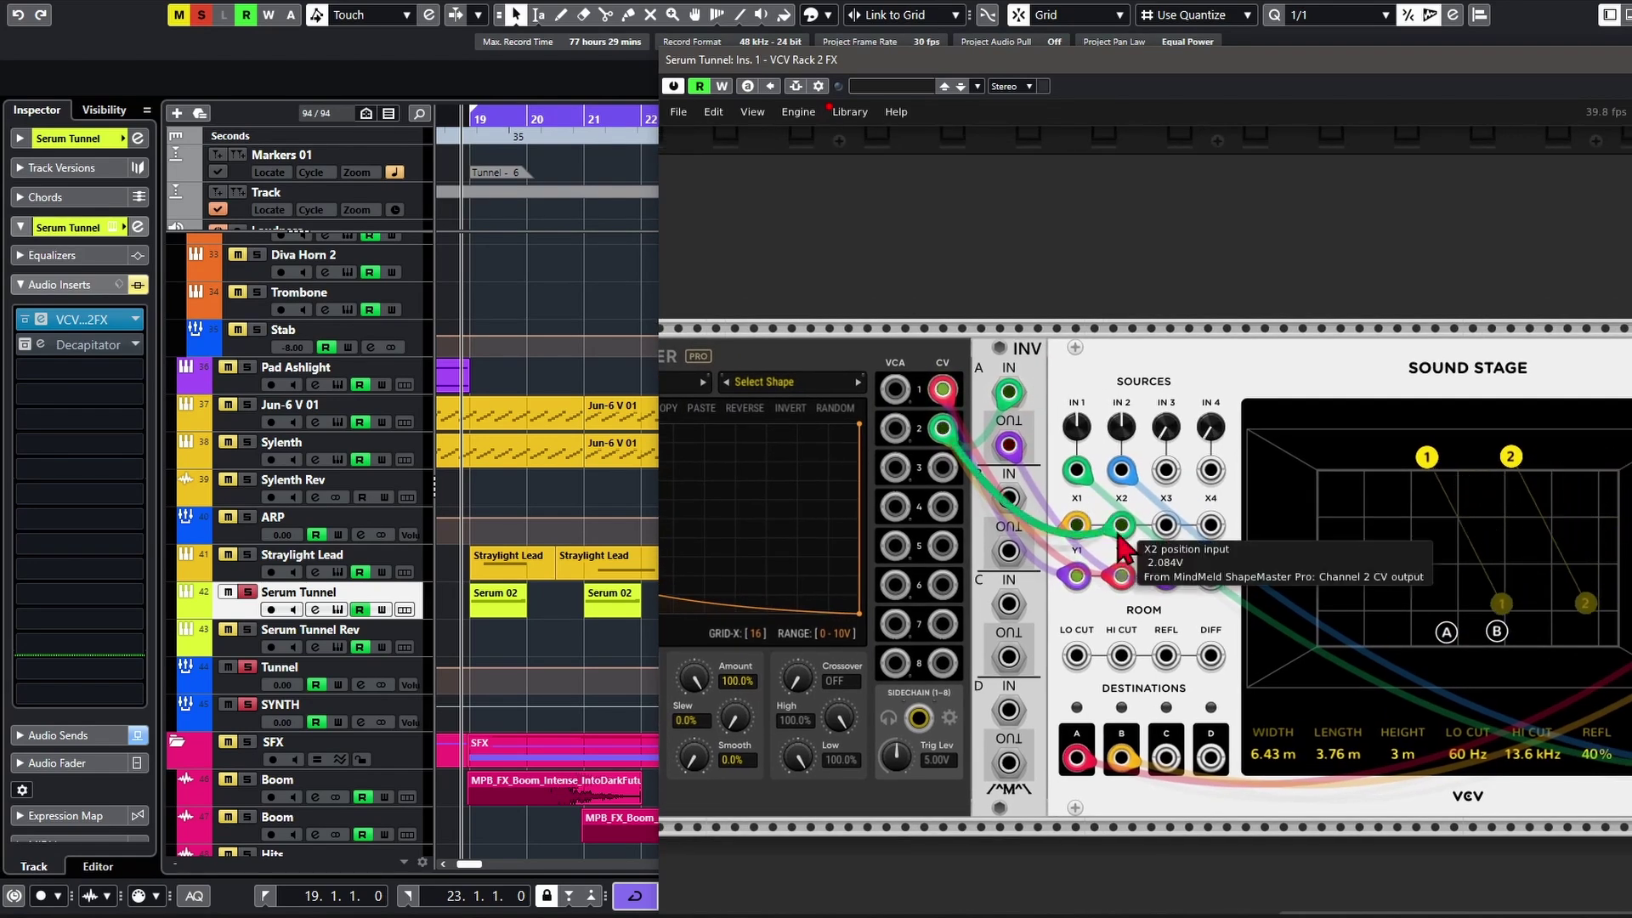
left_click_drag(1134, 515, 1042, 850)
mouse_move(1001, 438)
left_click_drag(1008, 445, 1123, 525)
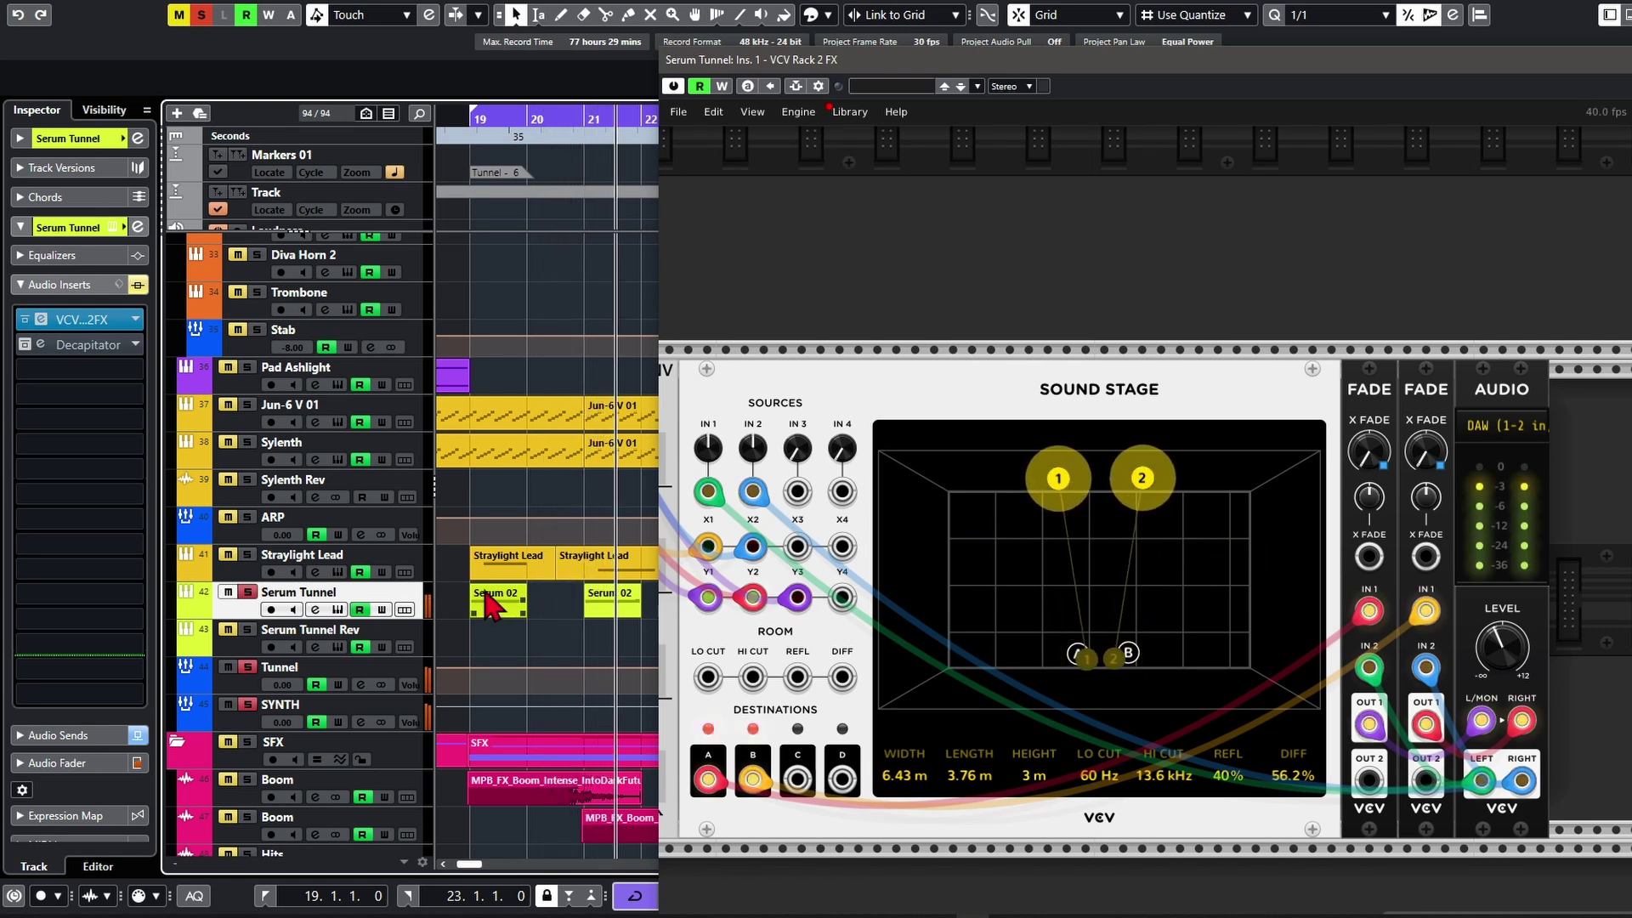
key("space")
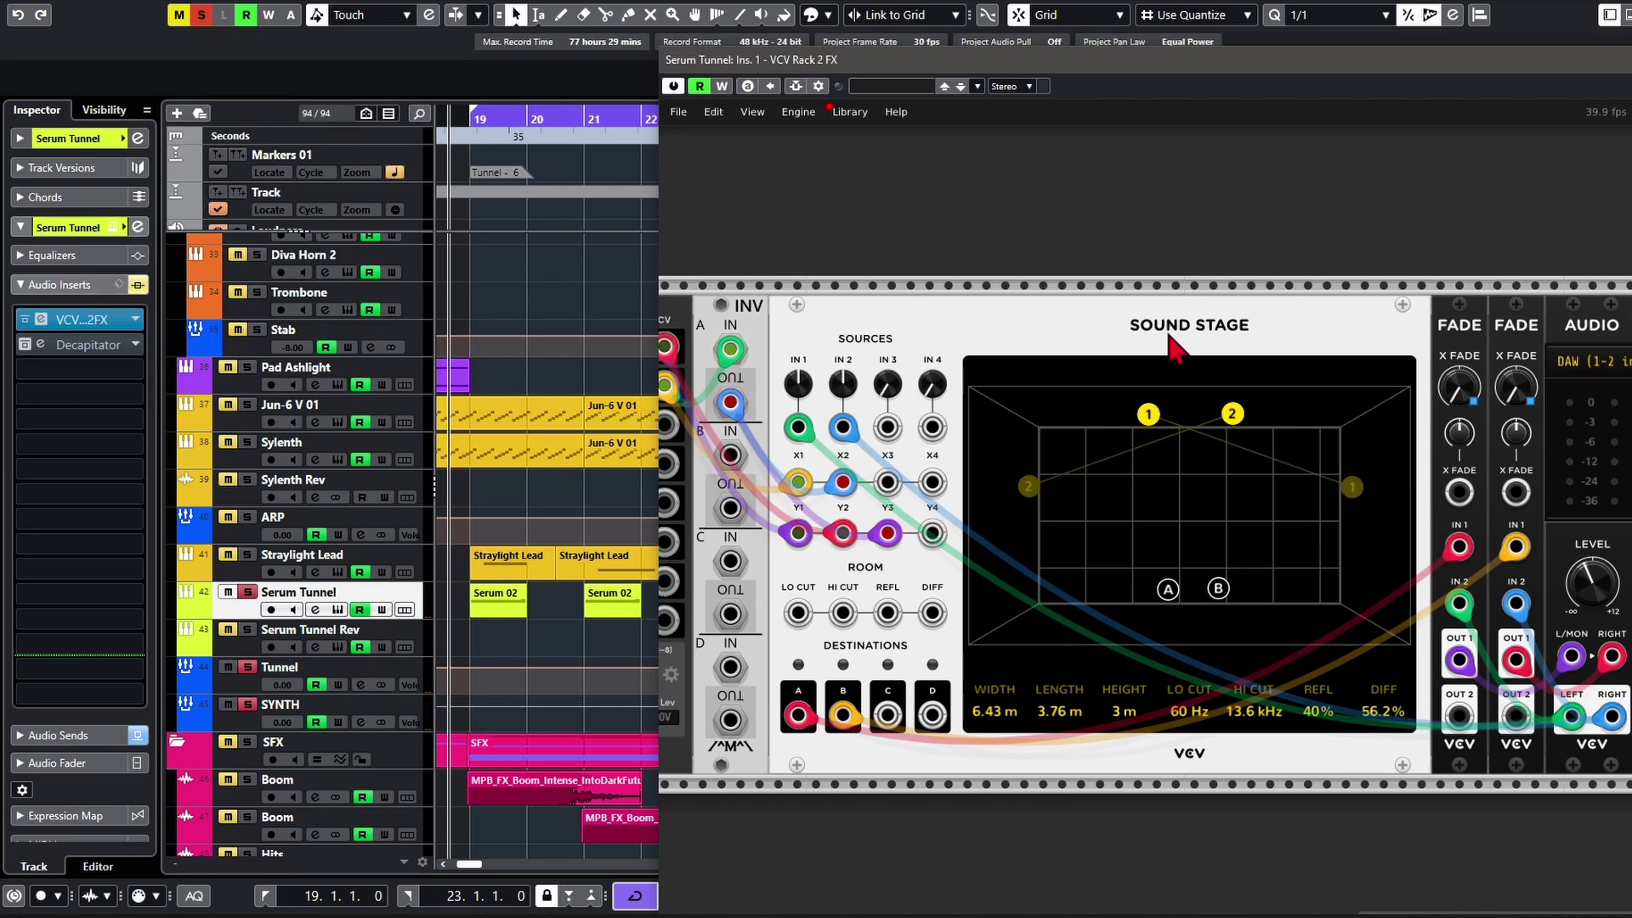
Step: Set the Sound Stage room's length to 5.18 m and its width to 6.18 m while playing the track
scroll(1114, 252, "right", 1)
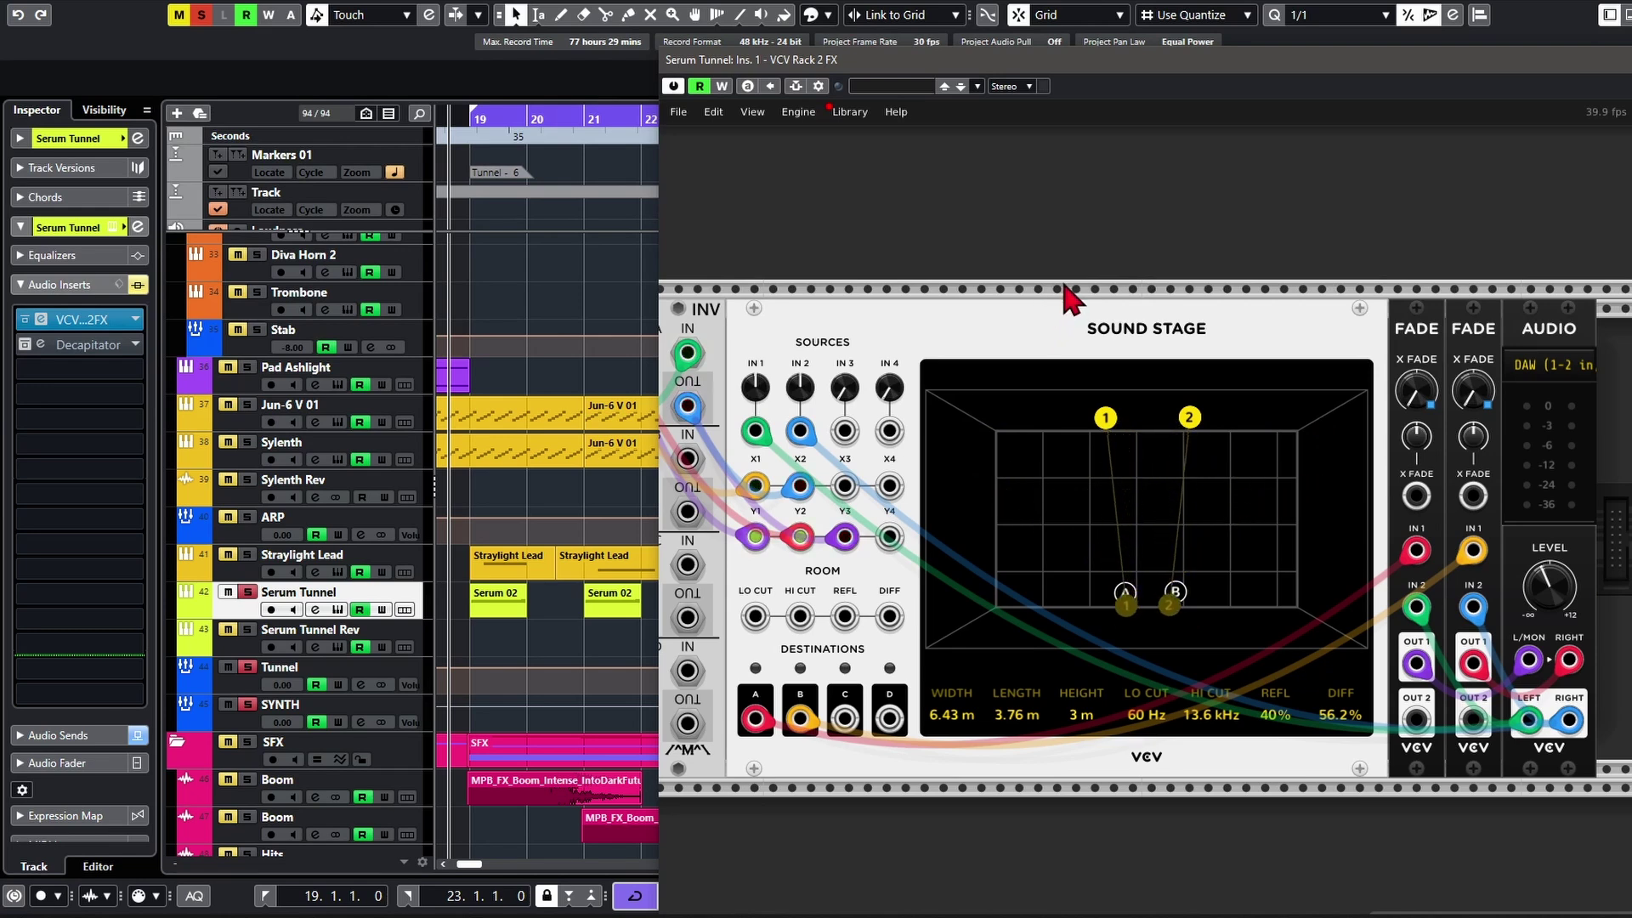
scroll(1064, 286, "down", 1)
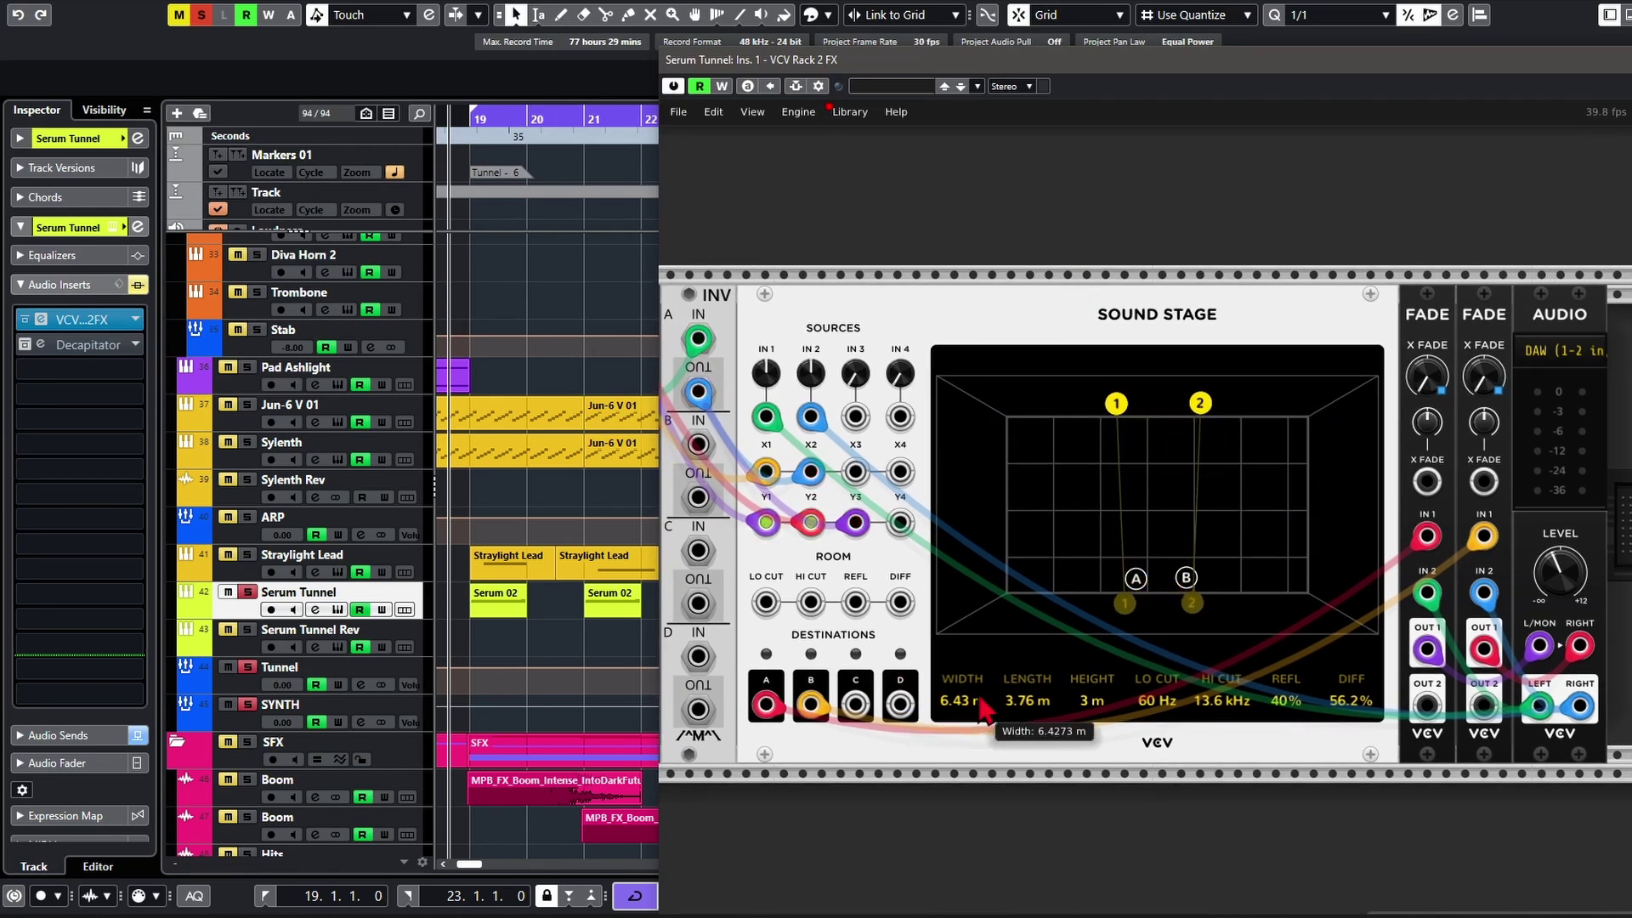
left_click_drag(1040, 703, 982, 345)
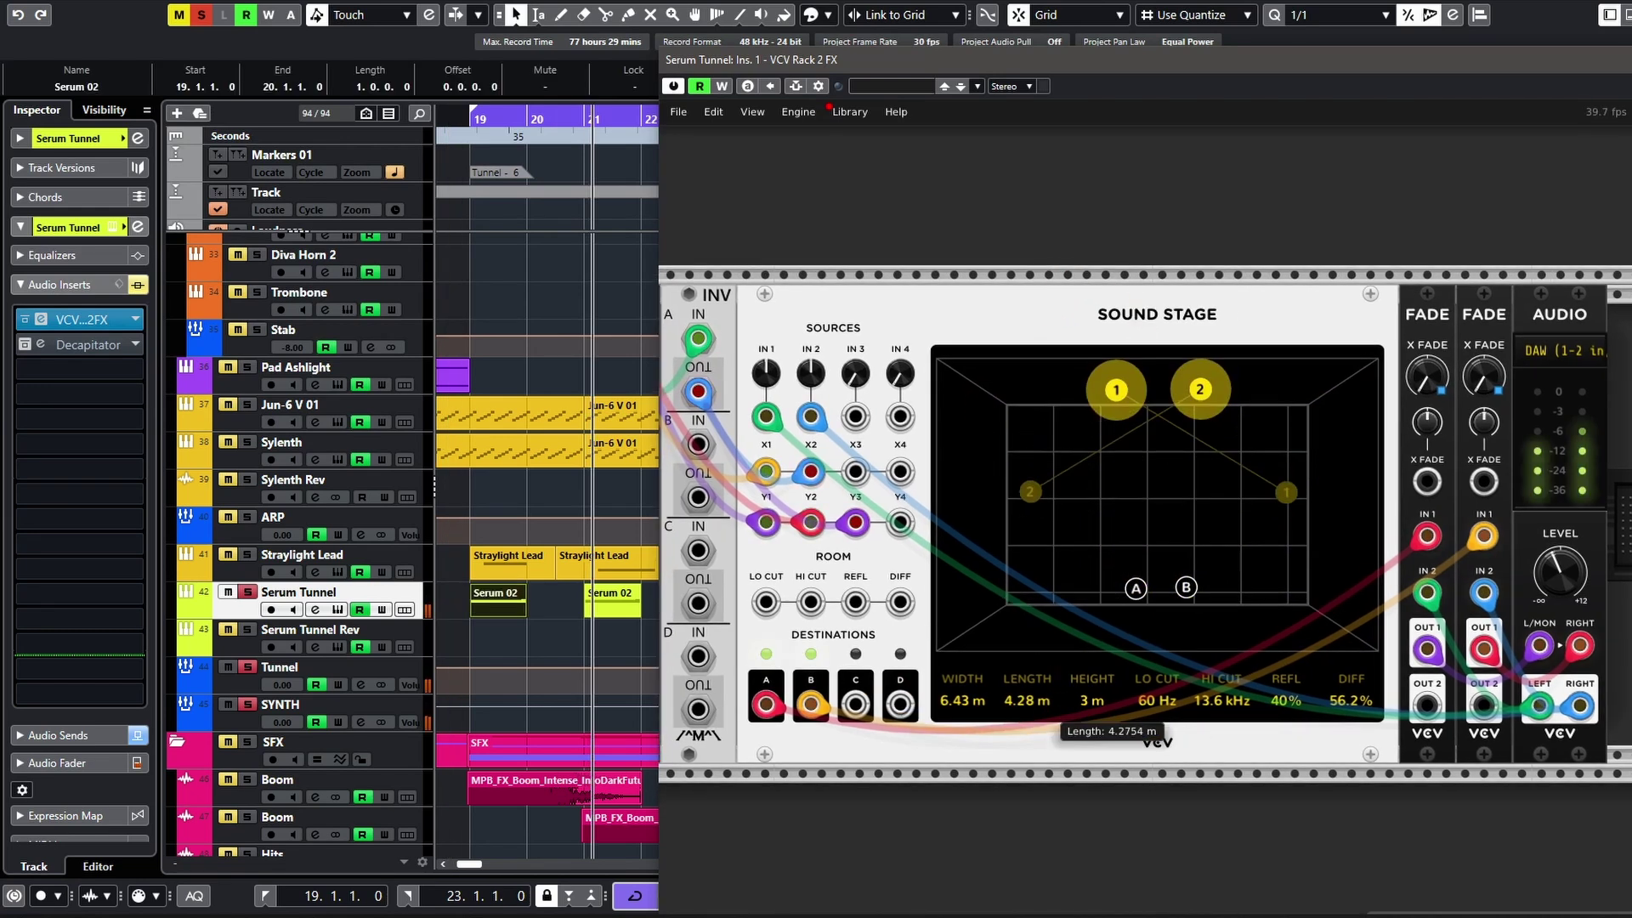
left_click_drag(963, 634, 962, 688)
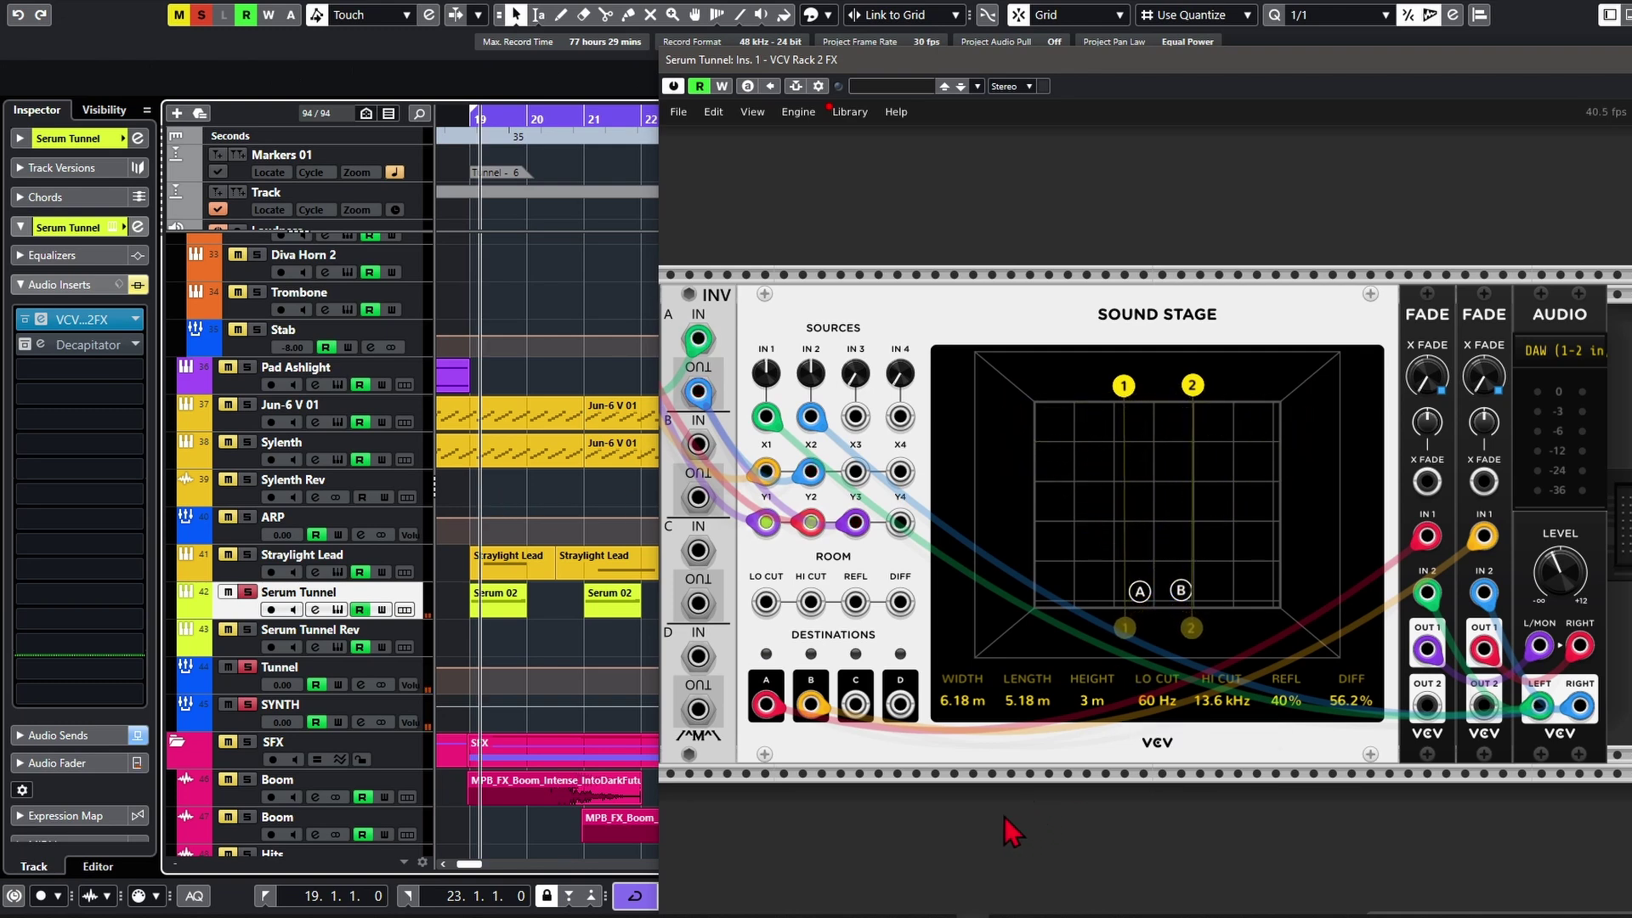
Step: Add a µMAP module below Sound Stage and map it to the room's Width parameter
left_click_drag(1018, 823, 1090, 670)
right_click(1060, 706)
type("umap")
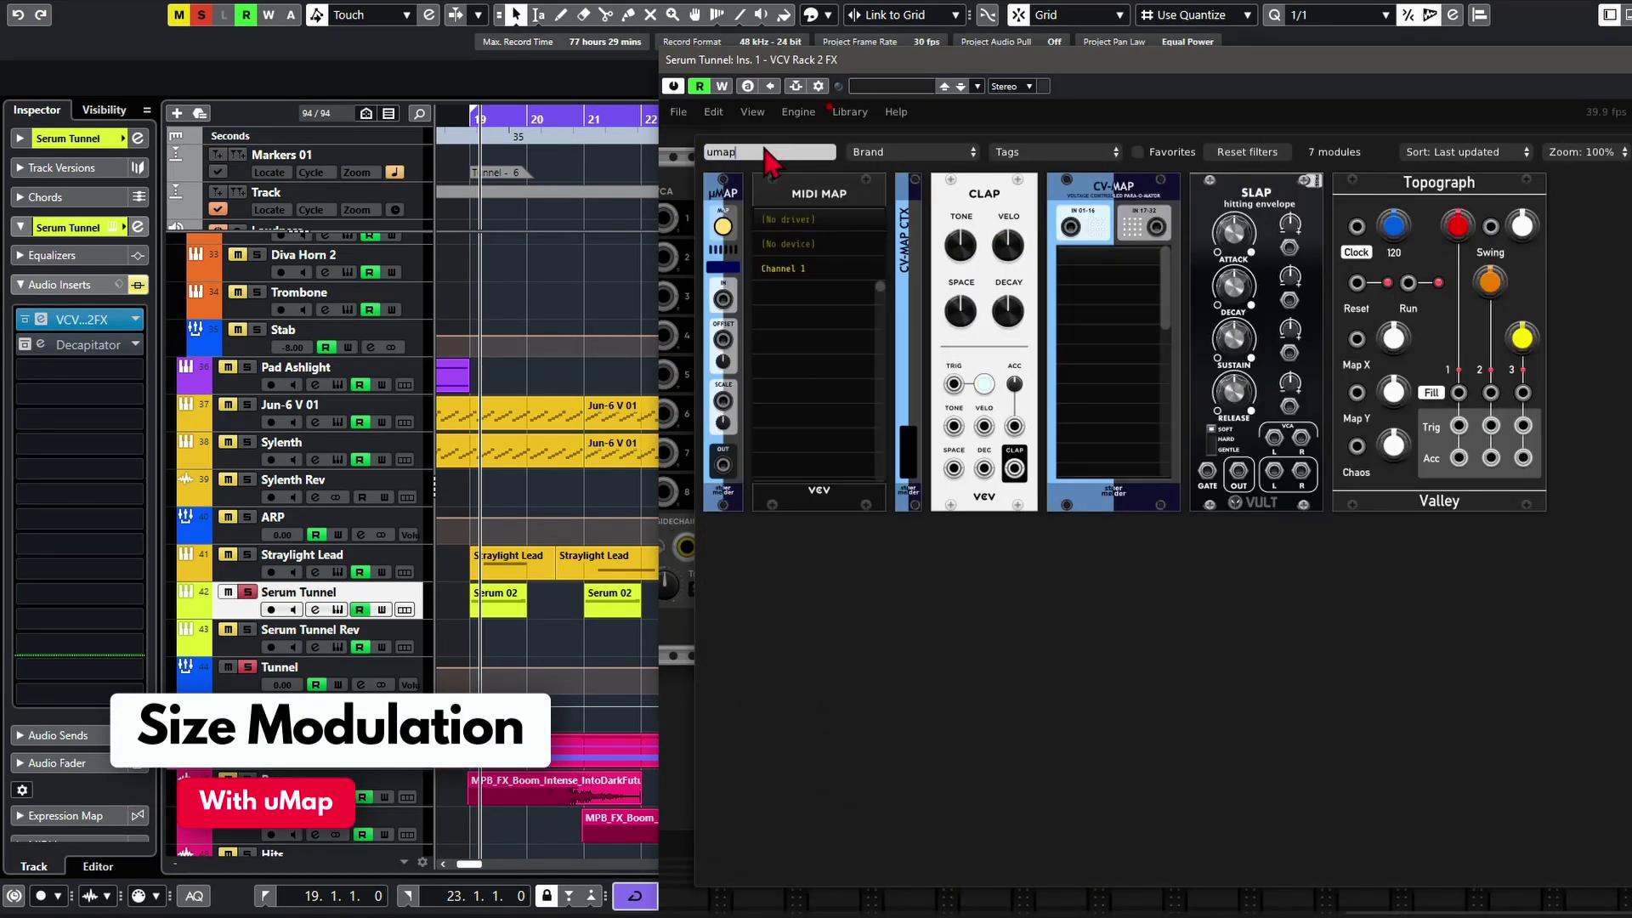
left_click_drag(725, 223, 841, 735)
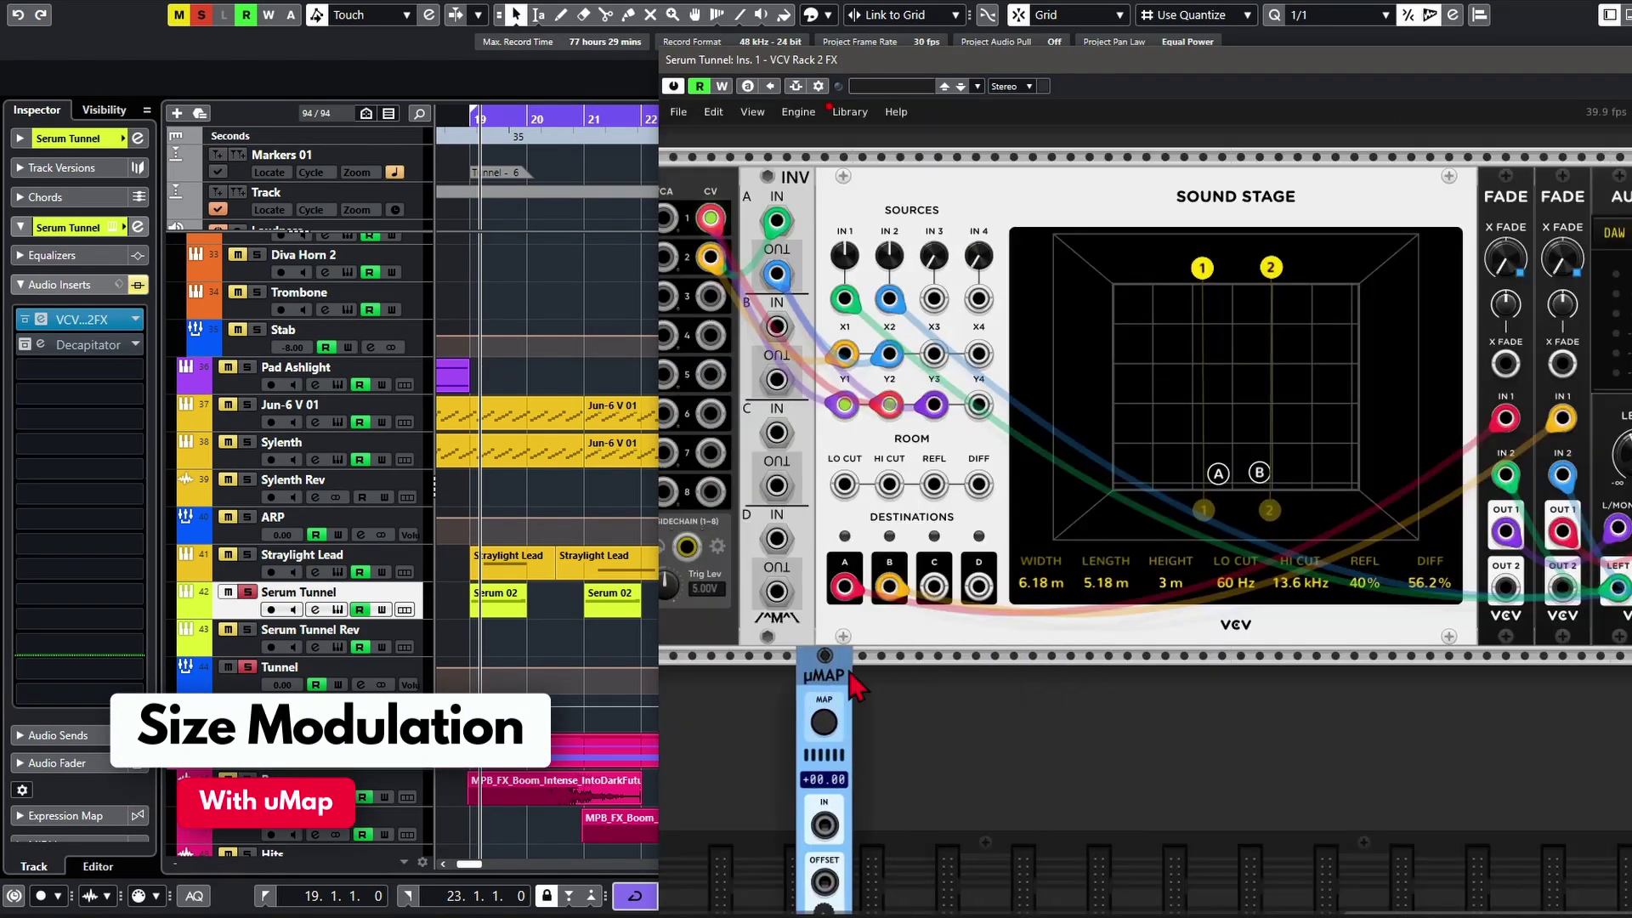
left_click(840, 727)
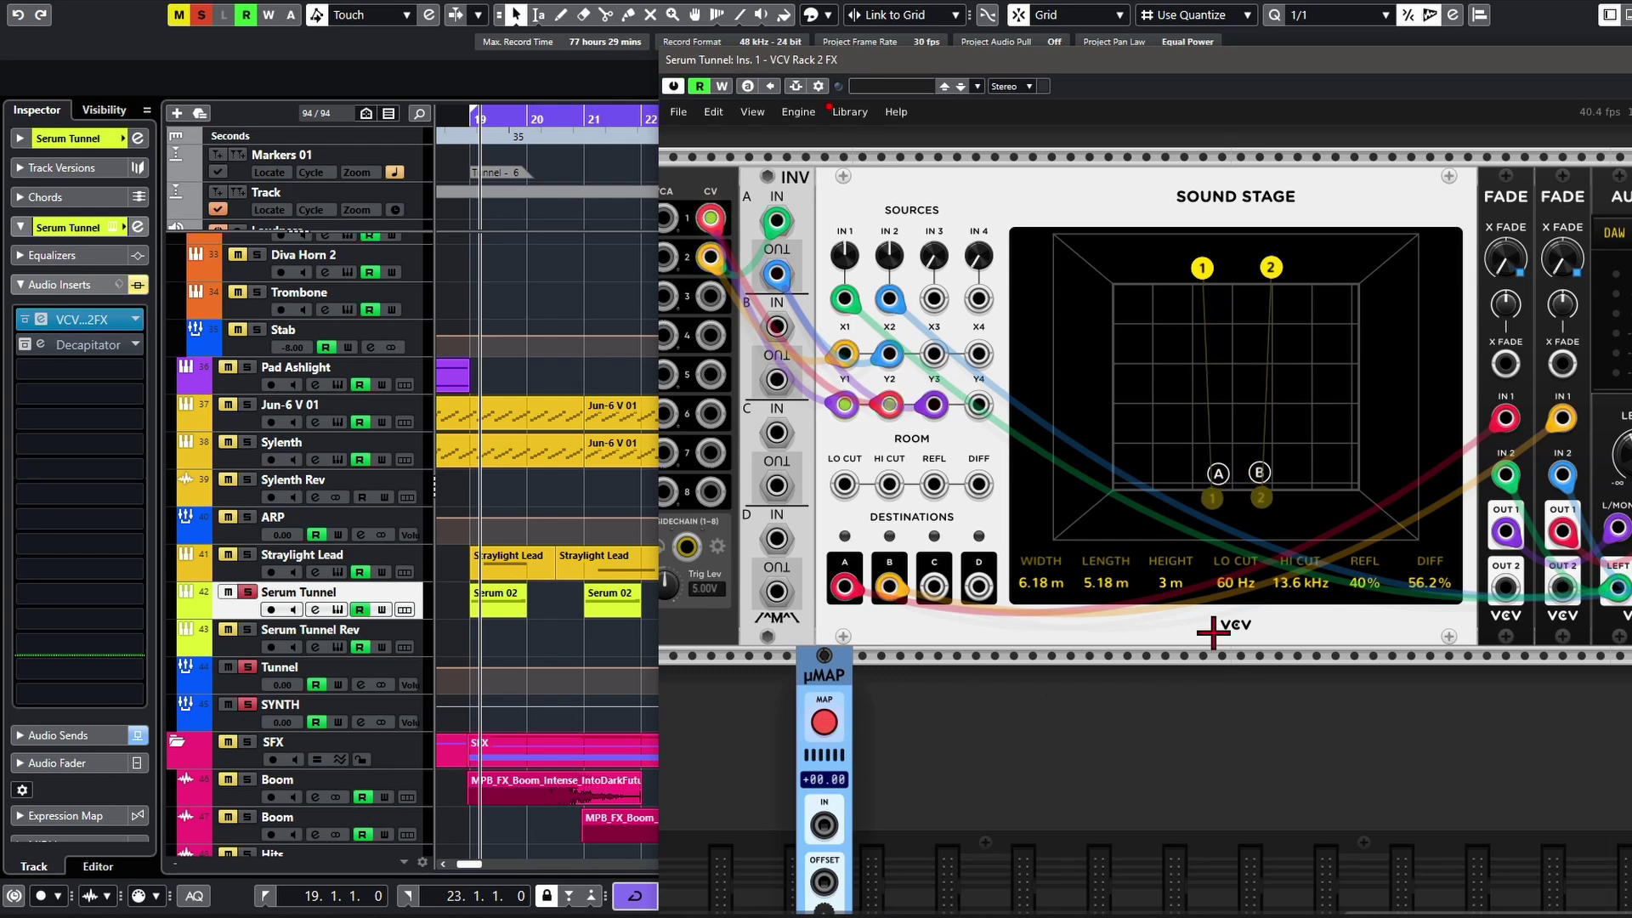
left_click(1072, 584)
scroll(1056, 685, "down", 5)
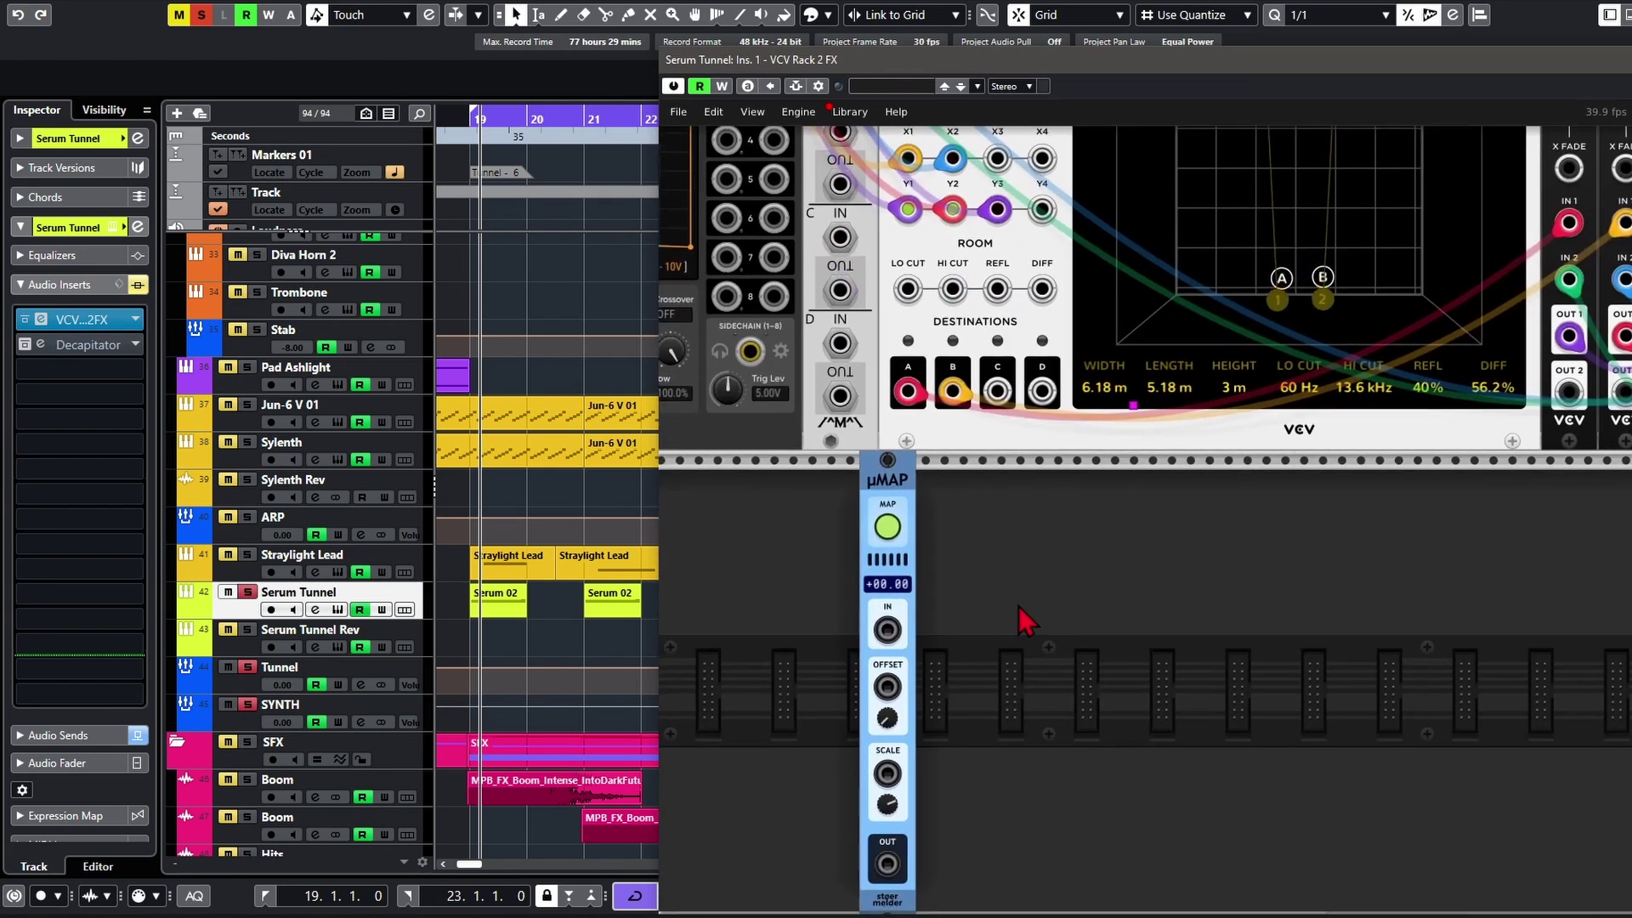
left_click_drag(784, 632, 1155, 737)
left_click_drag(1145, 205, 1259, 734)
scroll(1318, 515, "up", 2)
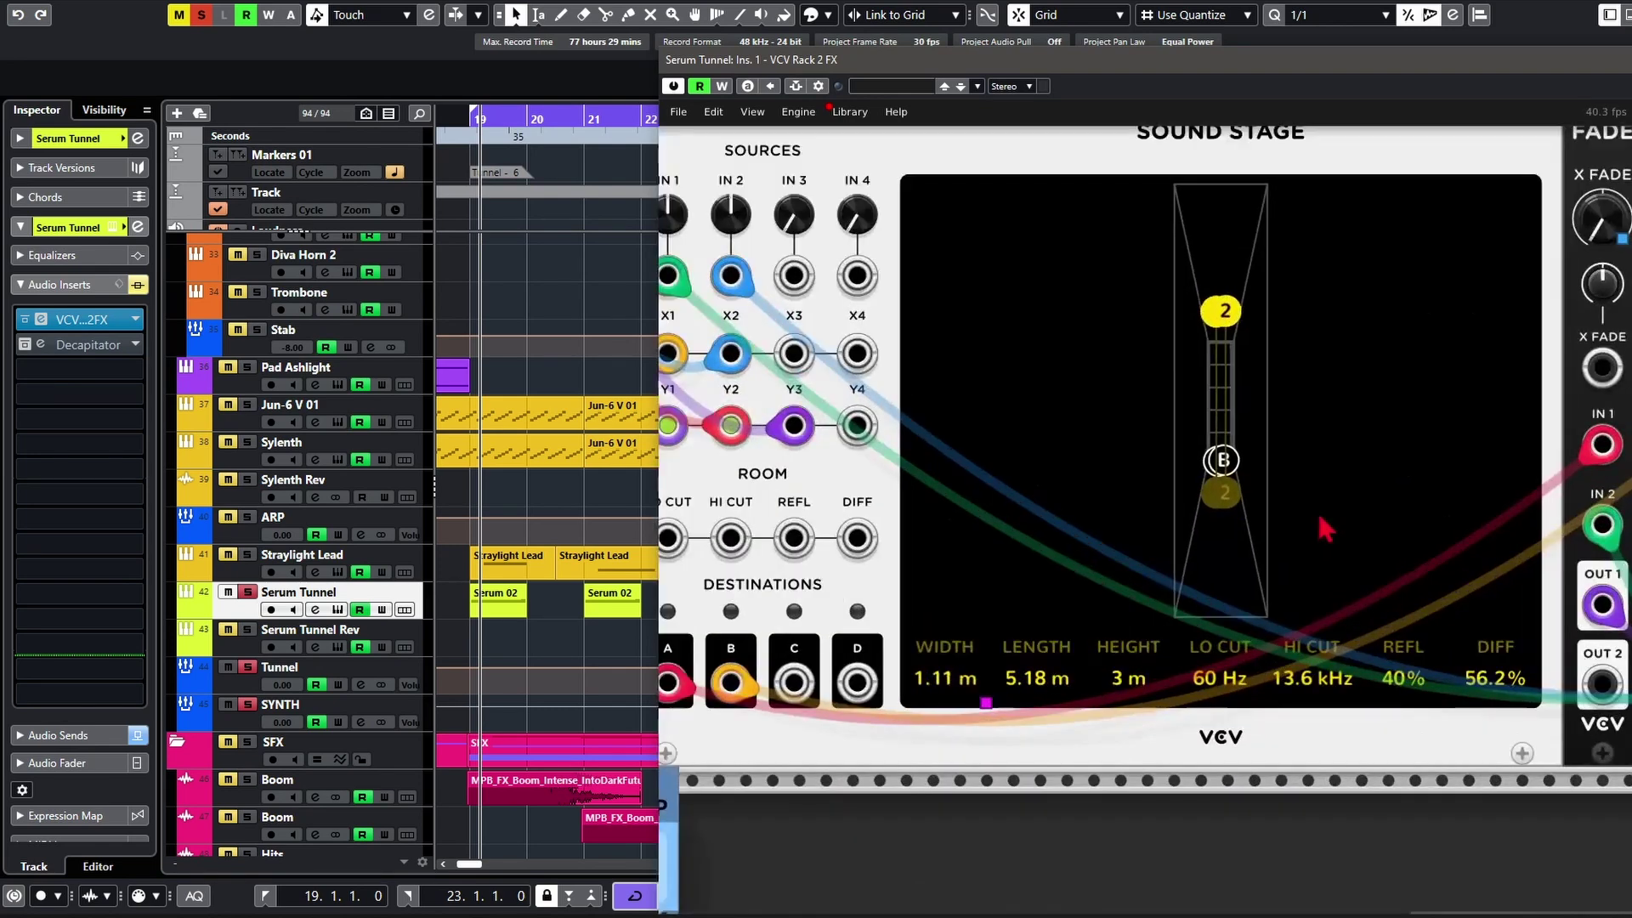
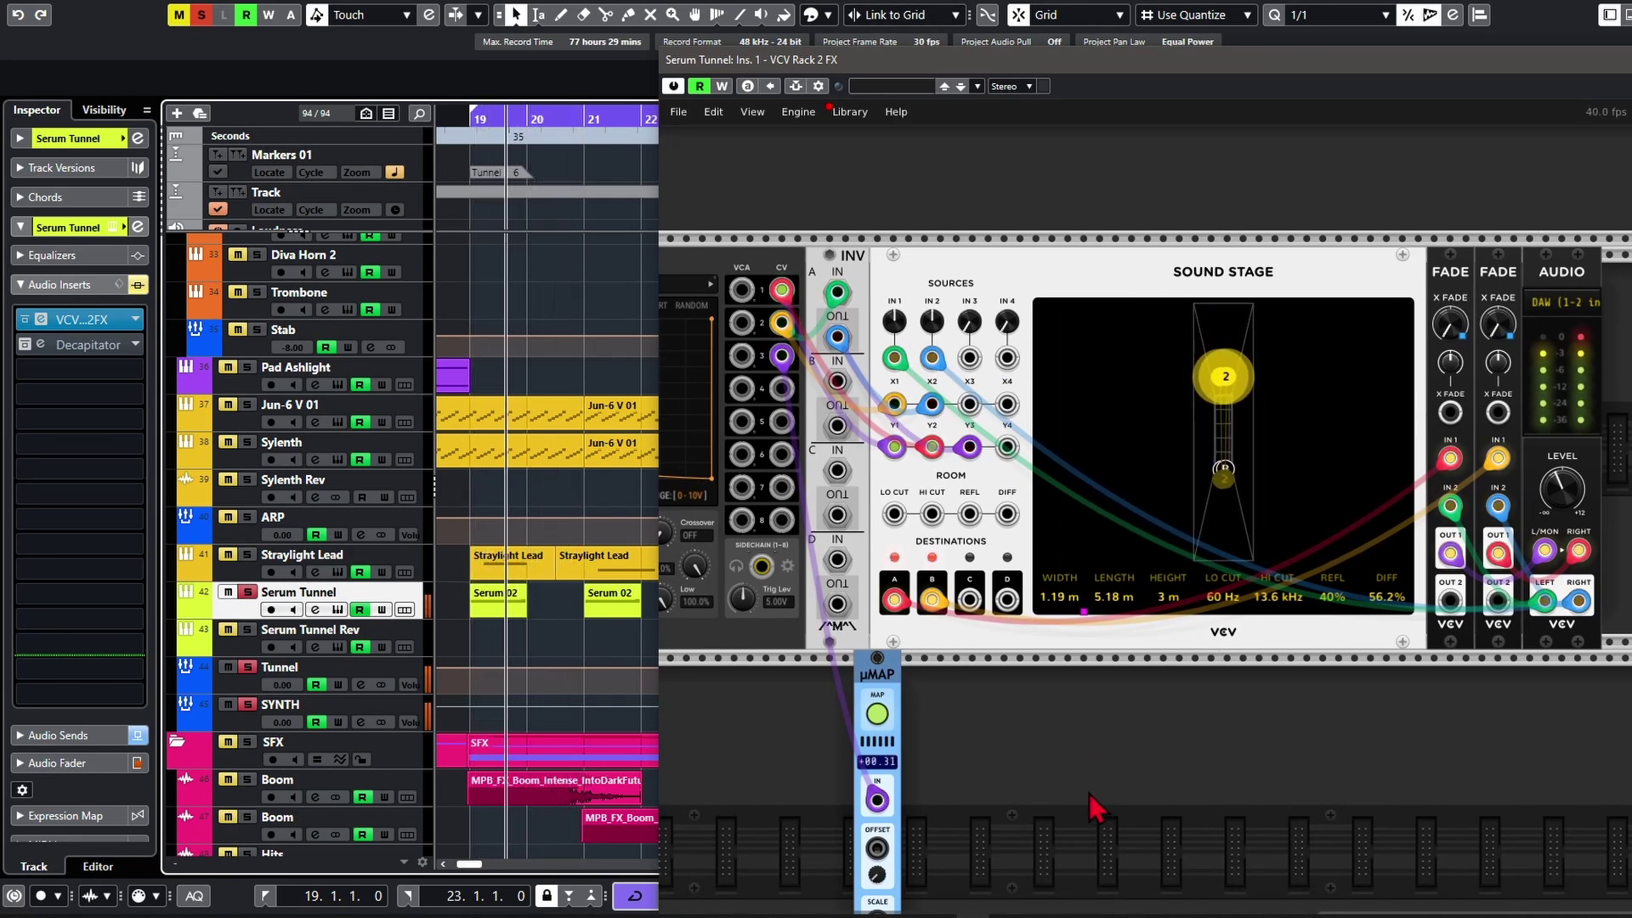
left_click_drag(969, 760, 1136, 761)
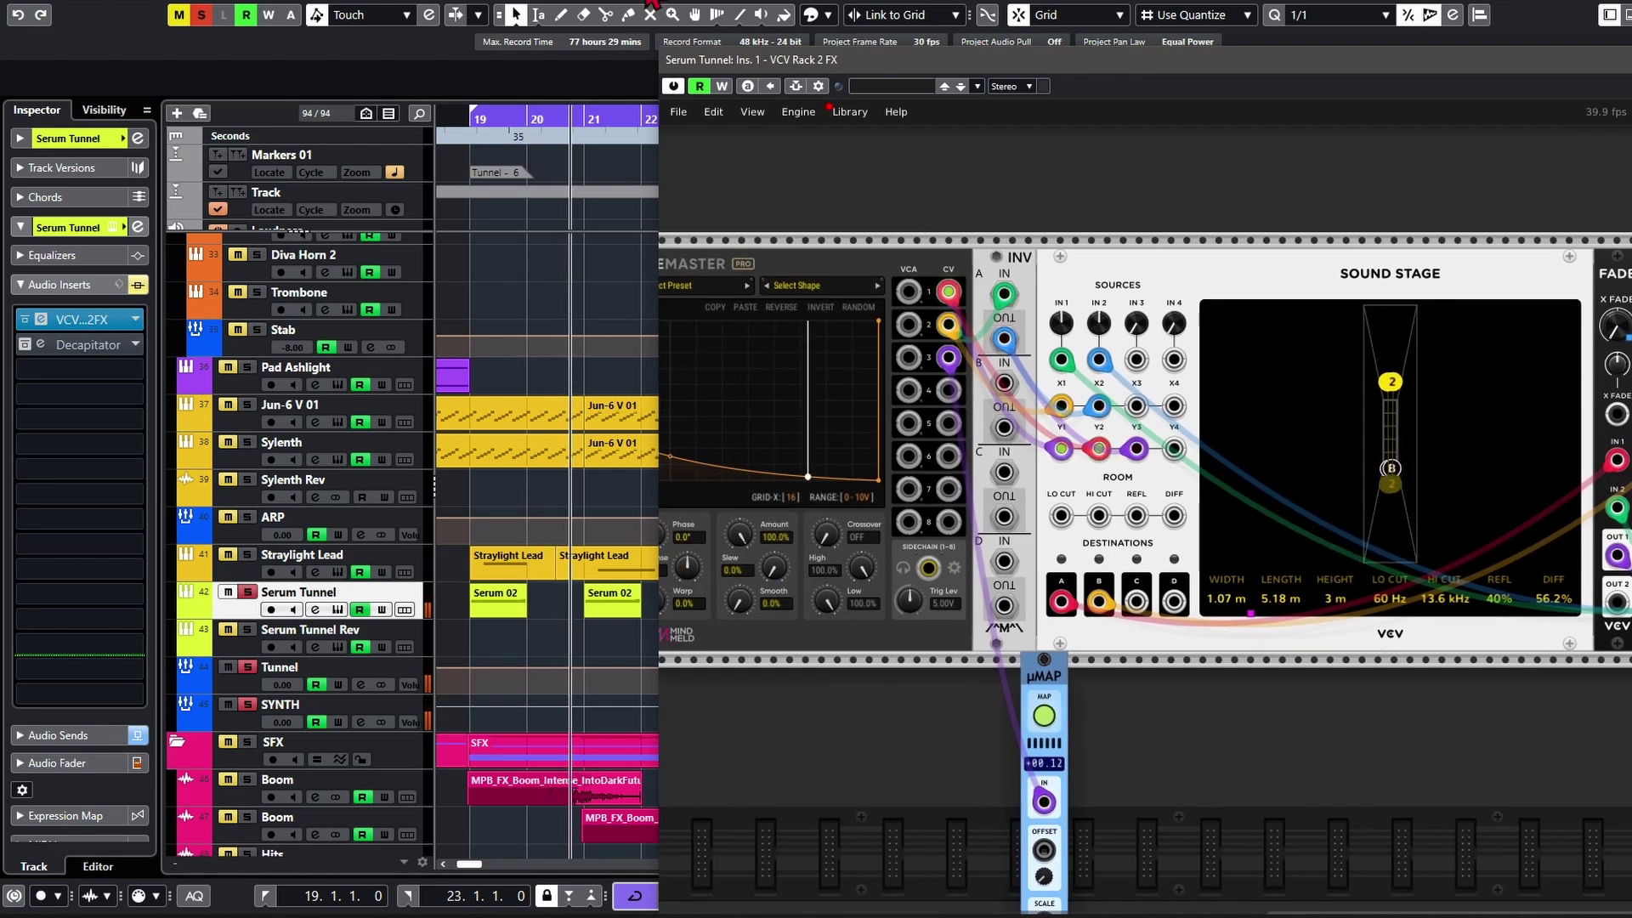
scroll(1134, 783, "left", 5)
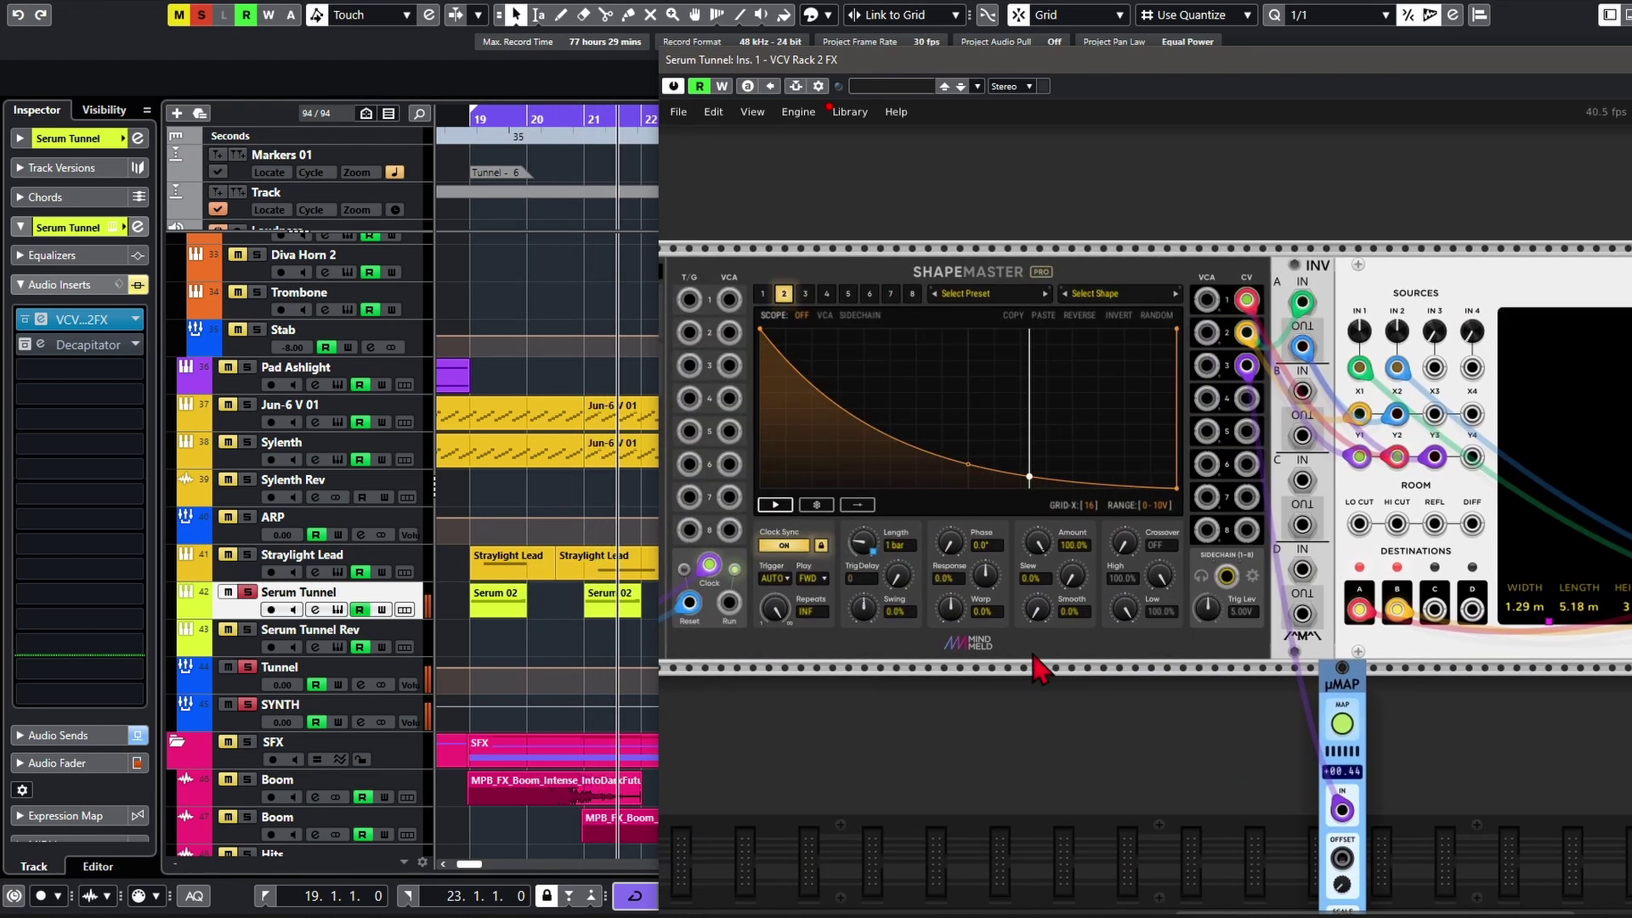
right_click(784, 295)
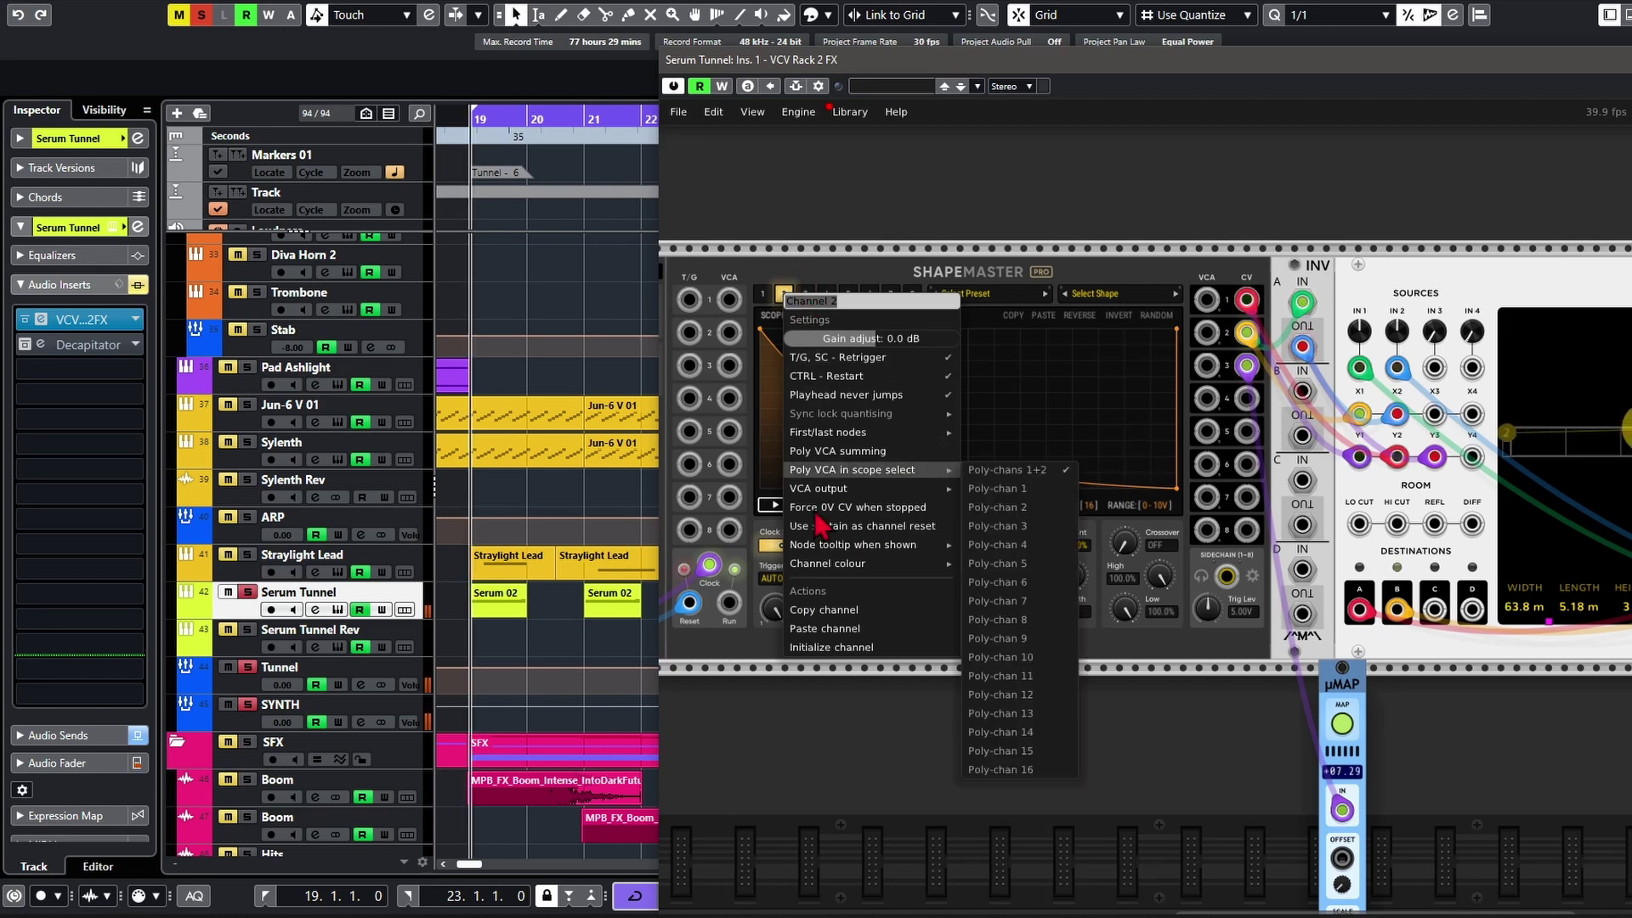
left_click(829, 629)
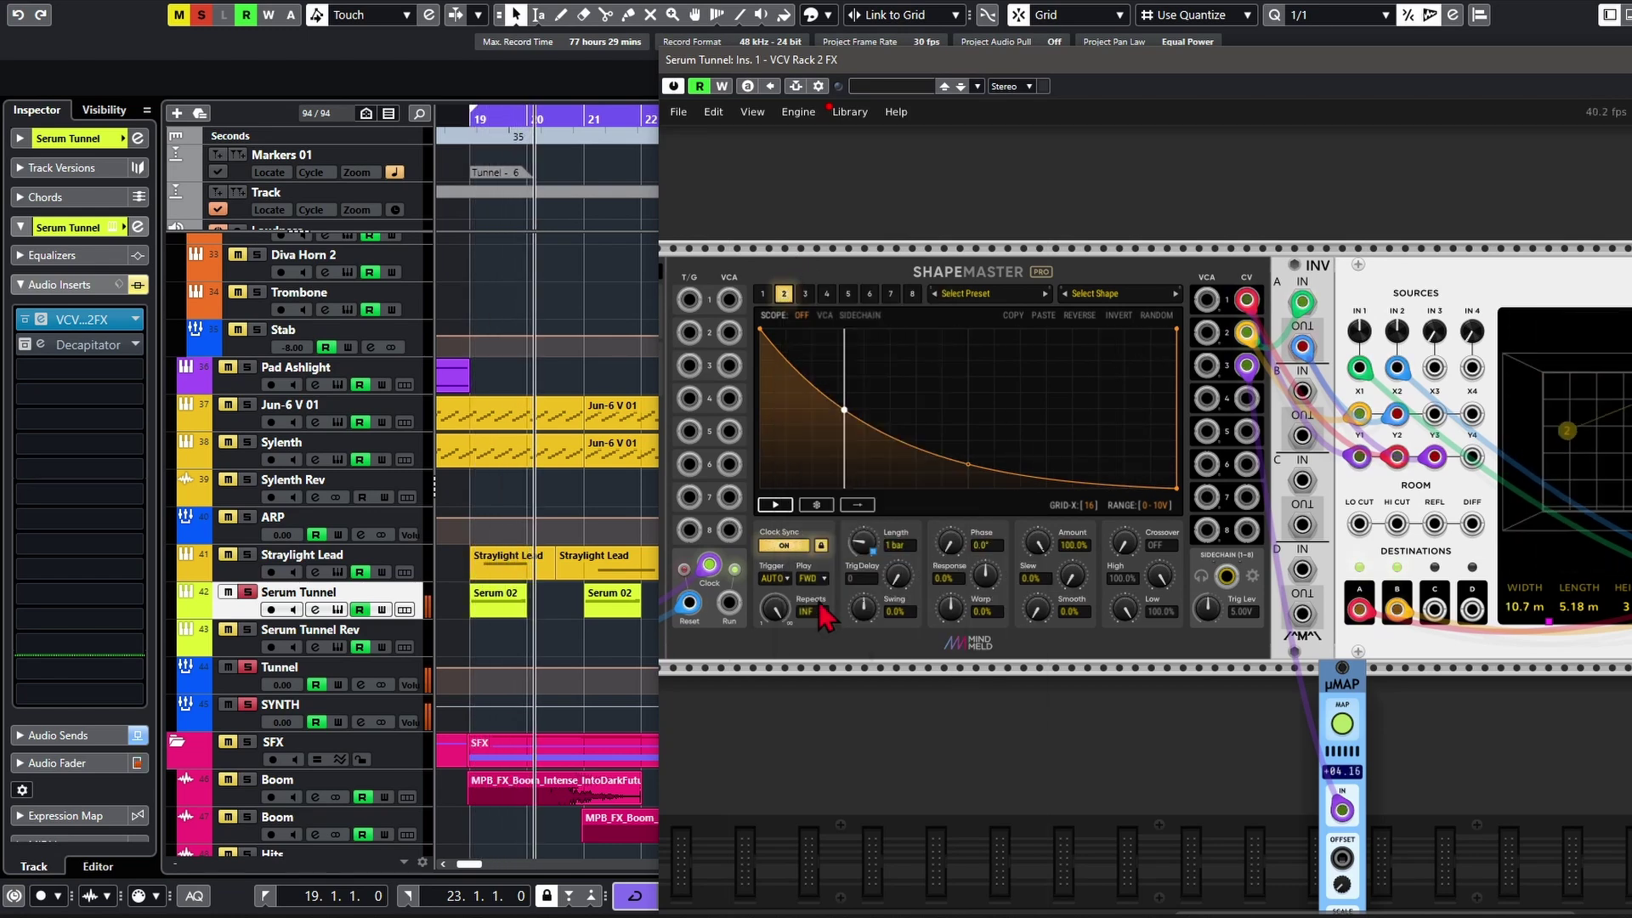
right_click(805, 296)
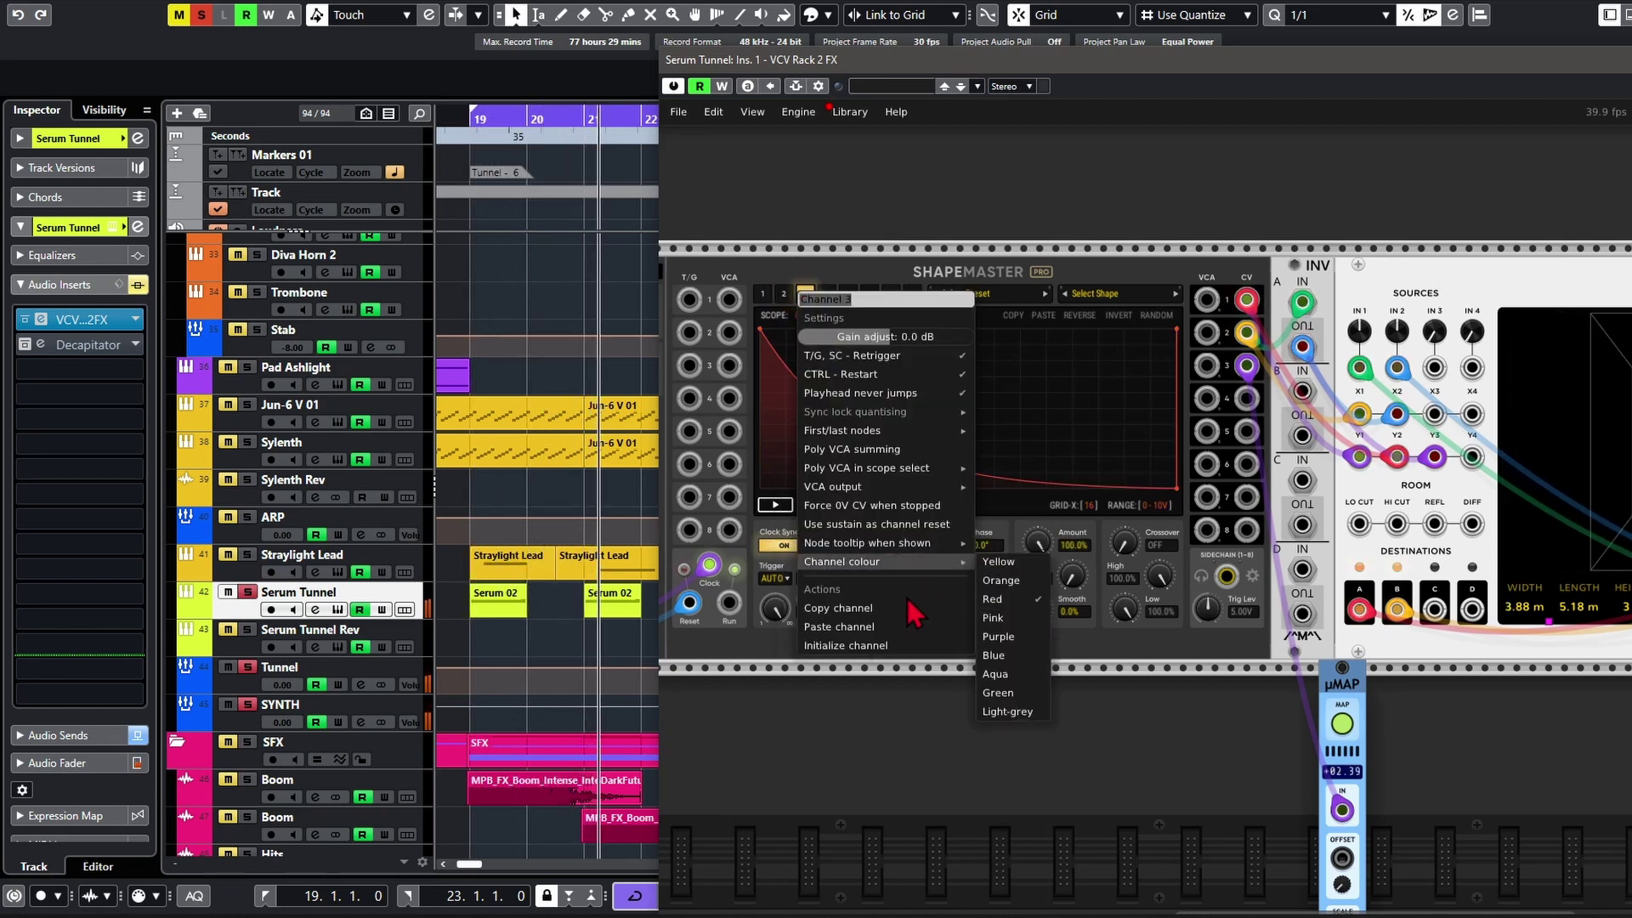
left_click(835, 628)
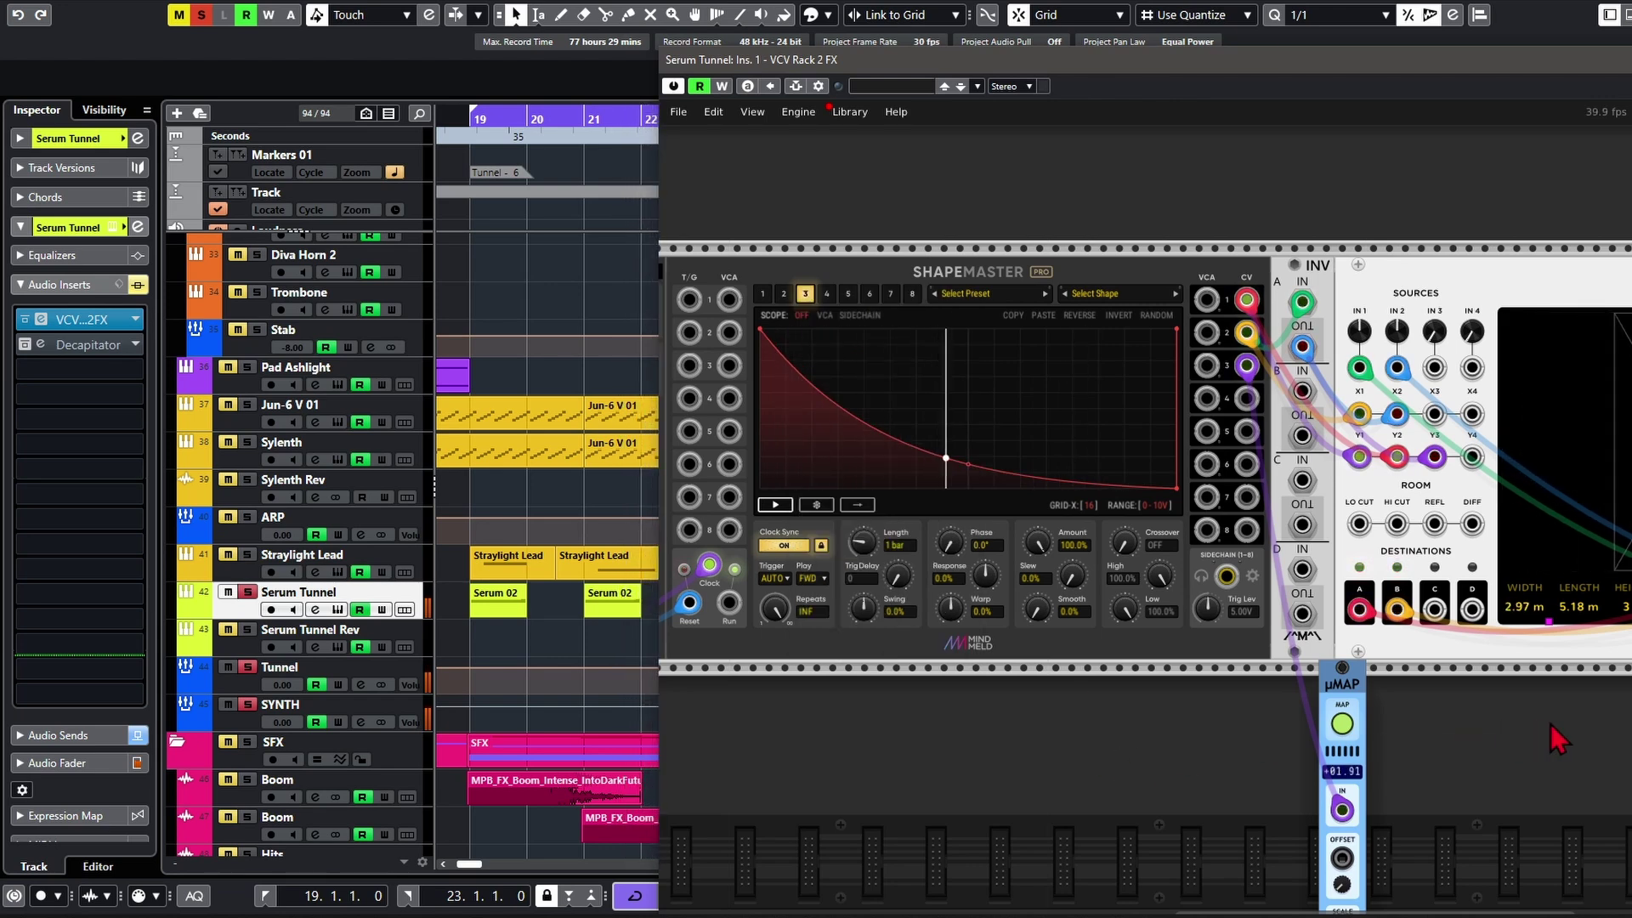
Step: Move the lowest node of channel 3's shape towards the middle, invert the shape, and audition the room width modulation
scroll(1437, 725, "right", 5)
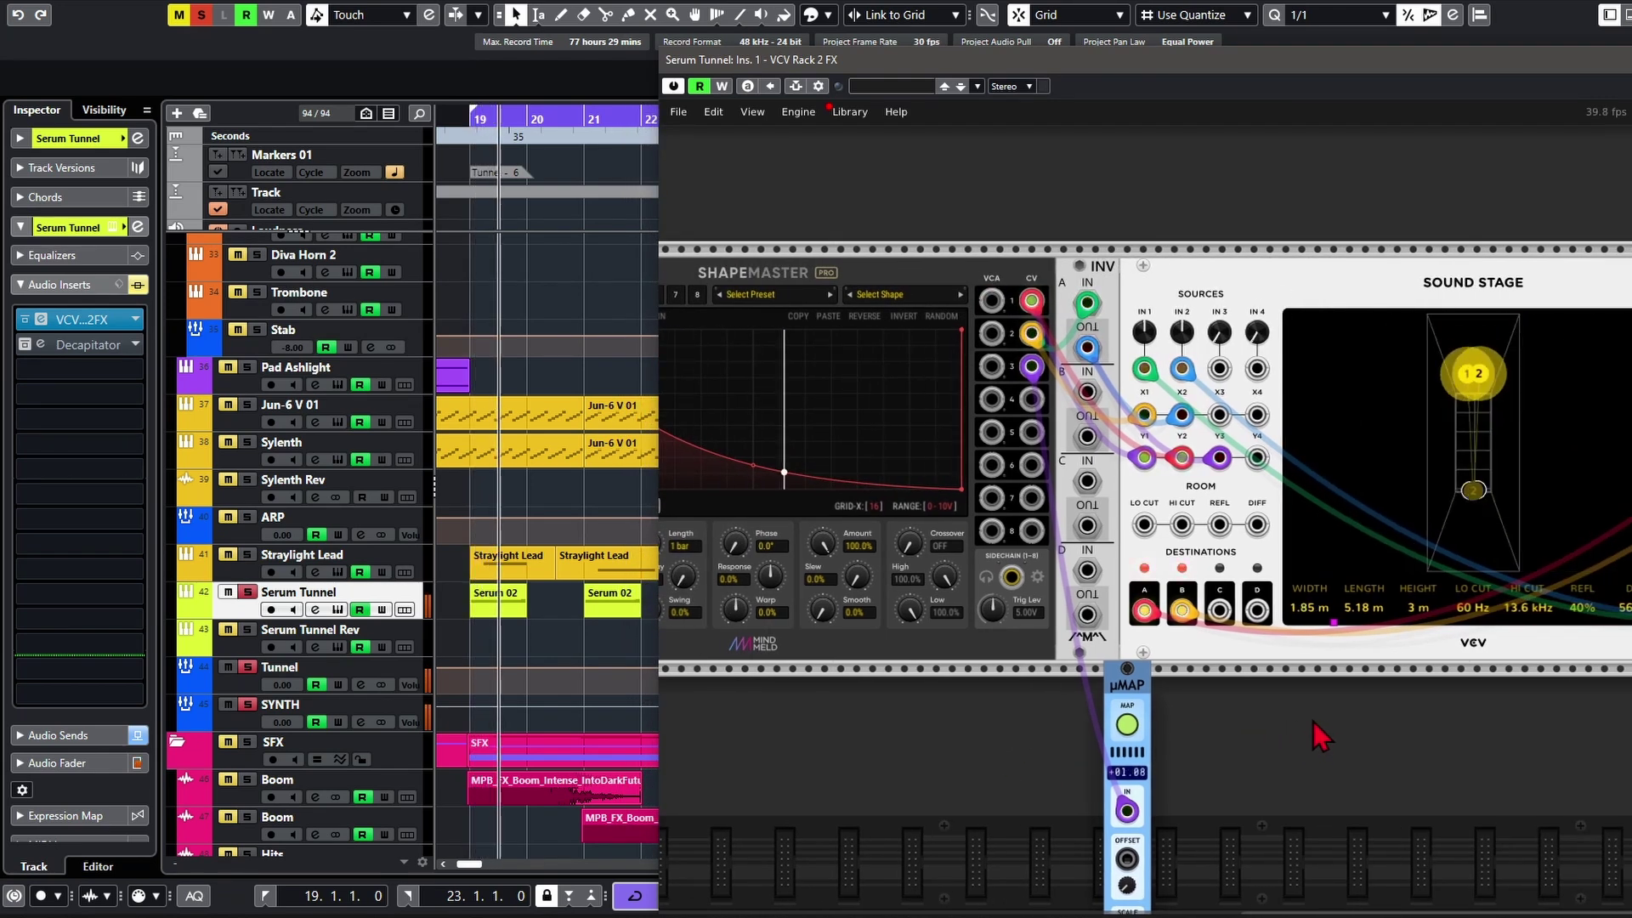
left_click_drag(1002, 741, 1027, 751)
scroll(1027, 752, "left", 3)
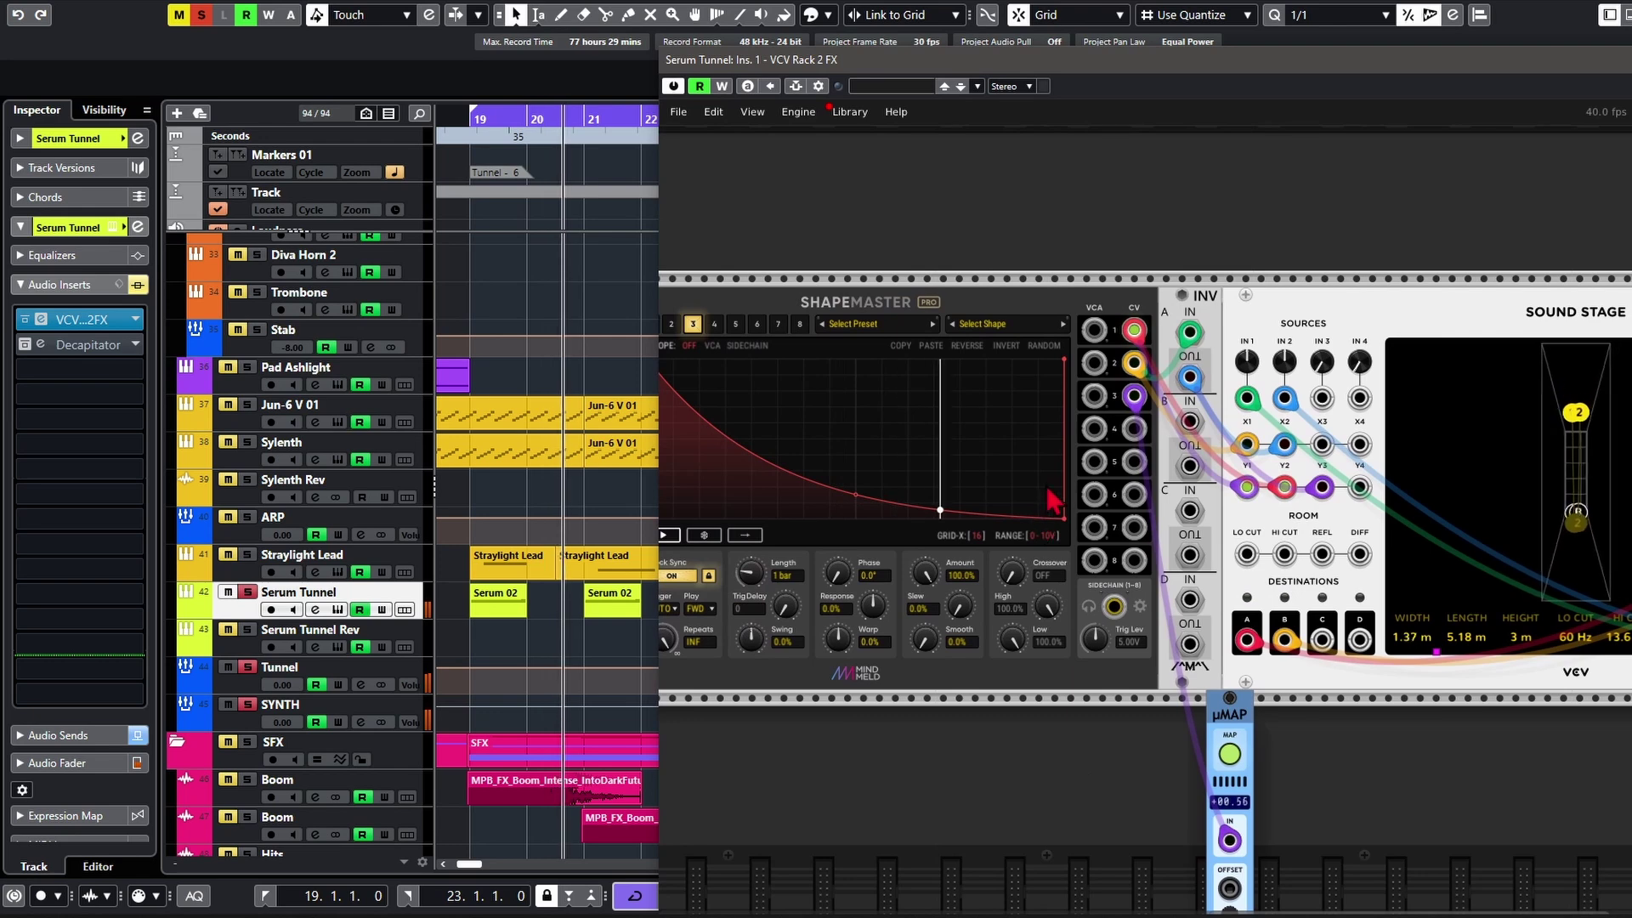
left_click_drag(1062, 518, 1027, 520)
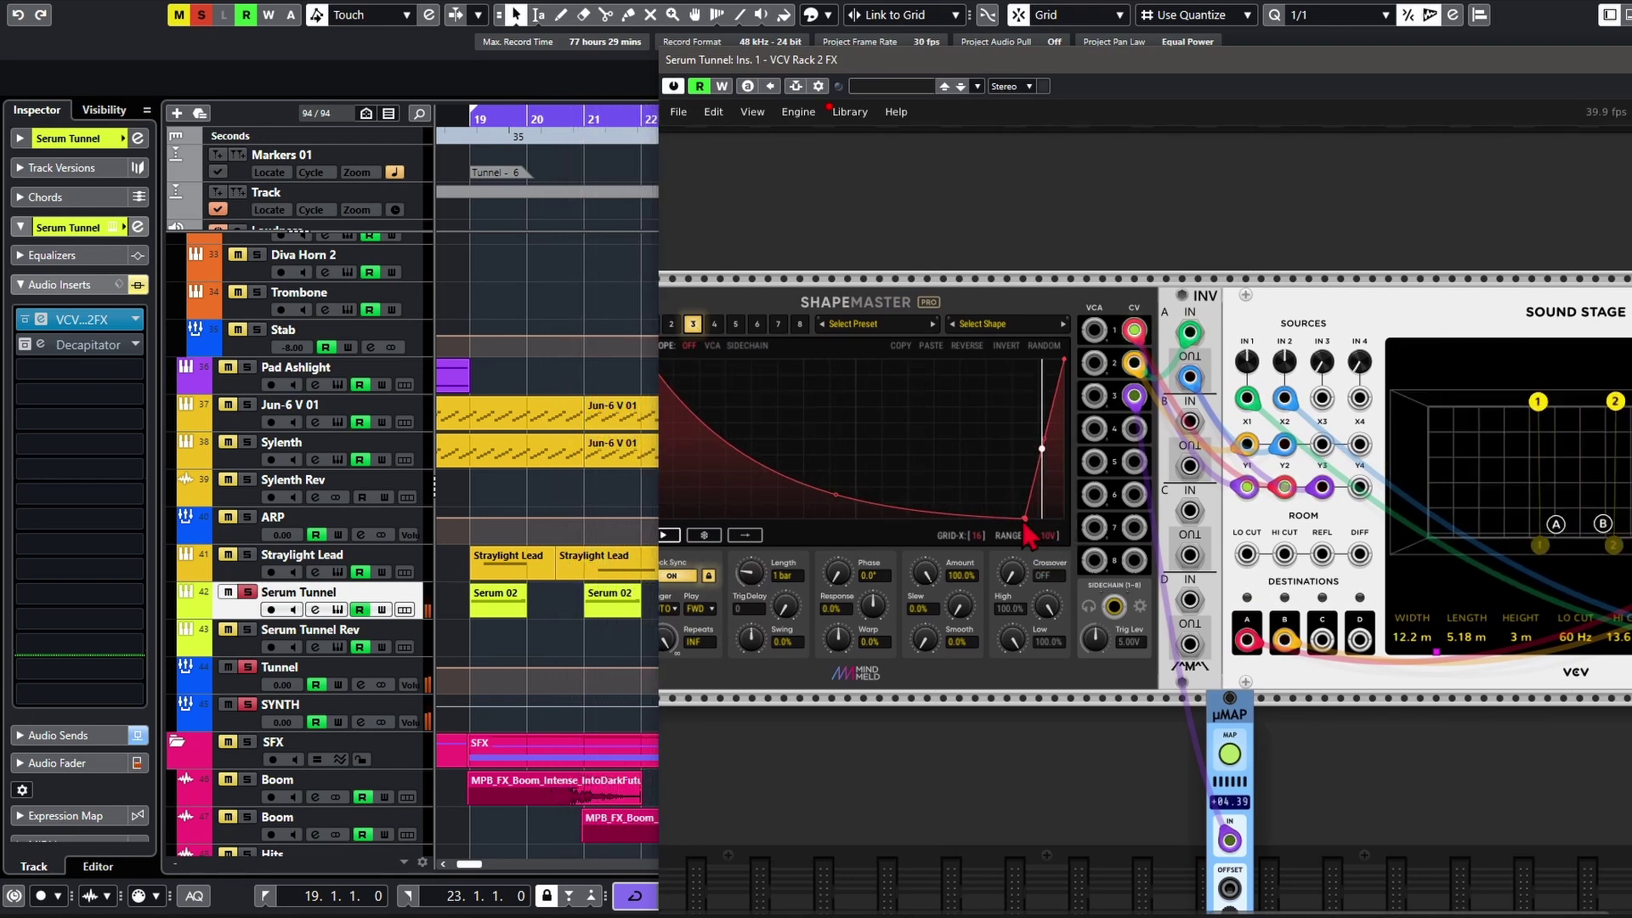
left_click_drag(1025, 518, 888, 517)
scroll(939, 484, "left", 2)
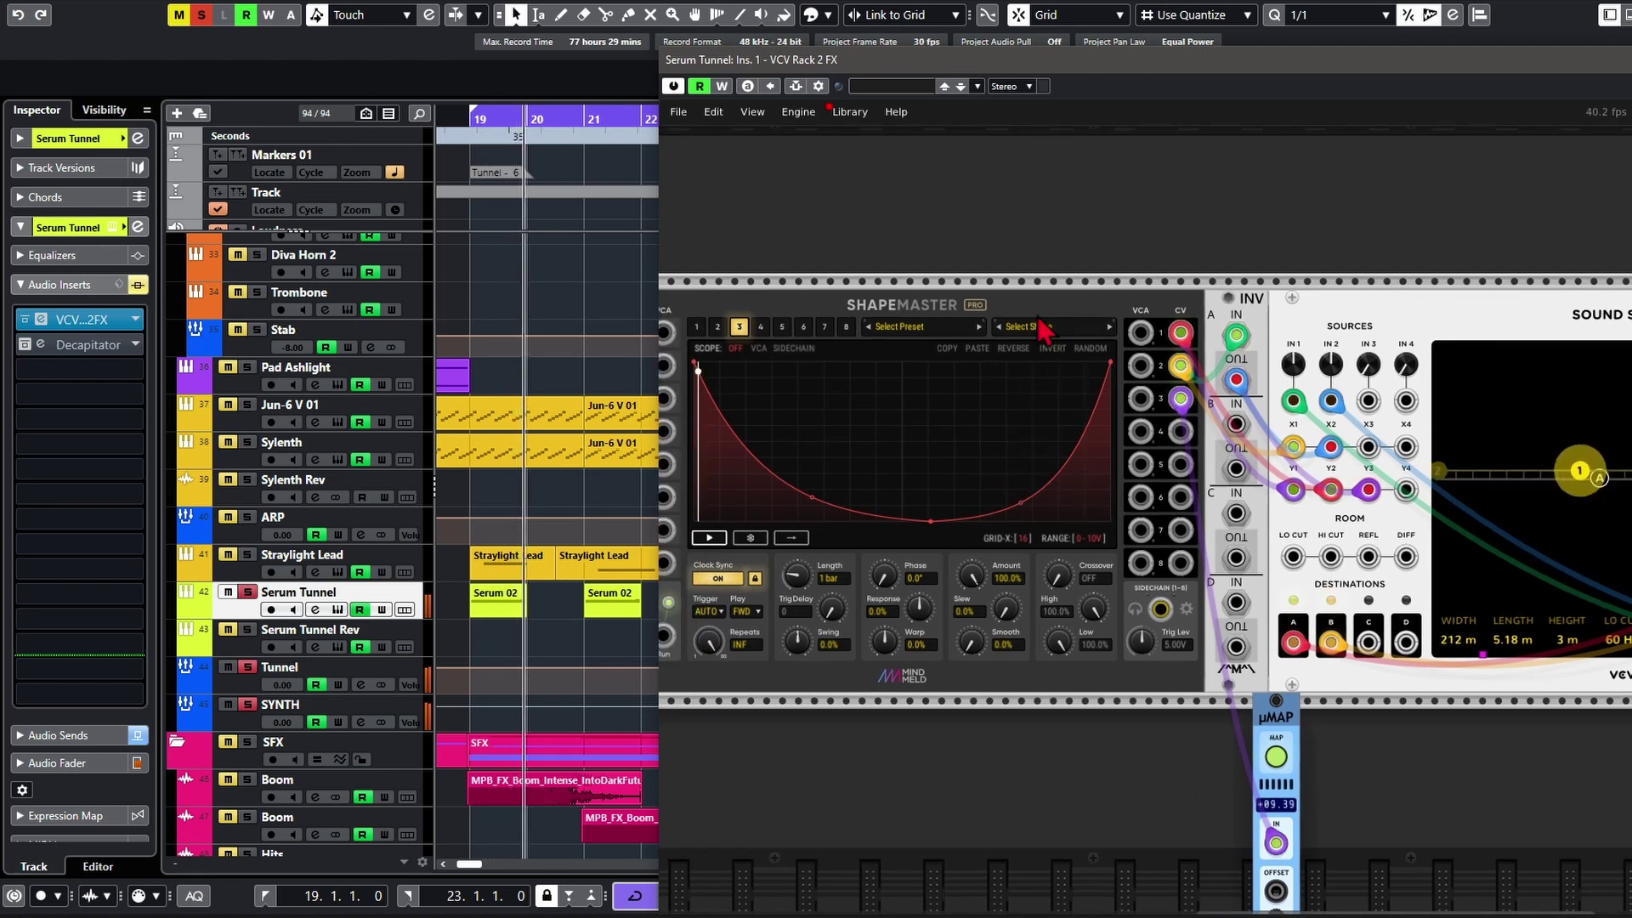
left_click(1054, 348)
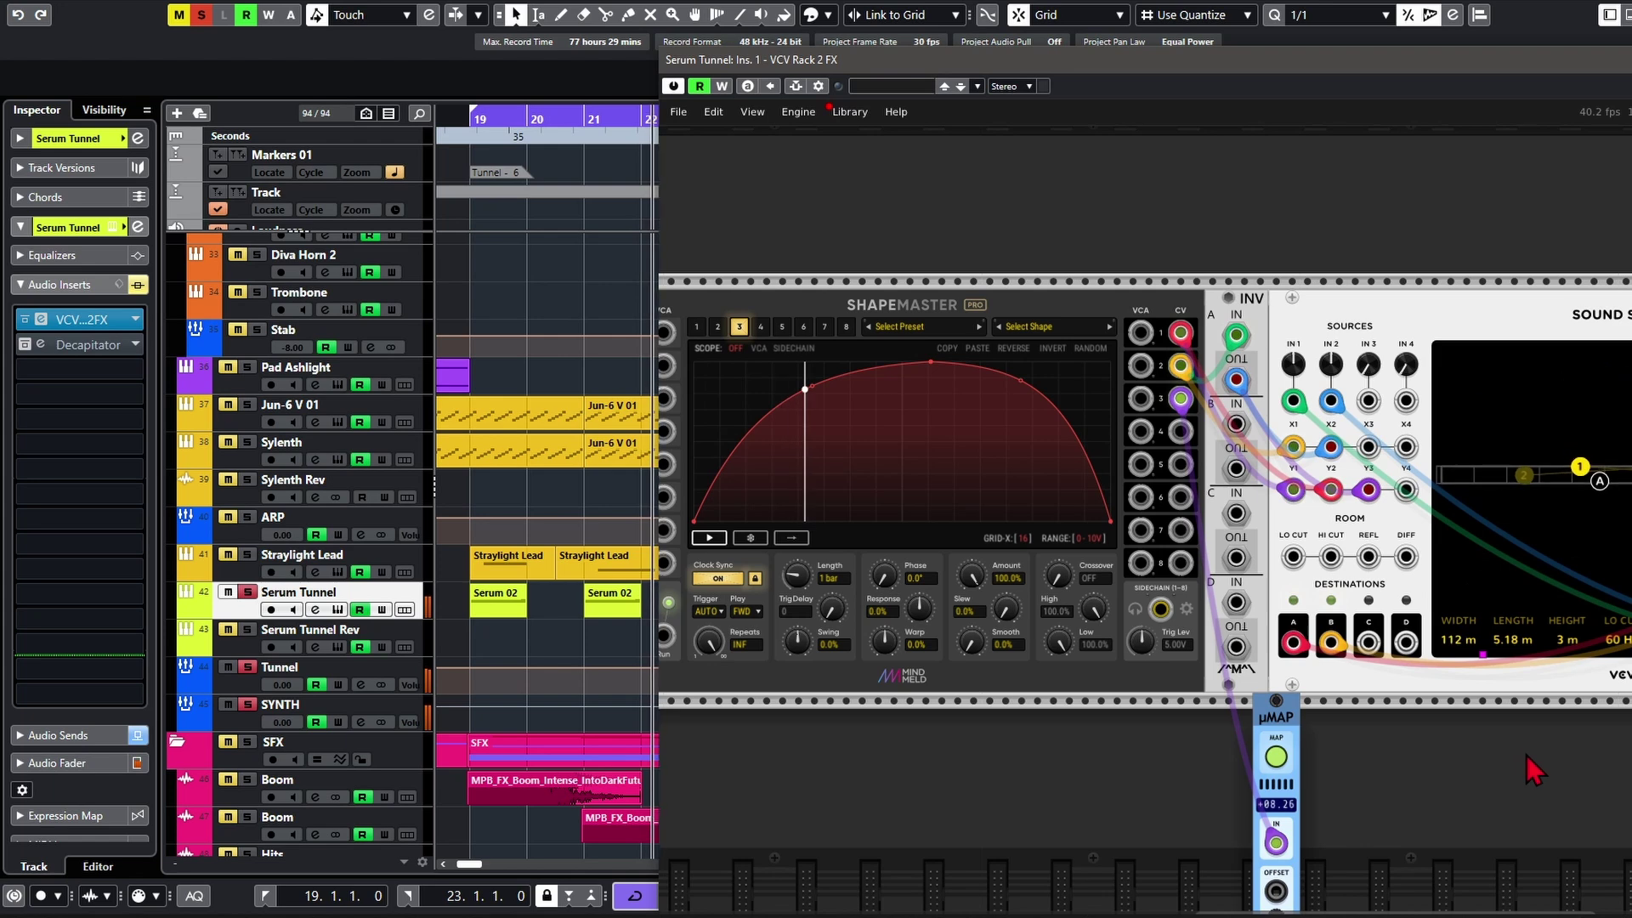
scroll(1513, 756, "right", 1)
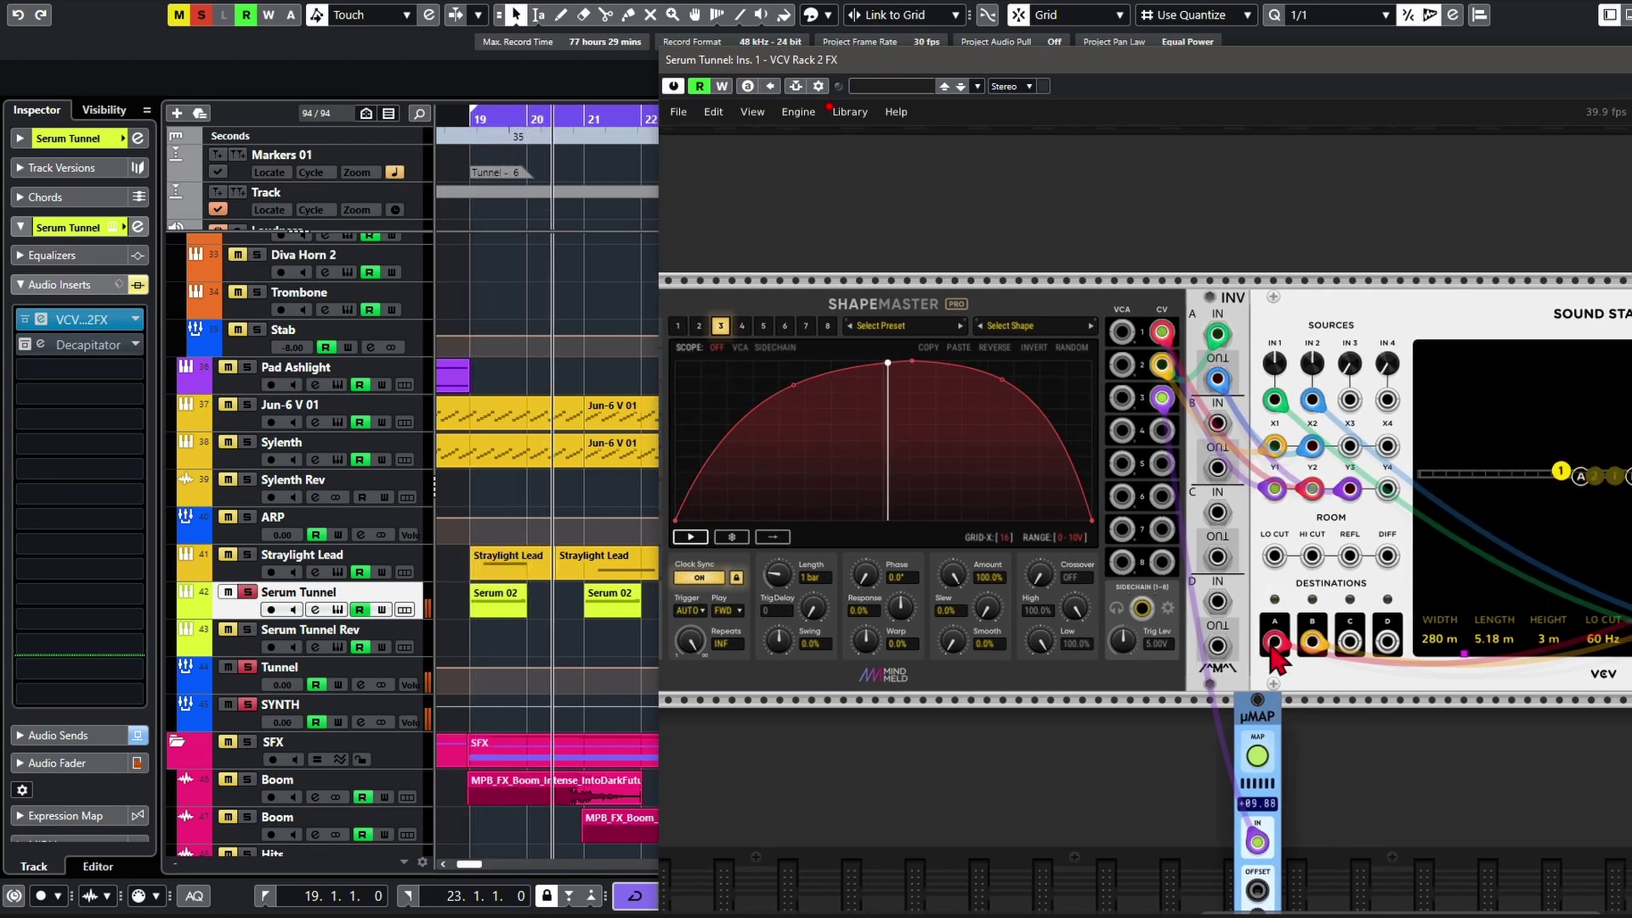
scroll(1299, 663, "right", 3)
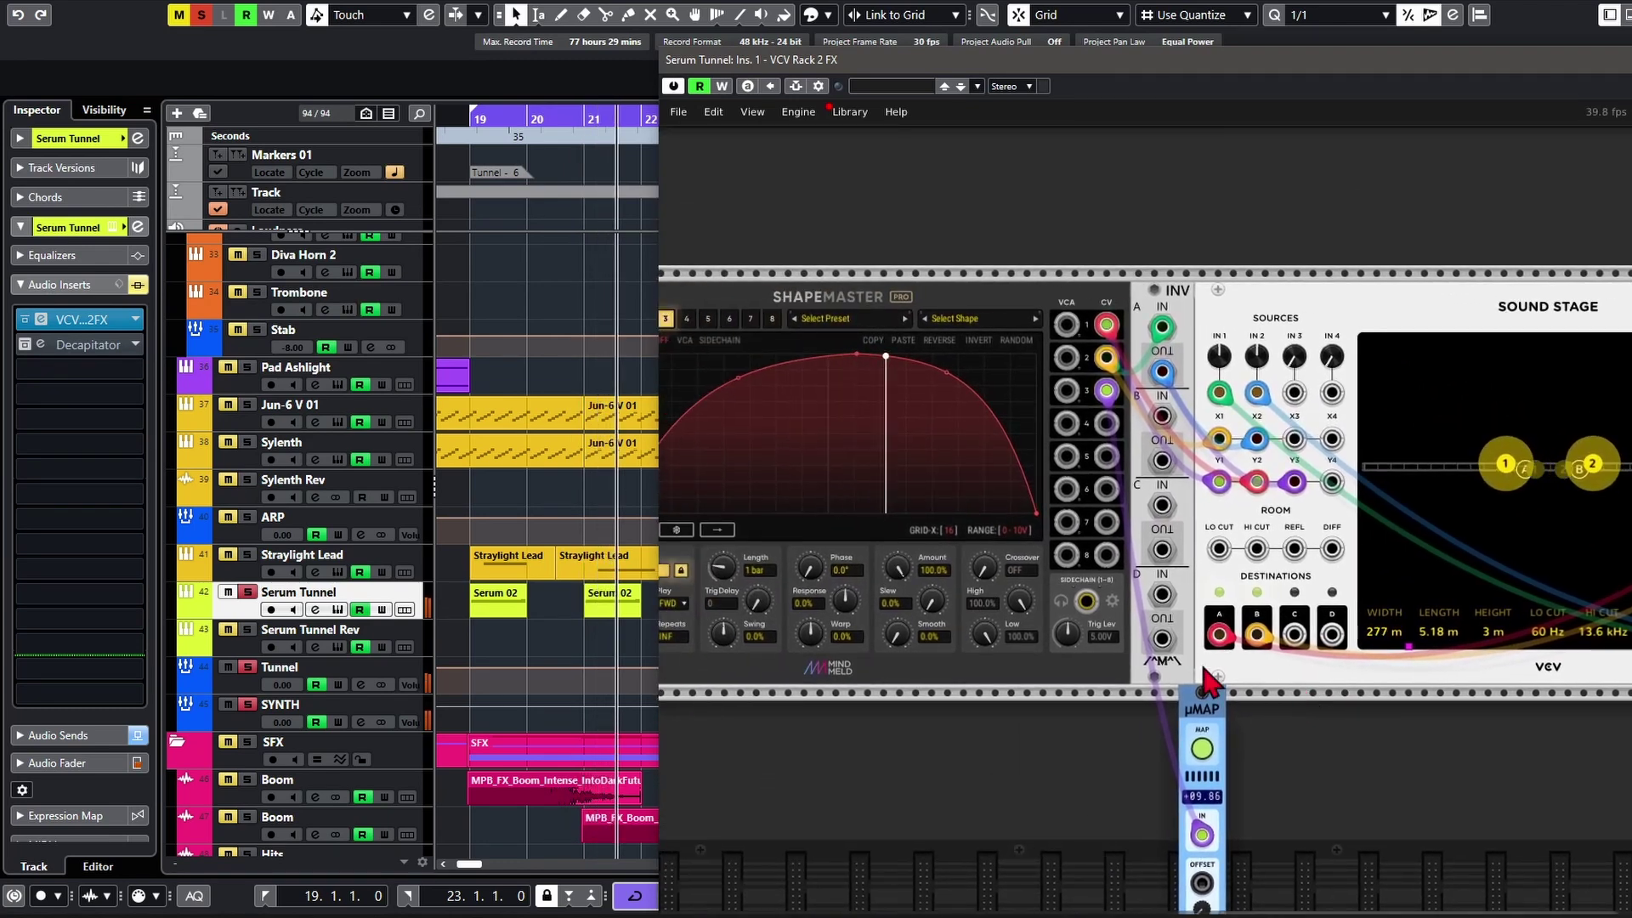
scroll(1488, 706, "left", 3)
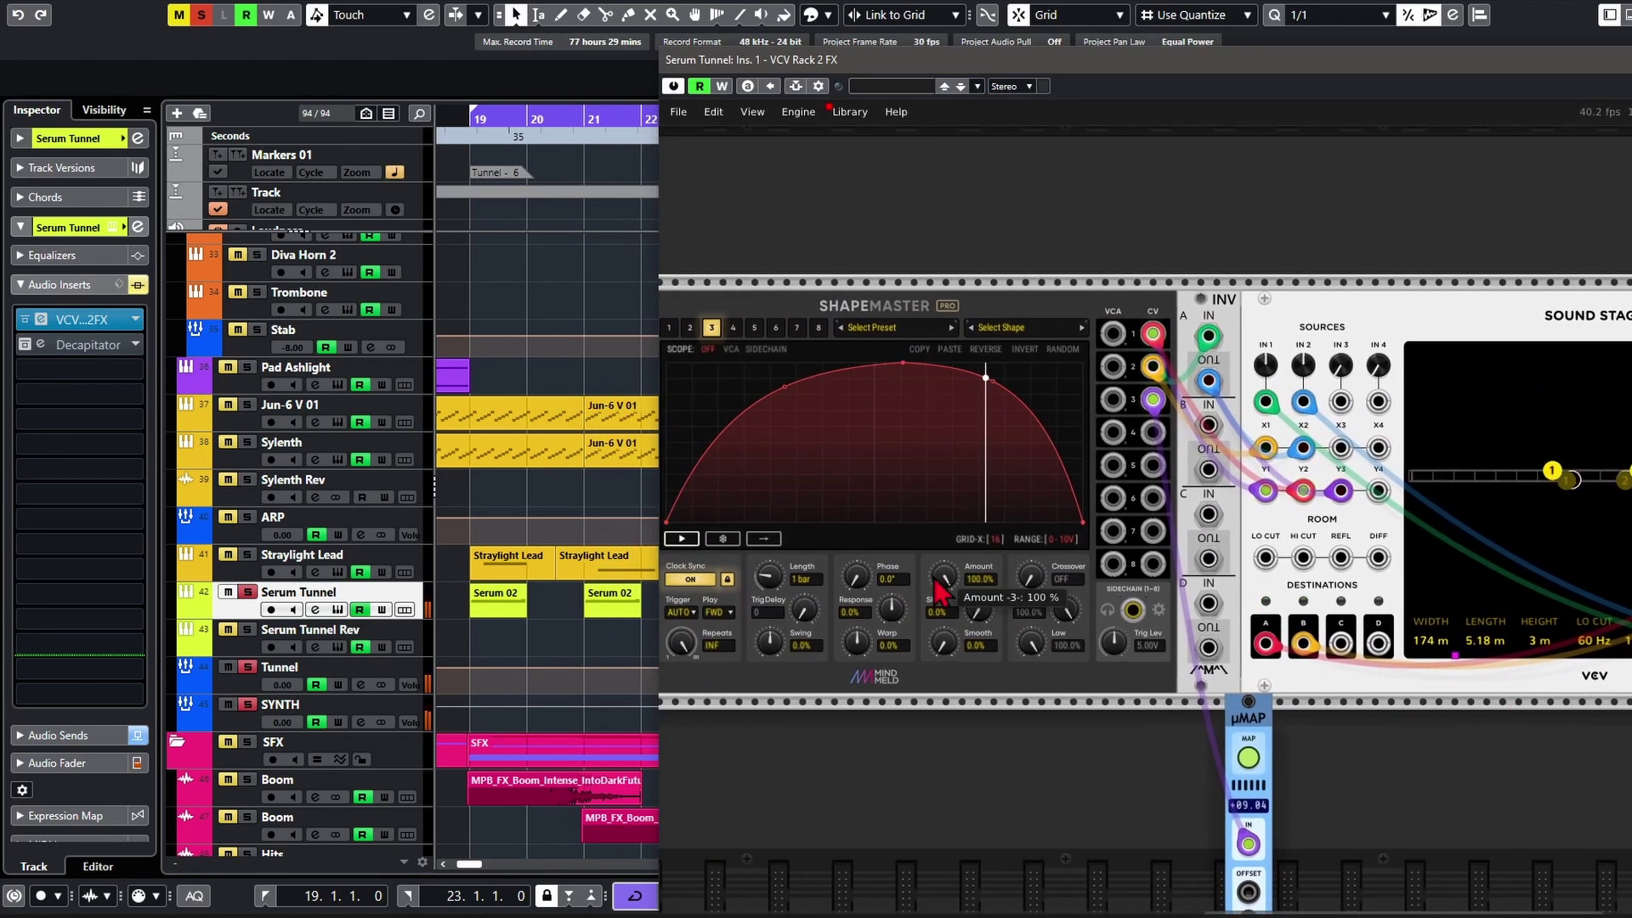
left_click_drag(947, 580, 947, 743)
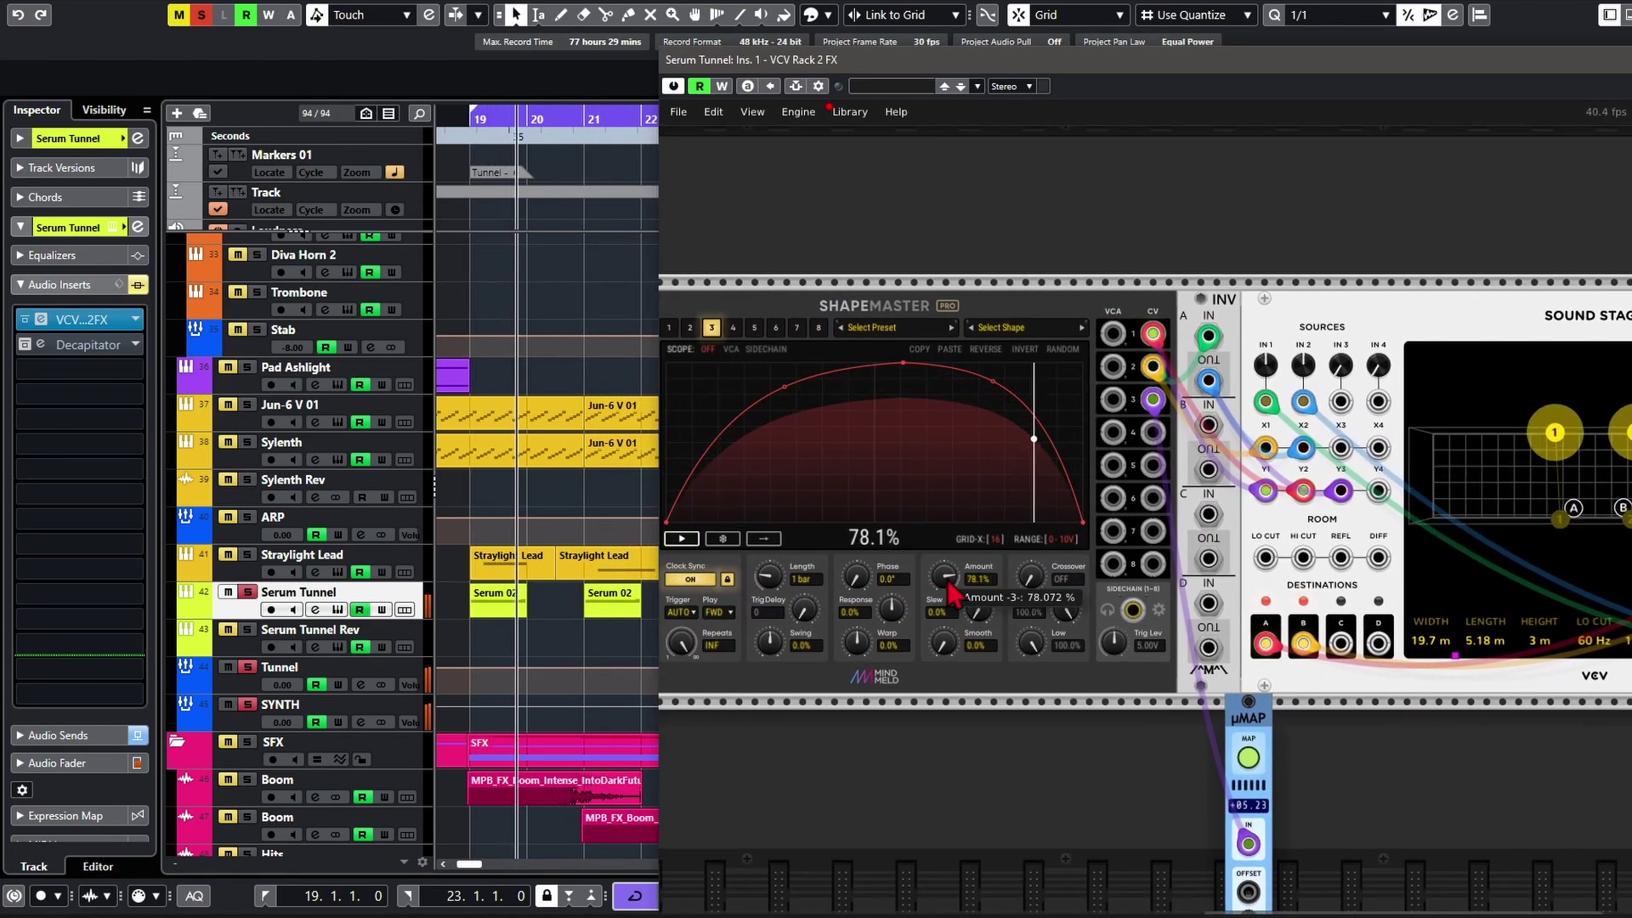
left_click_drag(943, 578, 944, 597)
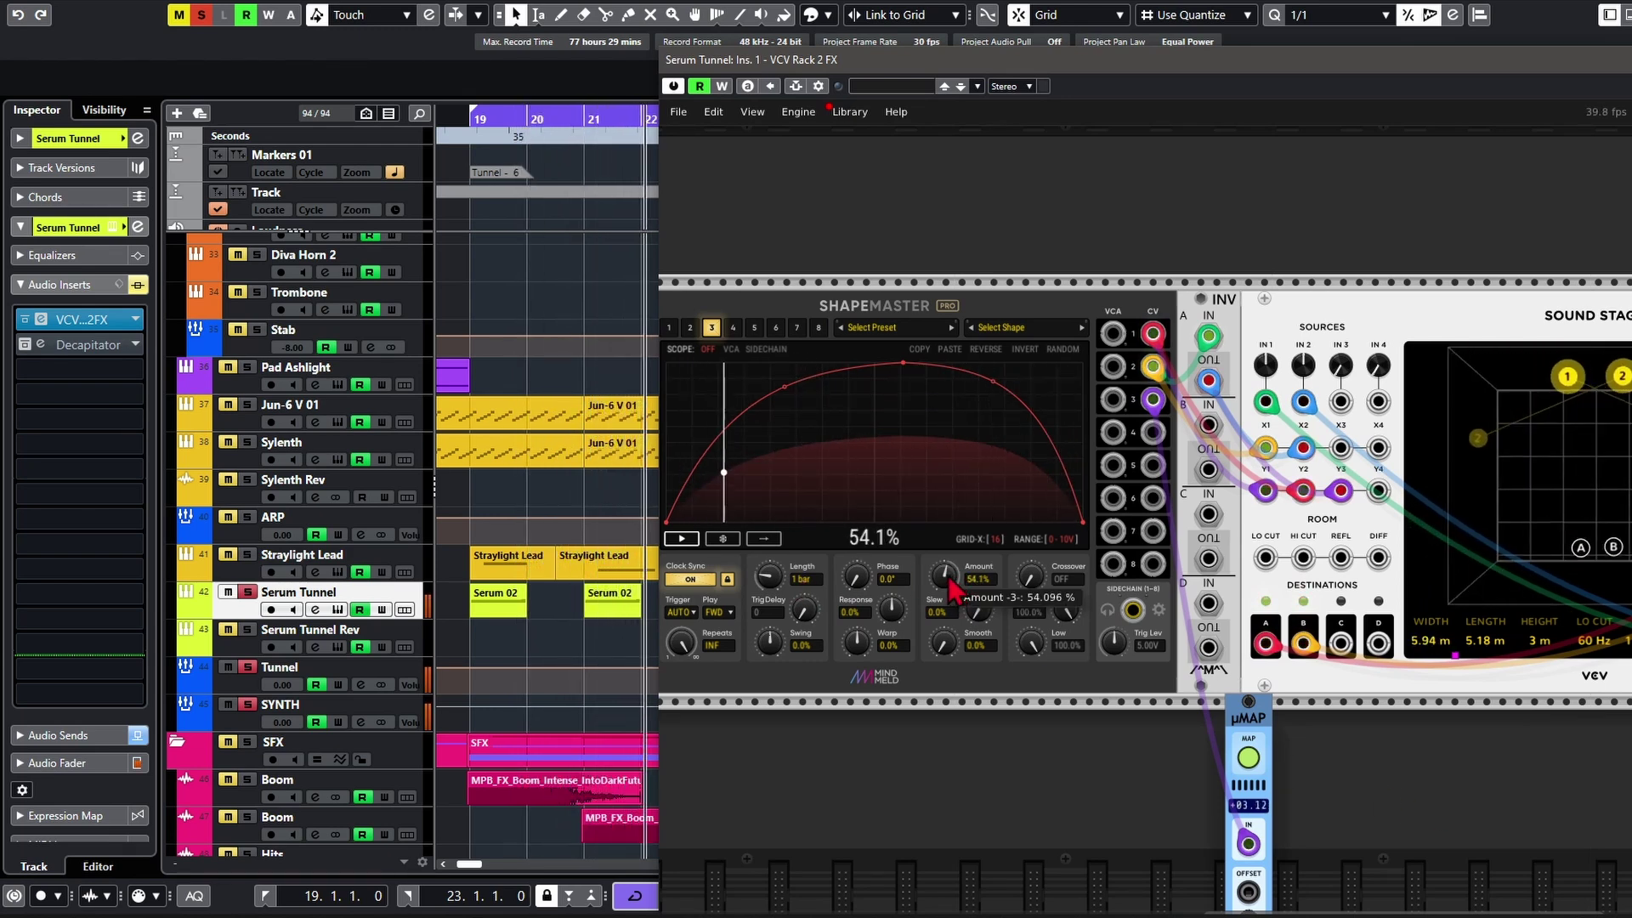
Step: Set channel 3's output range to 0 - 5V and its Amount to 94.9%
left_click(1057, 538)
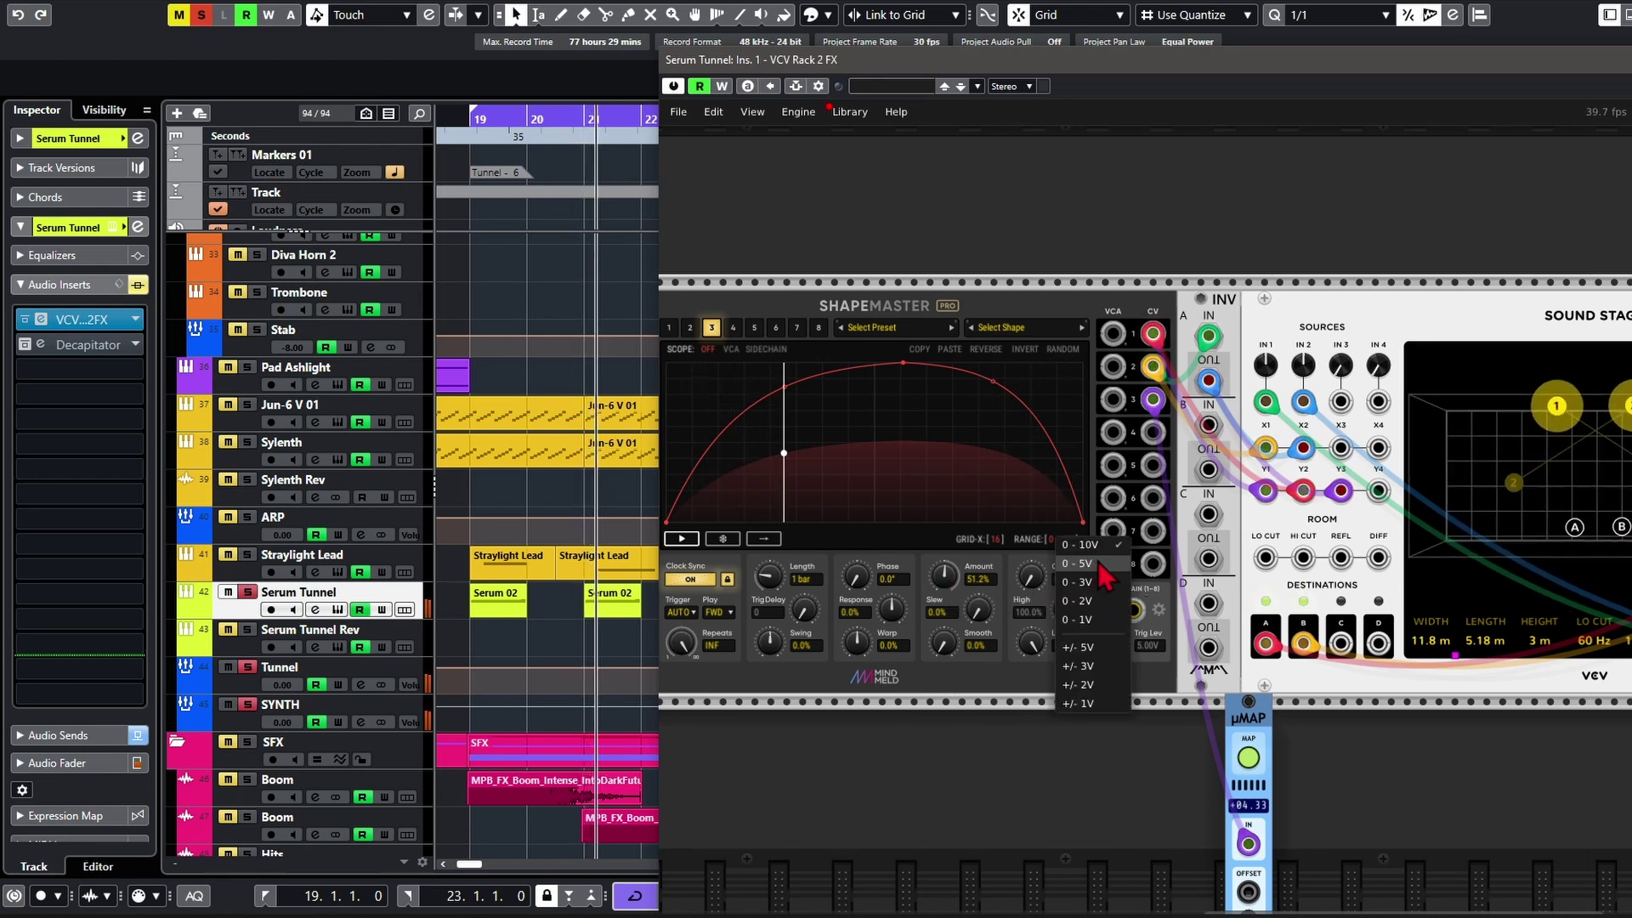
left_click(1098, 563)
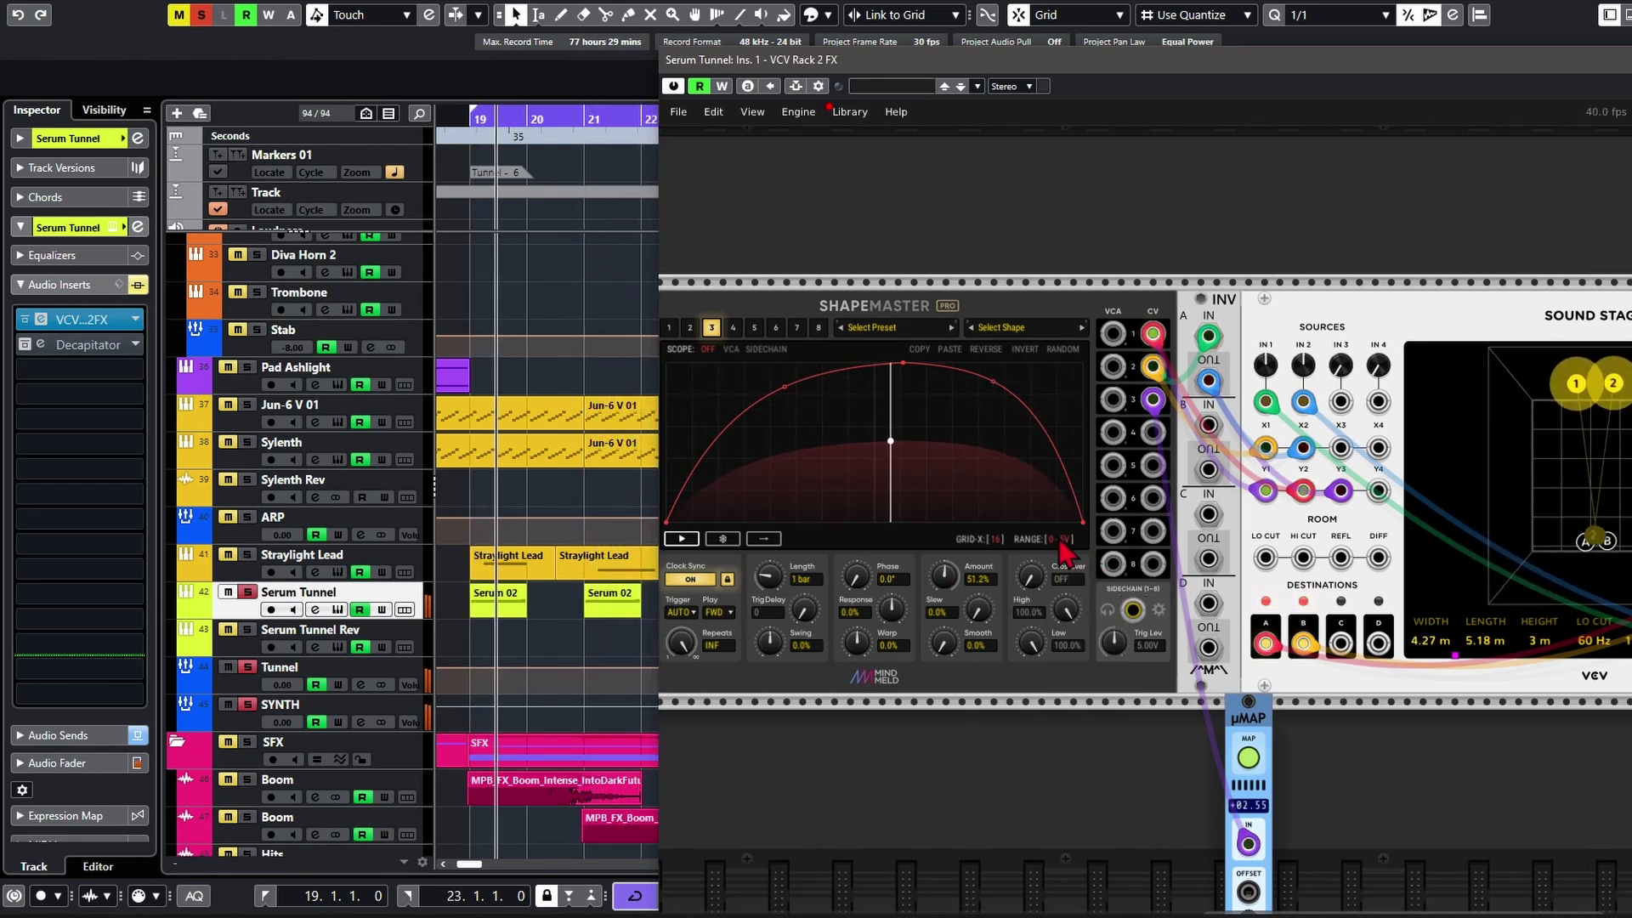
left_click_drag(946, 578, 949, 574)
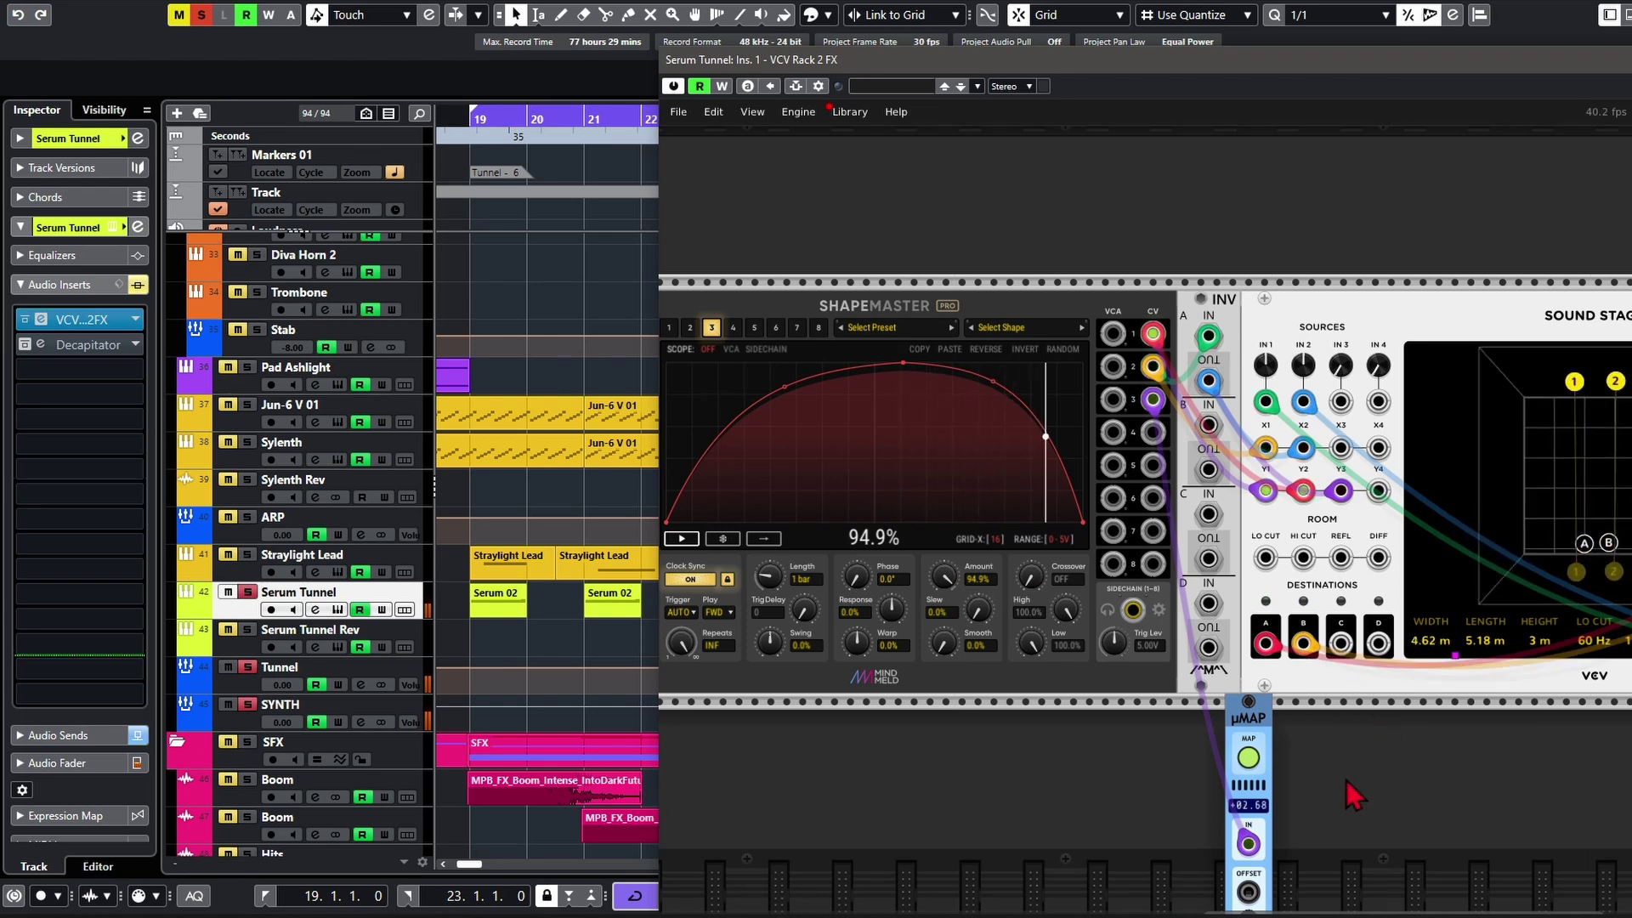
Step: Reshape channel 3 into a slow rise peaking near its end, set its Length to 2 bars, and audition it
scroll(1346, 780, "left", 3)
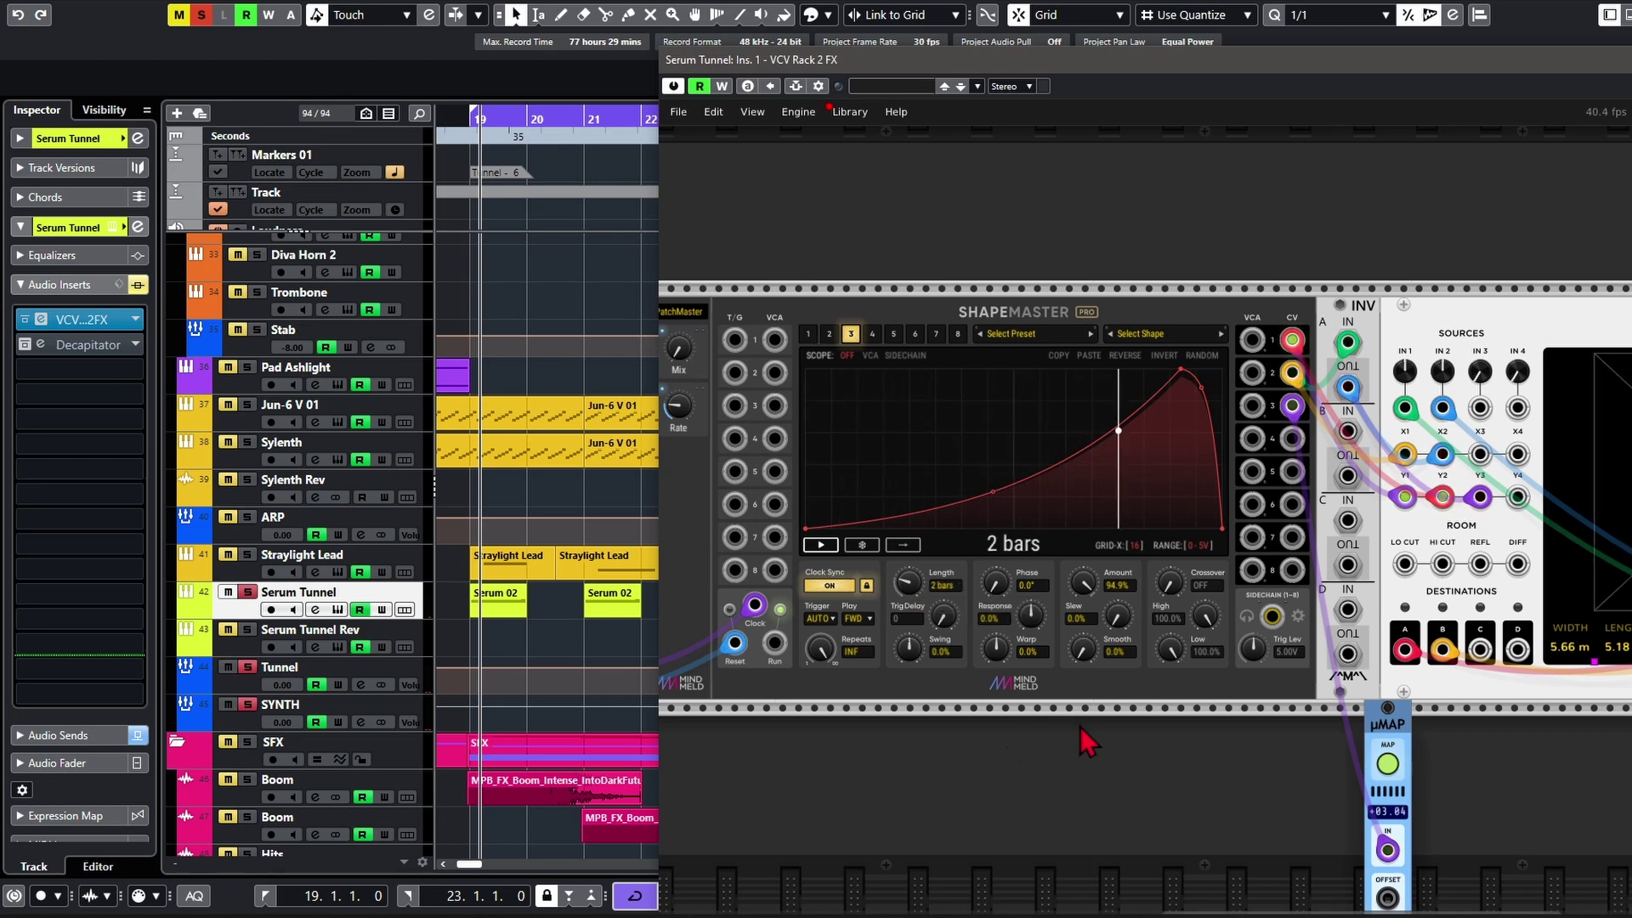
scroll(1079, 724, "right", 3)
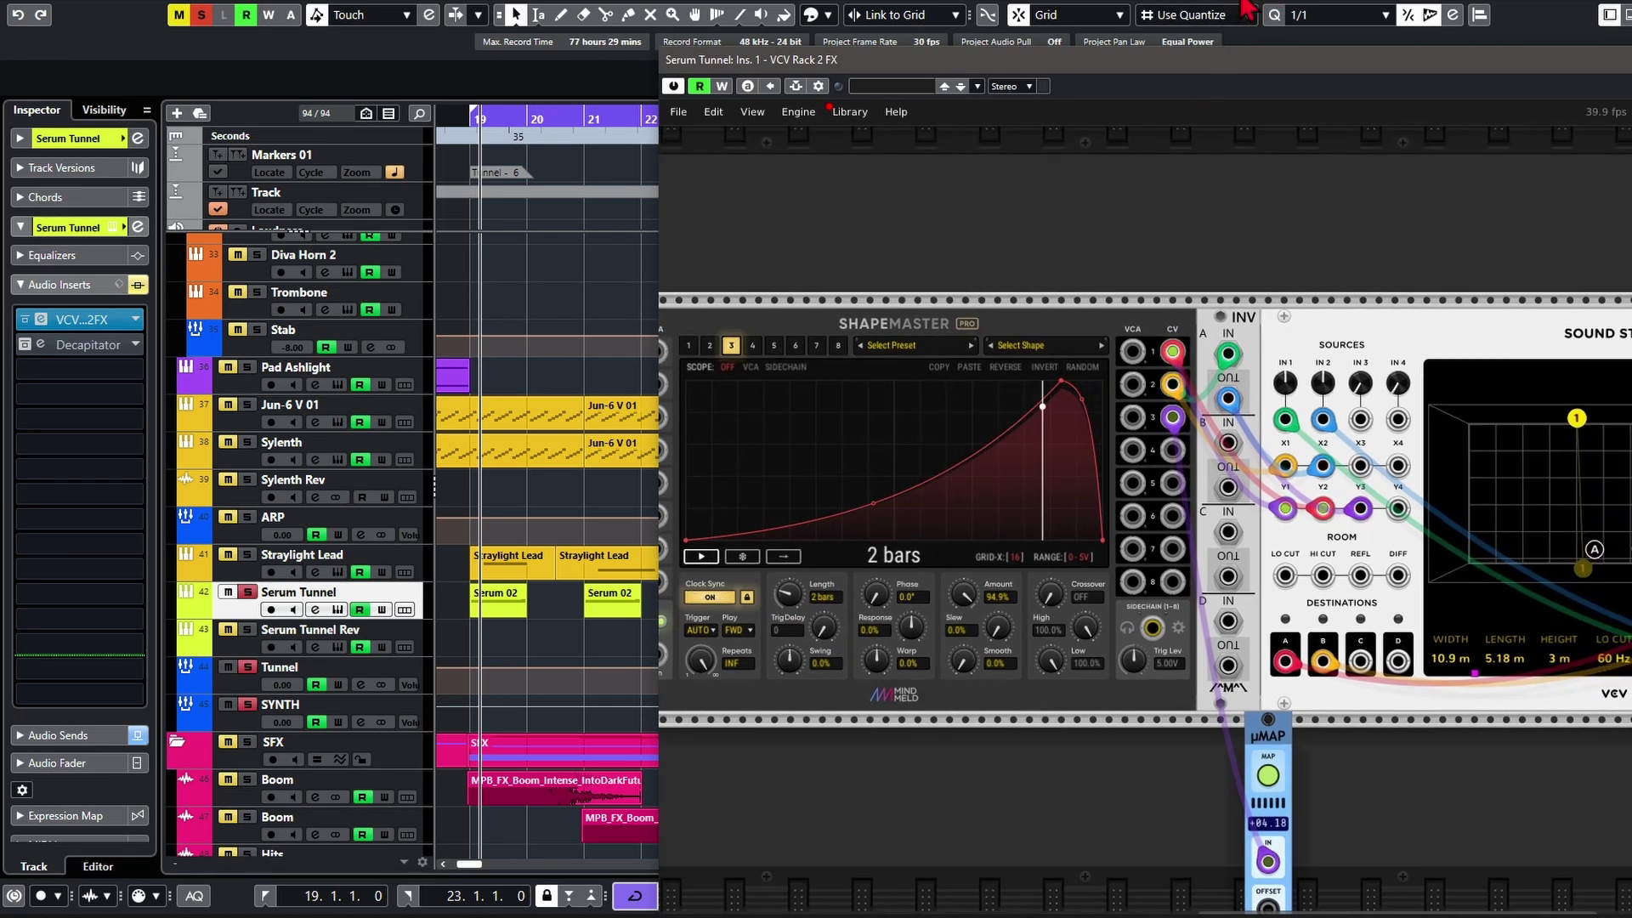
scroll(1482, 816, "left", 1)
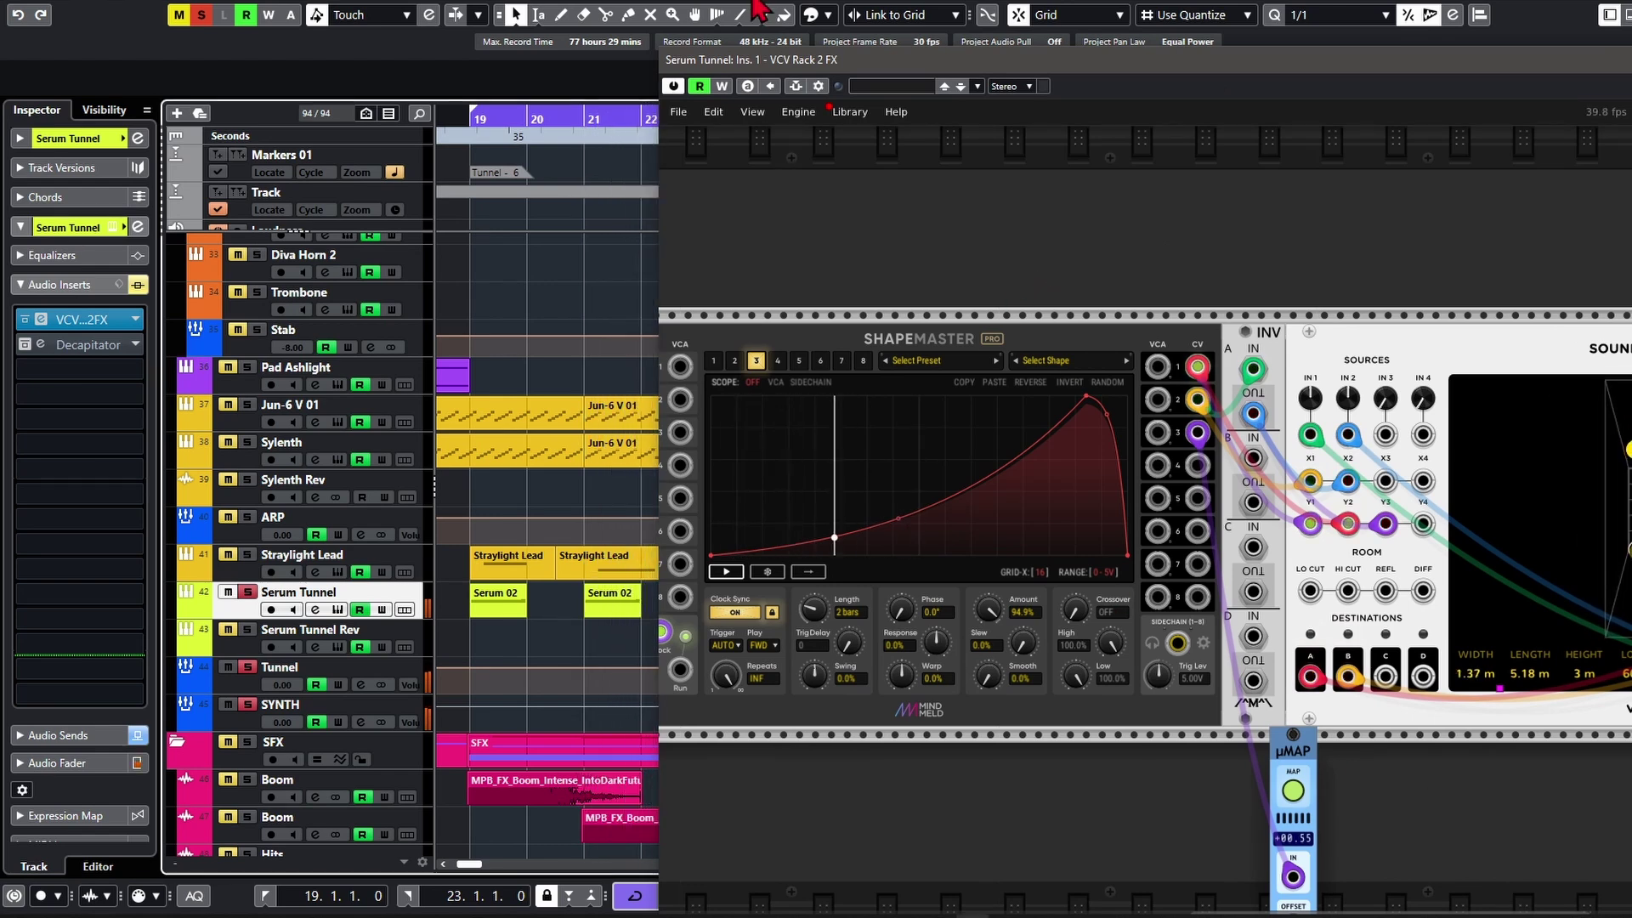
Step: Insert a Clock Divider module between the MIDI-CV and Clocked modules
left_click_drag(801, 276, 1190, 287)
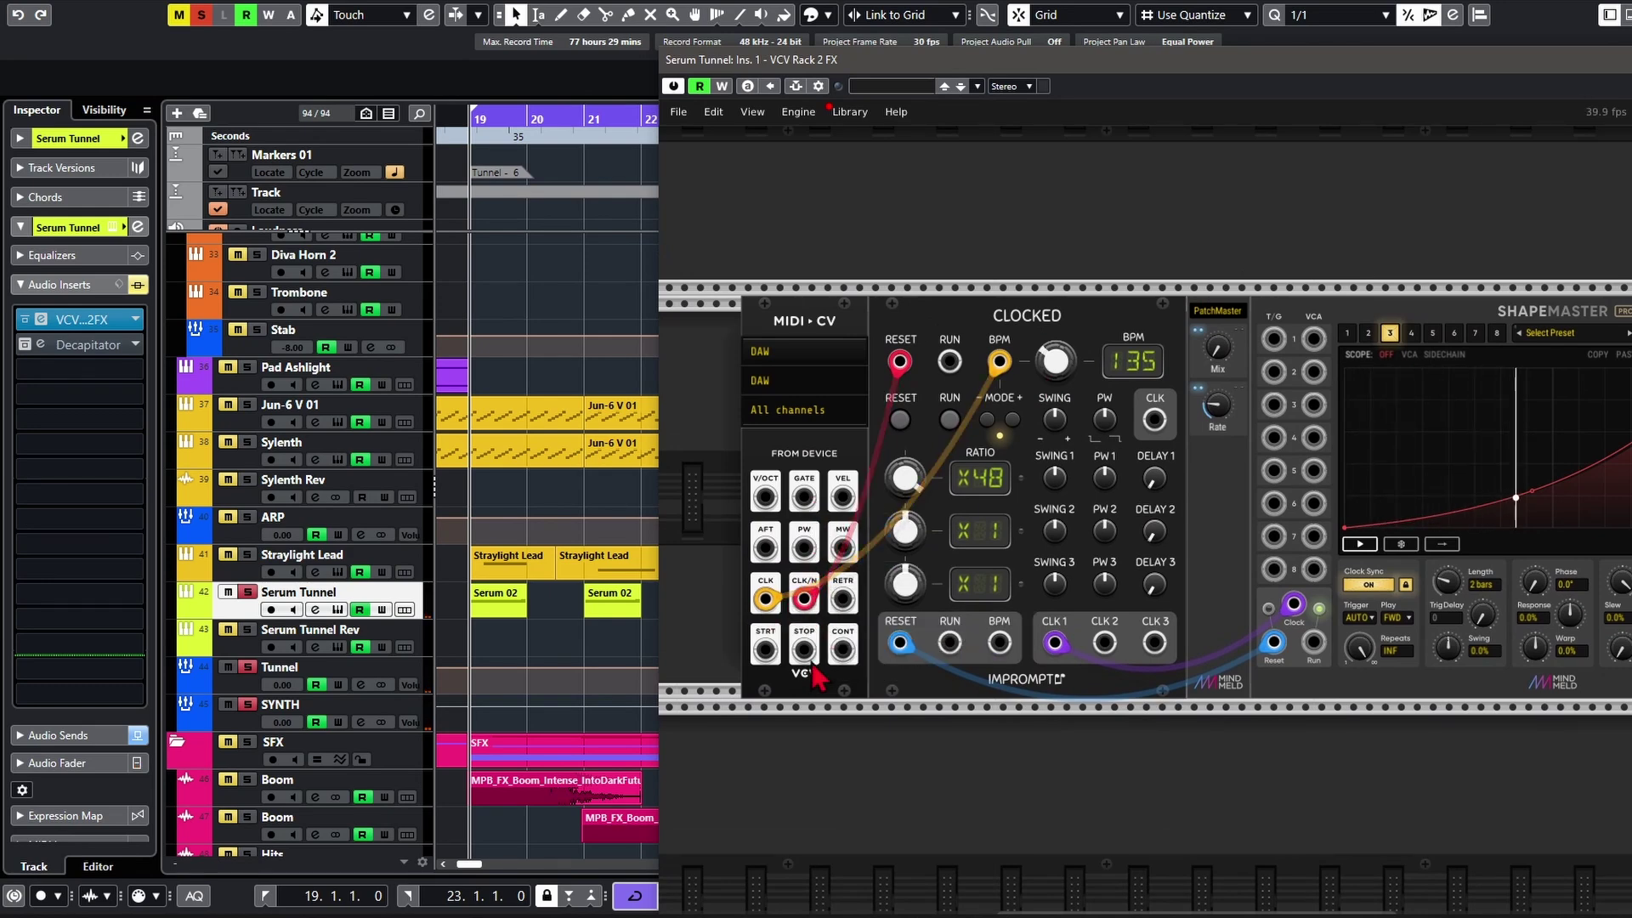
right_click(876, 680)
left_click(730, 344)
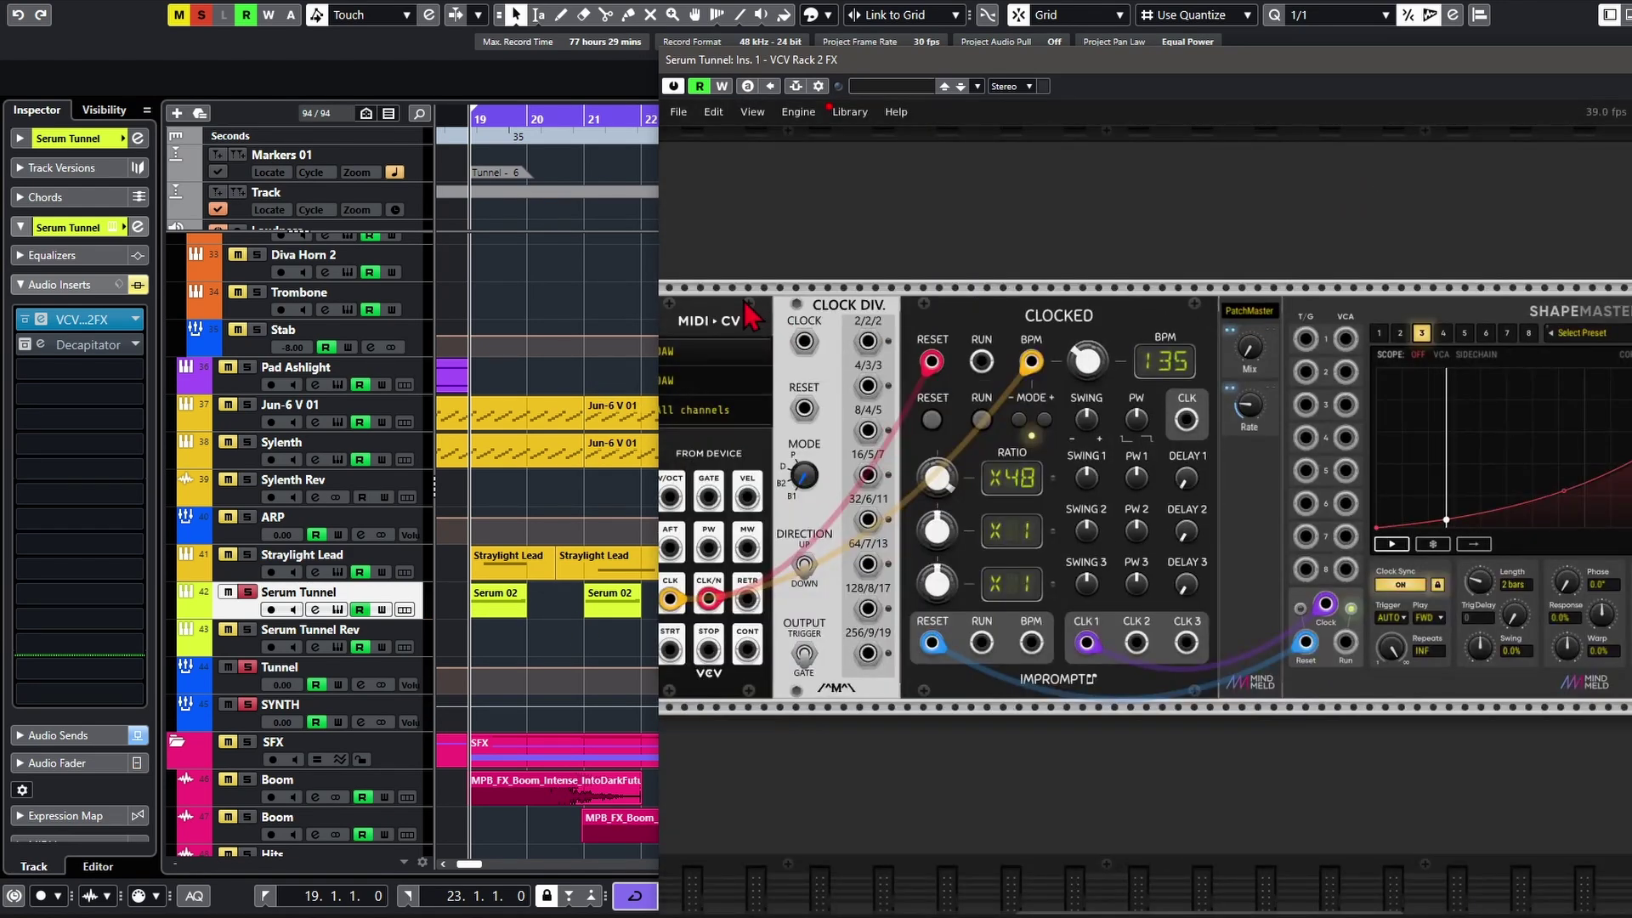
left_click_drag(933, 363, 952, 332)
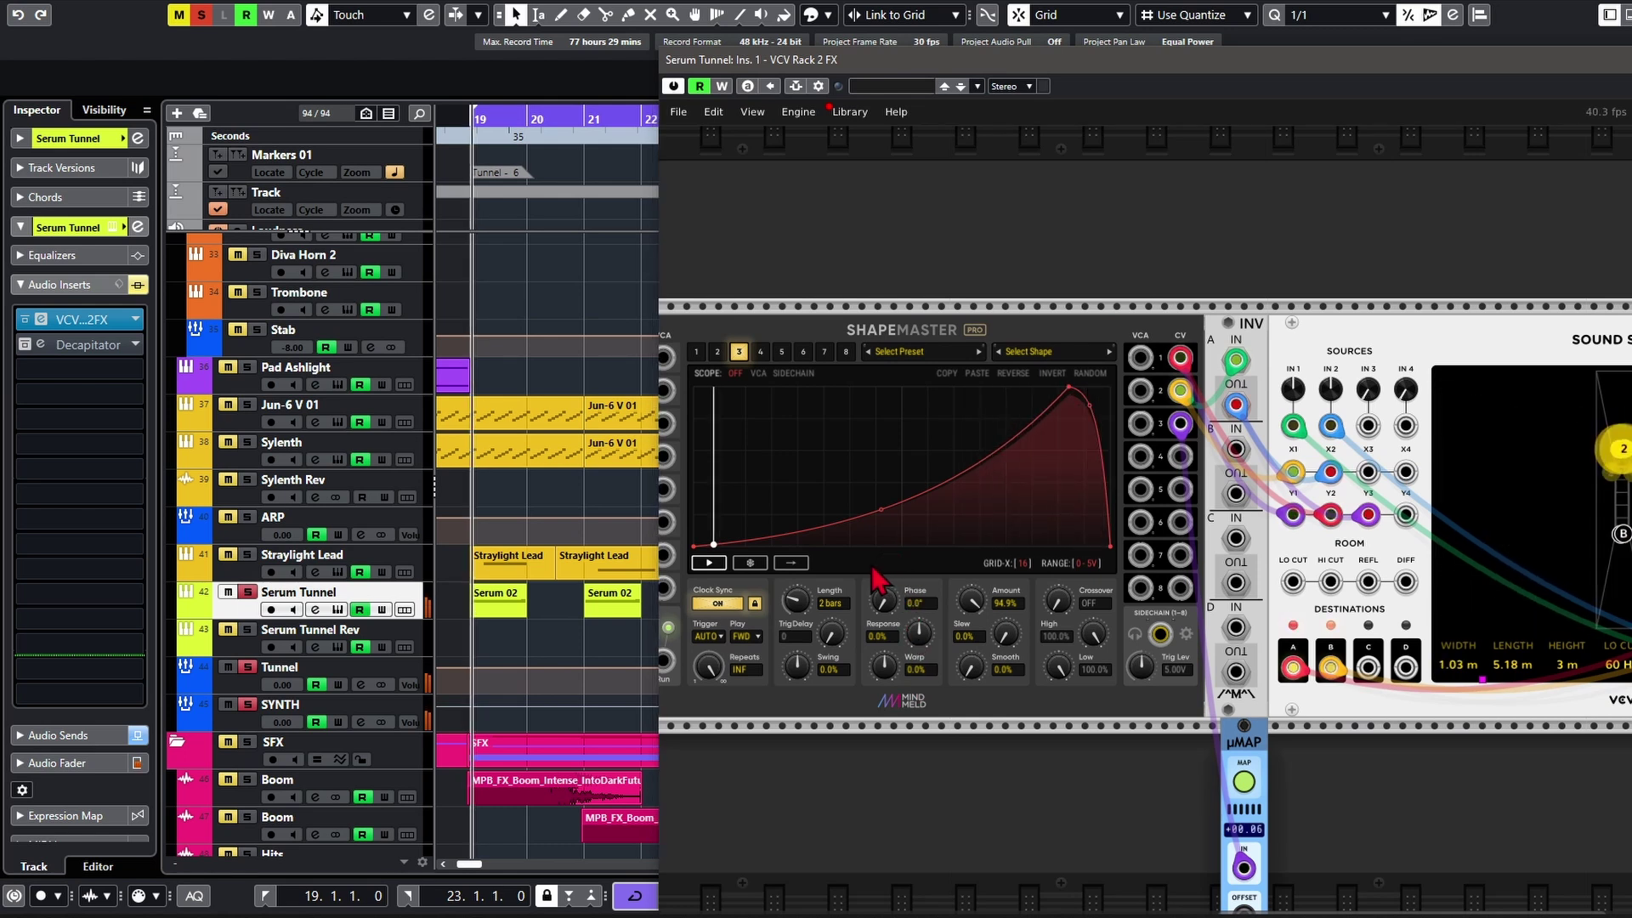
left_click_drag(799, 605, 797, 610)
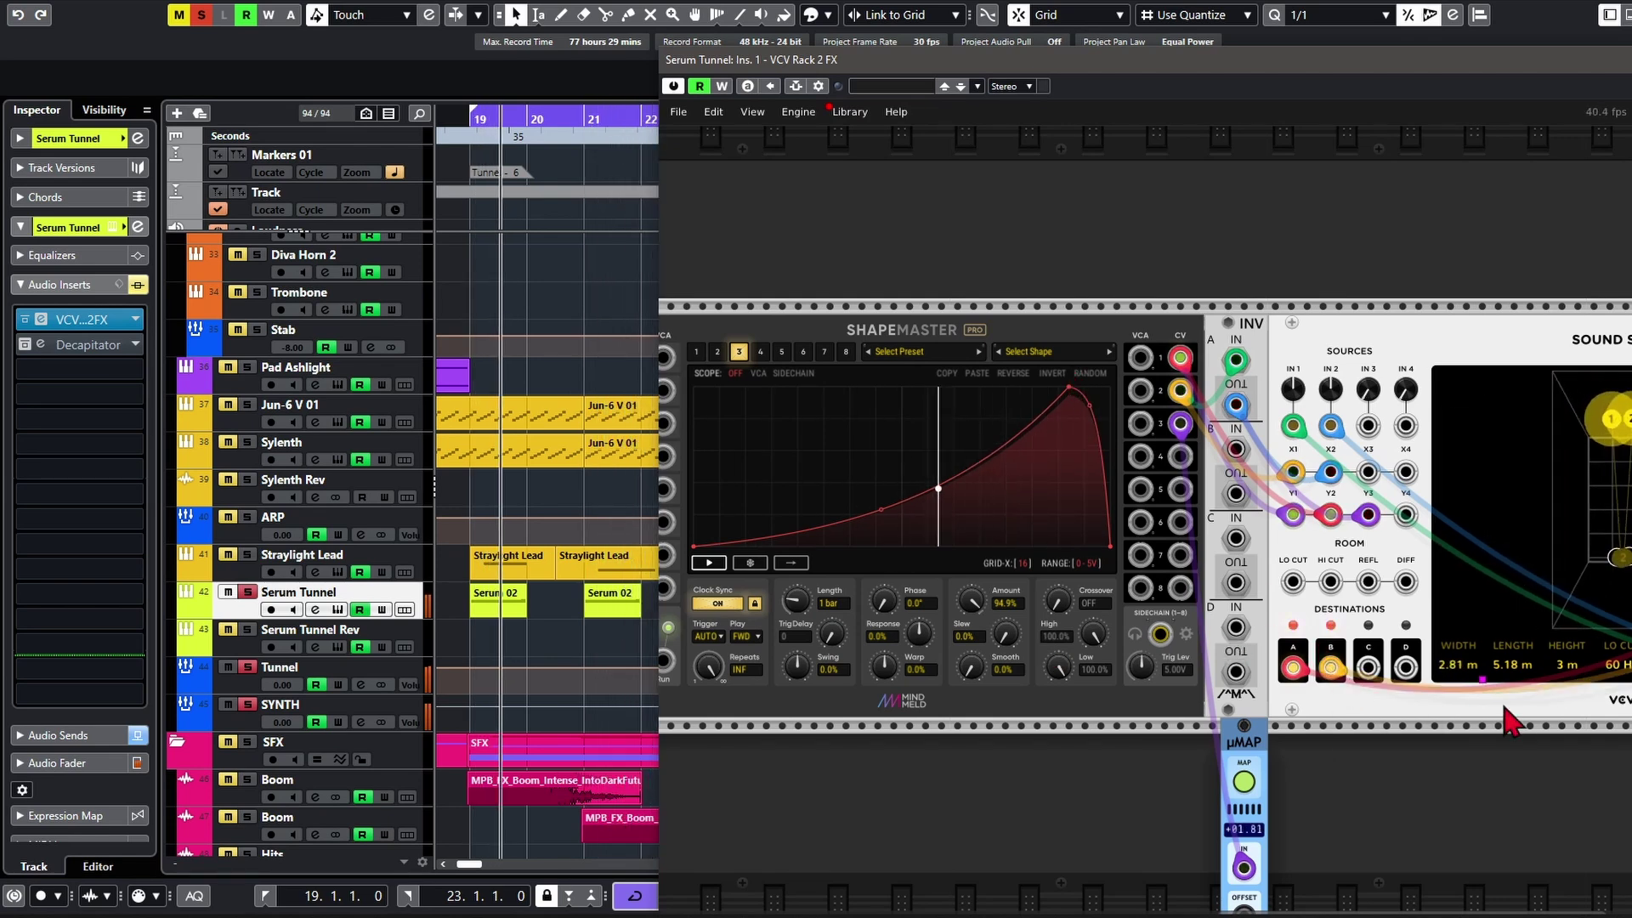
left_click_drag(1533, 735, 1197, 746)
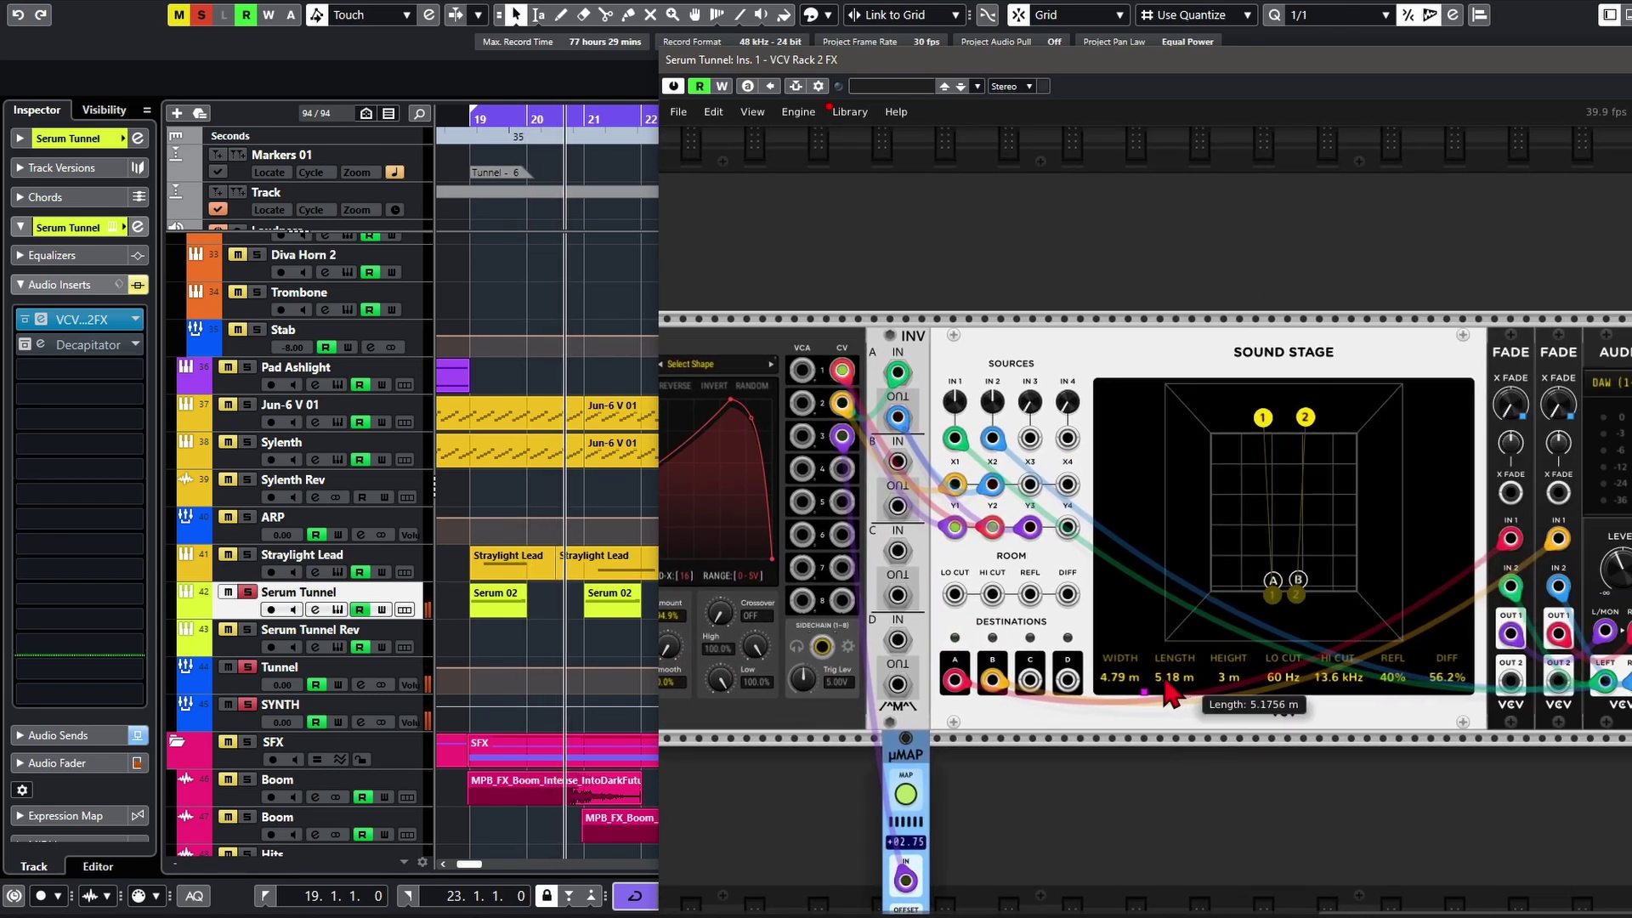
Step: Raise Sound Stage's room reflection (REFL) to 100% and audition the track
left_click_drag(1211, 648, 1008, 675)
left_click_drag(1189, 704, 1190, 687)
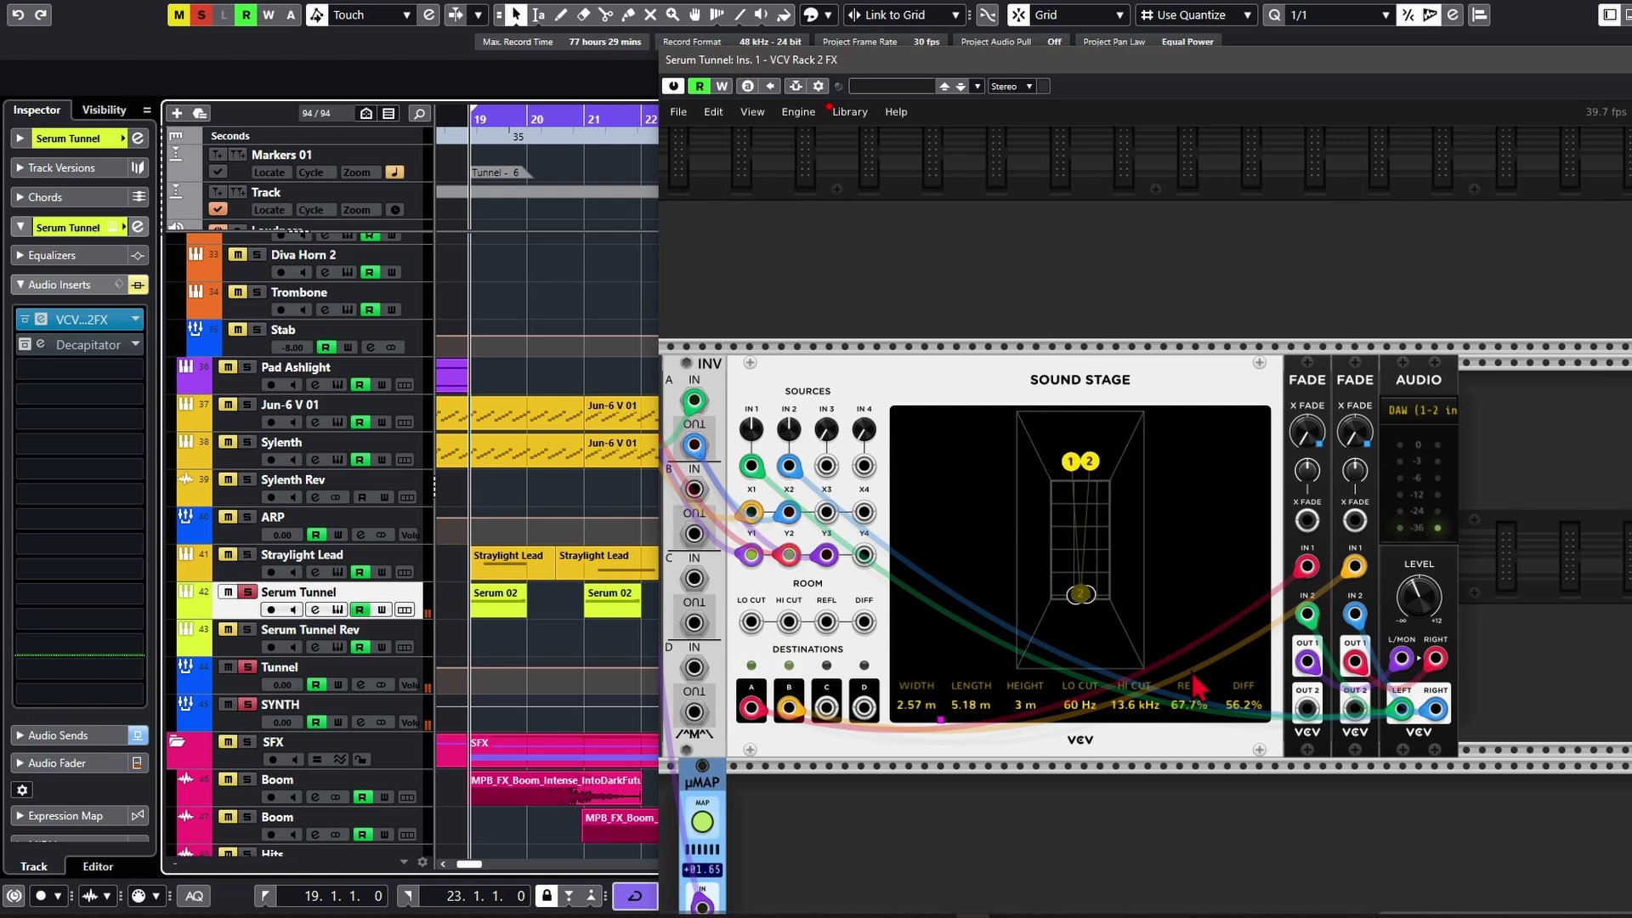
left_click_drag(1190, 704, 1190, 646)
key("space")
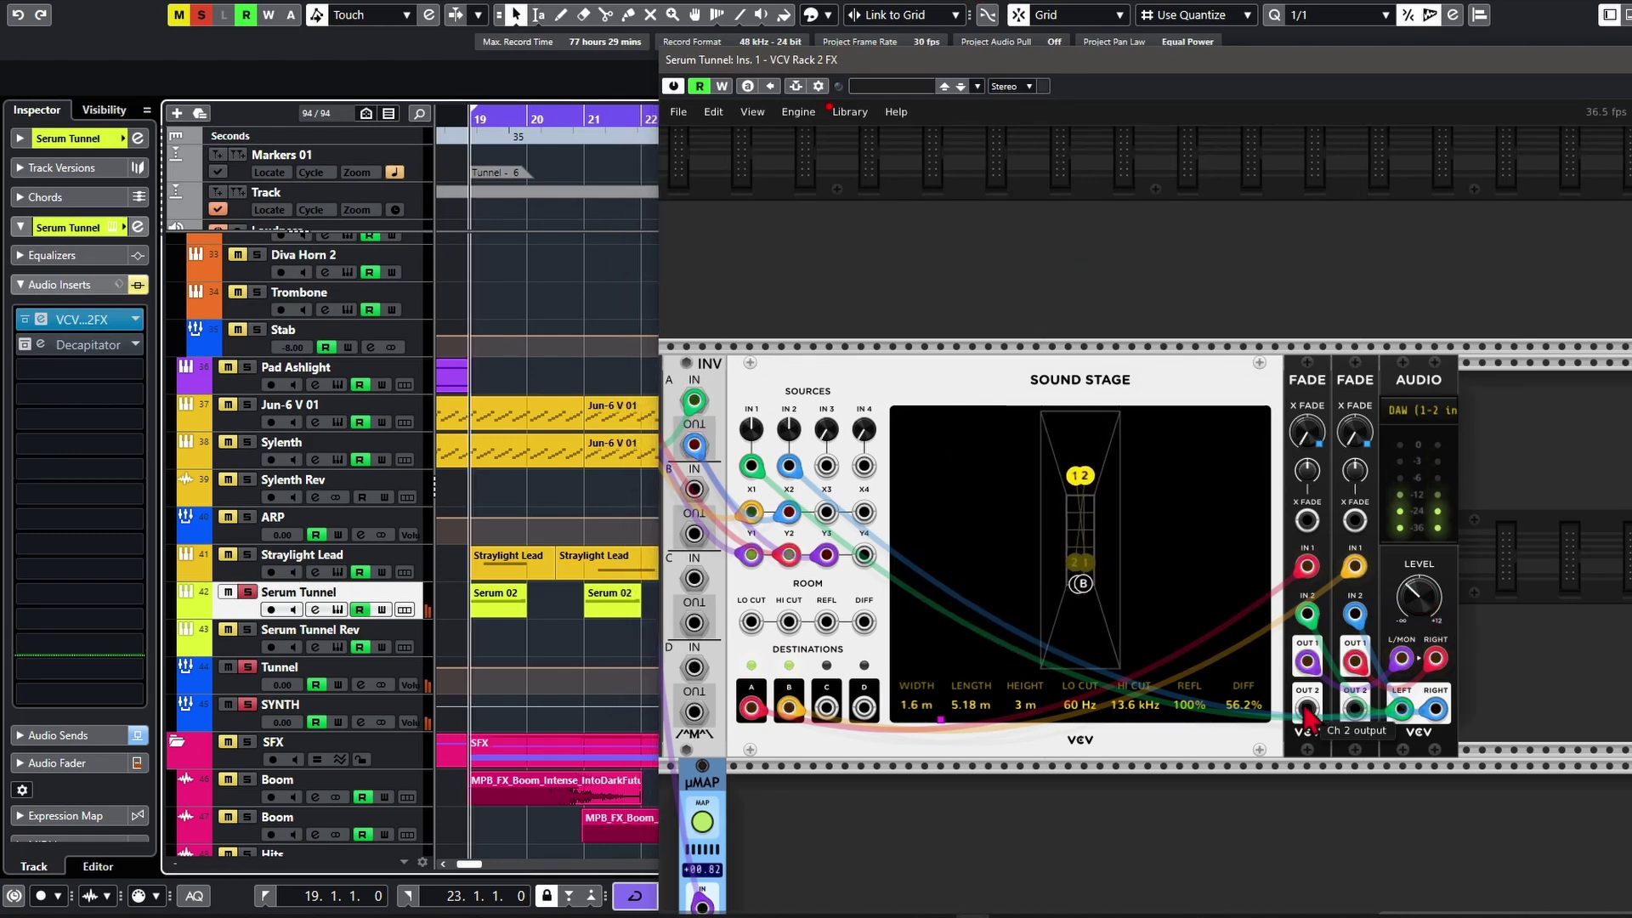
Step: Set Sound Stage's room reflection to 88.7% and diffusion to 100%, and save the VCV Rack patch as a file
left_click_drag(1190, 727, 1190, 730)
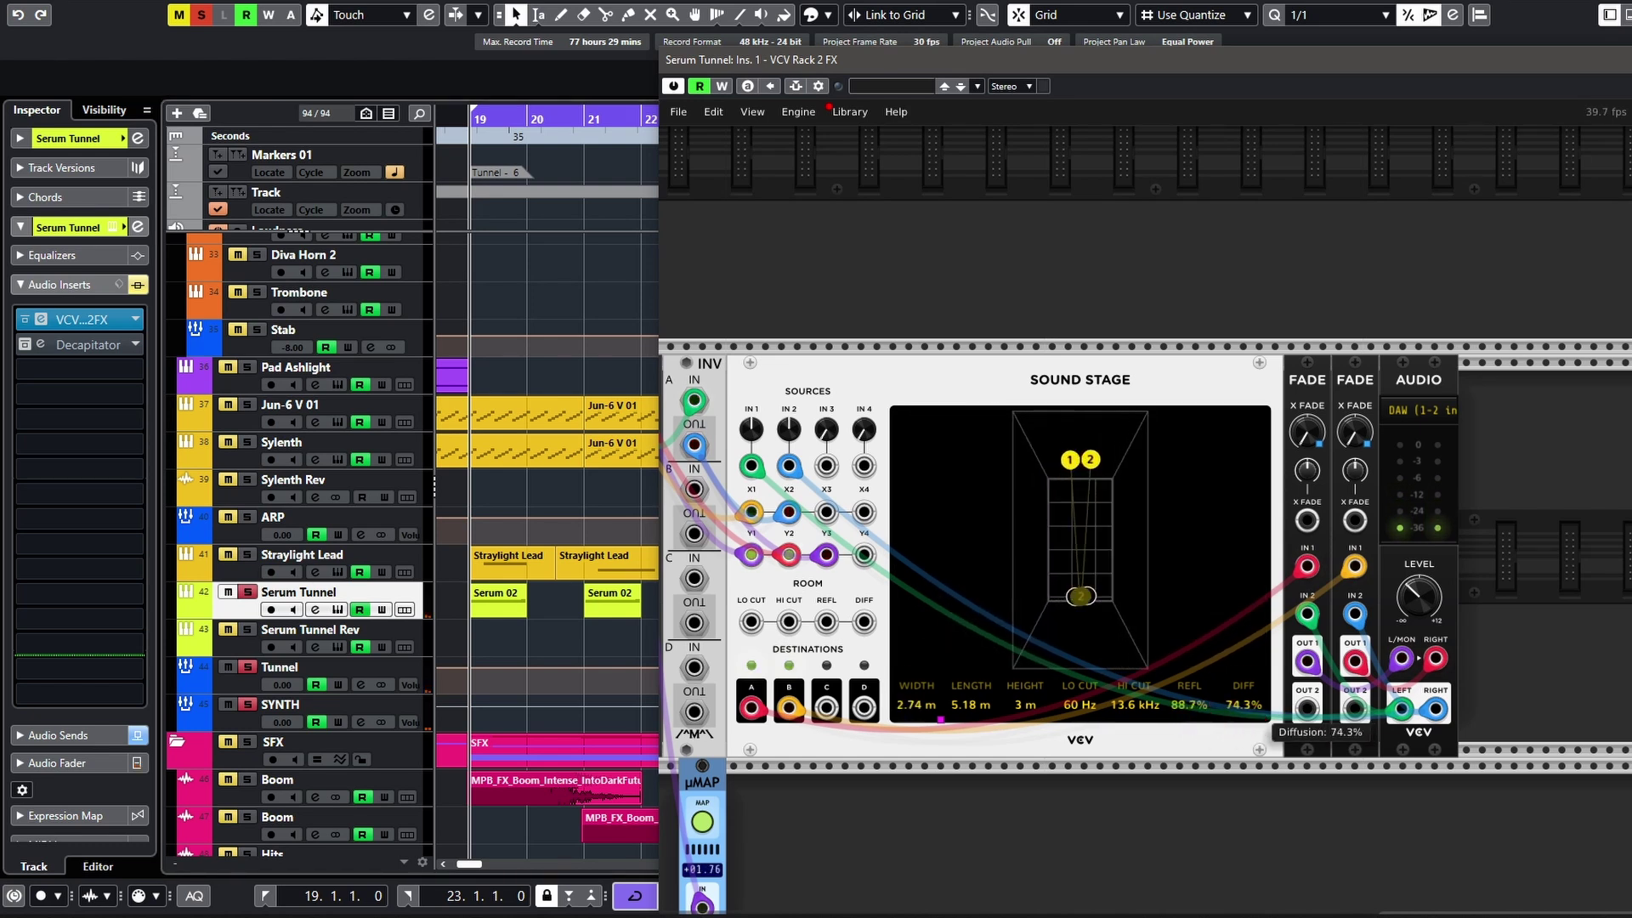
left_click_drag(1244, 724, 1244, 722)
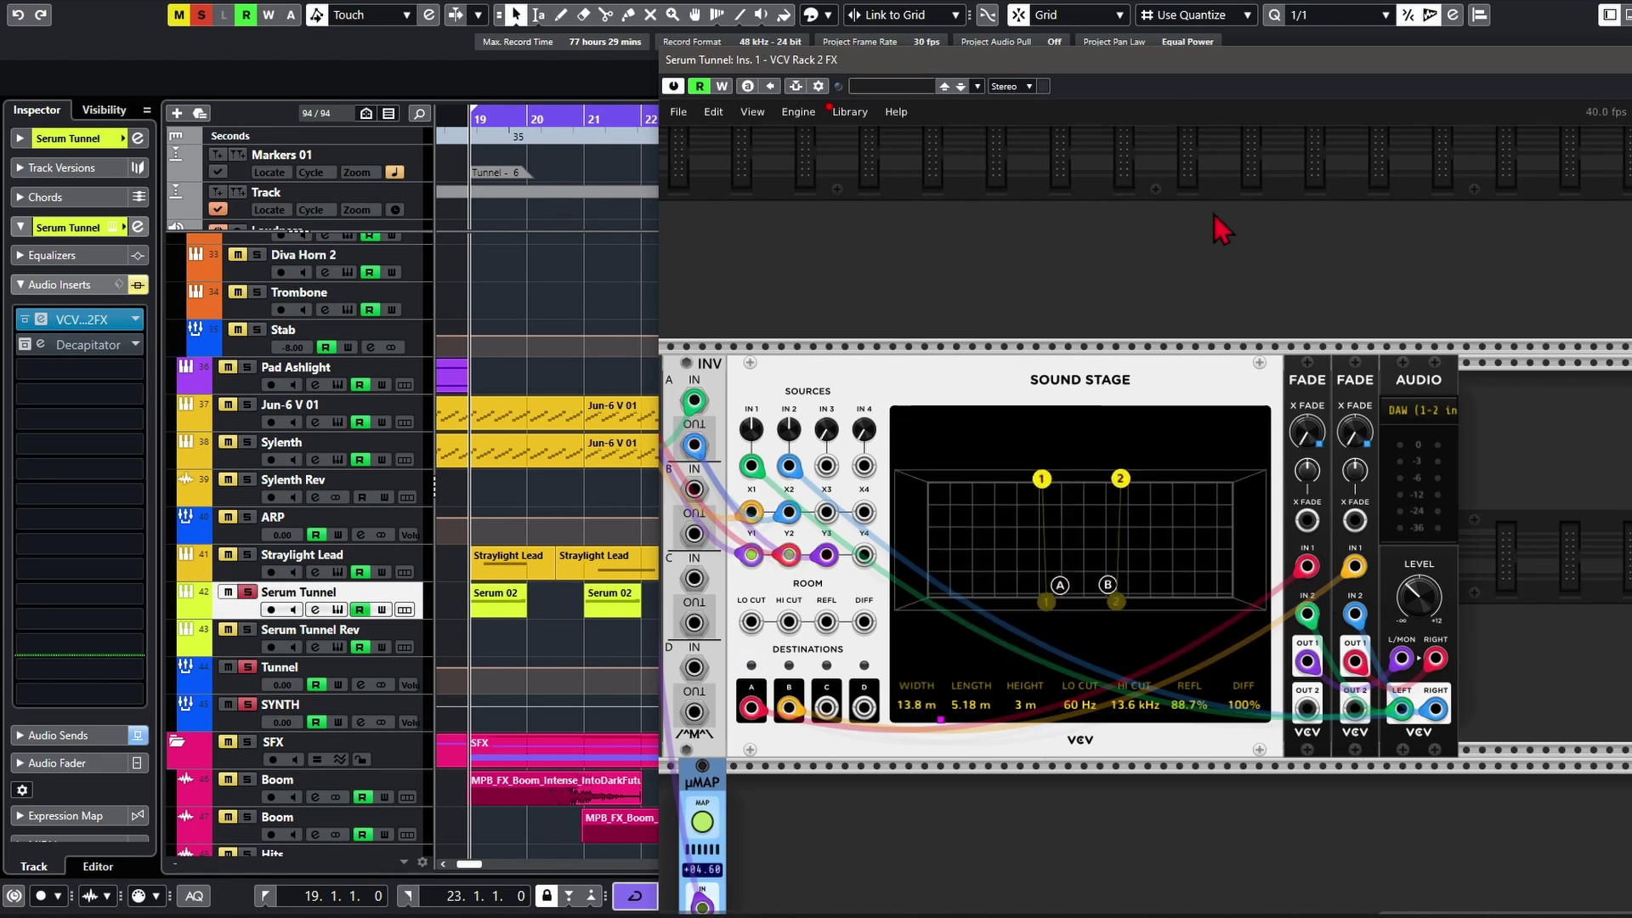
left_click(679, 112)
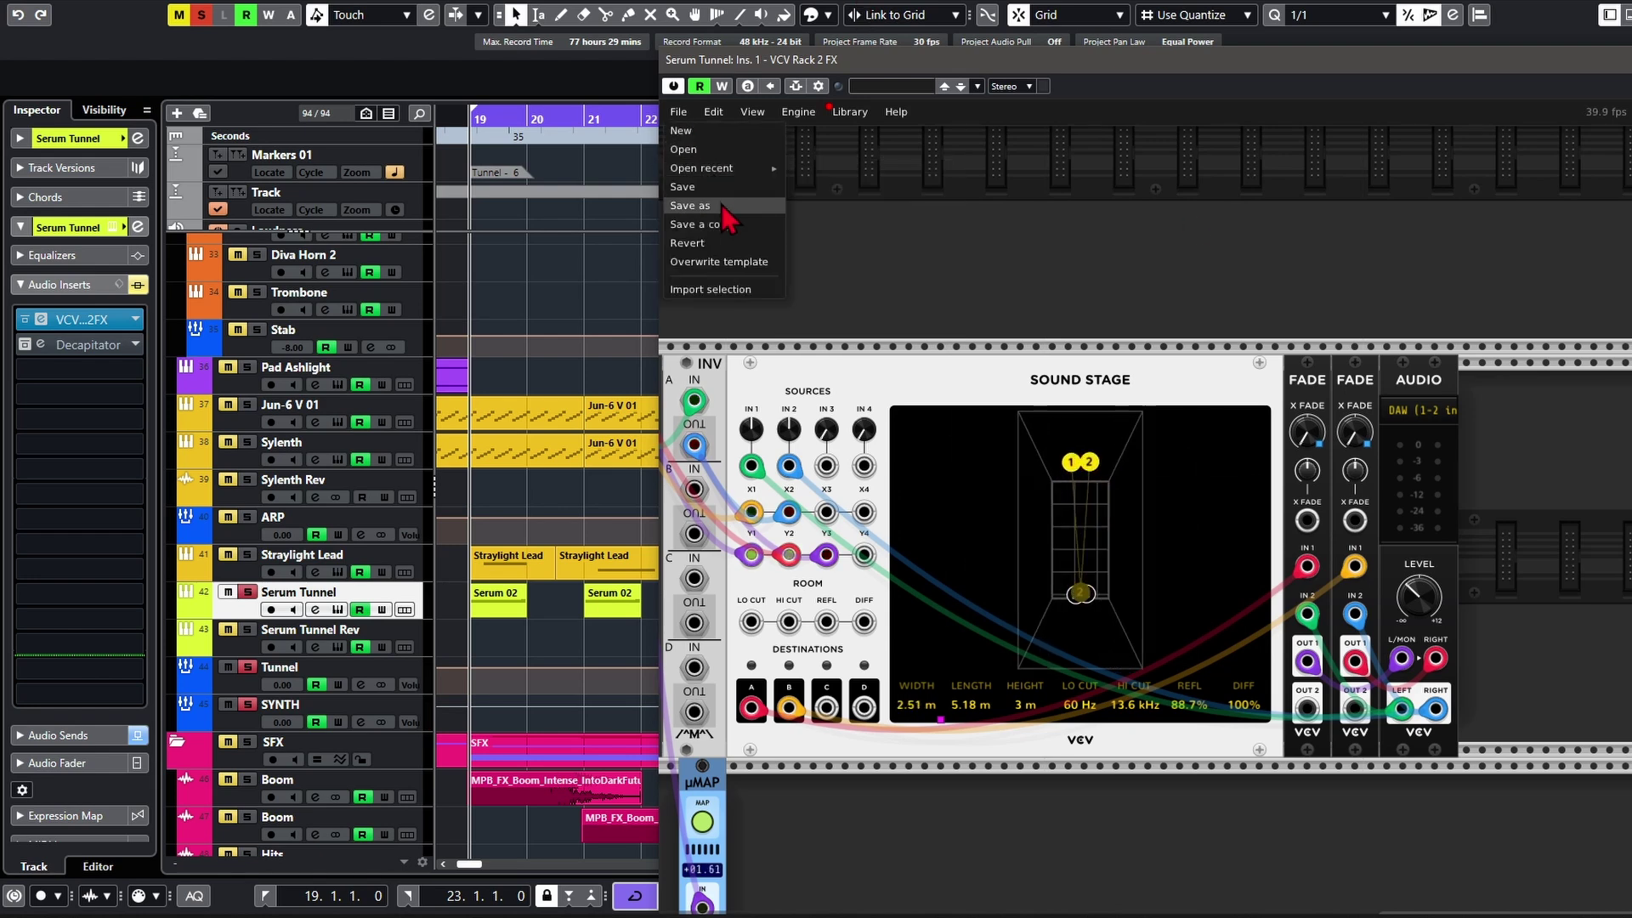
left_click(685, 206)
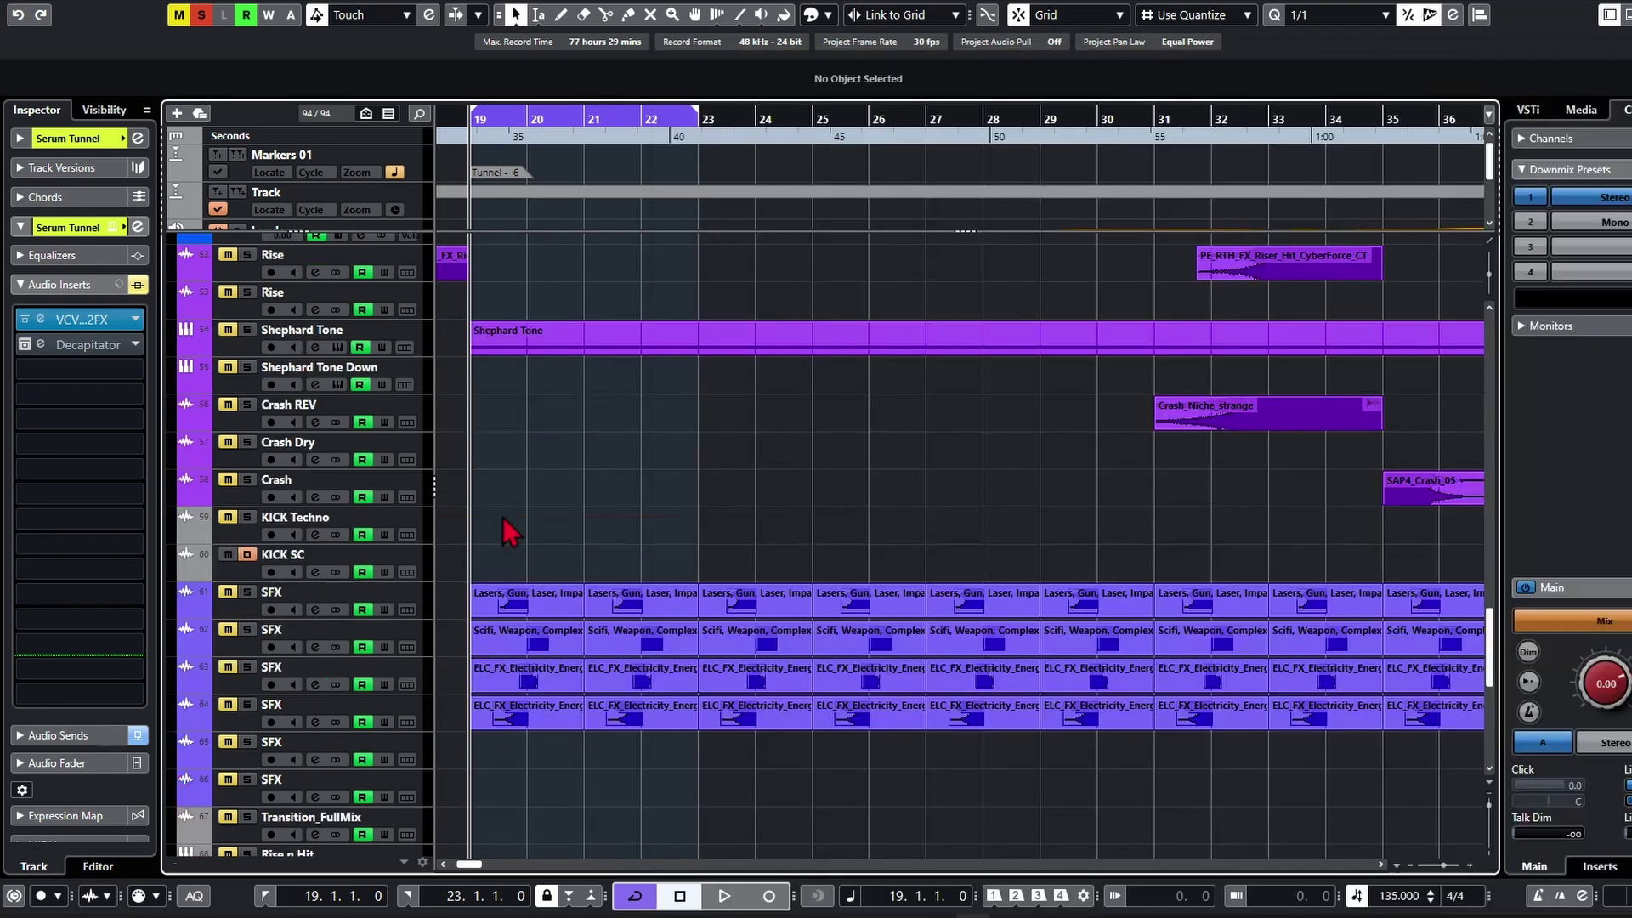
Step: Insert VCV Rack 2 FX on the DRUMS group and open the recently saved Sound Stage patch in it
scroll(514, 468, "down", 5)
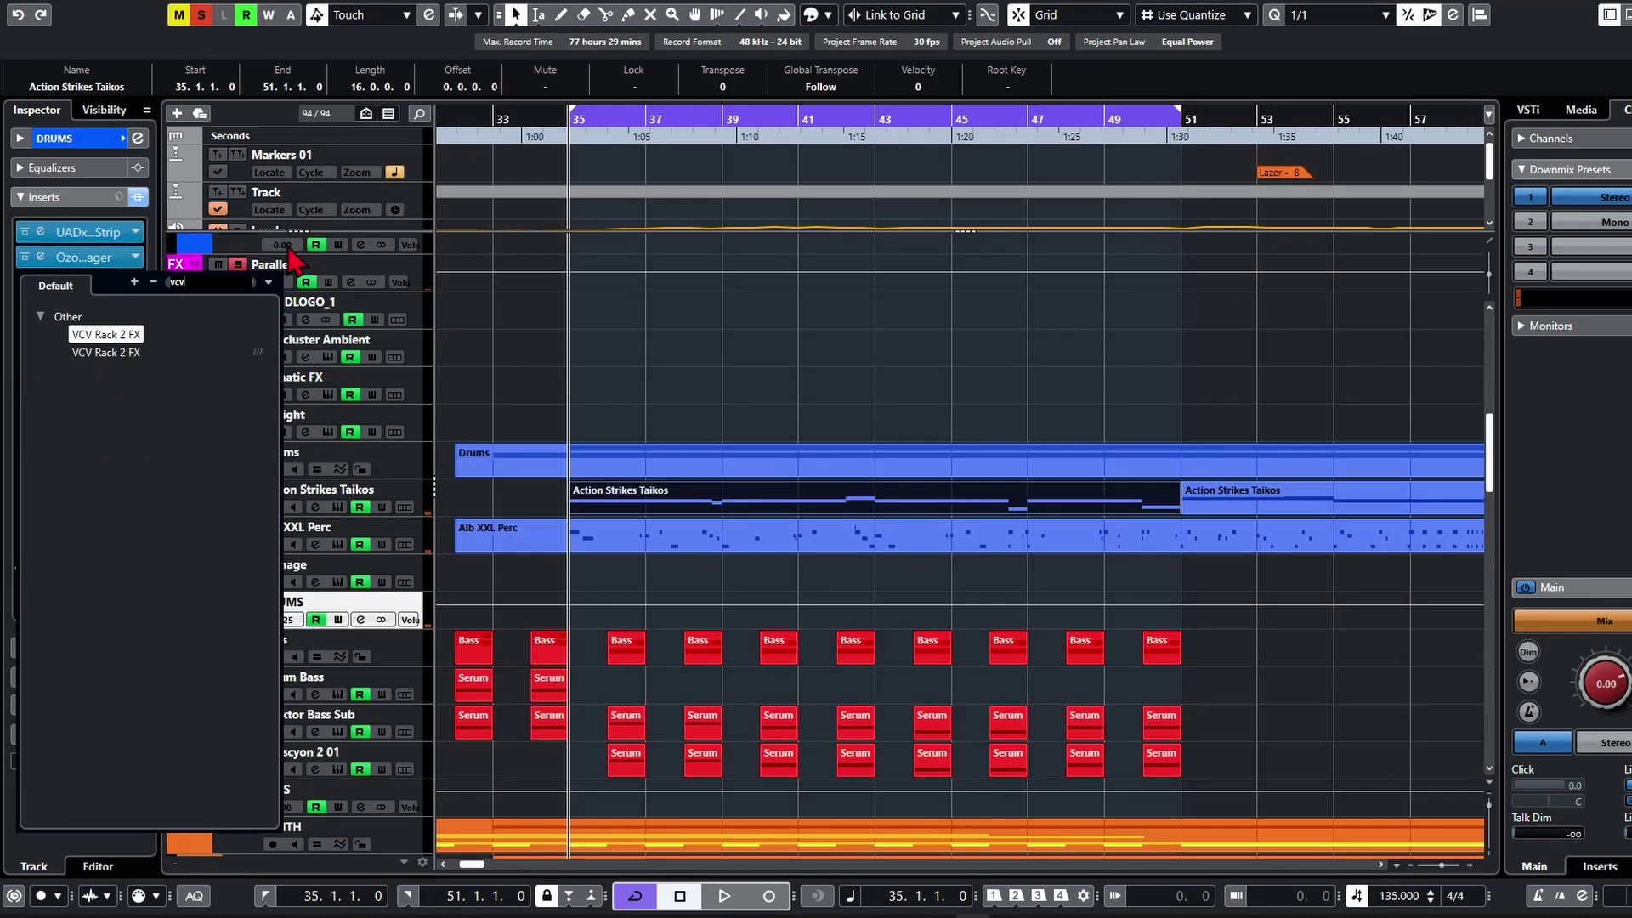
left_click(117, 352)
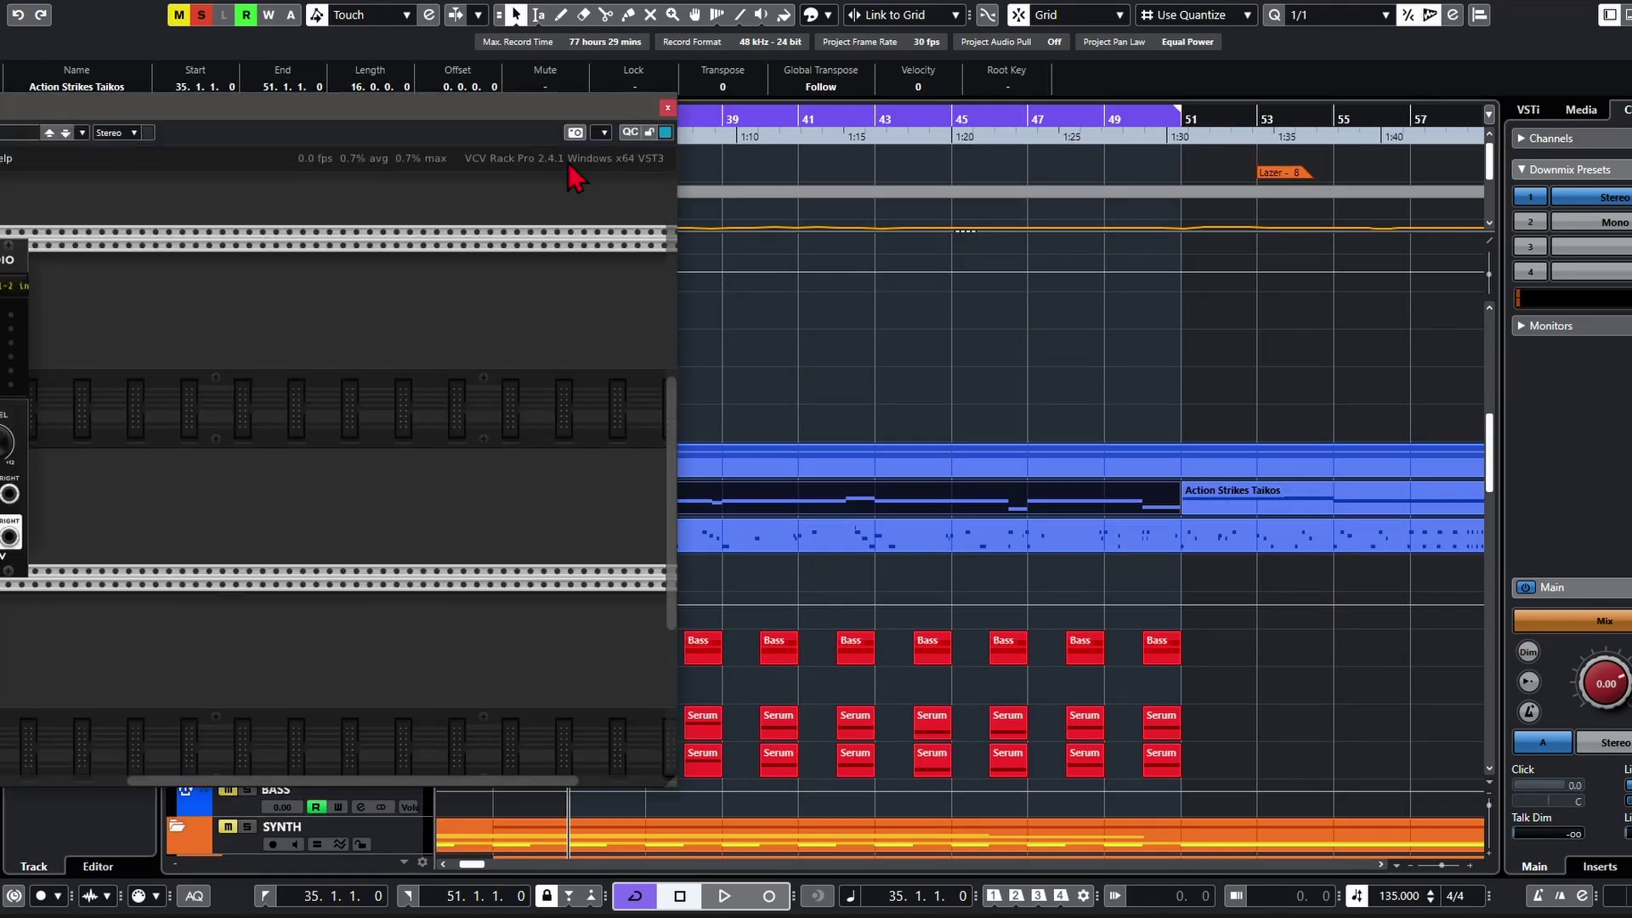
left_click(410, 150)
mouse_move(459, 206)
left_click(623, 226)
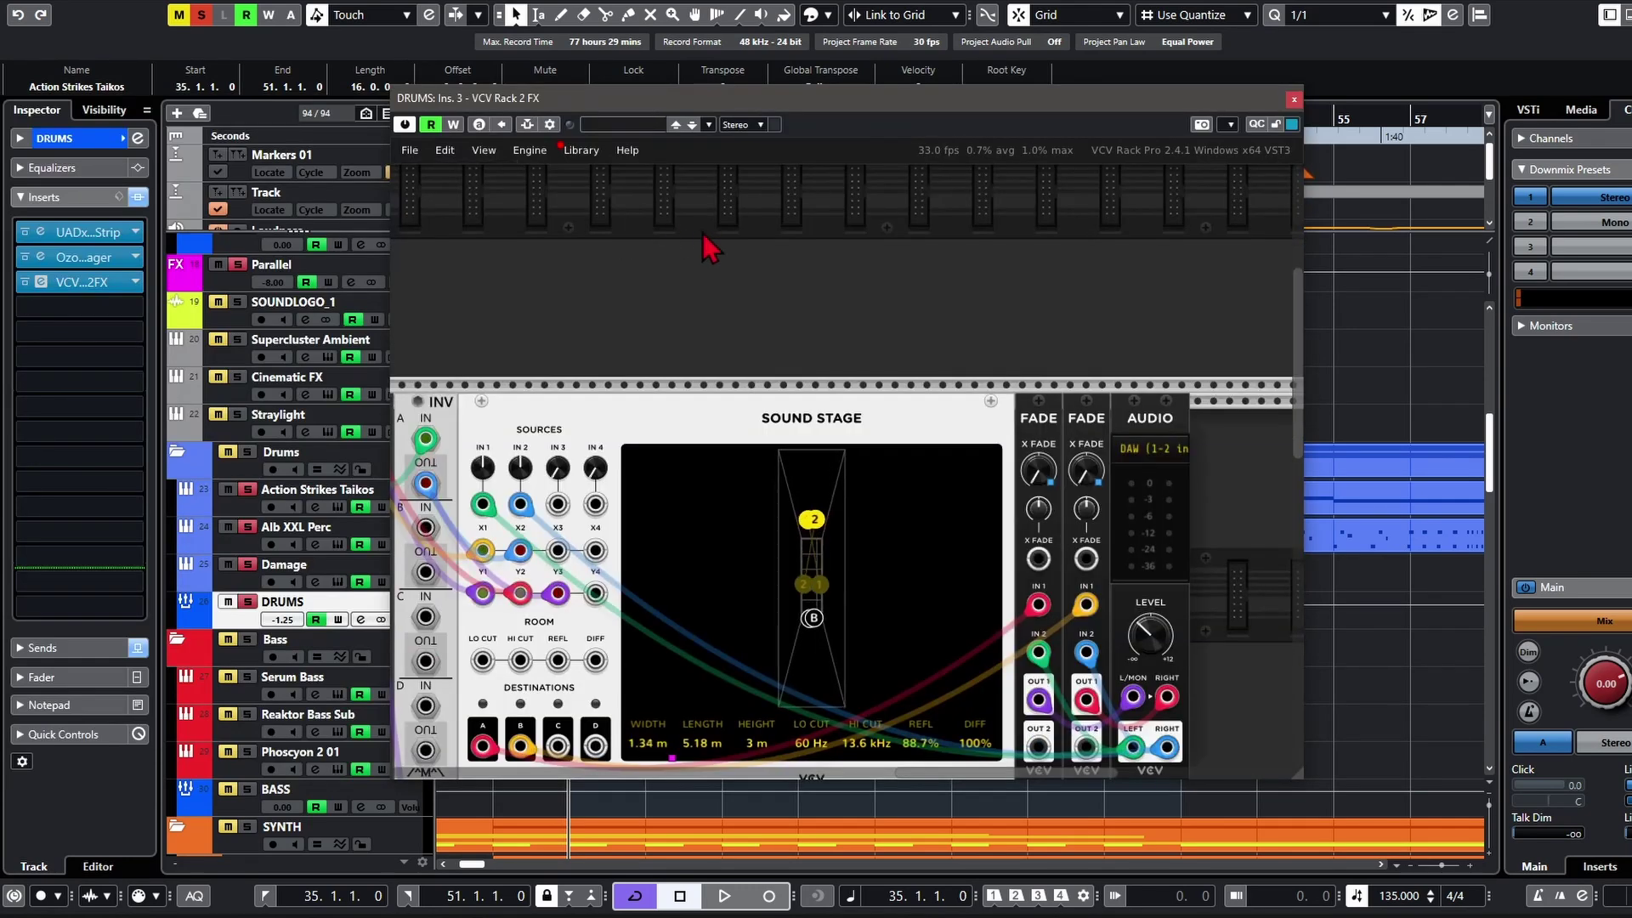
left_click_drag(804, 103, 982, 124)
Step: Lower Sound Stage's diffusion to 0% and audition the drums
key("space")
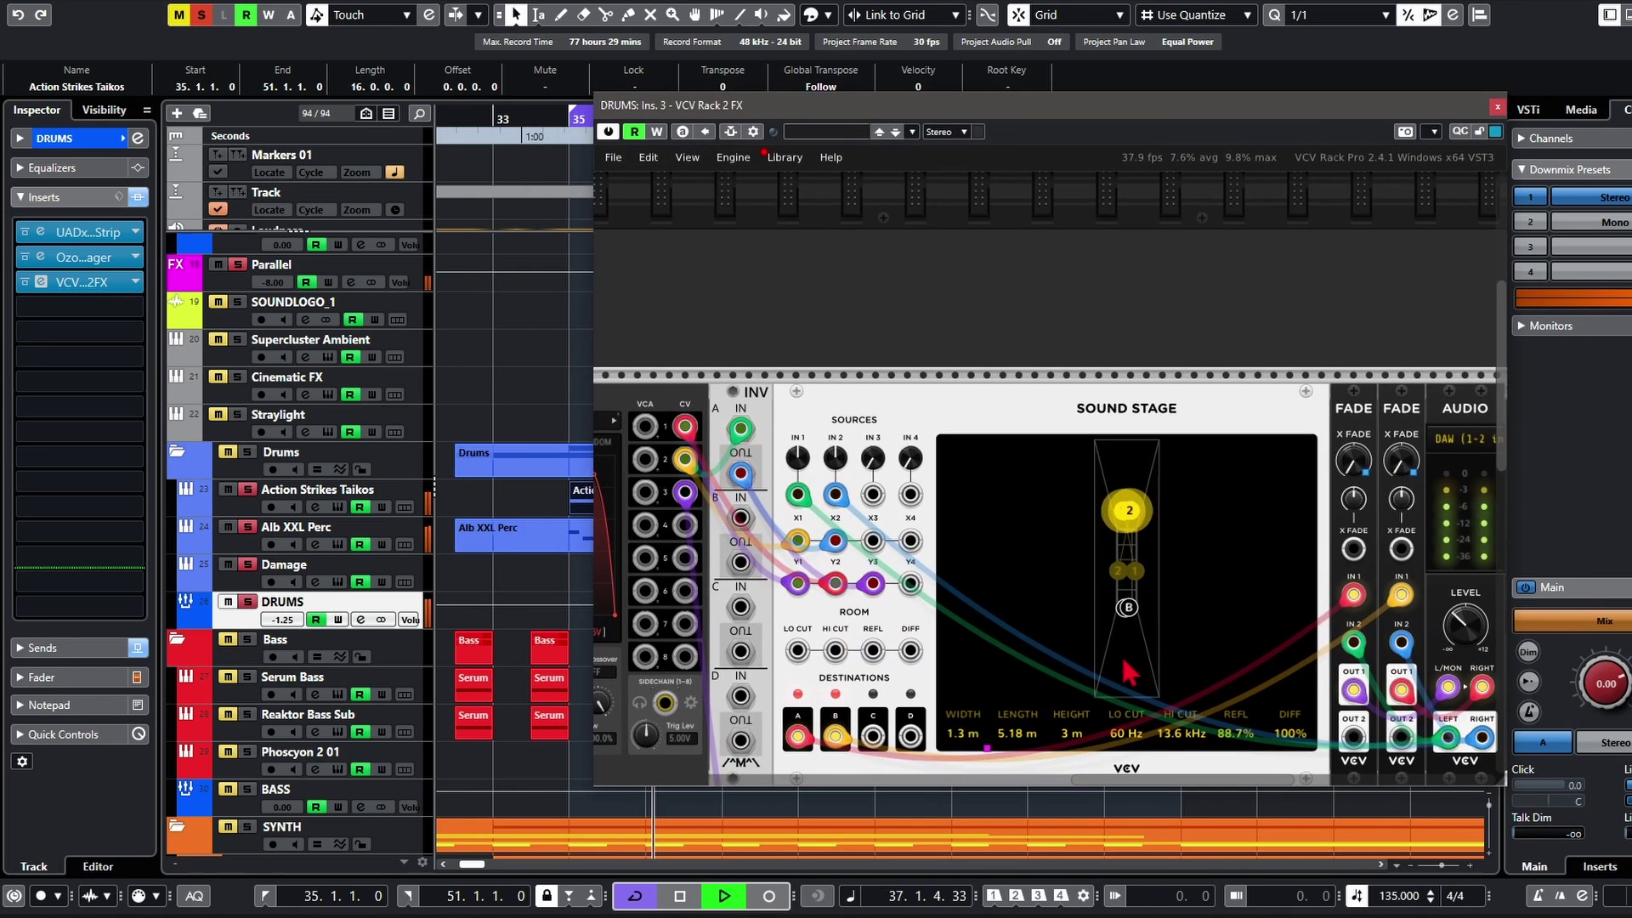
left_click_drag(1299, 738, 1299, 850)
mouse_move(1289, 765)
left_mouse_down()
mouse_move(1289, 787)
mouse_move(1295, 734)
left_mouse_up()
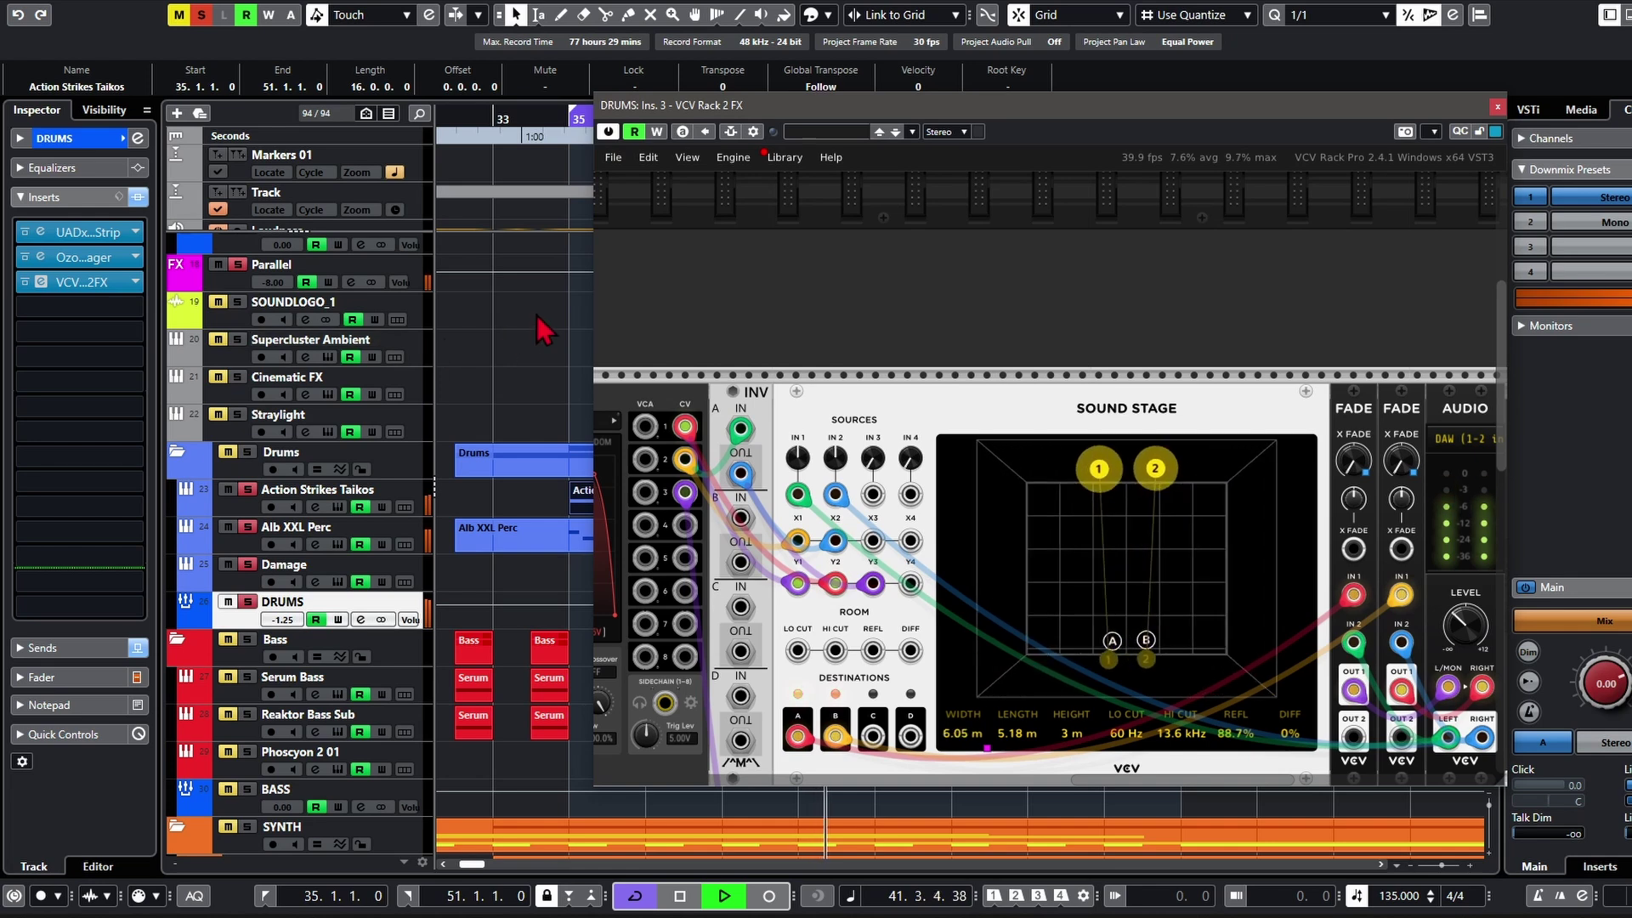
left_click(564, 318)
key("space")
Step: Stop ShapeMaster's channel 3 and adjust µMAP's input offset to hold Sound Stage's room width at 5.29 m
scroll(829, 362, "down", 1)
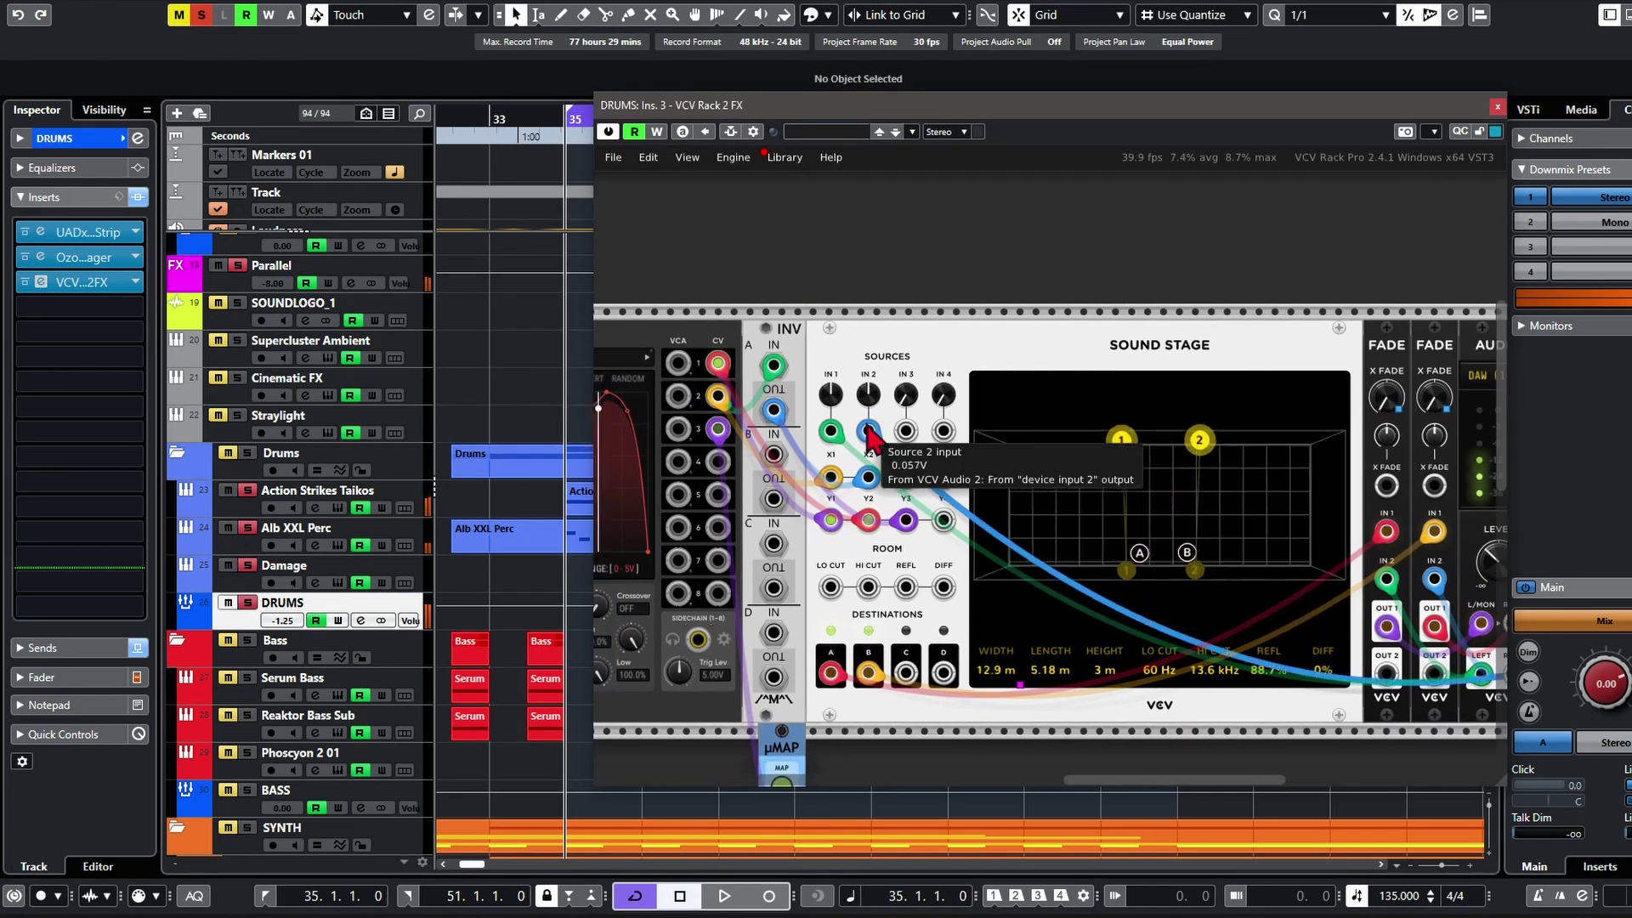
scroll(730, 642, "down", 3)
scroll(732, 649, "left", 12)
scroll(889, 533, "up", 3)
left_click(866, 284)
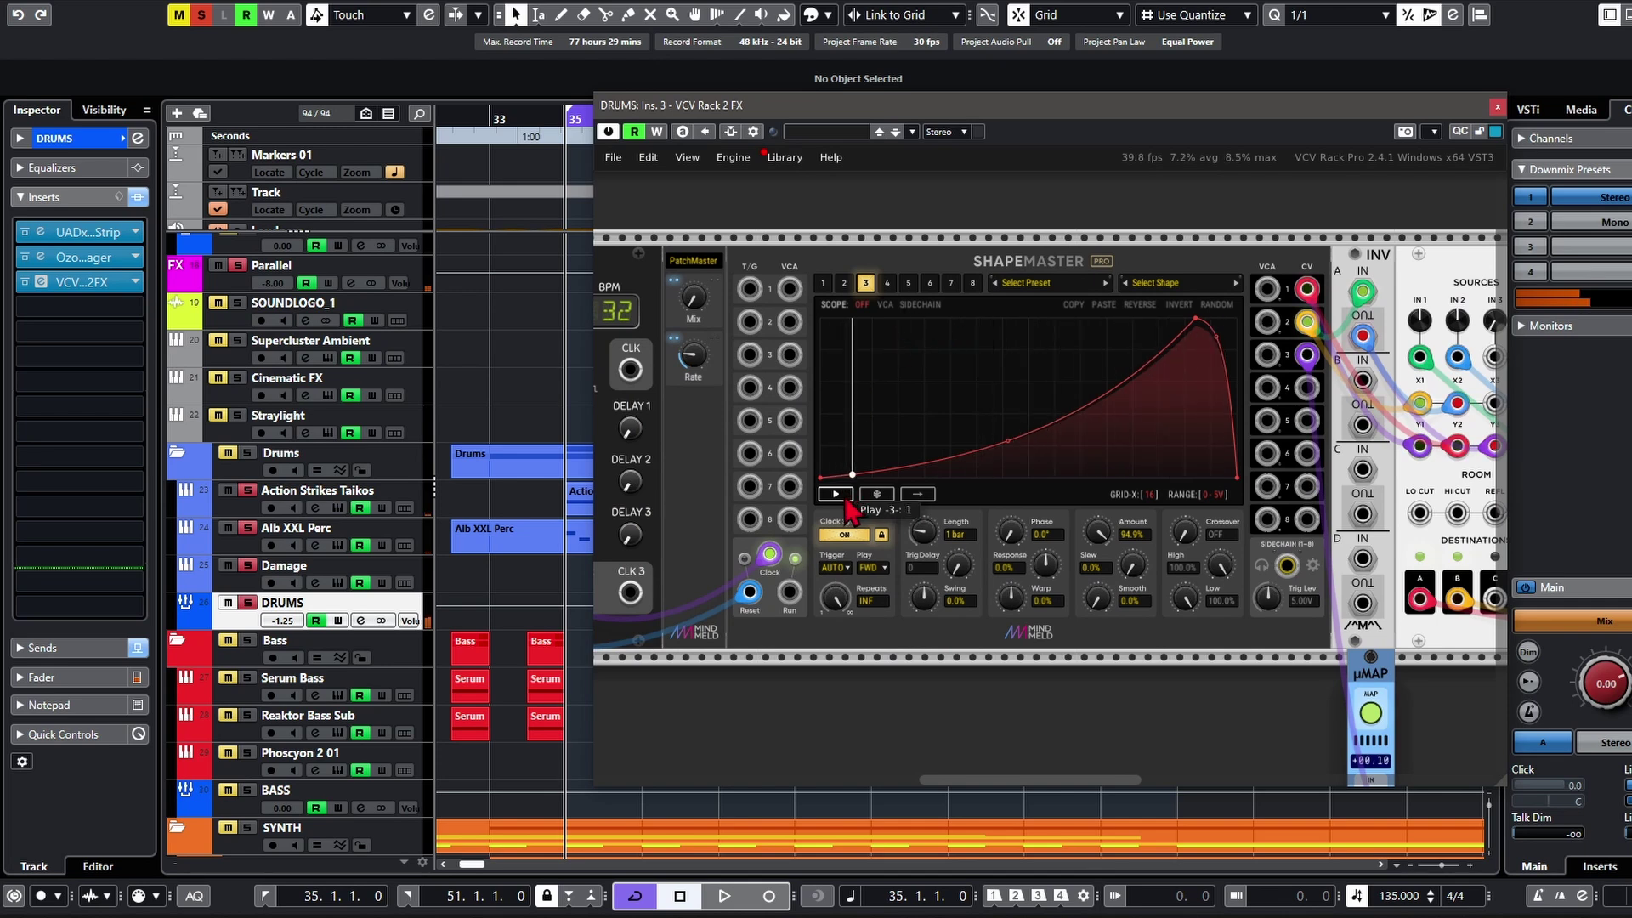
left_click_drag(1207, 668, 484, 706)
left_click_drag(998, 721, 1238, 702)
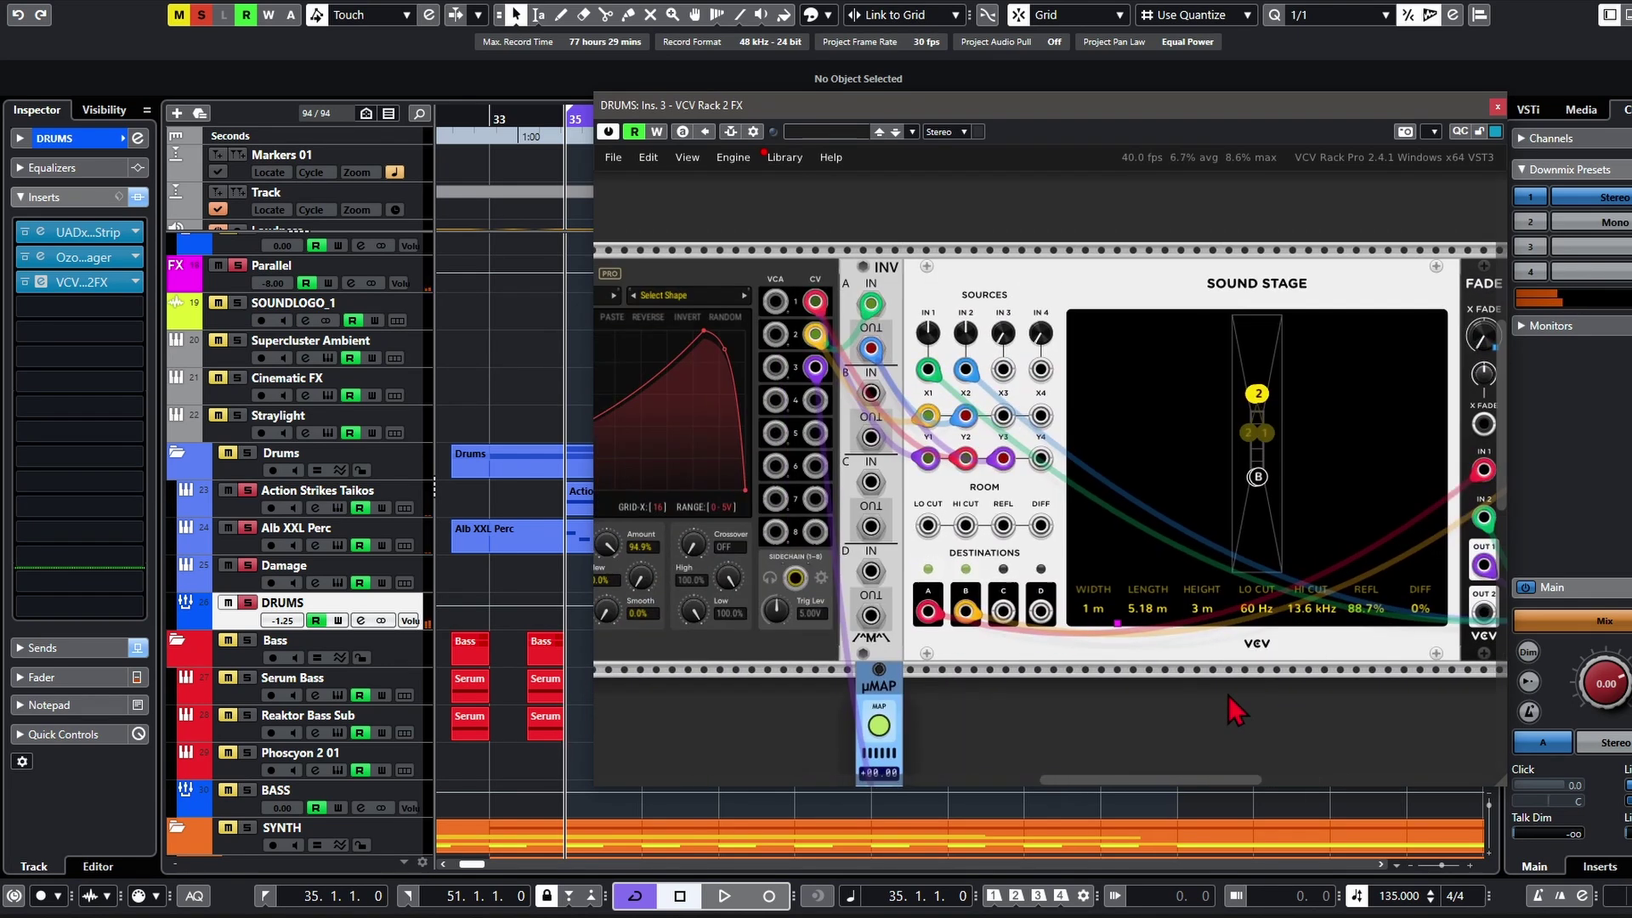
scroll(1160, 629, "down", 3)
scroll(1161, 629, "right", 2)
left_click_drag(736, 562, 736, 570)
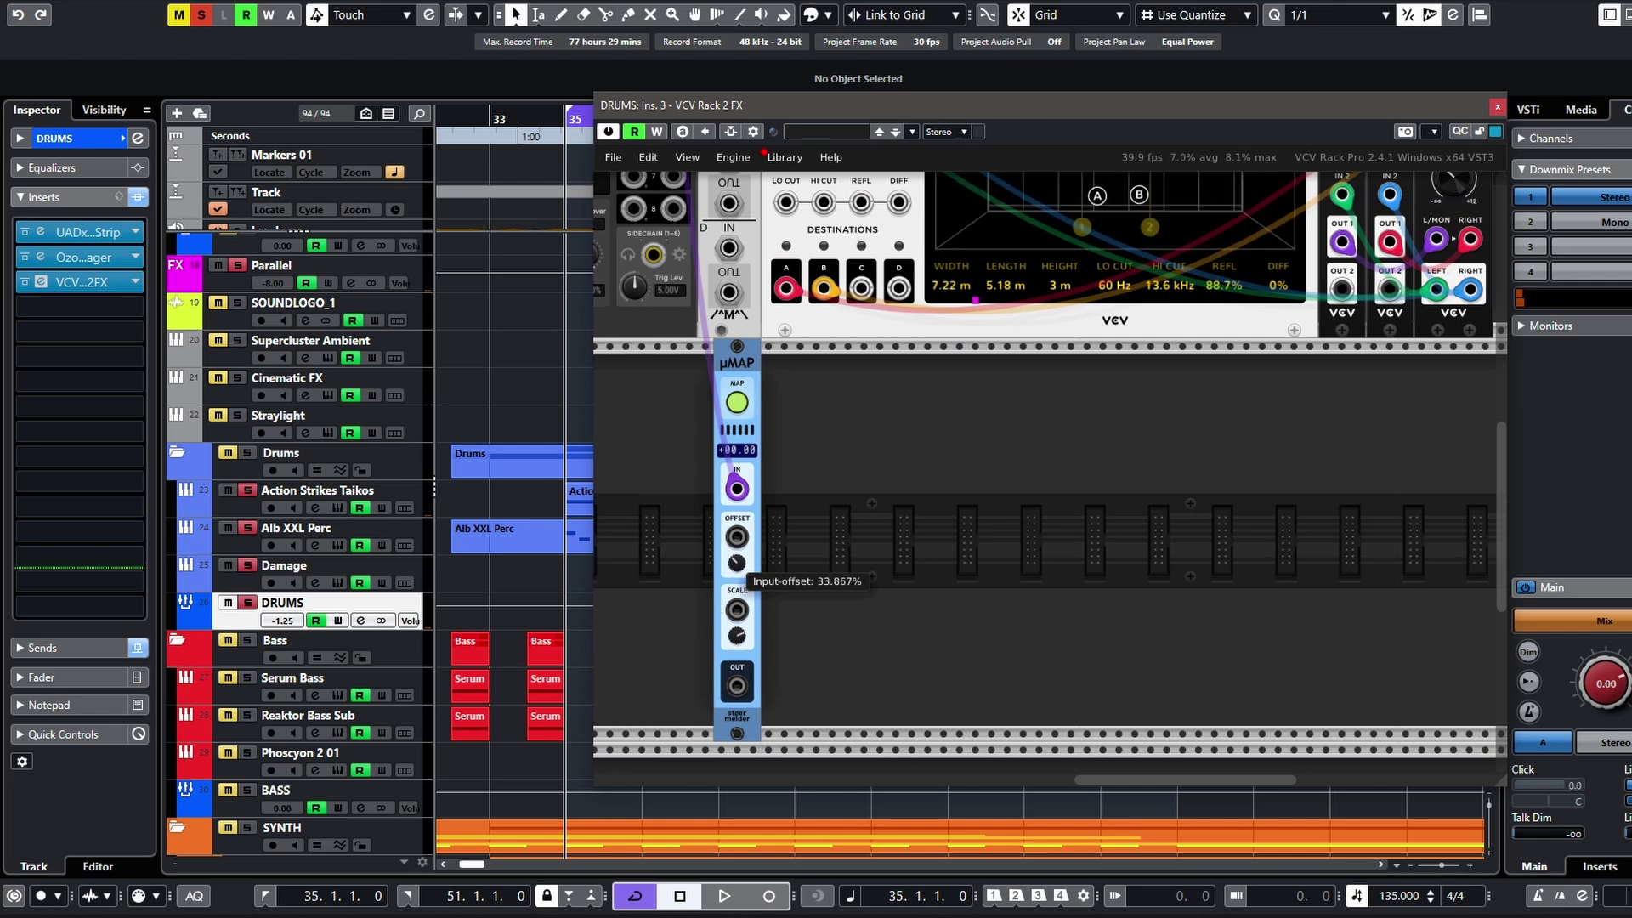
Step: Lower Sound Stage's reflection to 51.5% and audition the drums, comparing 0% diffusion with 100% and leaving it at 100%
key("space")
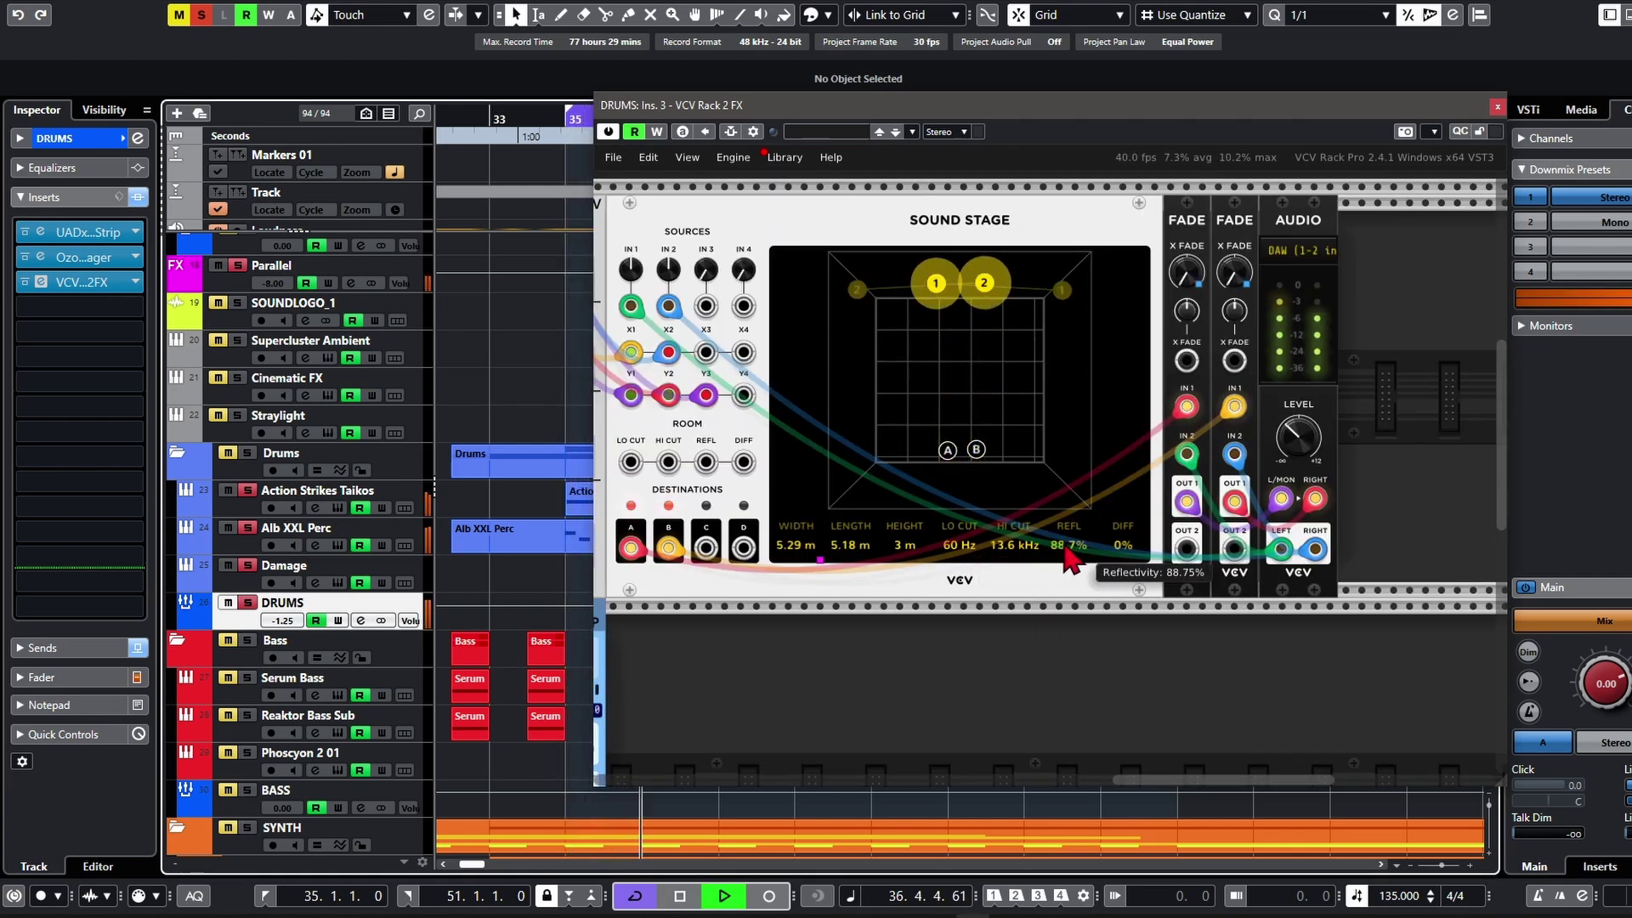
left_click_drag(1082, 551, 1081, 646)
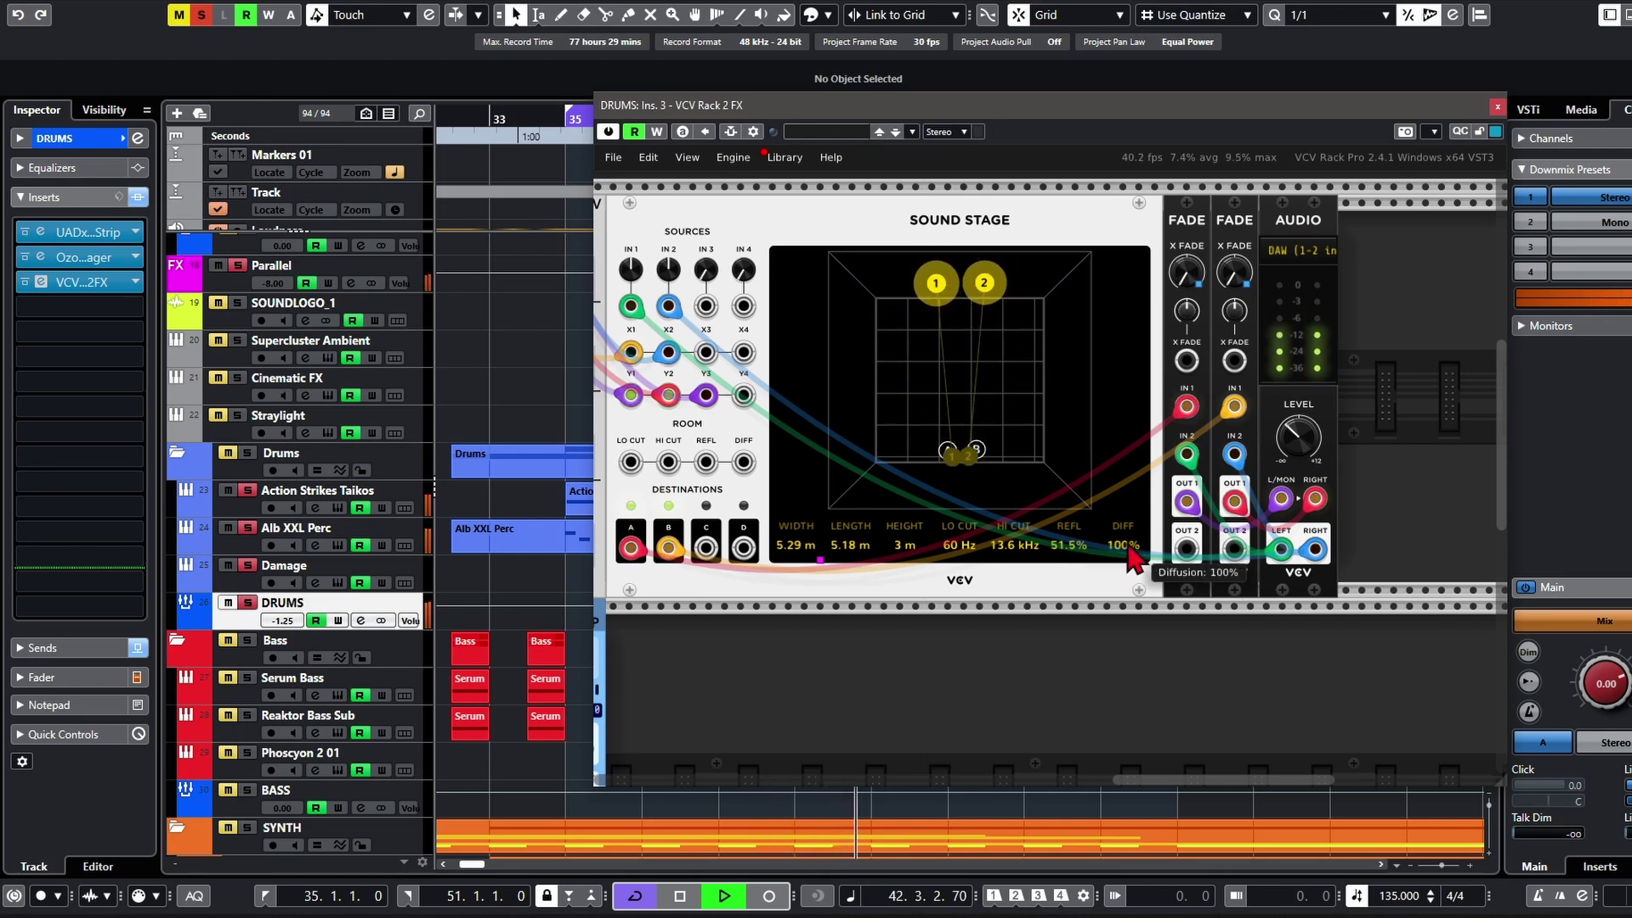
key("space")
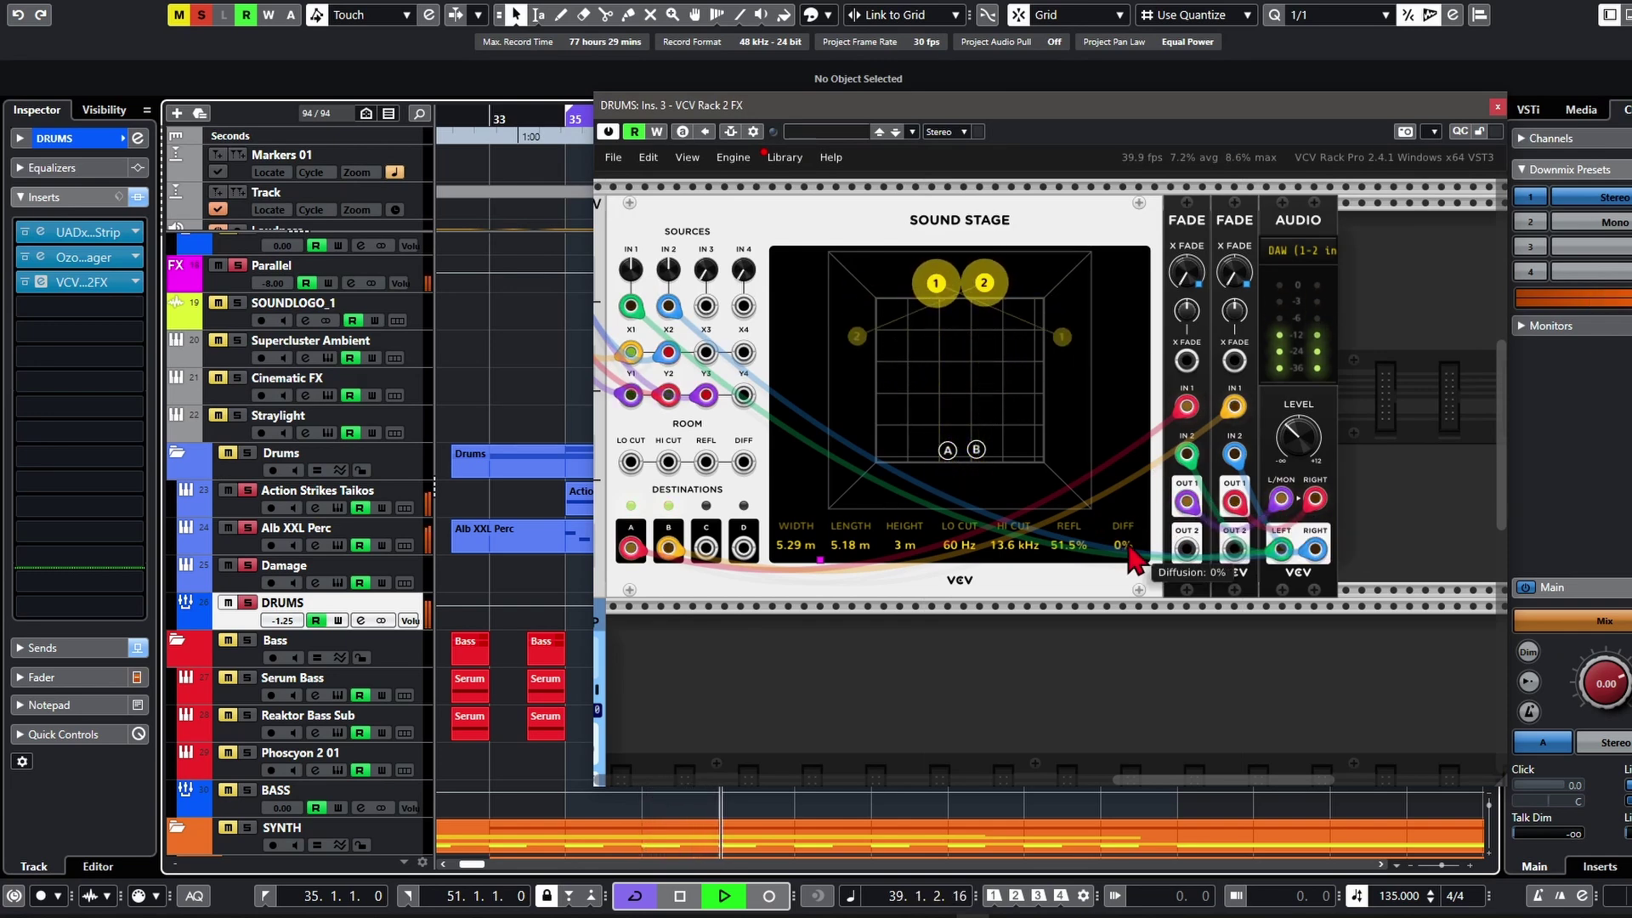
left_click_drag(1131, 549, 1132, 542)
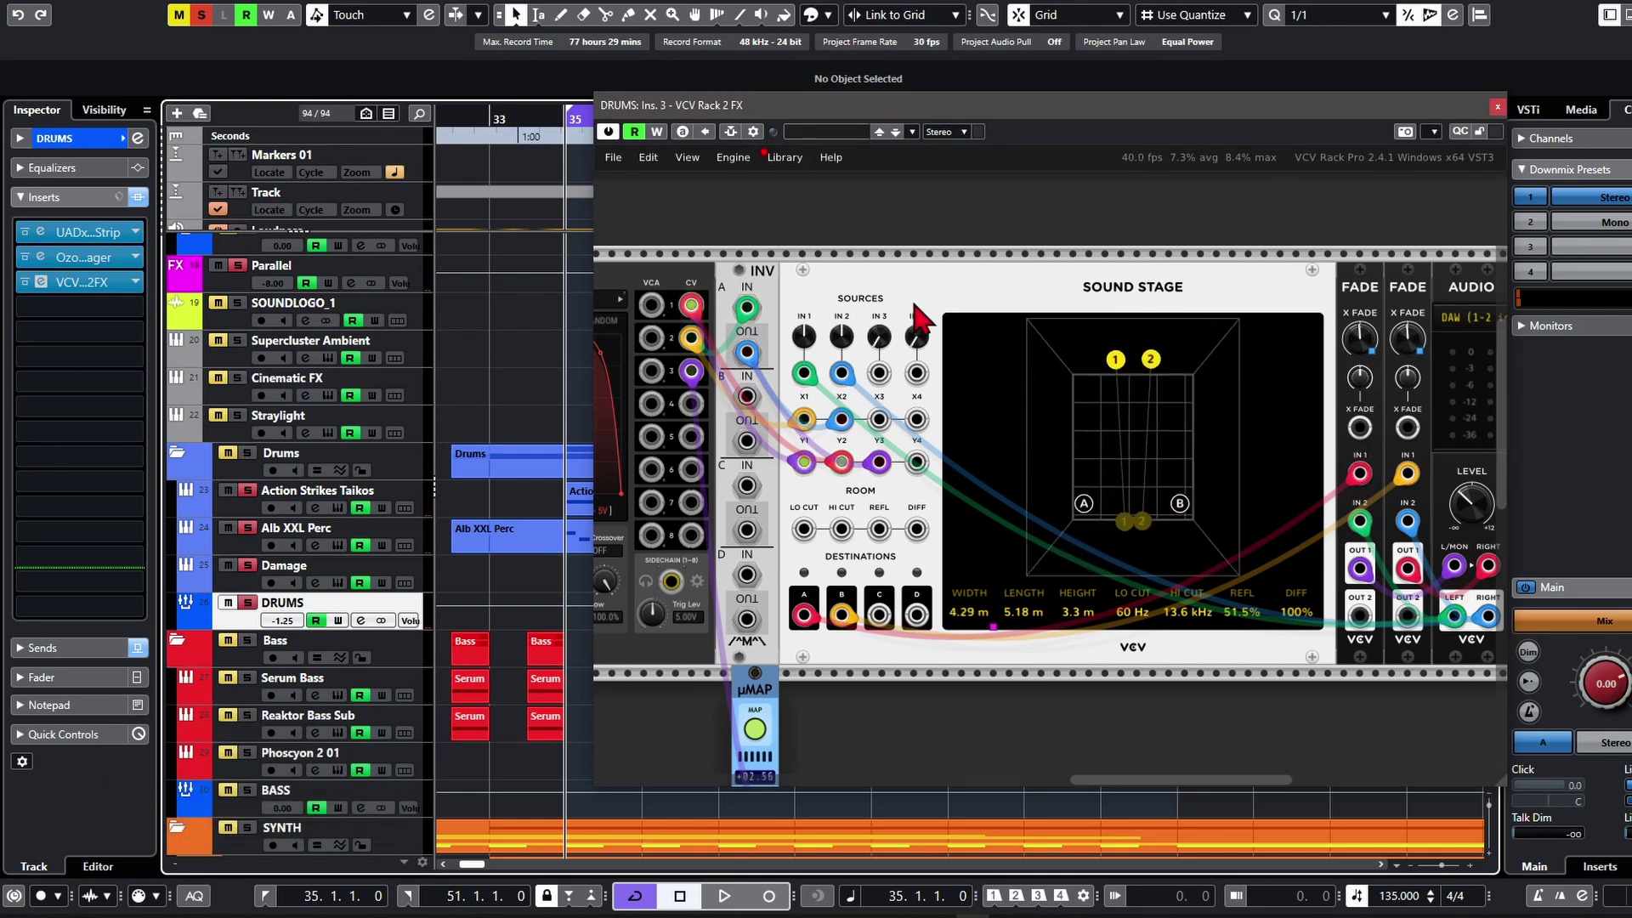
Step: Feed Sound Stage's destination A output back into source 3 and add a Befaco STMIX module beside Sound Stage
left_click_drag(880, 613, 914, 738)
left_click_drag(804, 614, 880, 372)
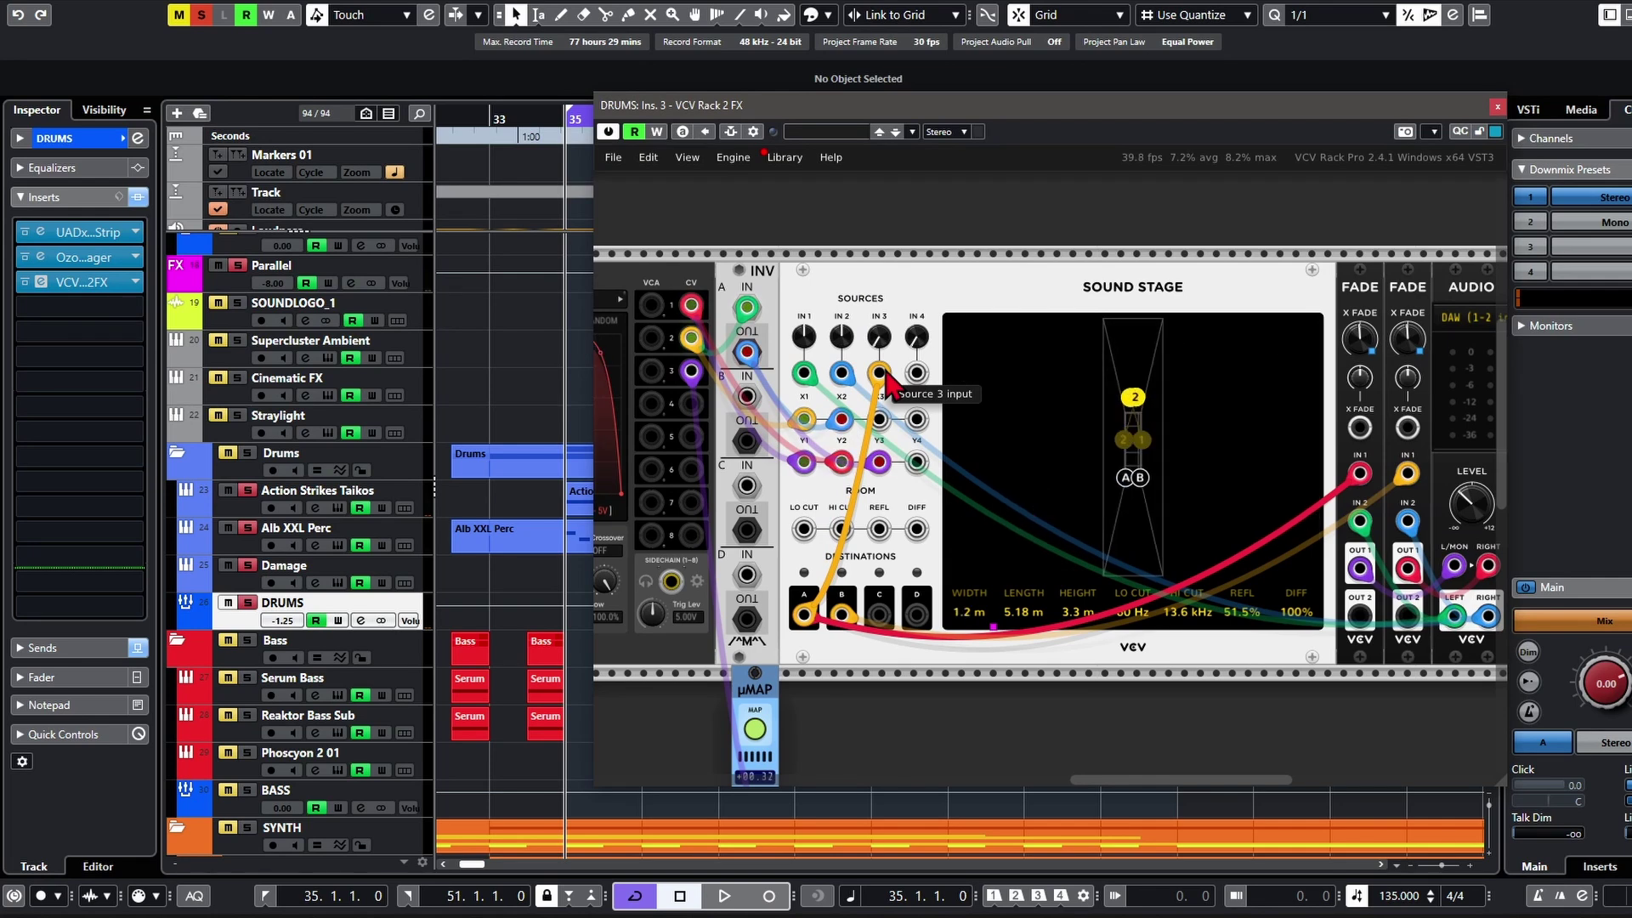
key("Return")
type("st mix")
left_click(693, 412)
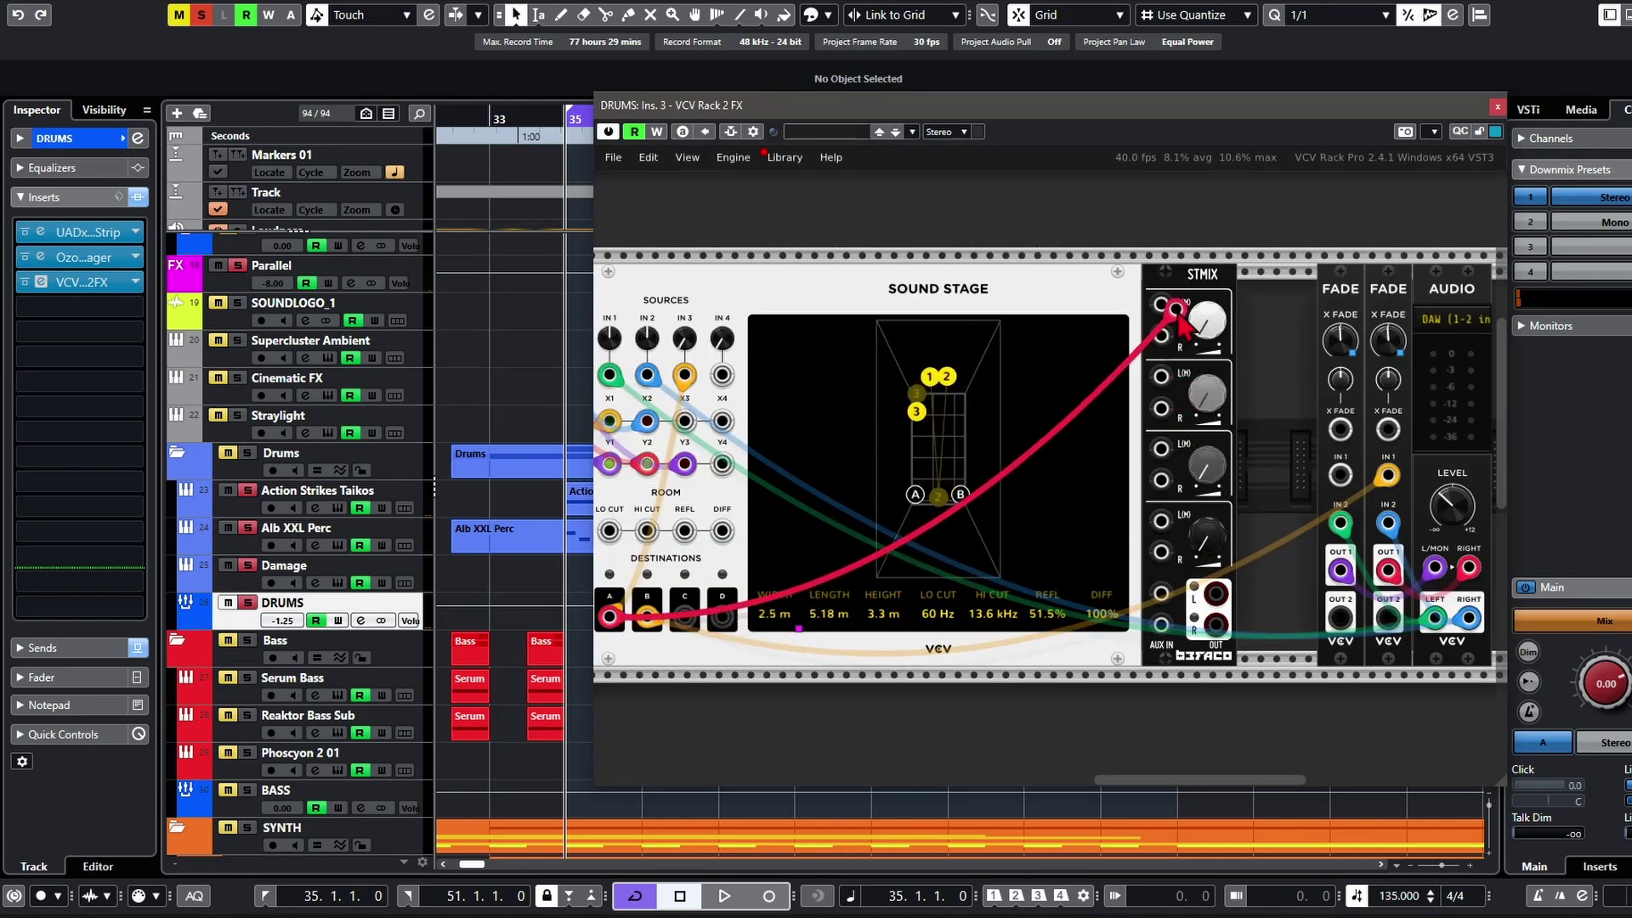
Step: Patch Sound Stage destinations A and B into STMIX channel 1, C and D into channel 2, and STMIX's outputs into the FADE modules
left_click_drag(1385, 476, 1160, 336)
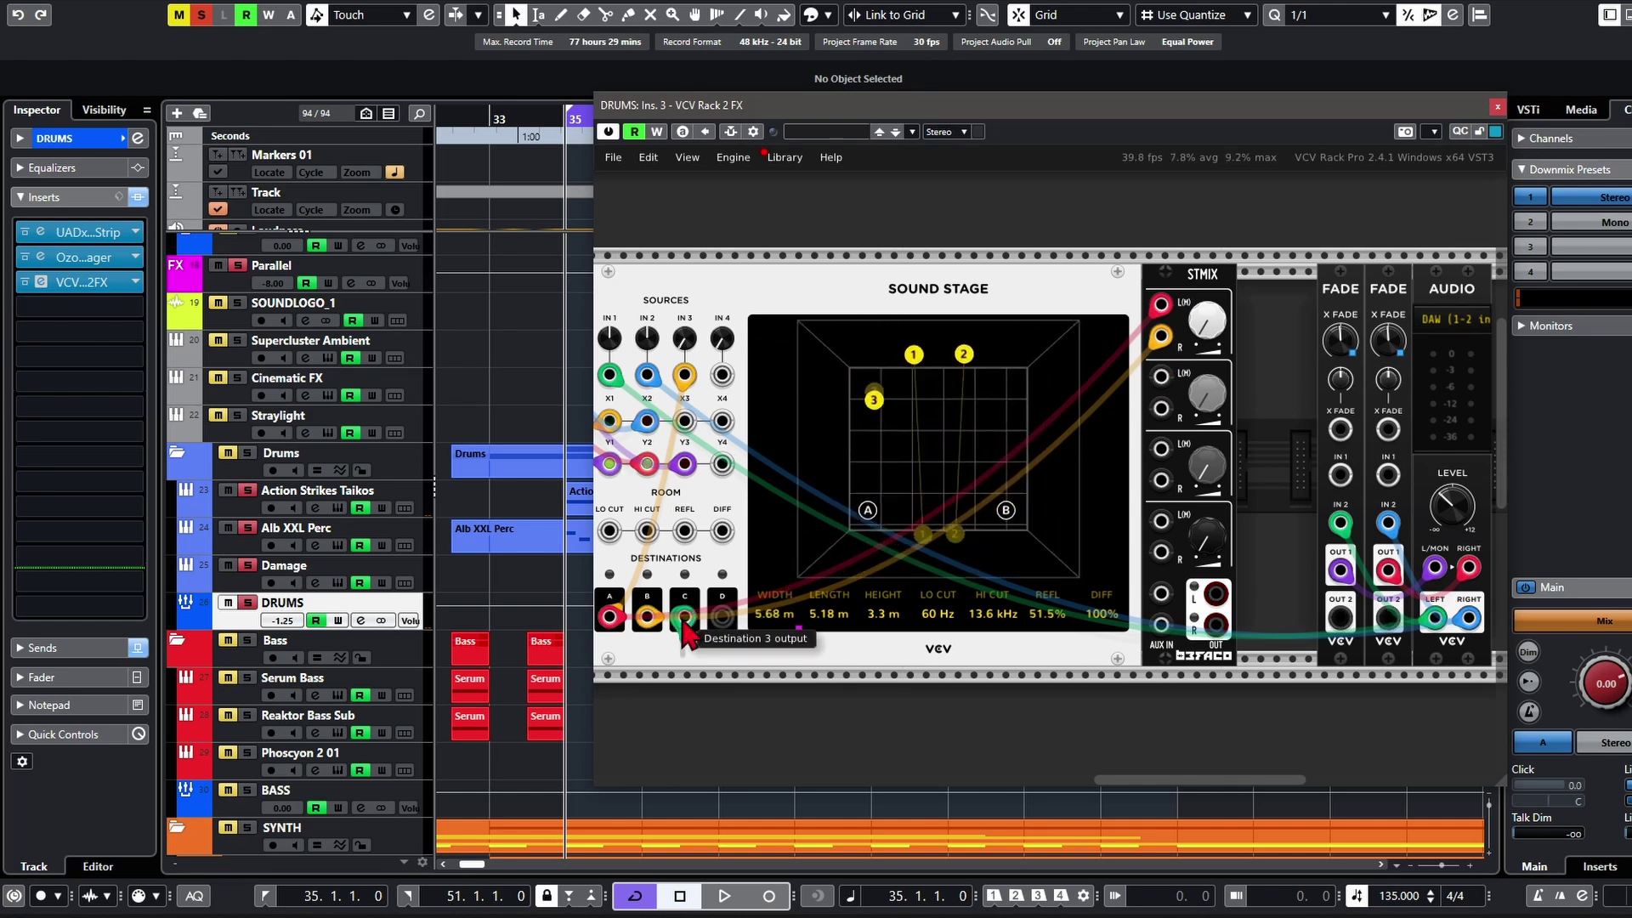
left_click_drag(685, 617, 1173, 384)
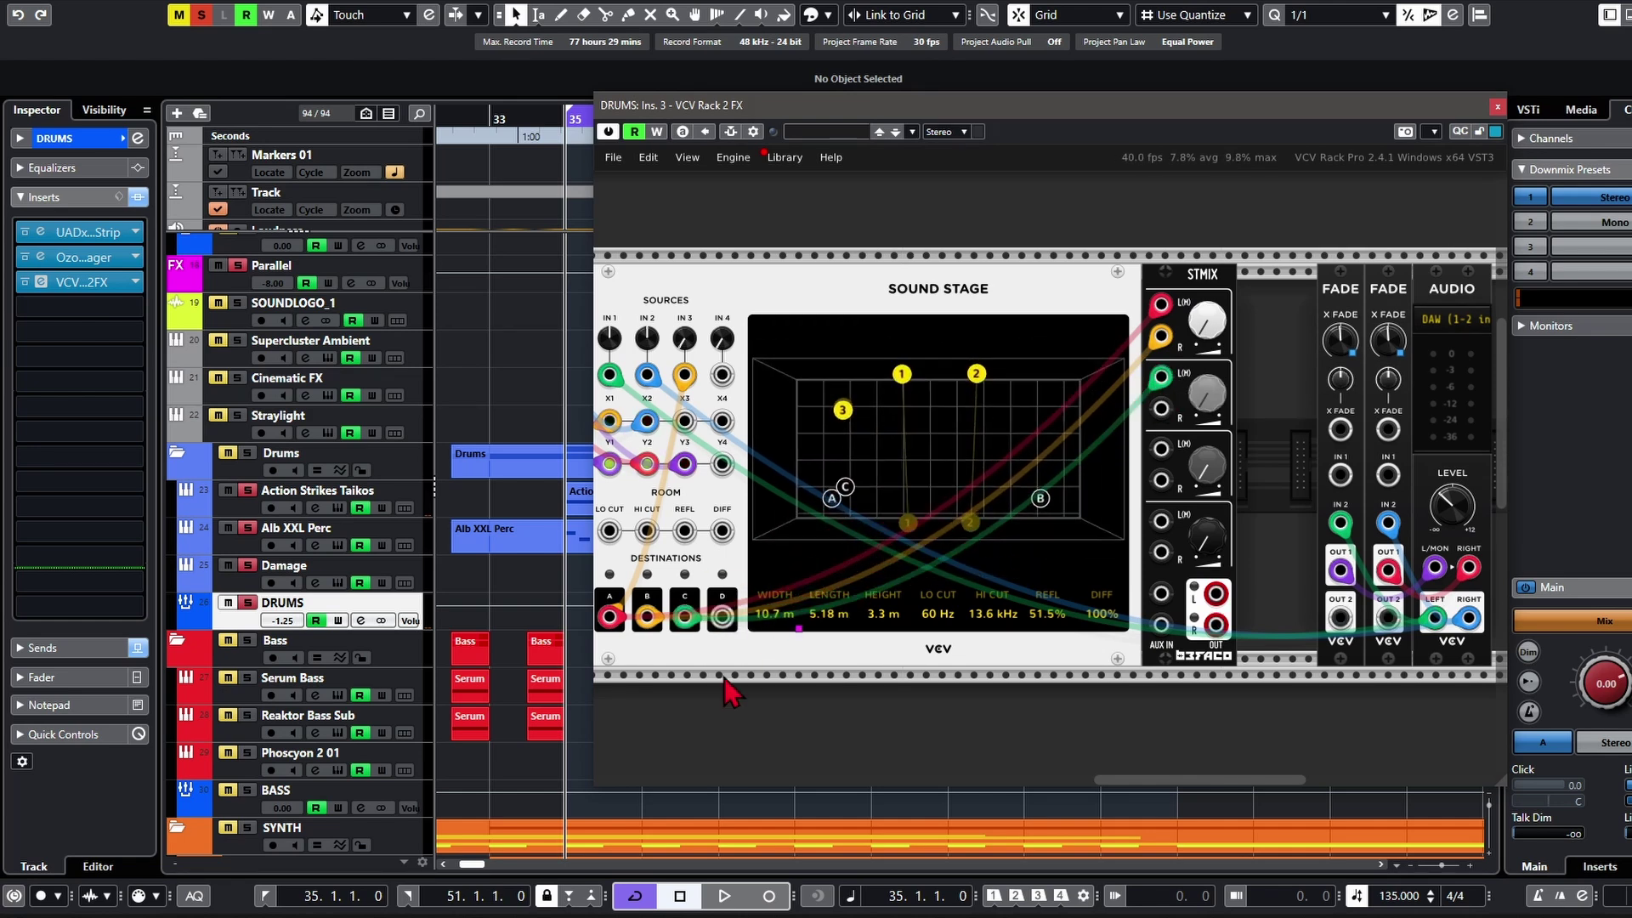
left_click_drag(722, 616, 1161, 409)
left_click_drag(1216, 594, 1341, 576)
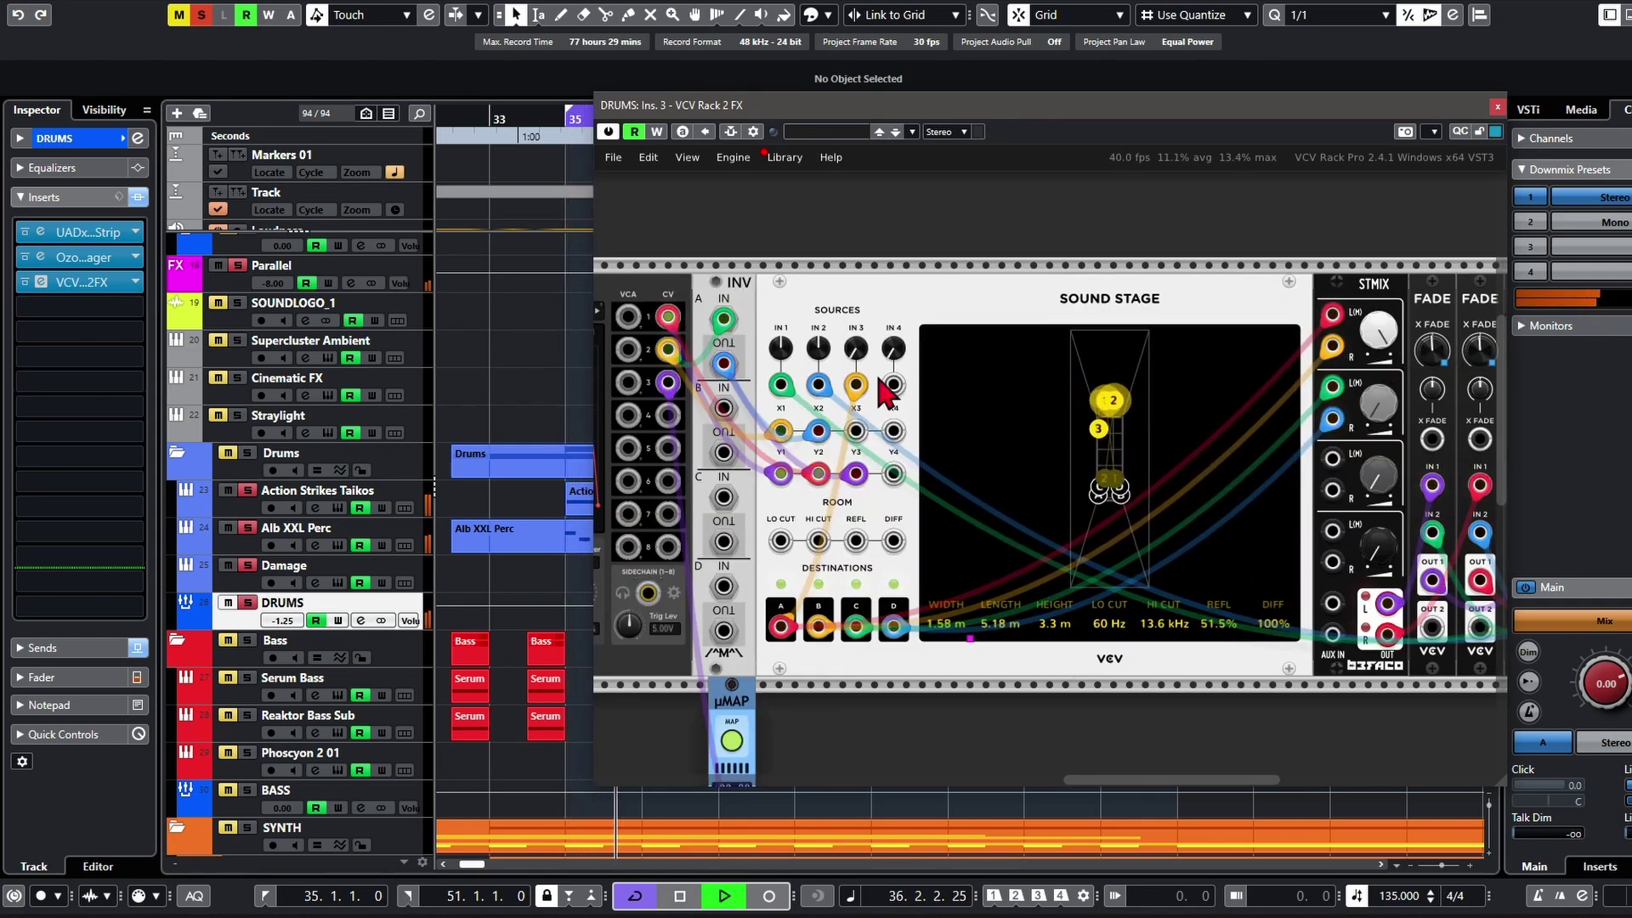
Step: Feed destination B's output into source 4 and move destinations A and B closer to the middle of the room
left_click_drag(780, 627, 856, 384)
left_click_drag(818, 627, 894, 385)
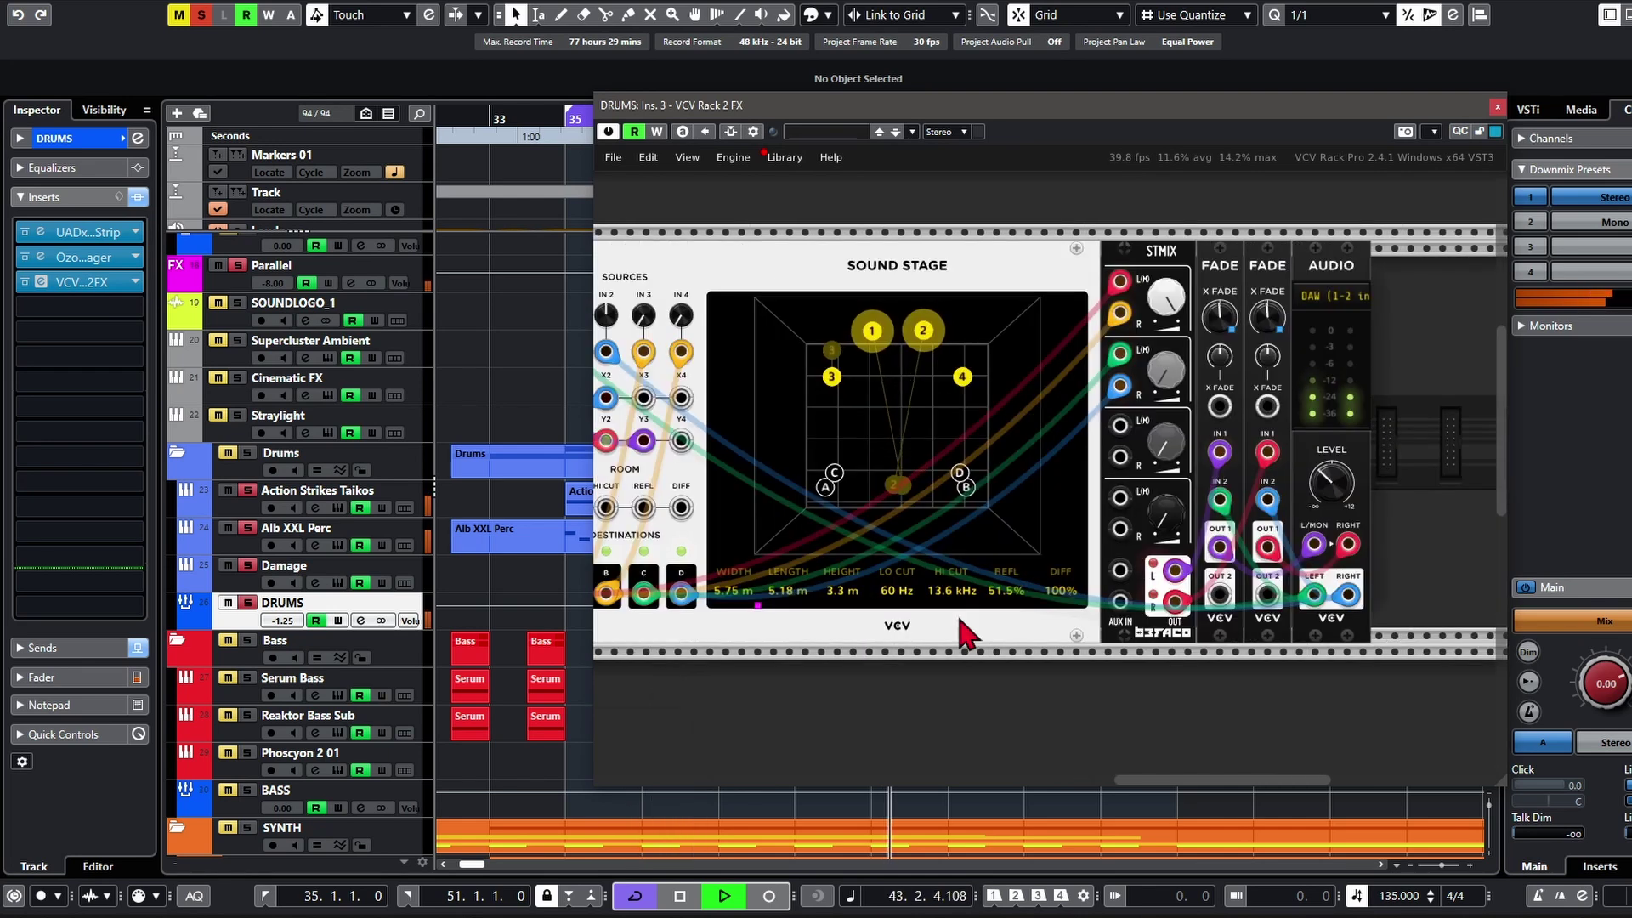
left_click_drag(837, 474, 859, 444)
mouse_move(961, 473)
left_mouse_down()
mouse_move(952, 440)
mouse_move(860, 443)
left_mouse_up()
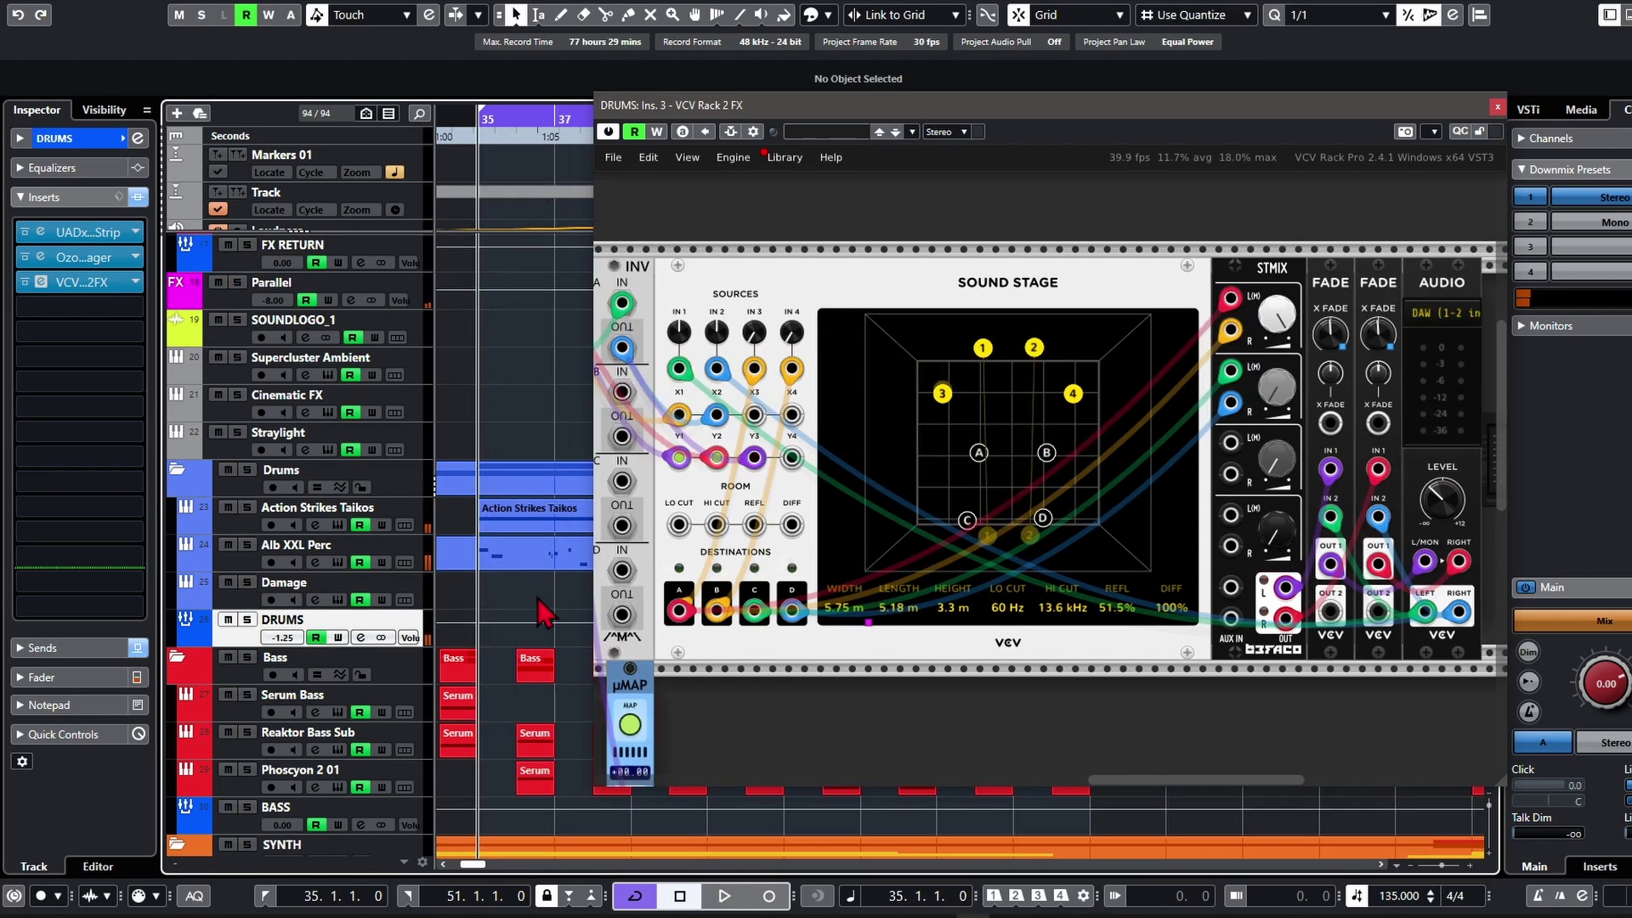
Step: Loop bar 73 of the KICK Techno track and play it with Sound Stage's source 4 level at about -13.1 dB
scroll(537, 605, "down", 15)
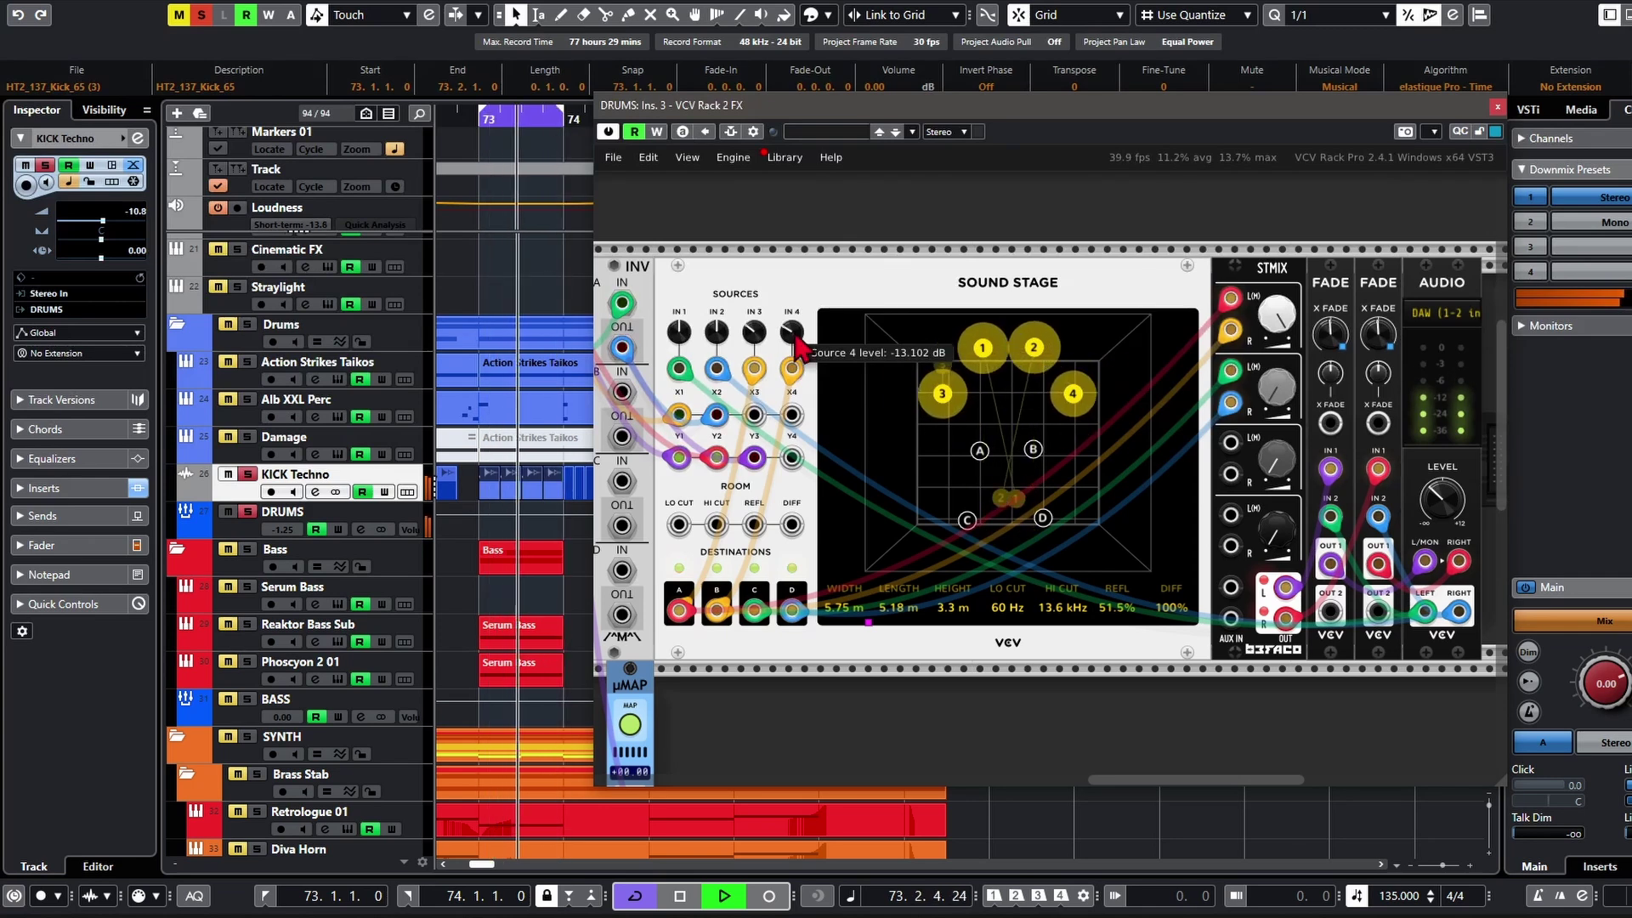
left_click_drag(841, 650, 1272, 668)
scroll(1279, 680, "left", 5)
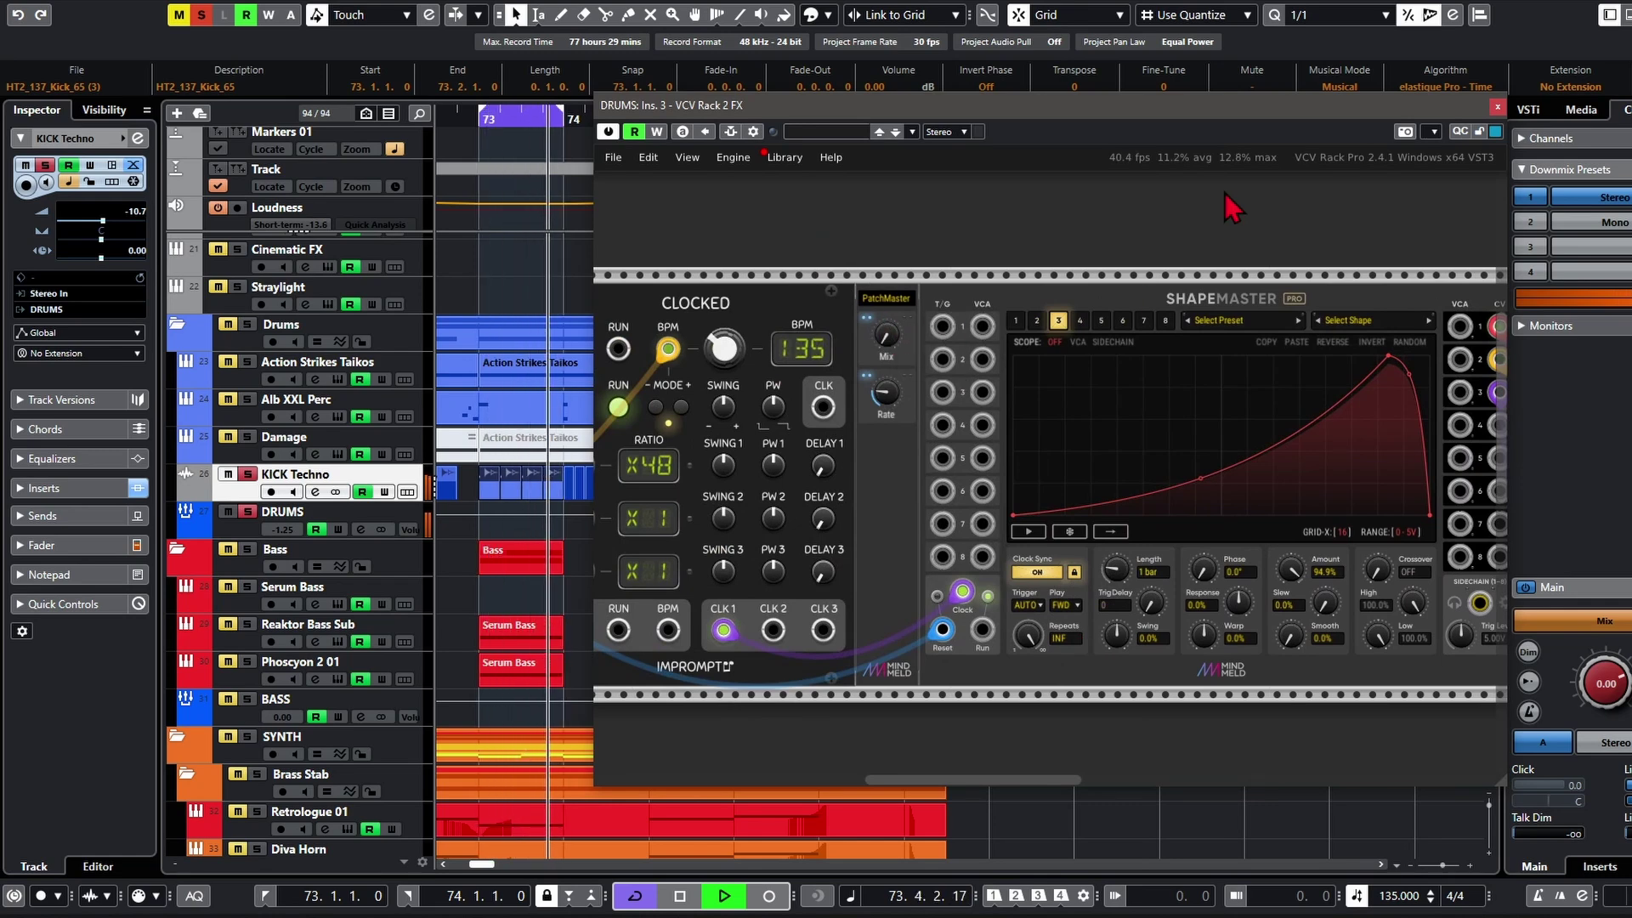
scroll(1035, 663, "right", 10)
scroll(925, 655, "right", 2)
Step: Move sources 3 and 4 farther into the Sound Stage room, beside destinations A and B, while auditioning the kick
left_click_drag(967, 357, 944, 413)
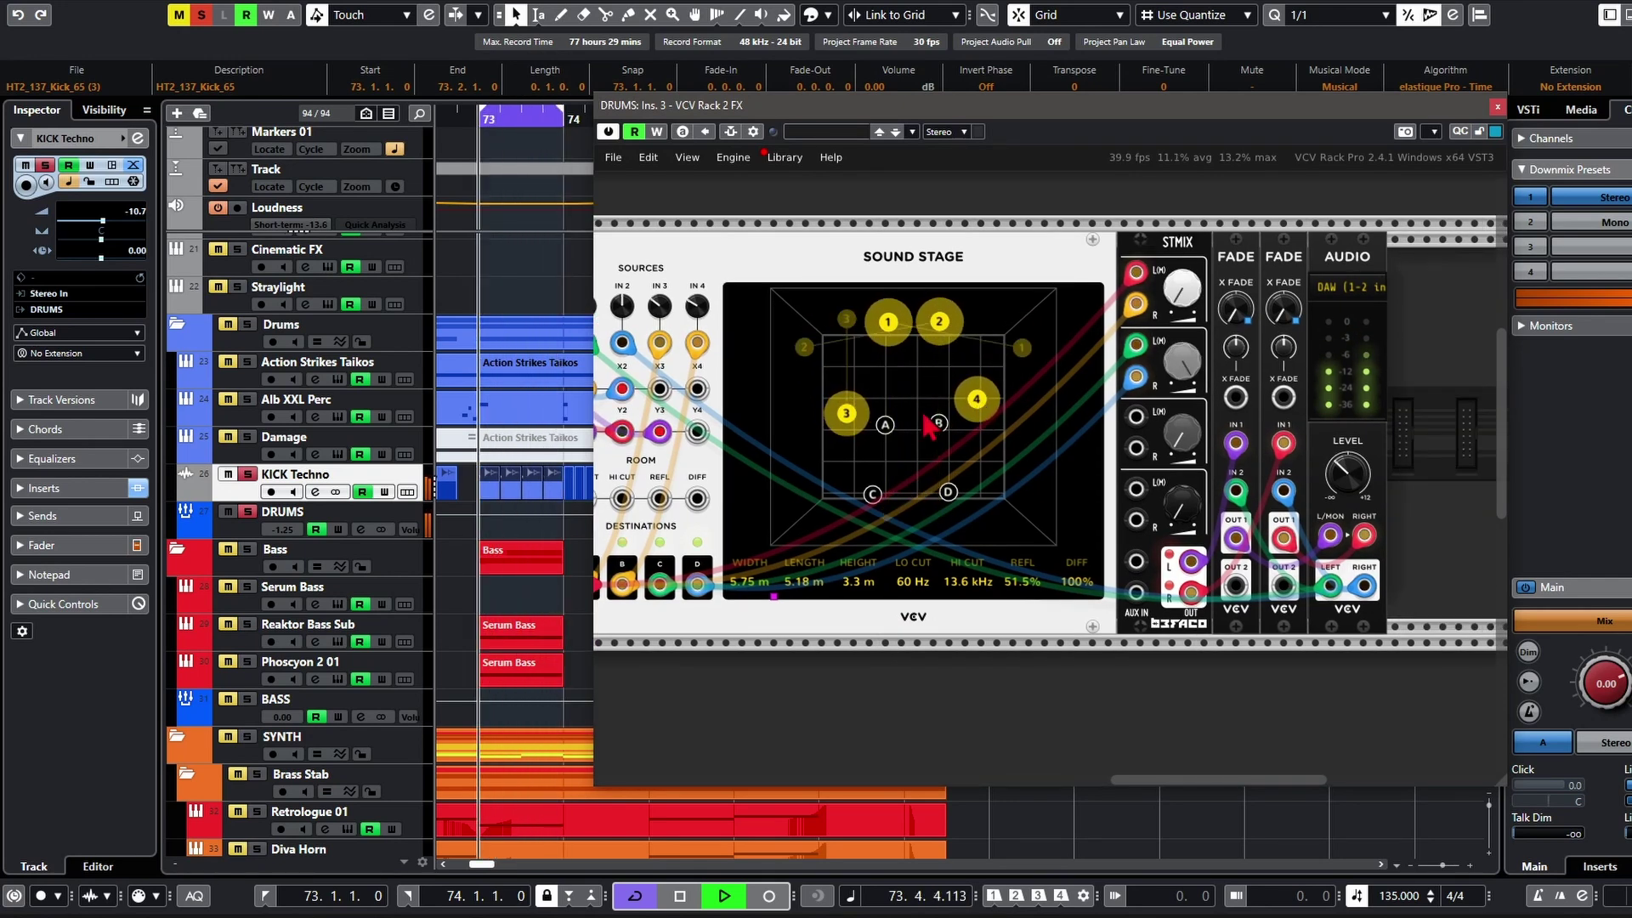
scroll(929, 425, "left", 4)
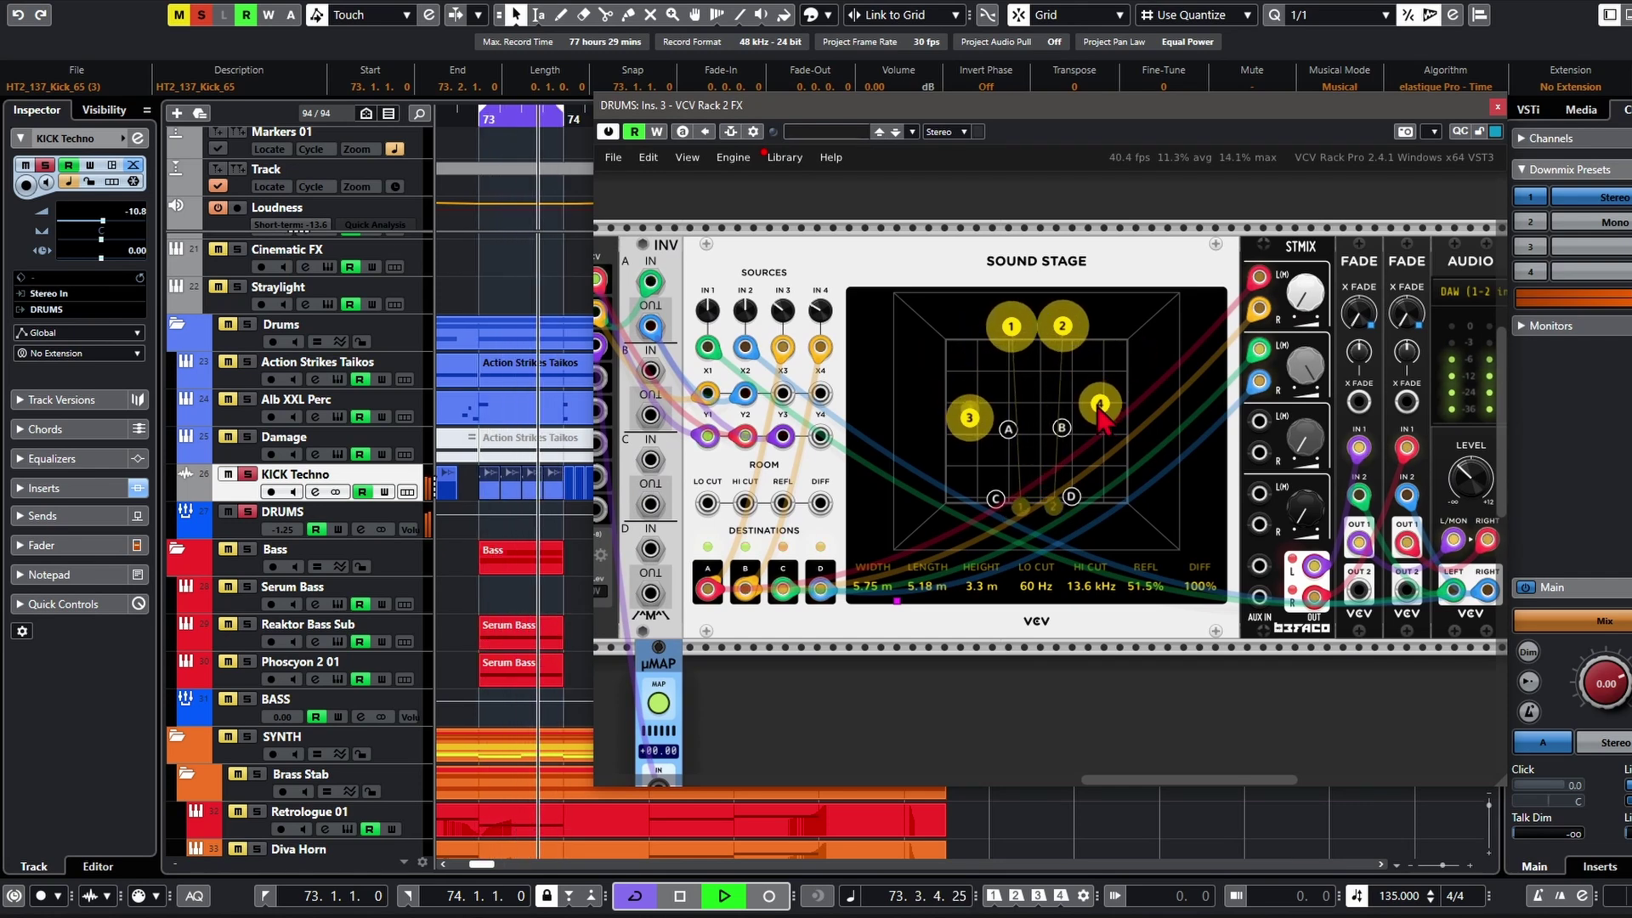
left_click_drag(1098, 406, 1100, 388)
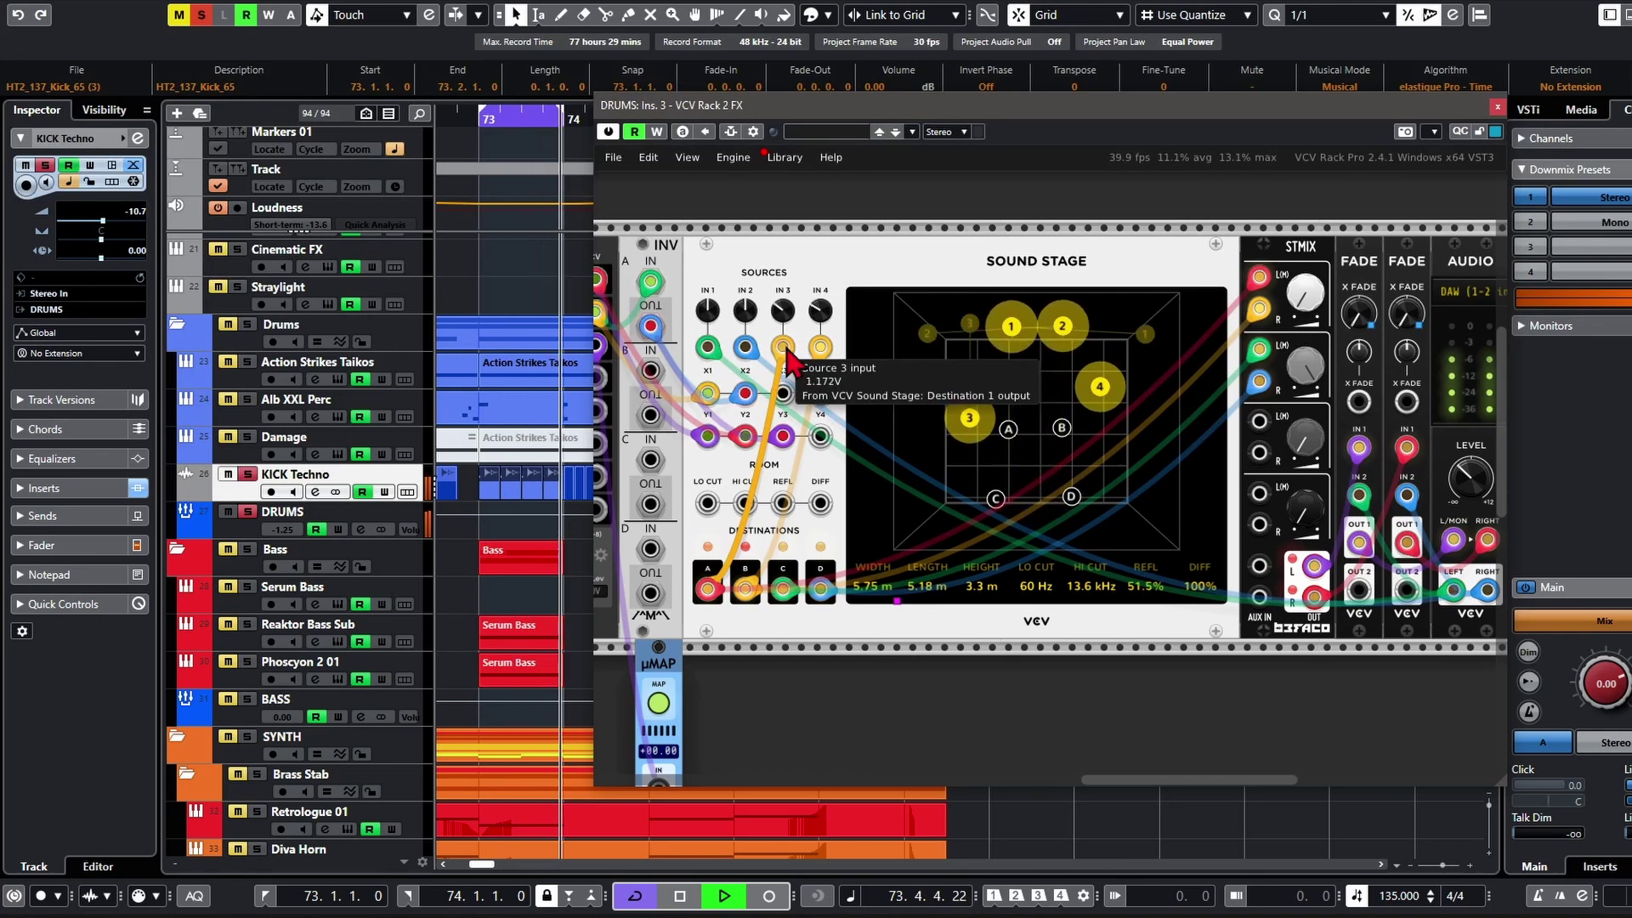
left_click_drag(1103, 386, 1108, 392)
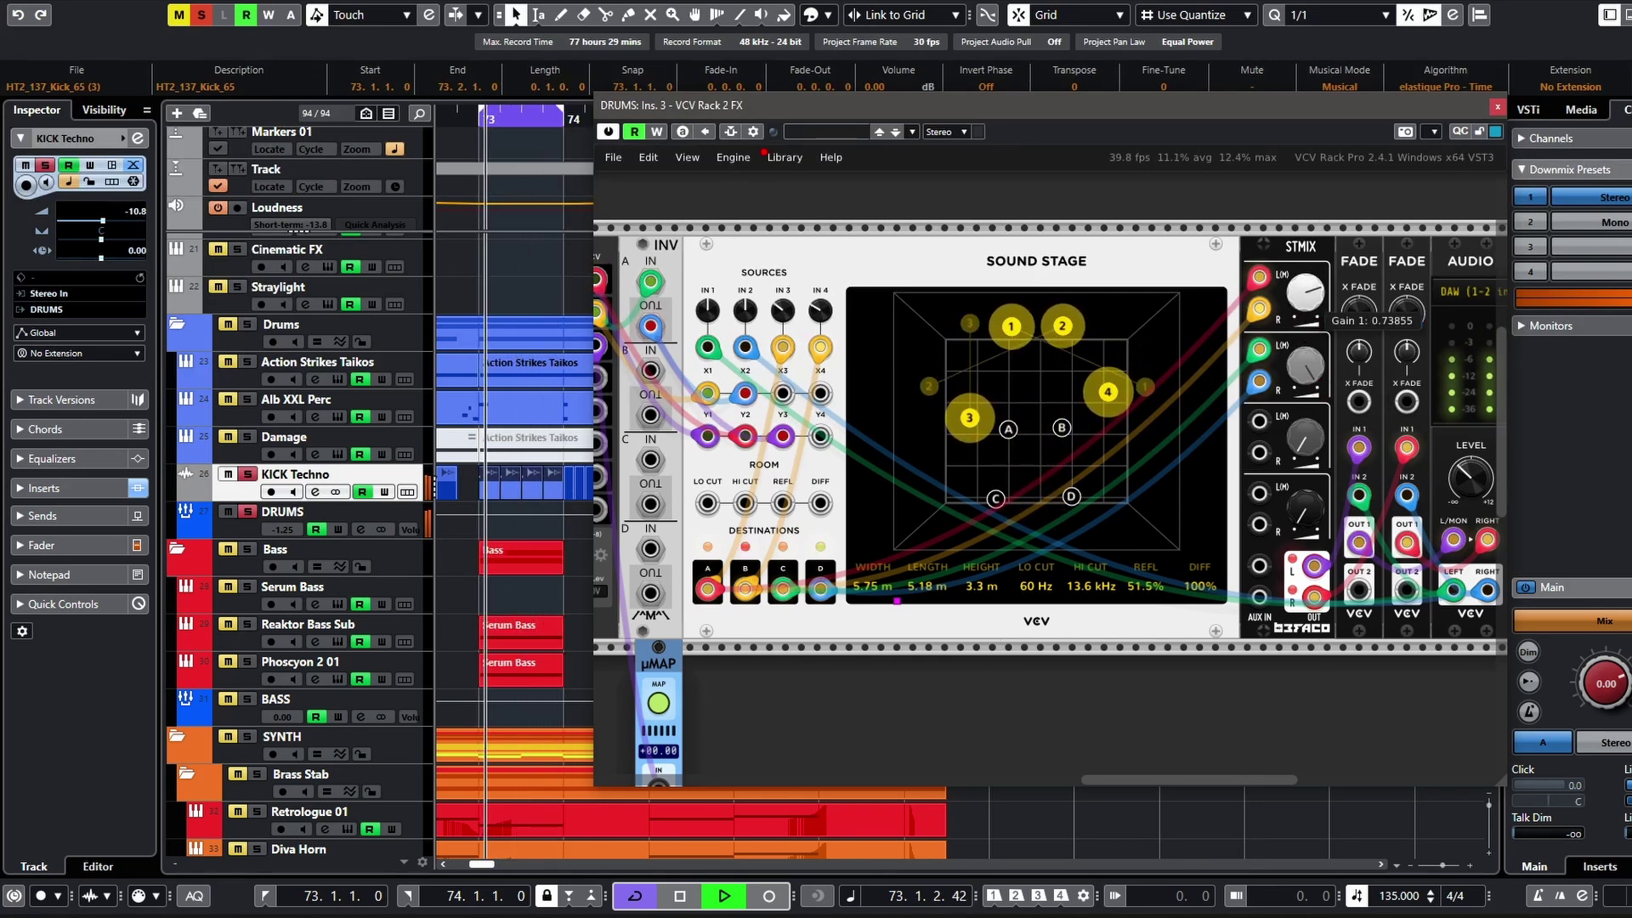
Step: Resume ShapeMaster's channel 3 and lower µMAP's input offset so the room width modulation starts from 1 m
left_click_drag(746, 783, 1360, 693)
left_click_drag(1020, 625, 907, 759)
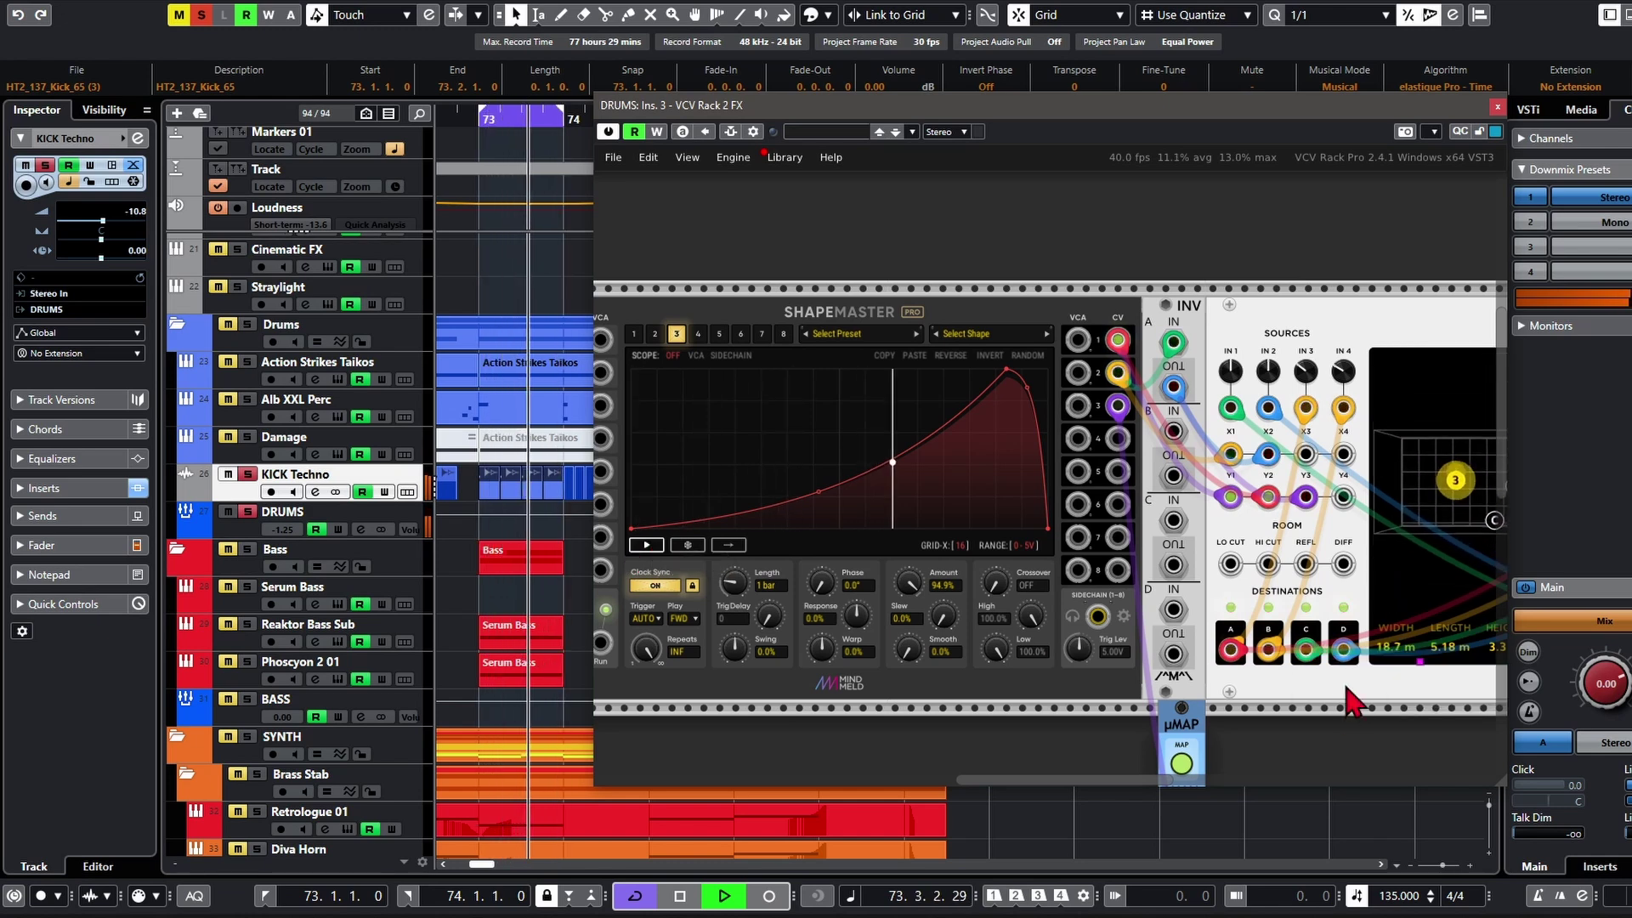
left_click_drag(1345, 692, 1124, 578)
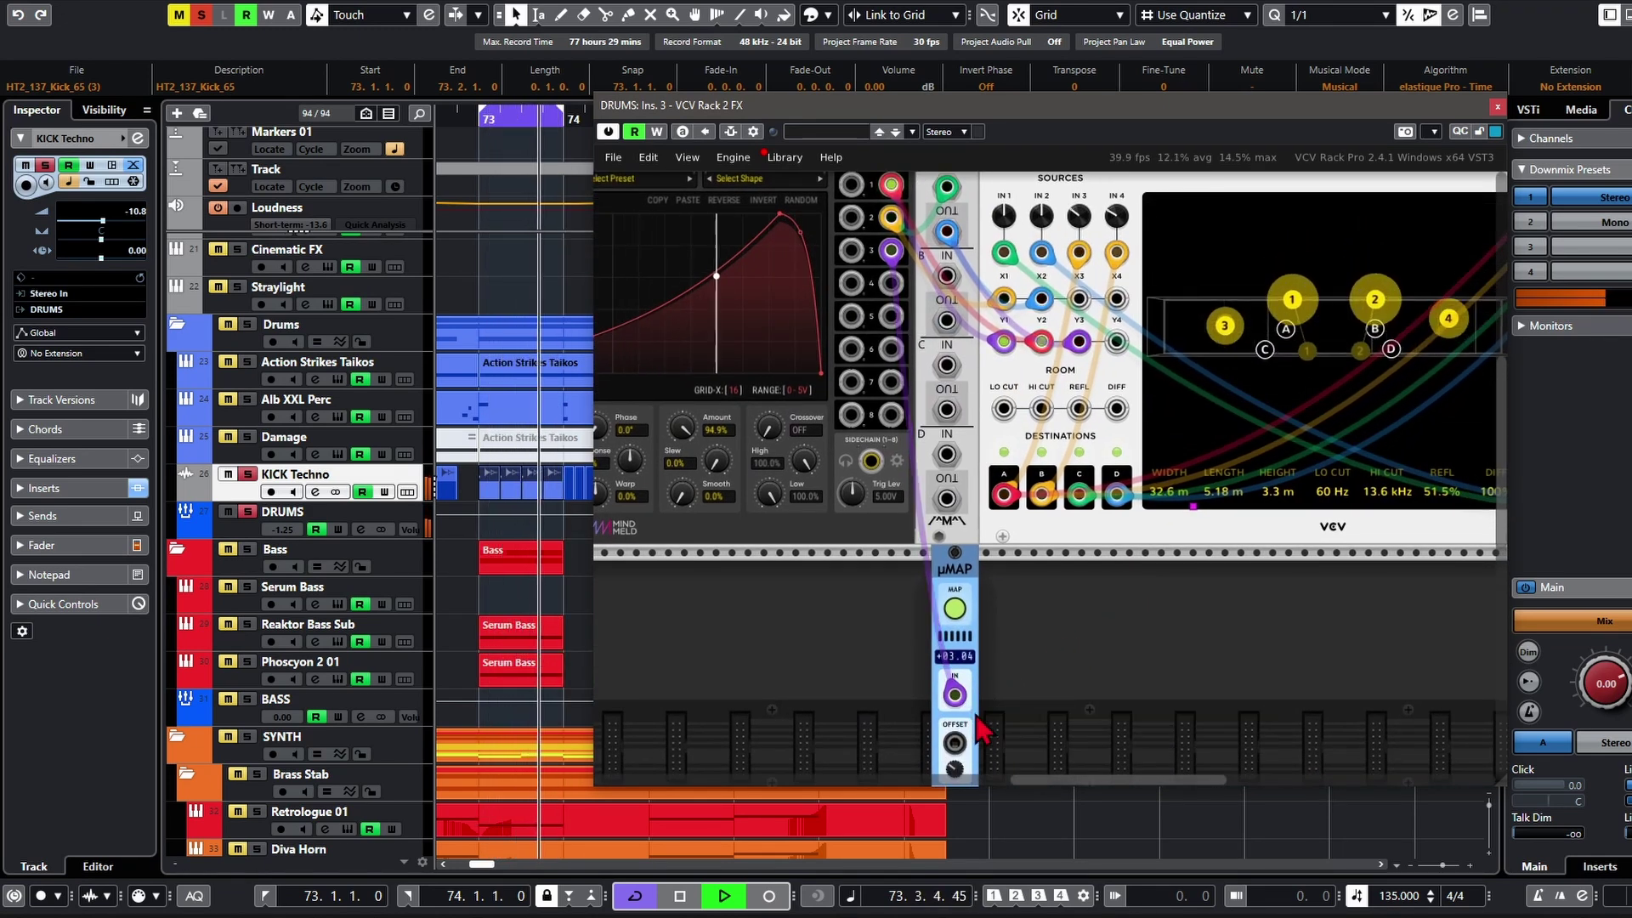
scroll(942, 684, "down", 2)
left_click_drag(1141, 530, 1093, 613)
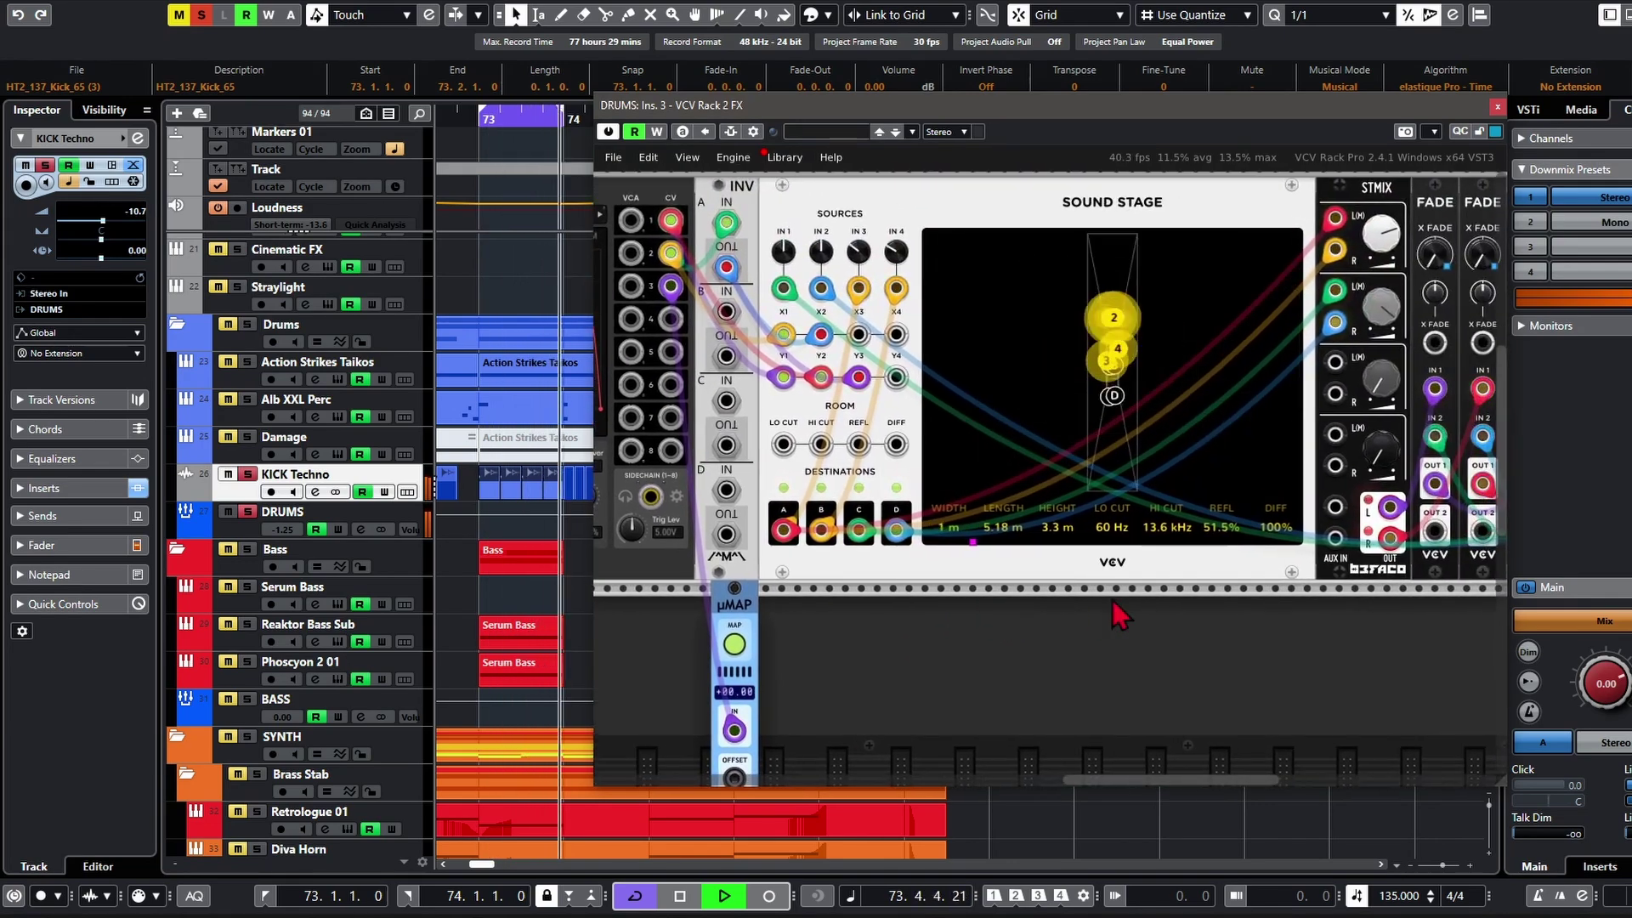
left_click_drag(1222, 589, 1128, 674)
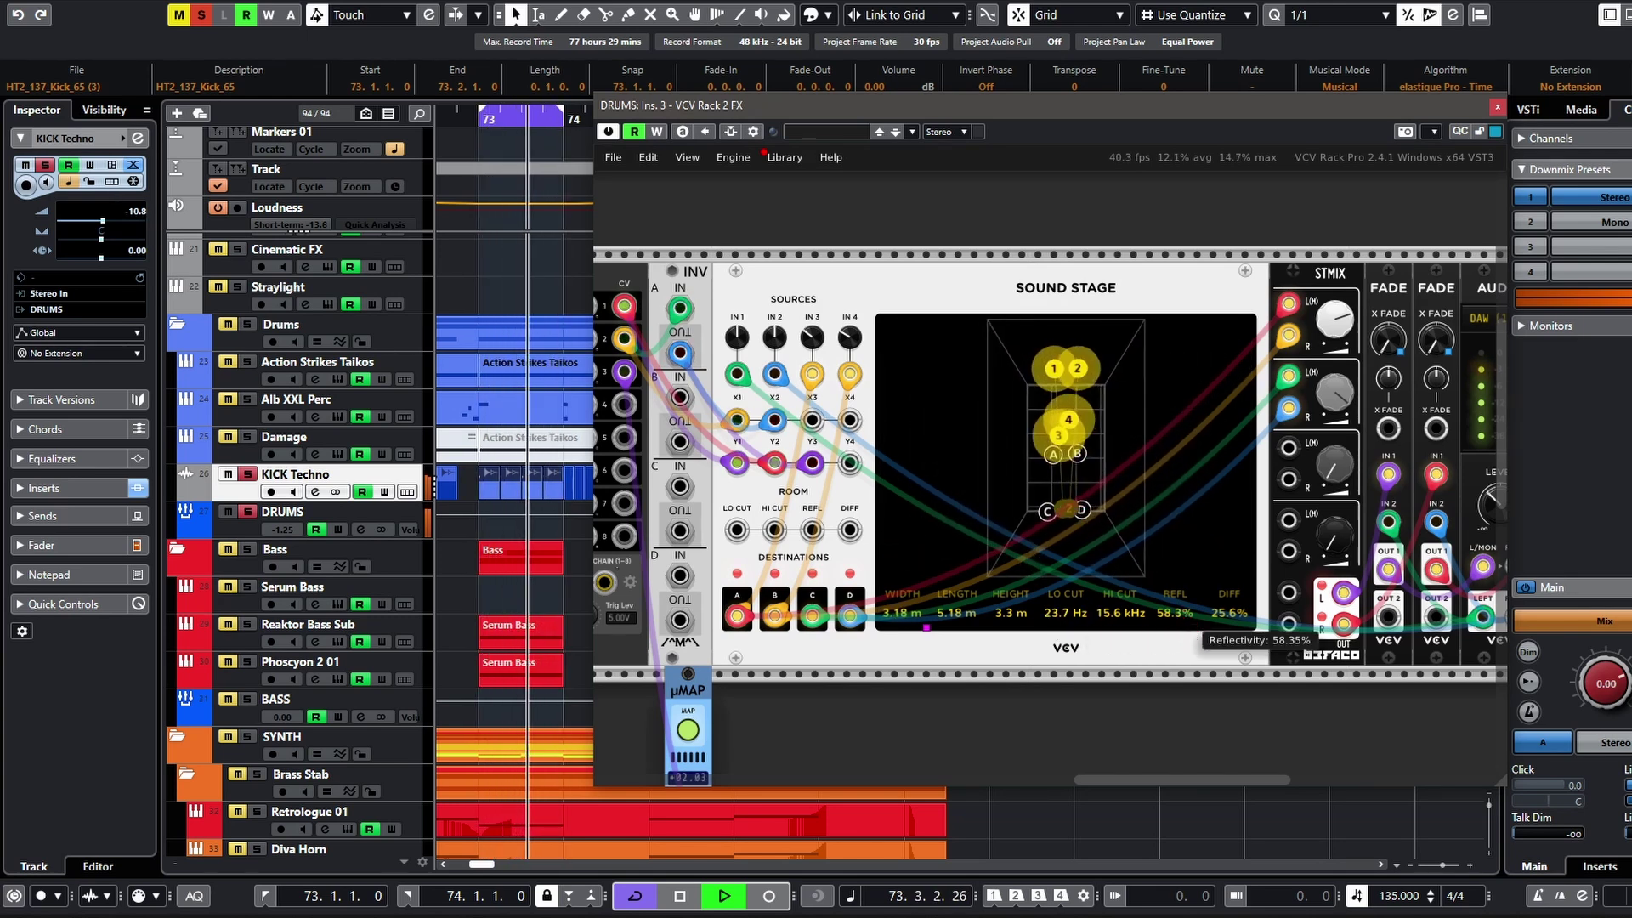
Step: Set Sound Stage's reflection to about 64.4% and diffusion to about 6.05% while auditioning the kick
left_click_drag(1190, 623, 1189, 628)
left_click_drag(1499, 524, 1427, 528)
mouse_move(1110, 631)
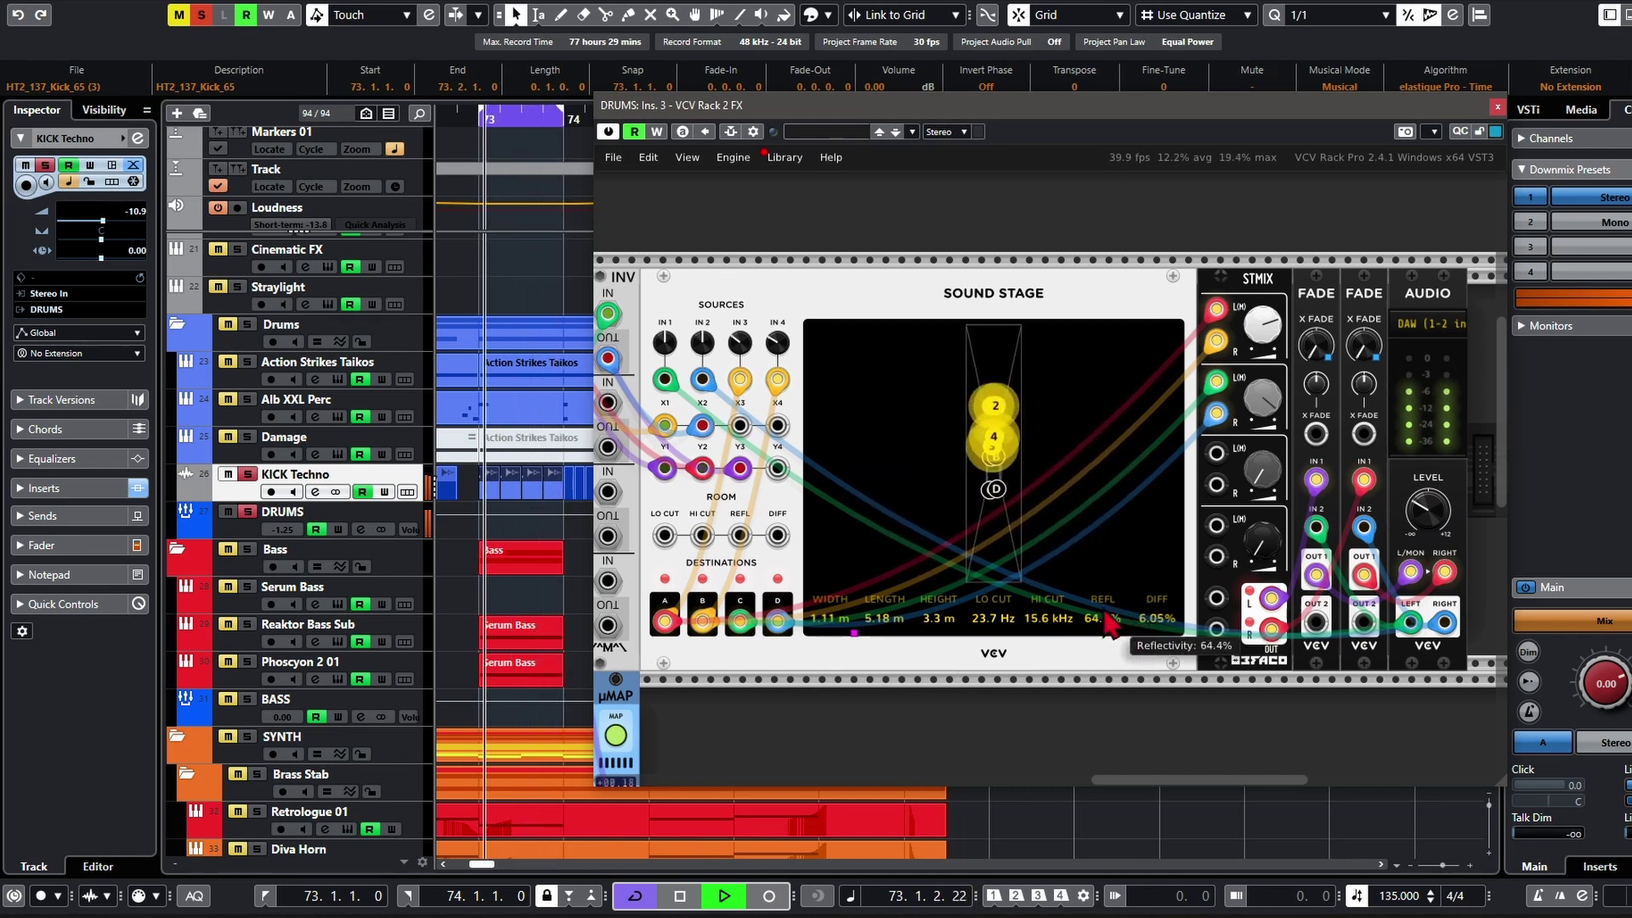
Step: Set the Sound Stage room's length to about 4.87 m and its height to about 5.39 m while auditioning the kick
left_click_drag(887, 618, 888, 587)
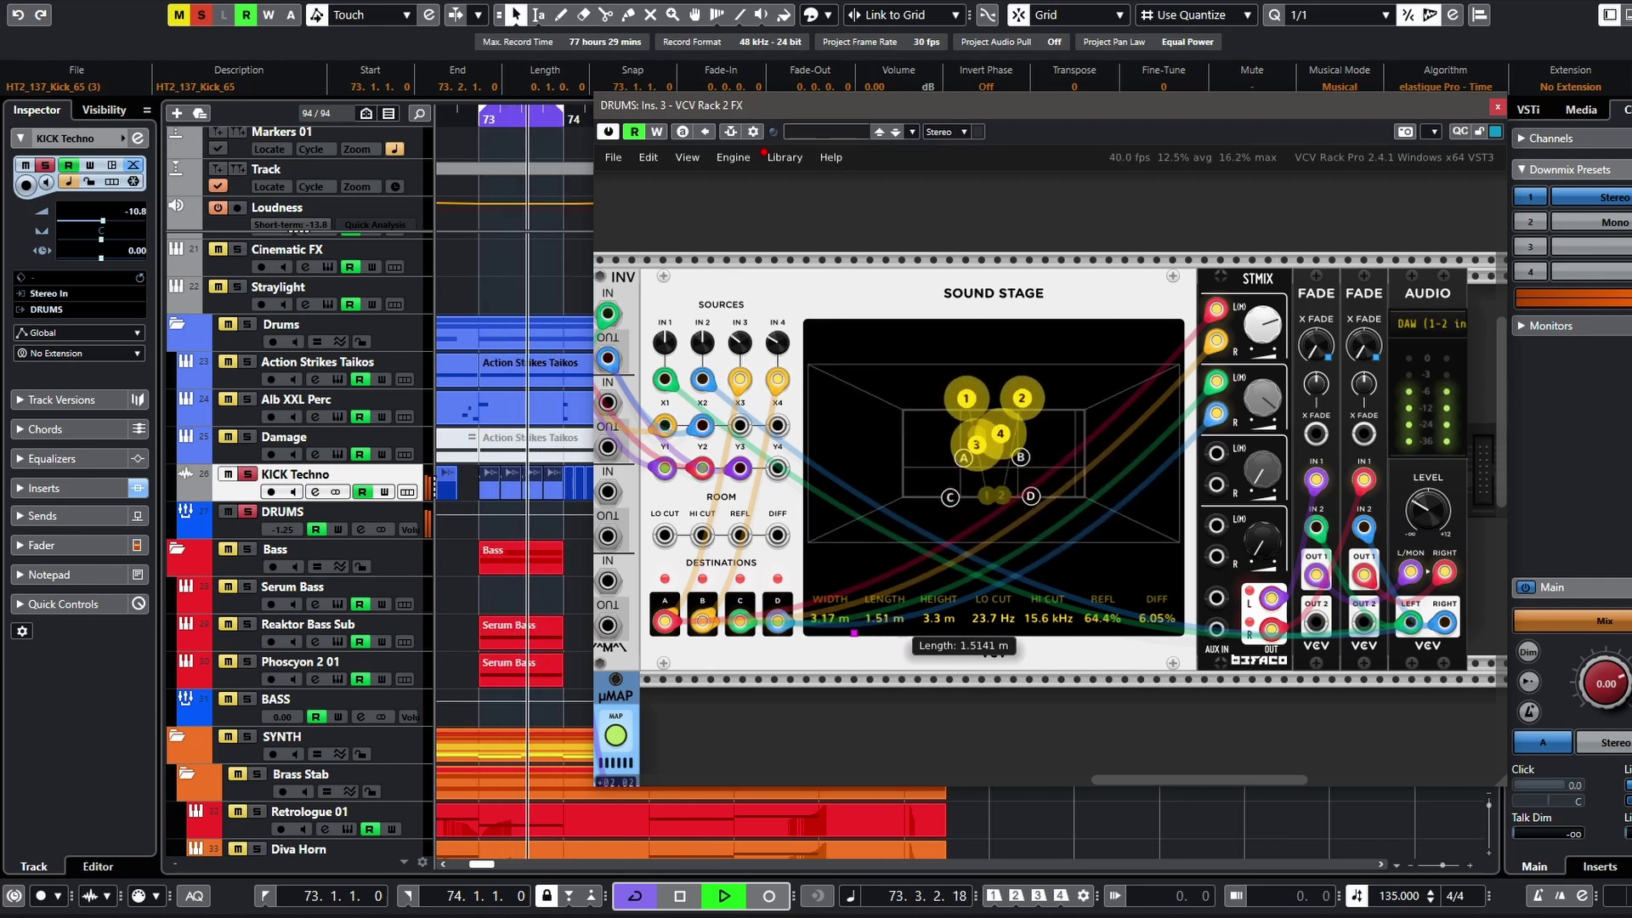
left_click_drag(884, 618, 938, 618)
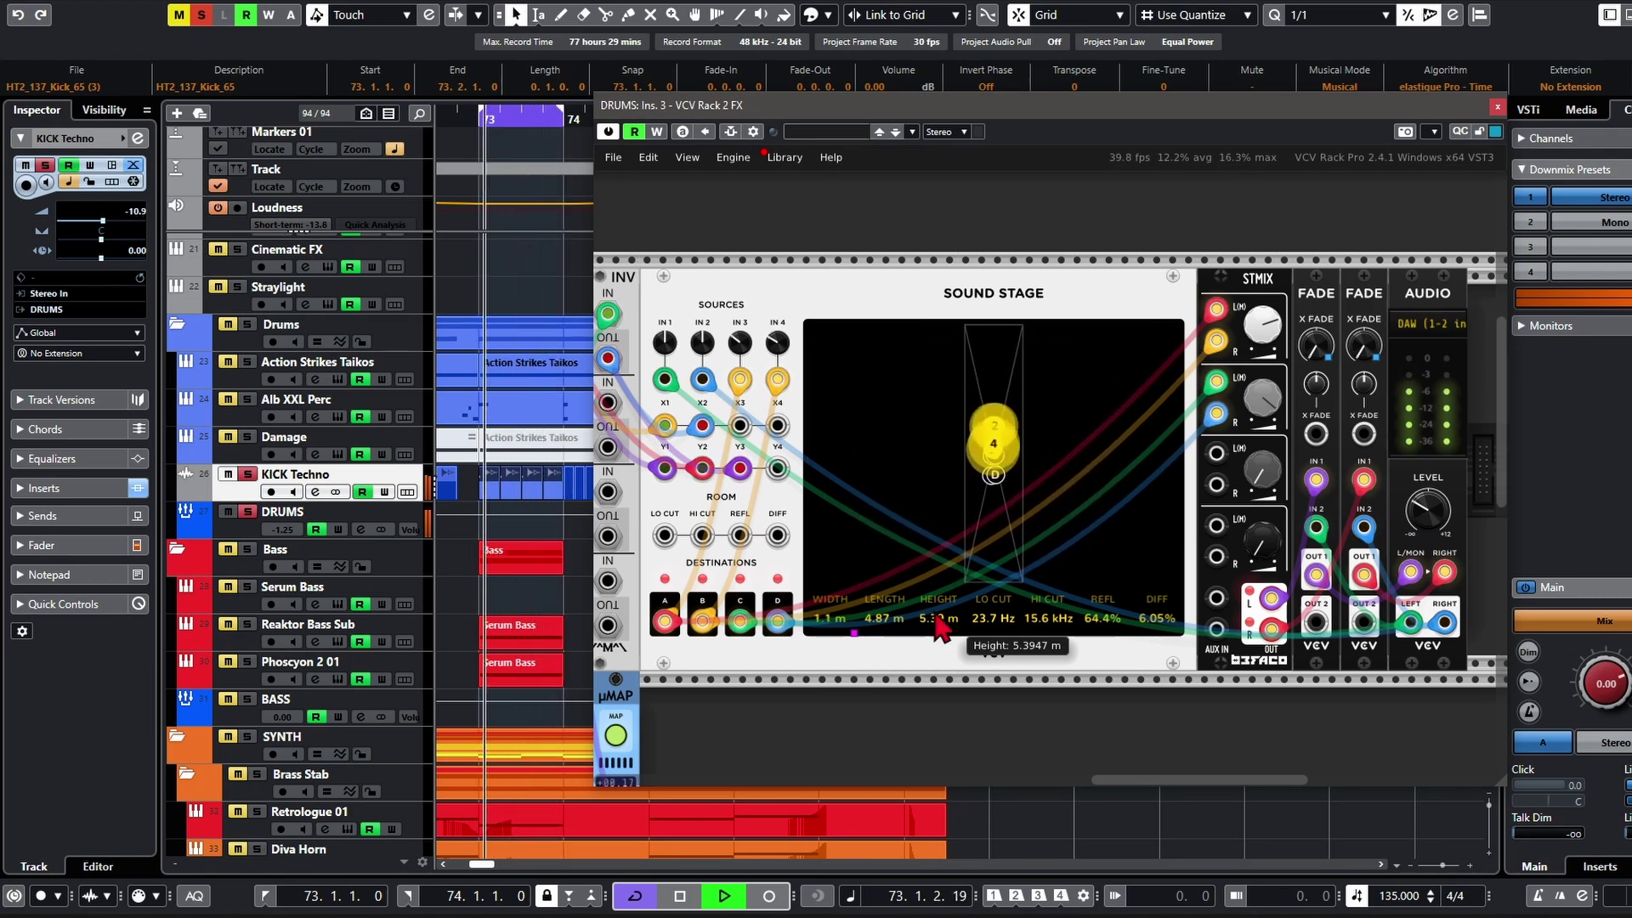
Step: Sweep PatchMaster's Mix knob to compare the kick with and without the room effect, and stop playback
left_click_drag(917, 639, 1250, 495)
left_click_drag(1149, 537, 1367, 669)
left_click_drag(733, 494, 946, 539)
left_click_drag(738, 333, 738, 212)
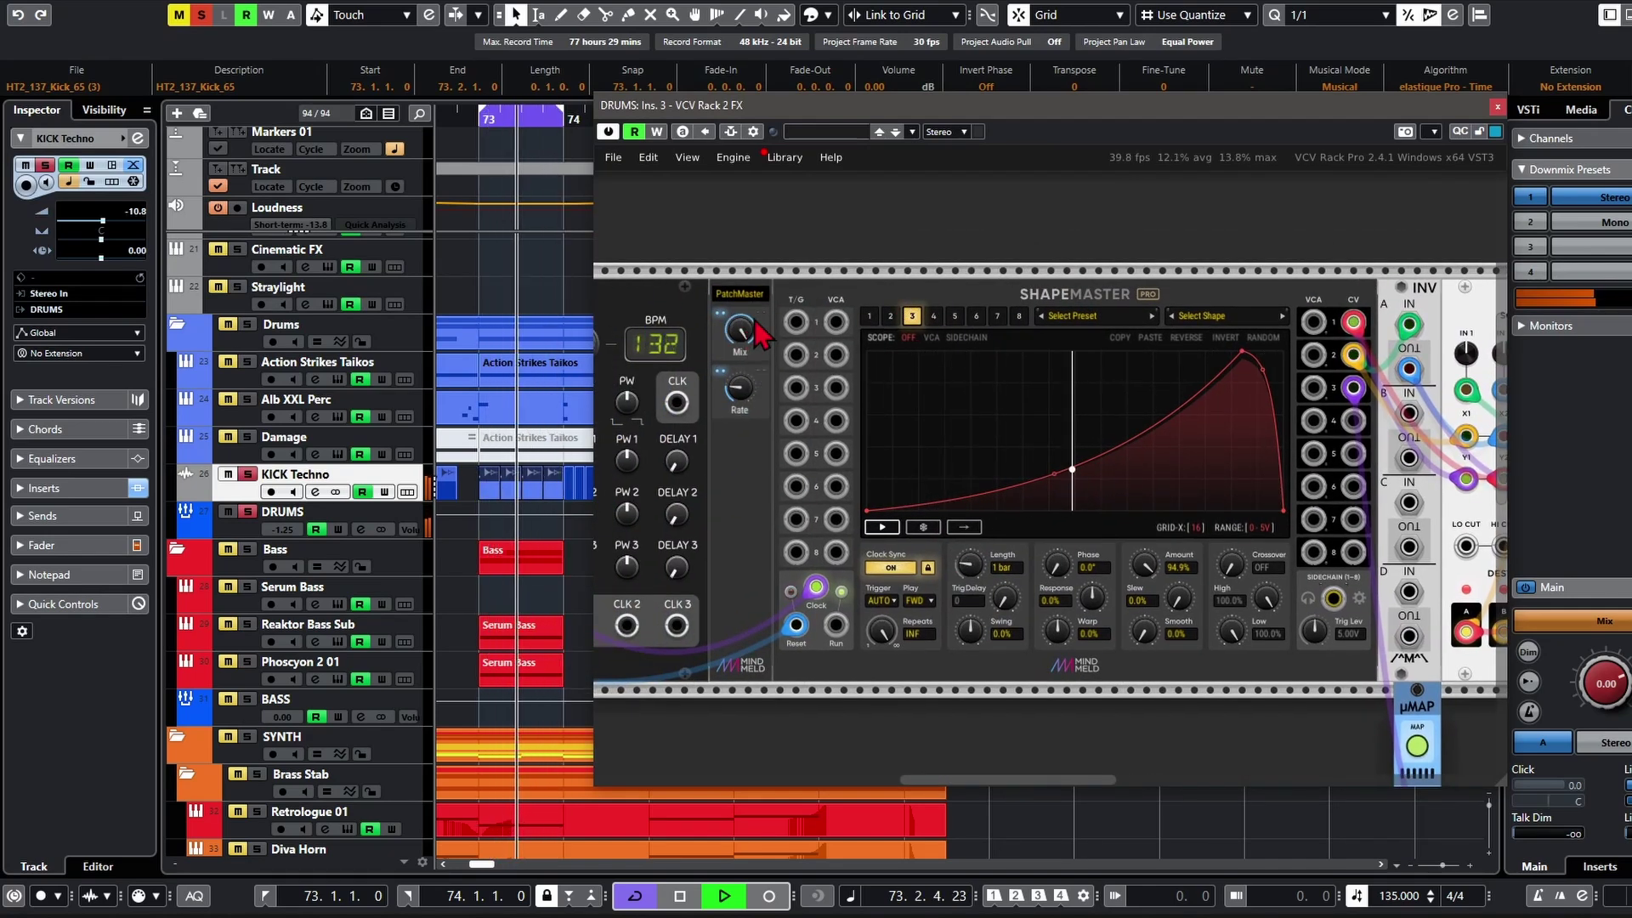
left_click_drag(737, 335, 738, 335)
left_click_drag(1340, 263, 545, 204)
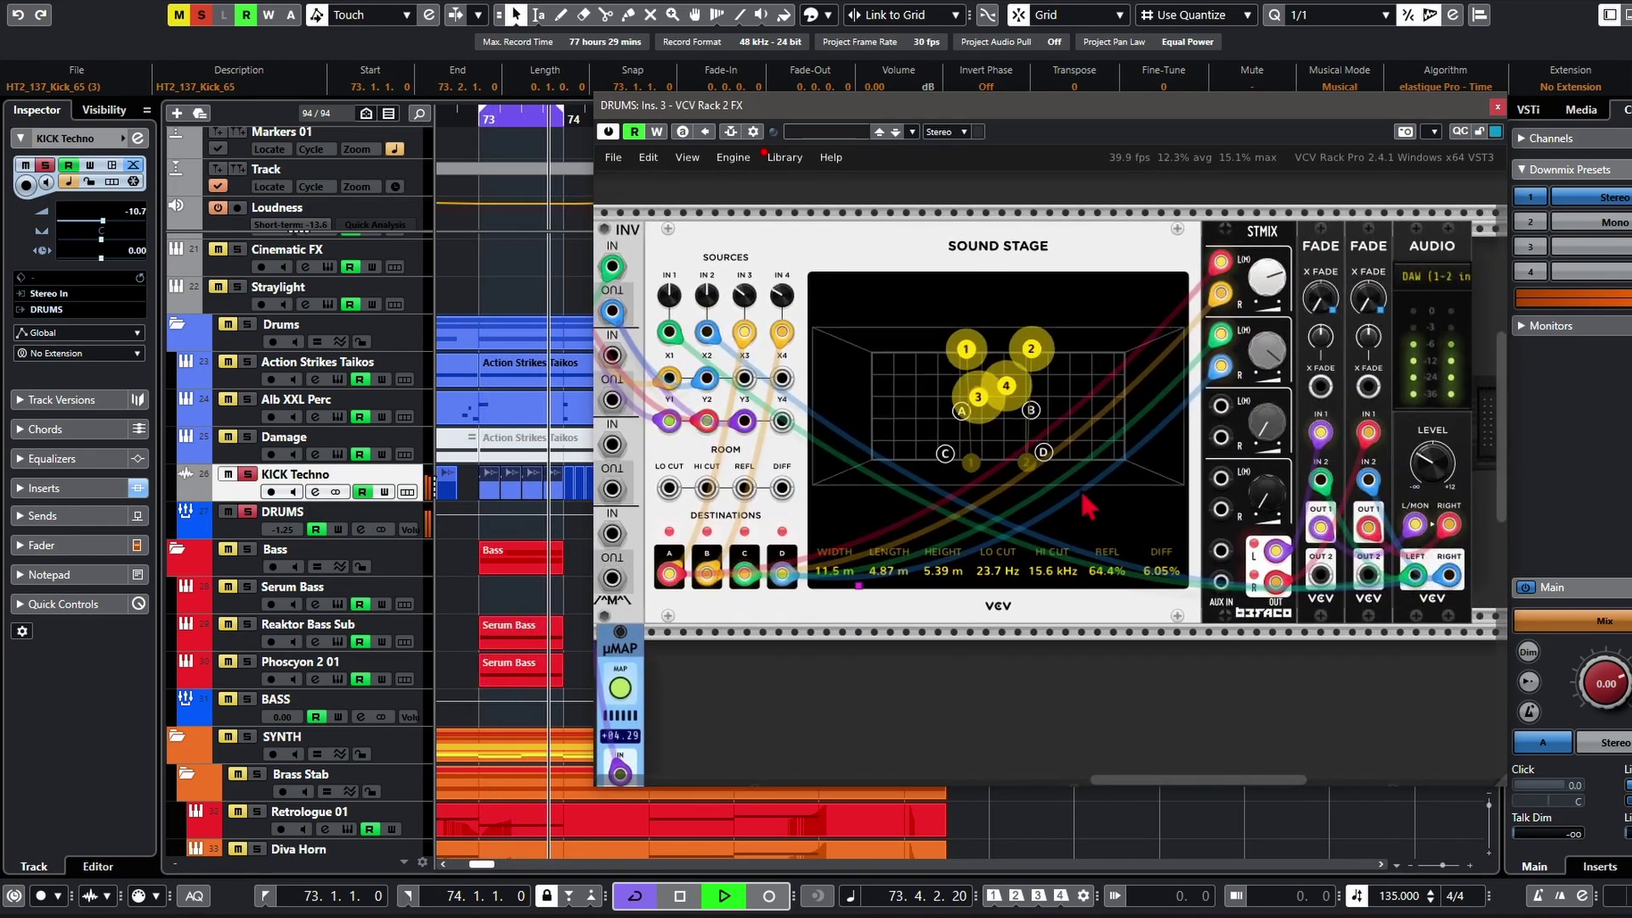
left_click_drag(1219, 441, 1211, 477)
left_click_drag(738, 331, 737, 357)
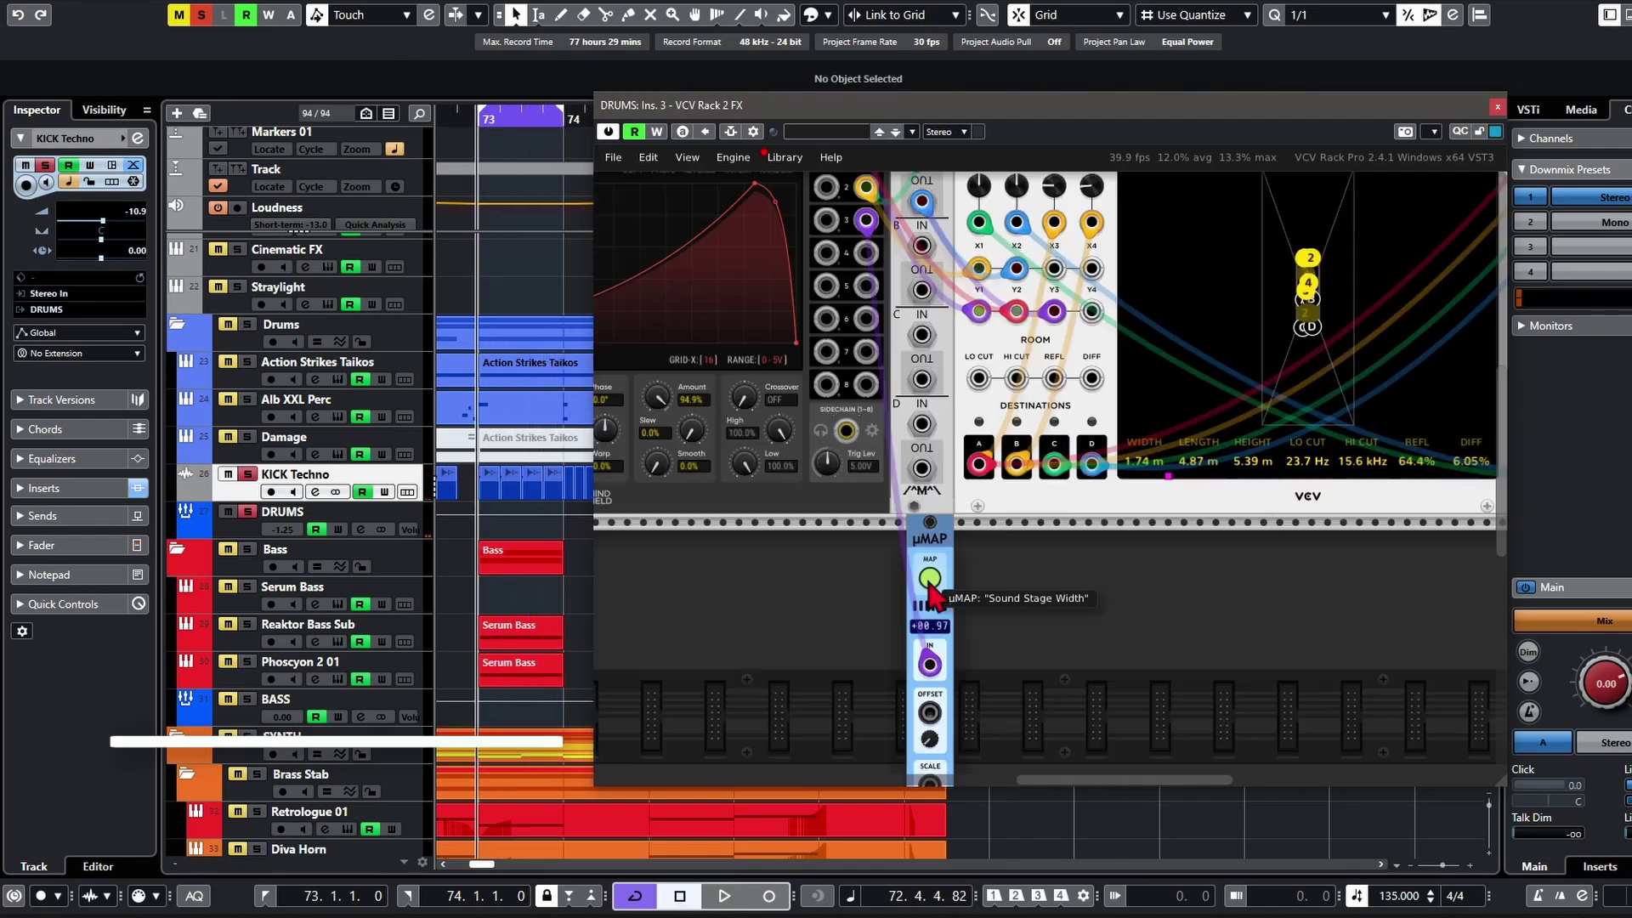
Step: Repatch the feedback cable into Sound Stage's source 4 input and connect destination C to STMIX channel 2's left input
scroll(748, 596, "up", 3)
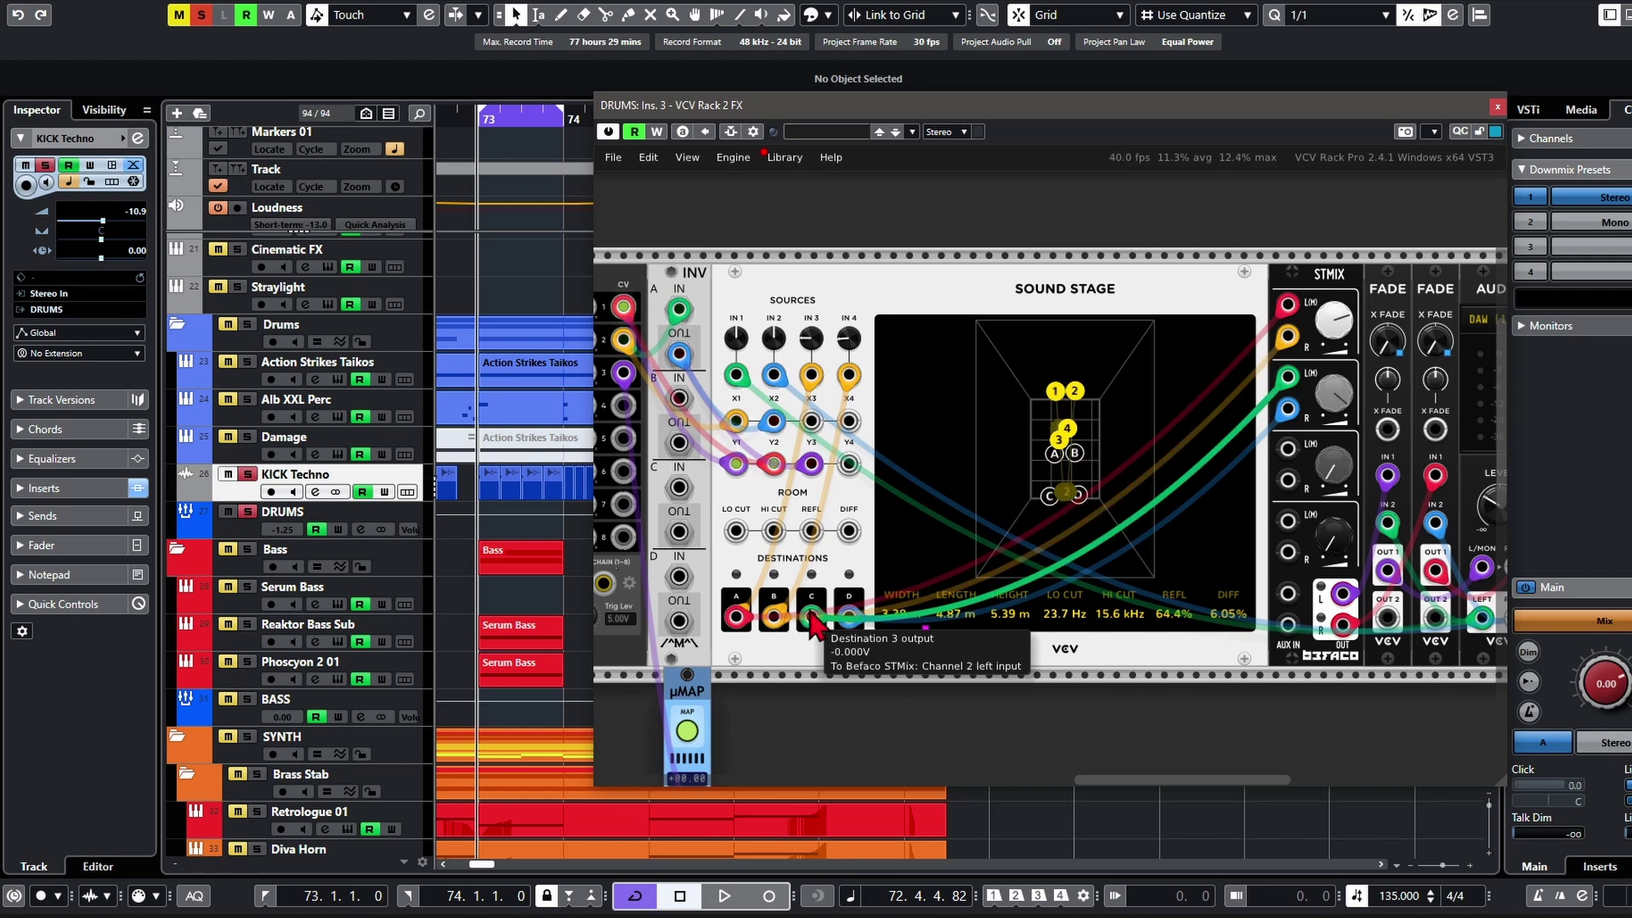
scroll(812, 625, "up", 1)
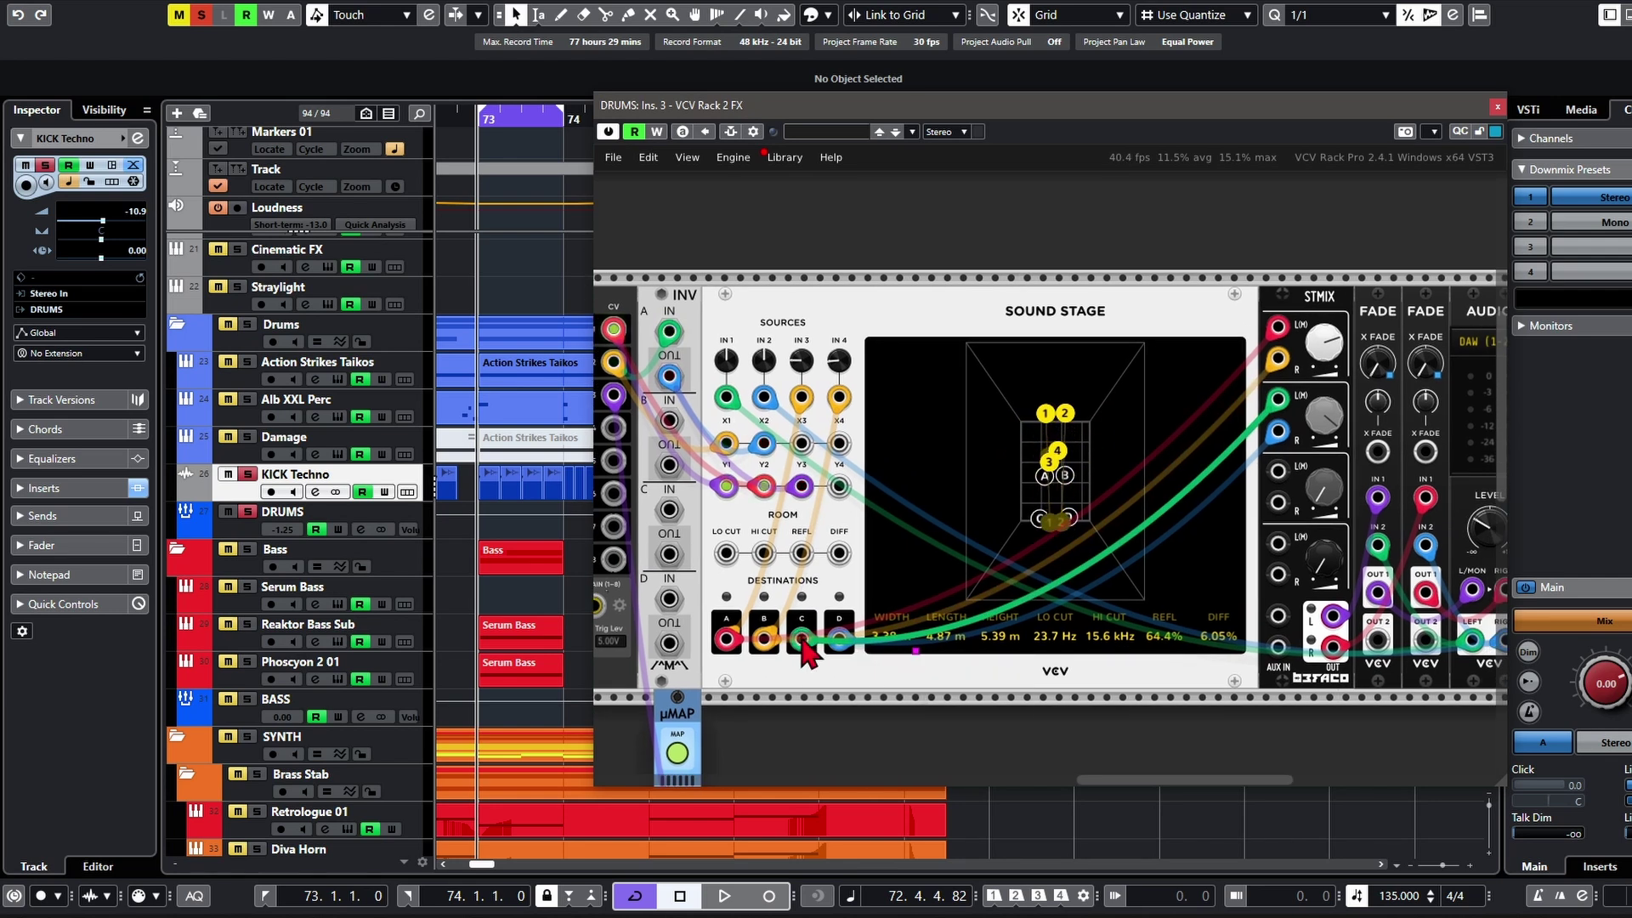
scroll(785, 641, "right", 3)
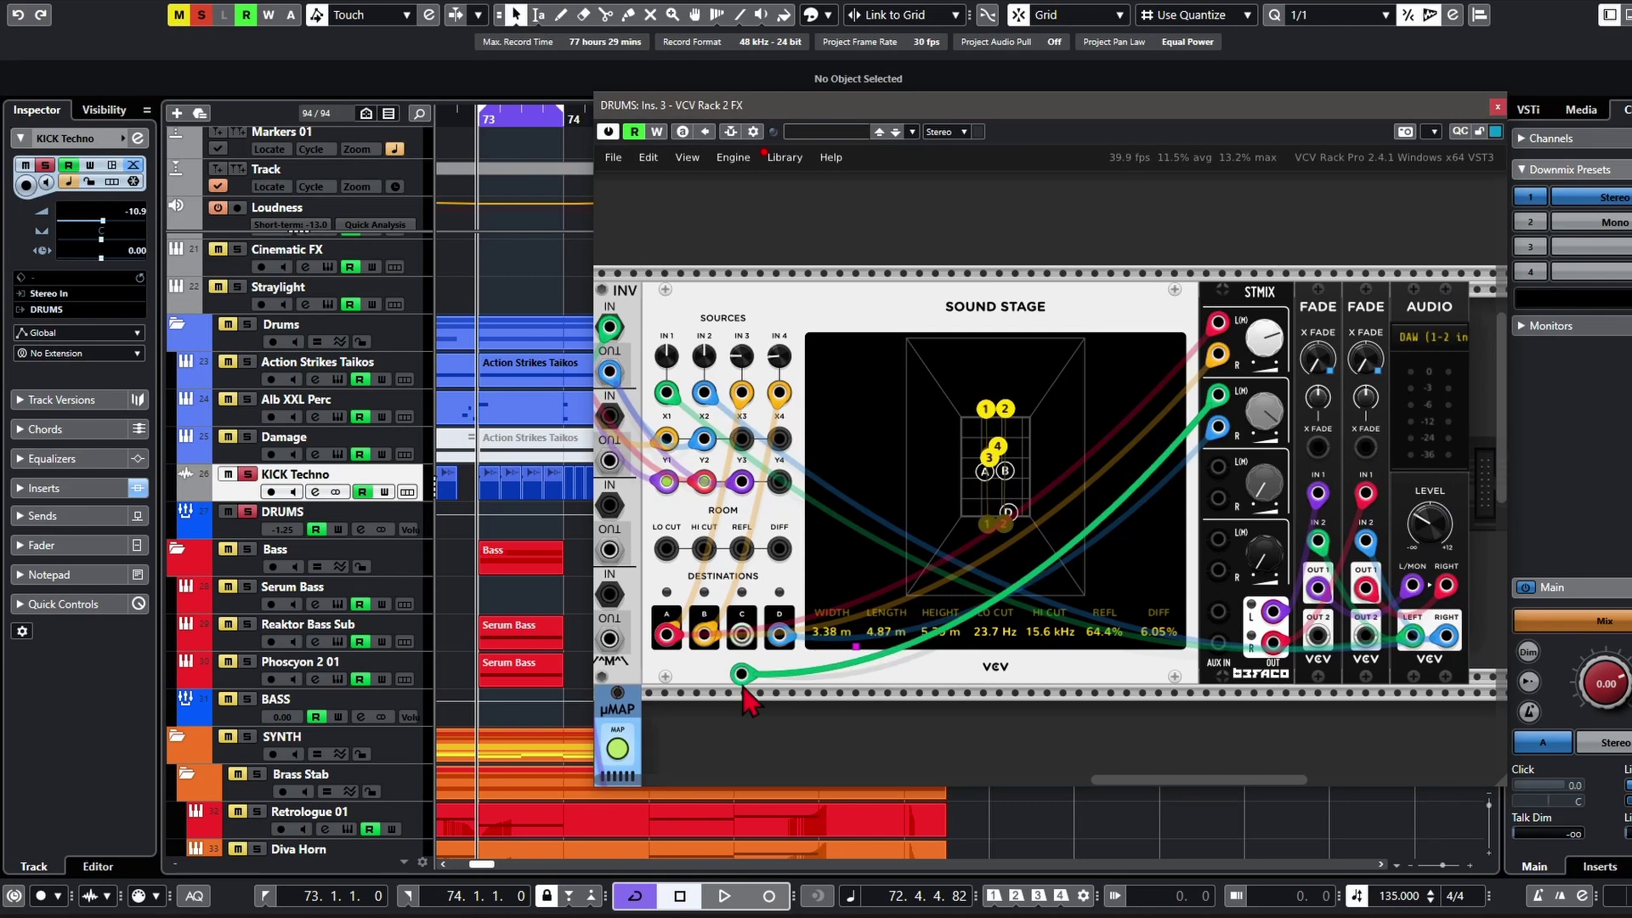
left_click_drag(742, 634, 760, 279)
mouse_move(773, 356)
left_mouse_down()
mouse_move(765, 648)
mouse_move(785, 393)
mouse_move(738, 397)
left_mouse_up()
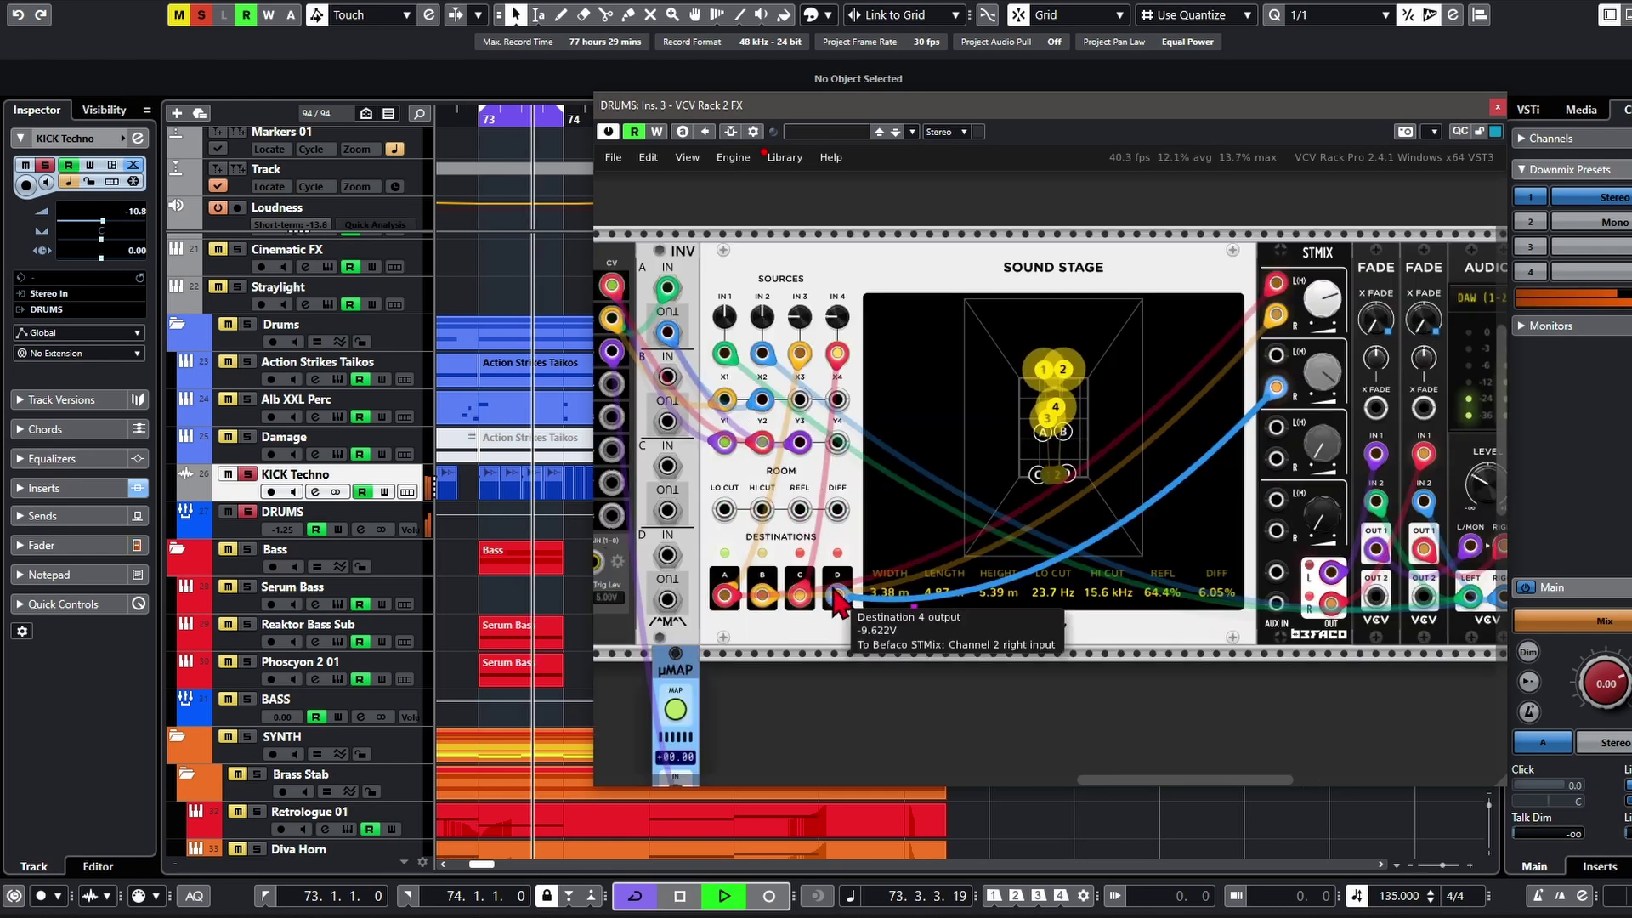
left_click_drag(837, 599, 1276, 356)
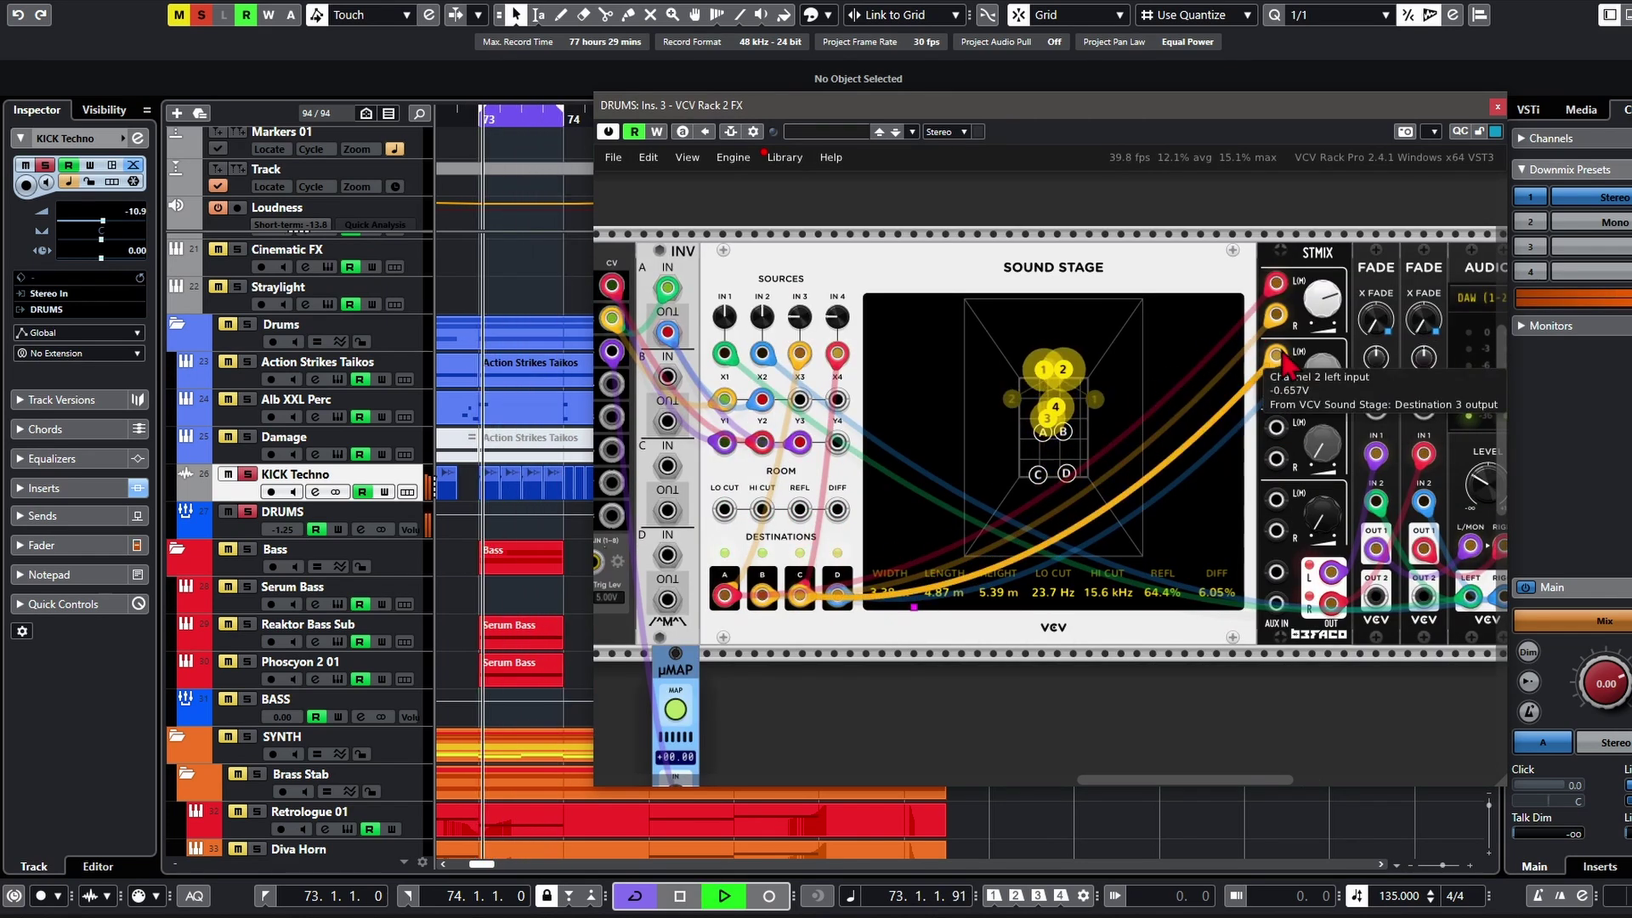
Step: Spread sources 3 and 4 apart toward opposite side walls of the Sound Stage room while auditioning the kick
left_click_drag(800, 318, 838, 332)
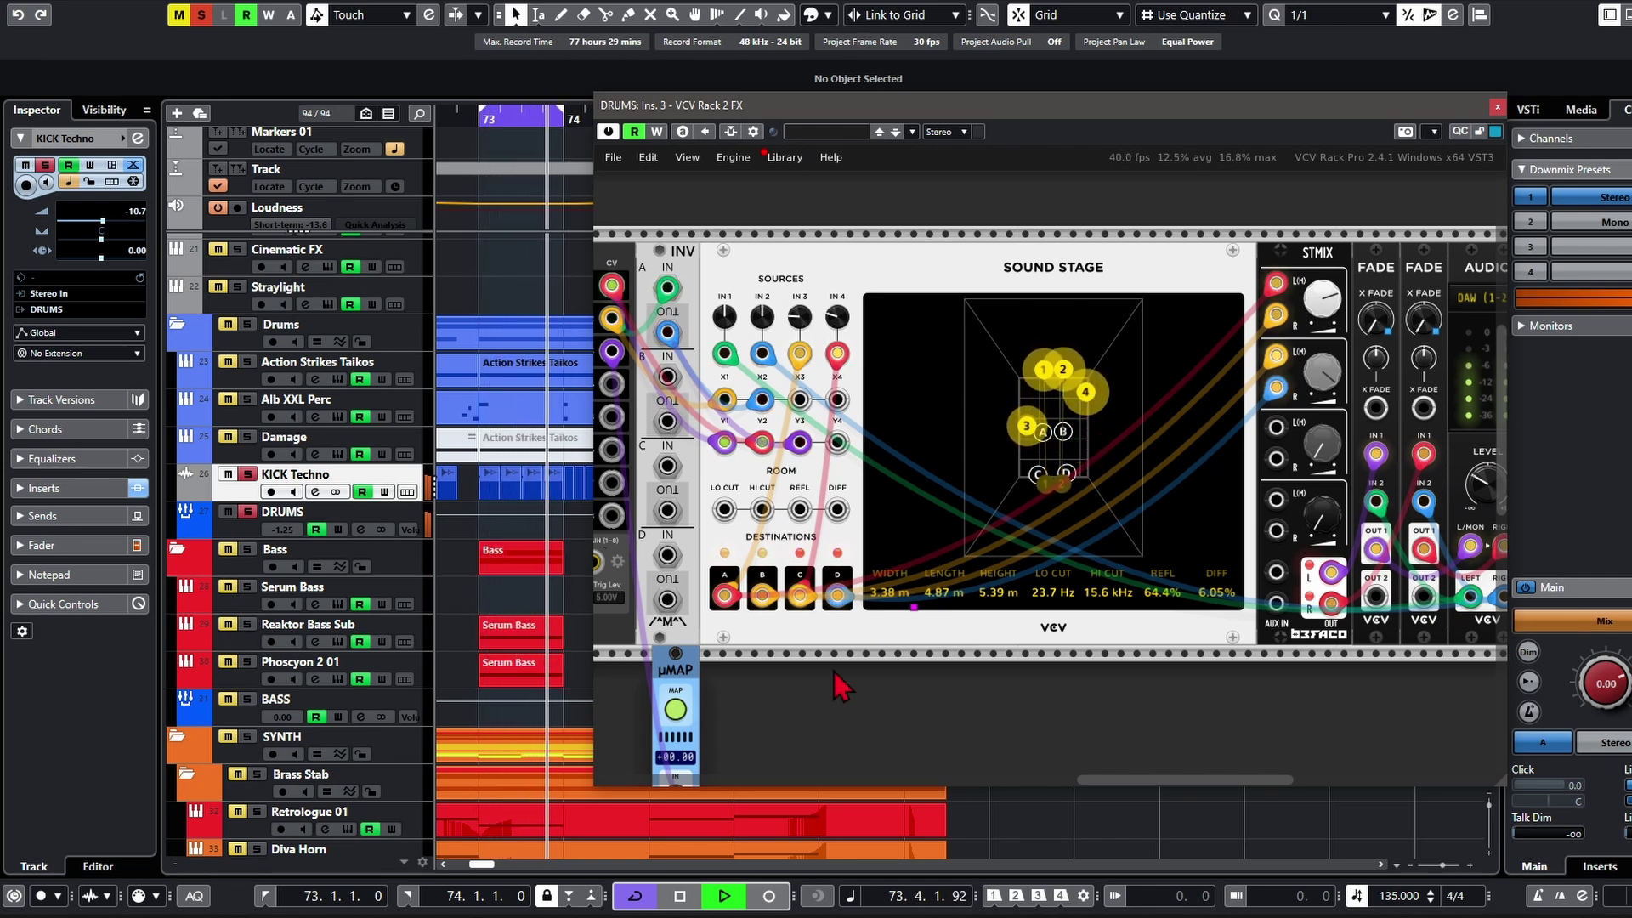
left_click_drag(873, 638, 1204, 551)
left_click_drag(911, 545, 1122, 650)
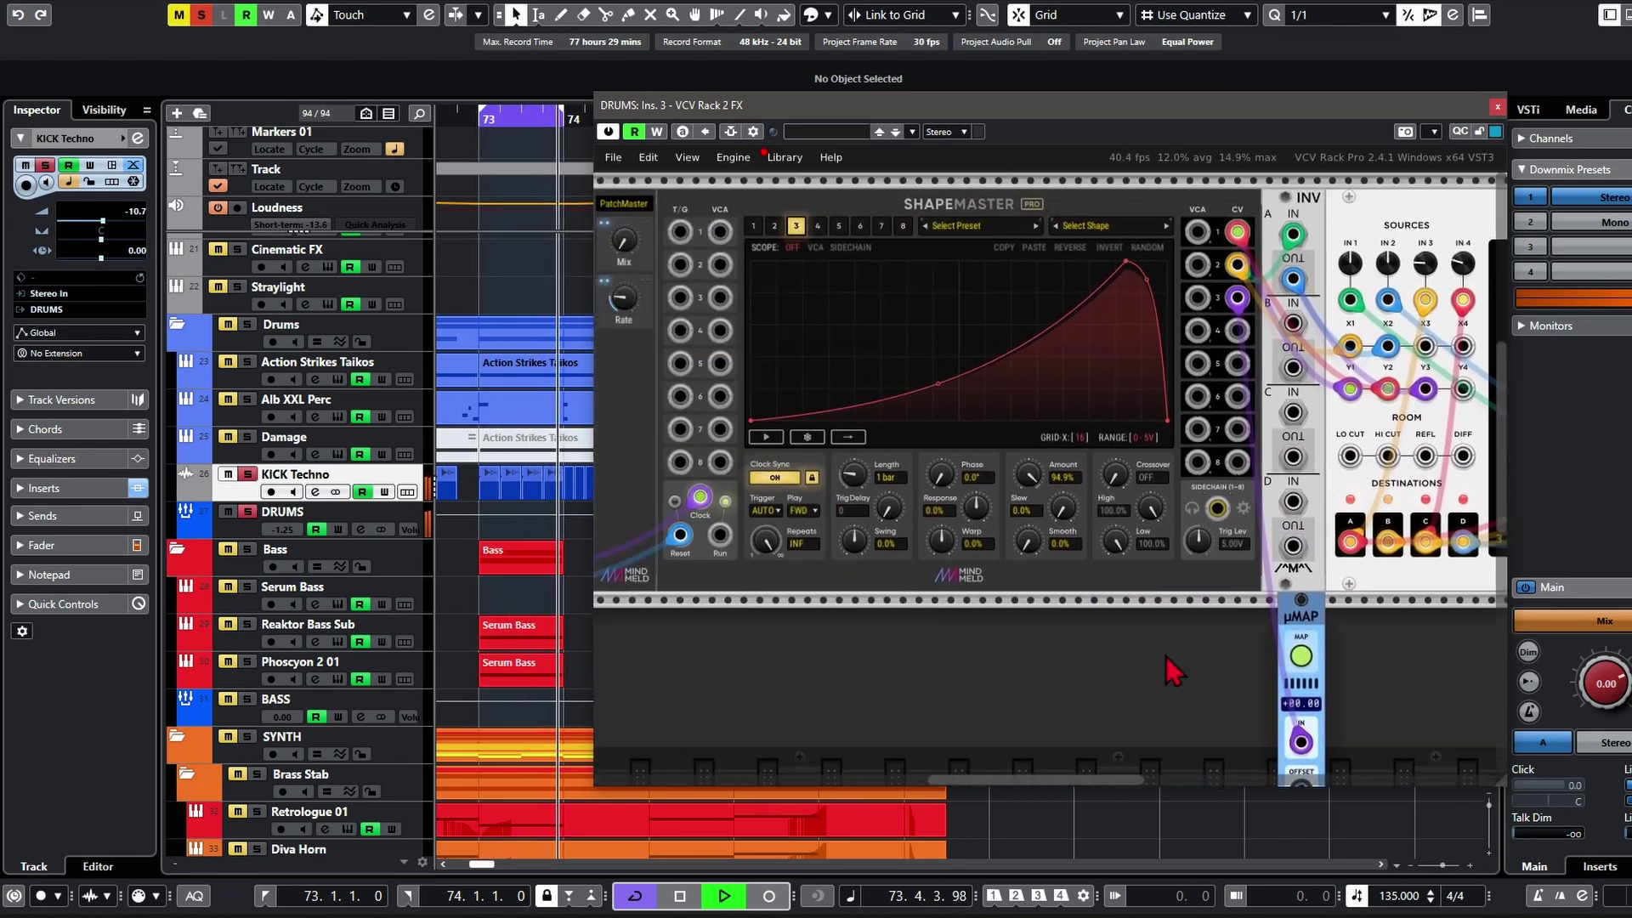
scroll(902, 639, "right", 10)
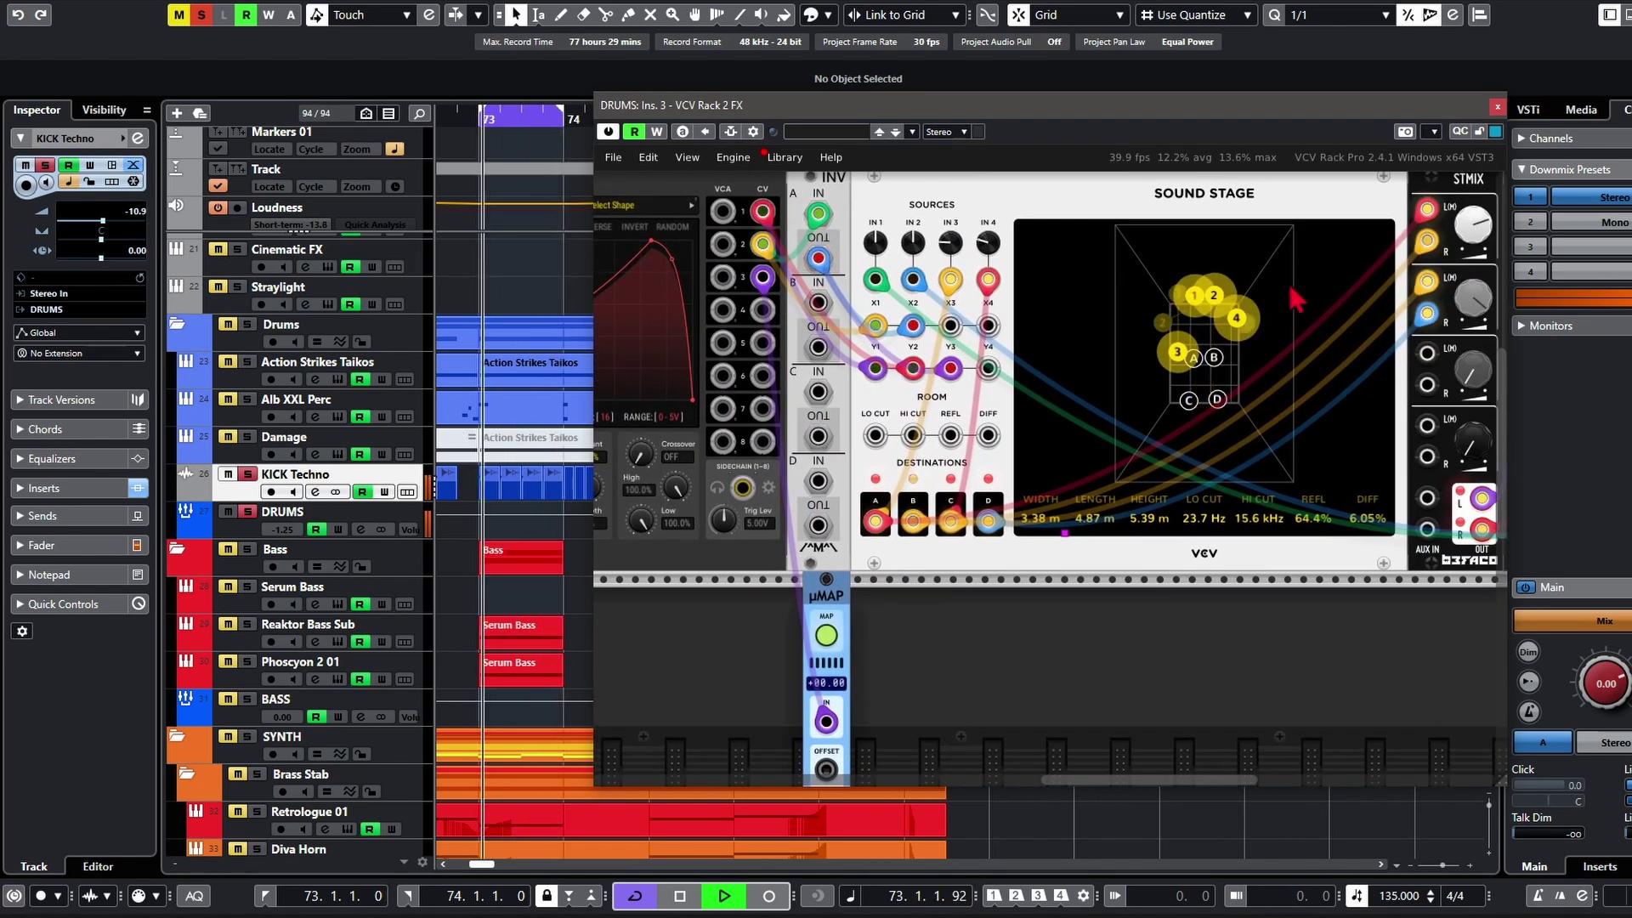
Step: Lower µMAP's input offset so the room width modulation starts from a narrower room
scroll(732, 536, "left", 1)
scroll(733, 535, "left", 12)
scroll(765, 540, "up", 2)
scroll(955, 572, "right", 8)
scroll(954, 572, "down", 4)
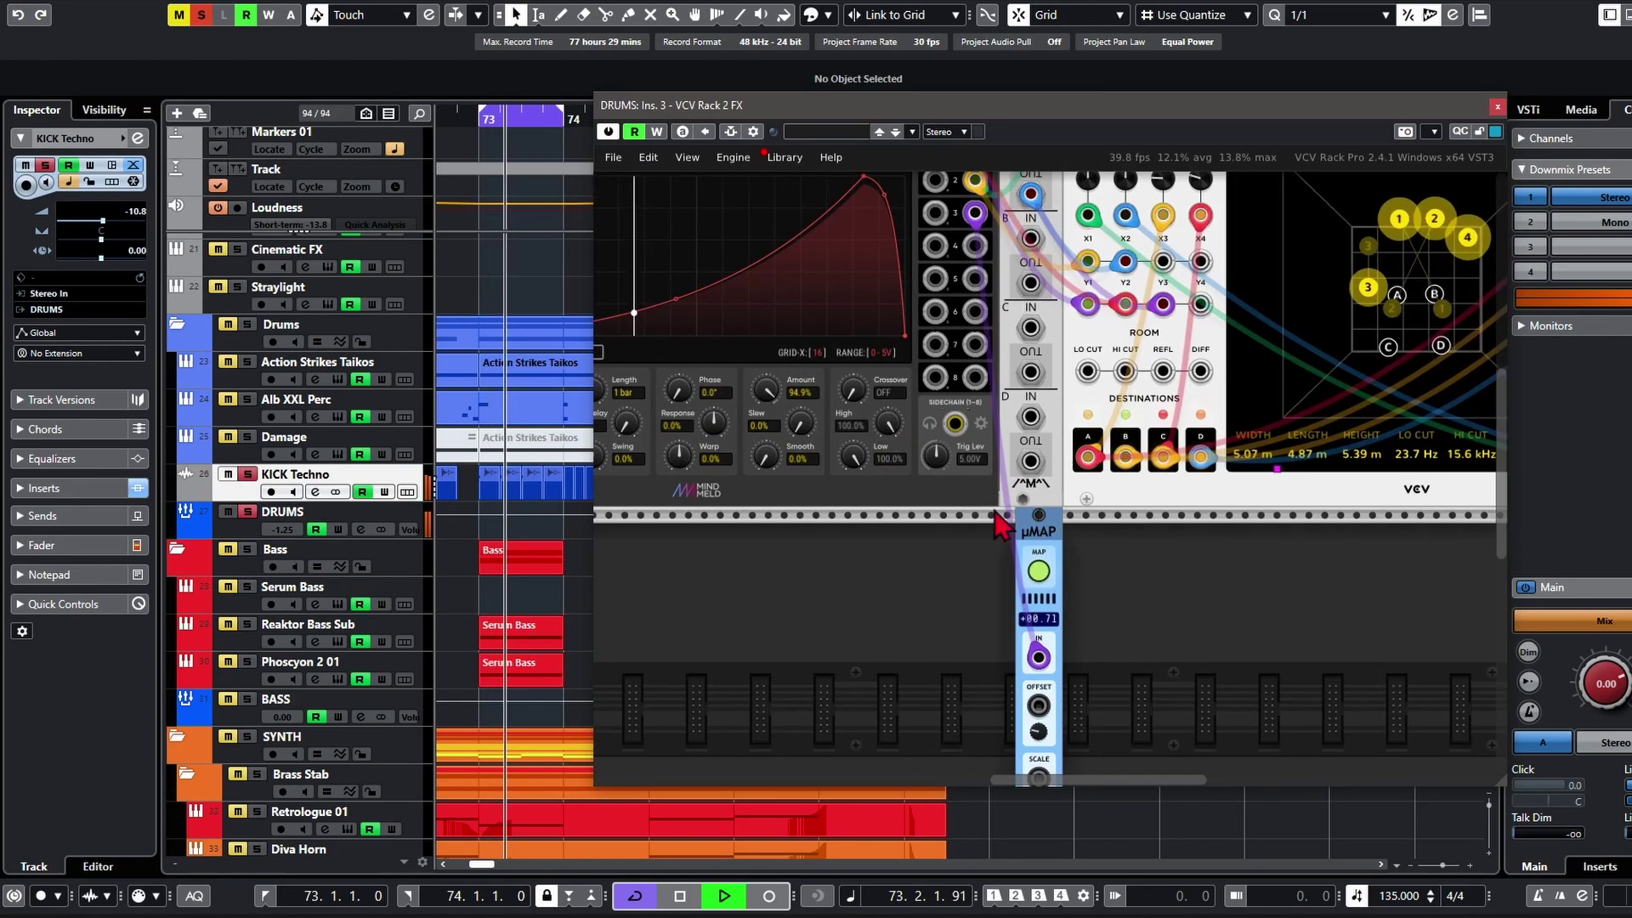
scroll(1033, 757, "down", 4)
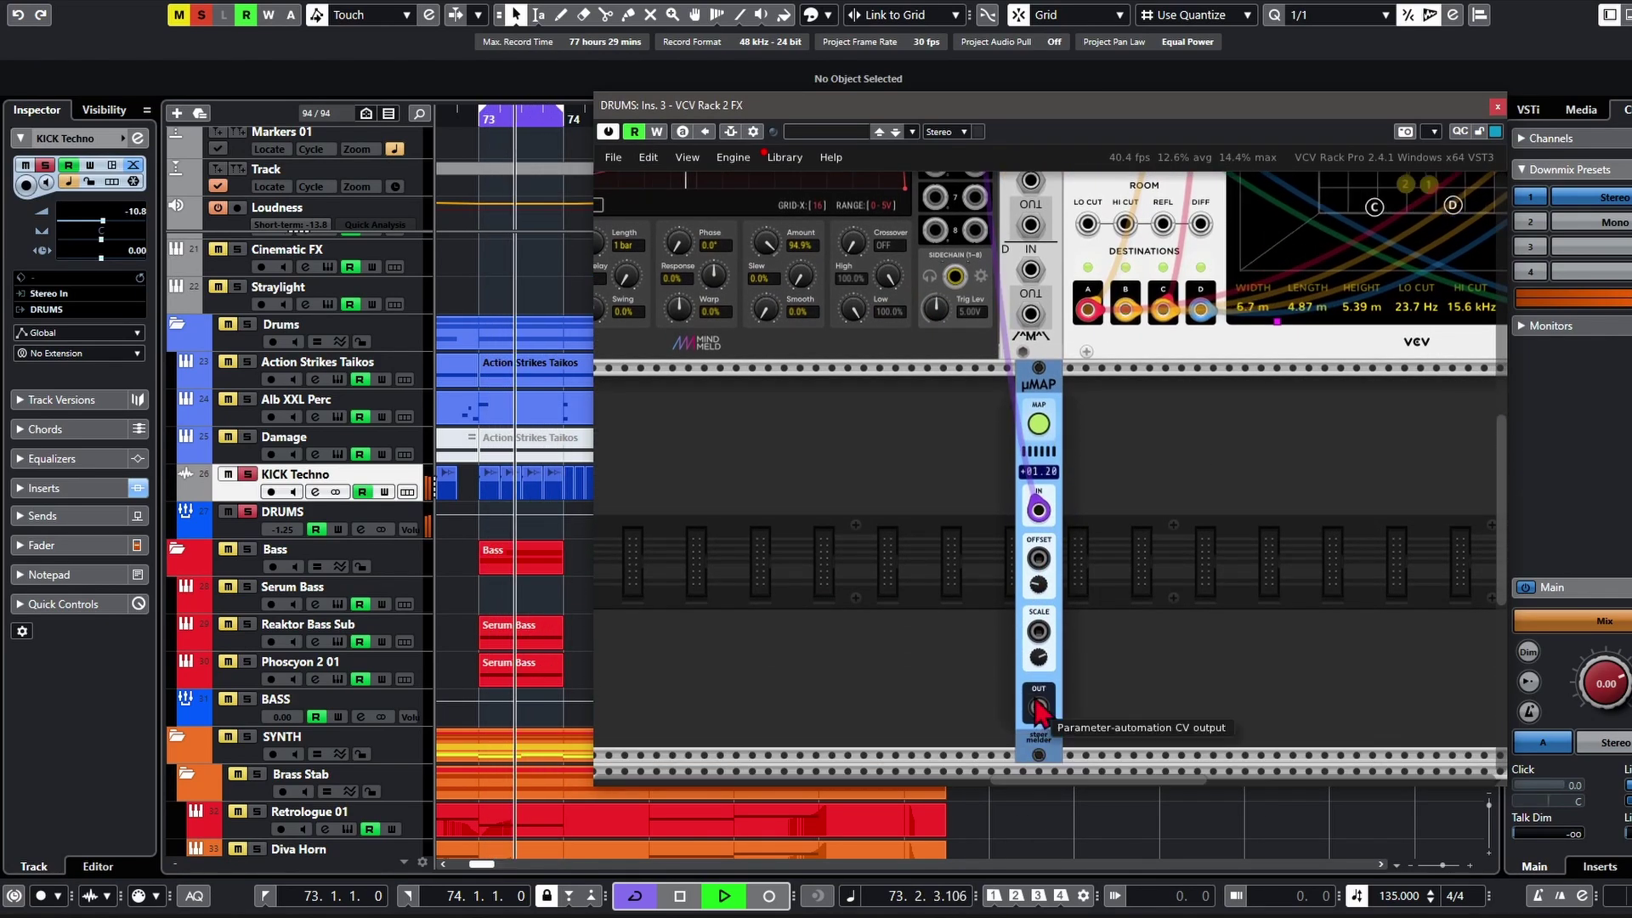
left_click_drag(1038, 585, 1038, 680)
scroll(941, 704, "up", 6)
scroll(940, 703, "right", 7)
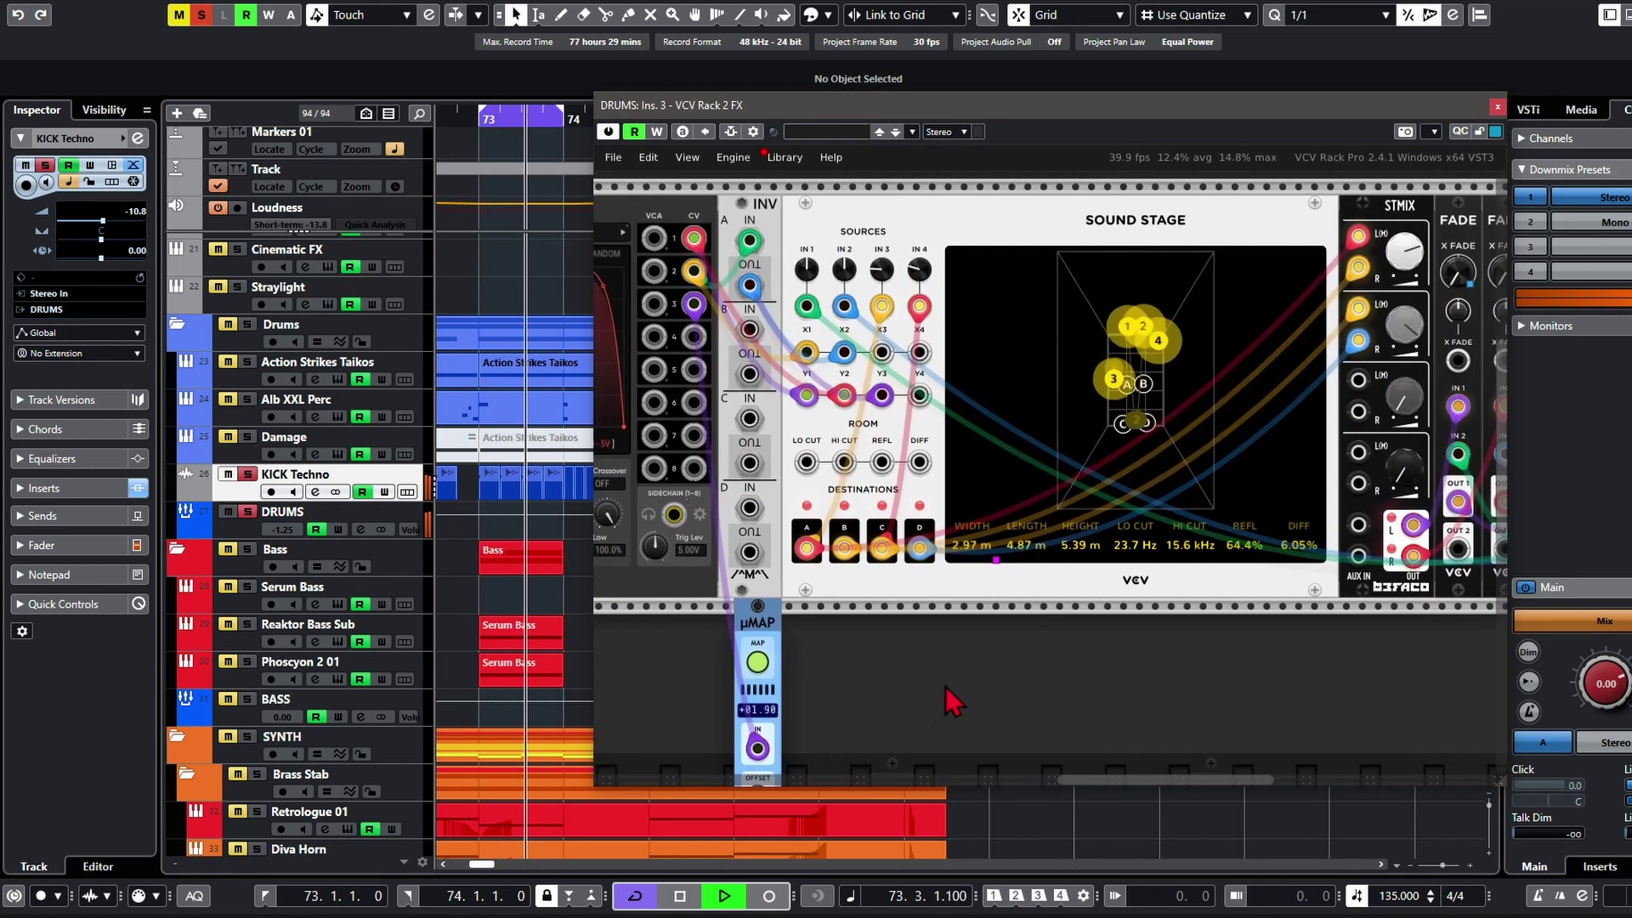
Step: Set Sound Stage's source 3 level to about -8.9 dB and adjust source 4's level while auditioning the kick
scroll(1027, 677, "up", 2)
scroll(1027, 677, "right", 3)
left_click_drag(758, 325, 757, 272)
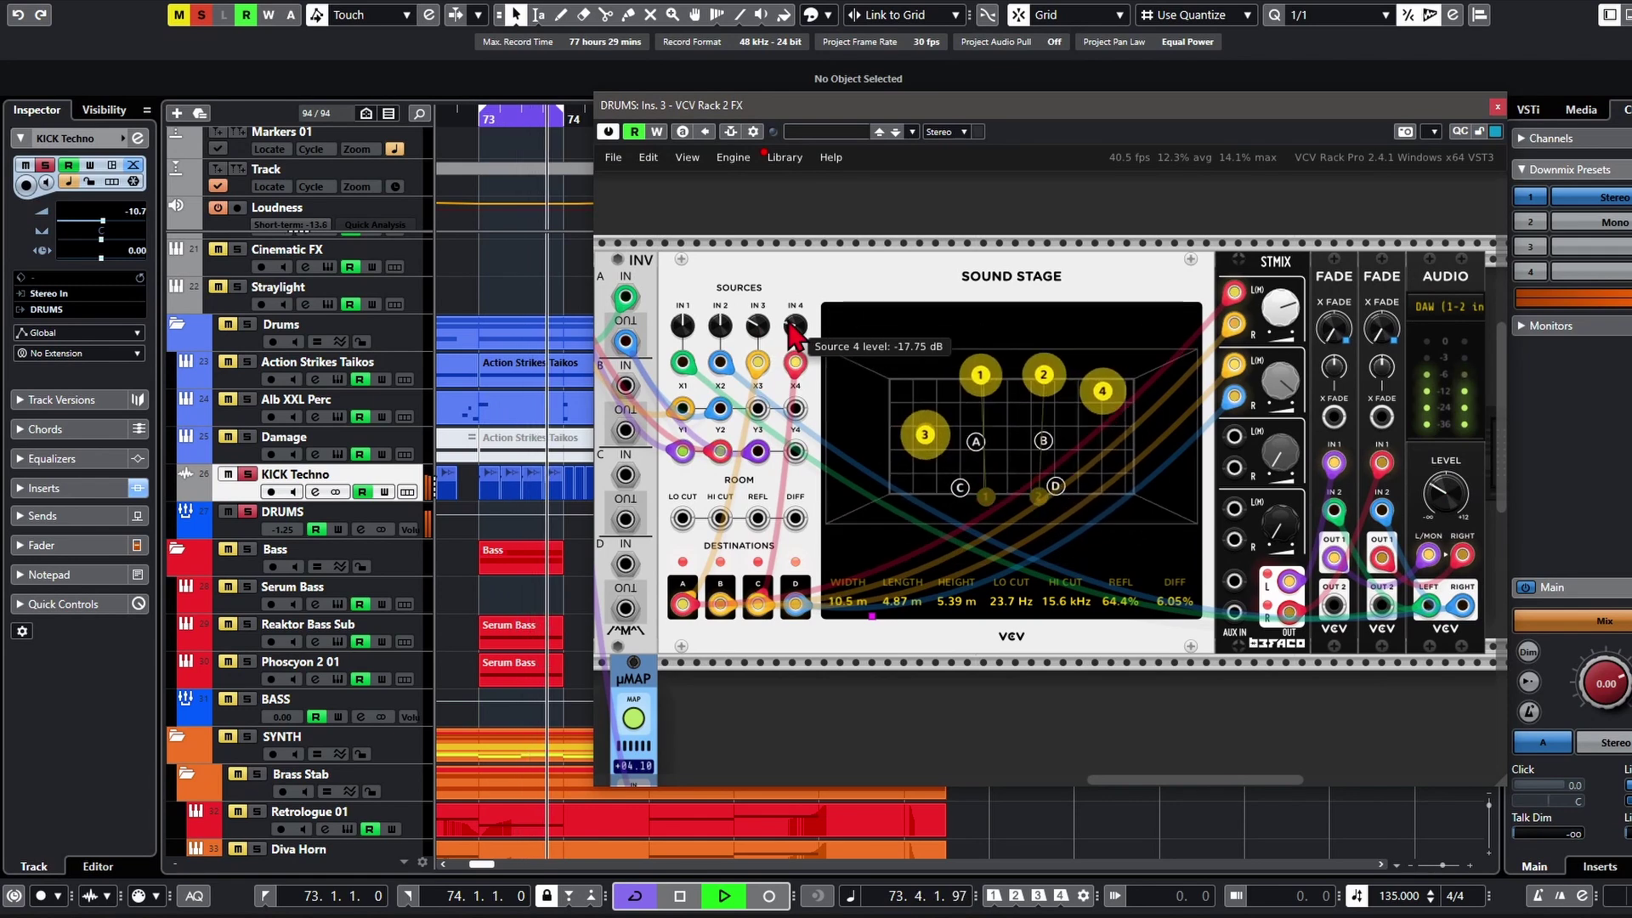
Step: Stop playback, select the KICK Techno event at bar 73 beat 3, and bring more of the arrangement into view
left_click(532, 482)
key("space")
left_click_drag(505, 492, 671, 509)
key("g")
left_click_drag(567, 491, 644, 498)
scroll(493, 502, "down", 5)
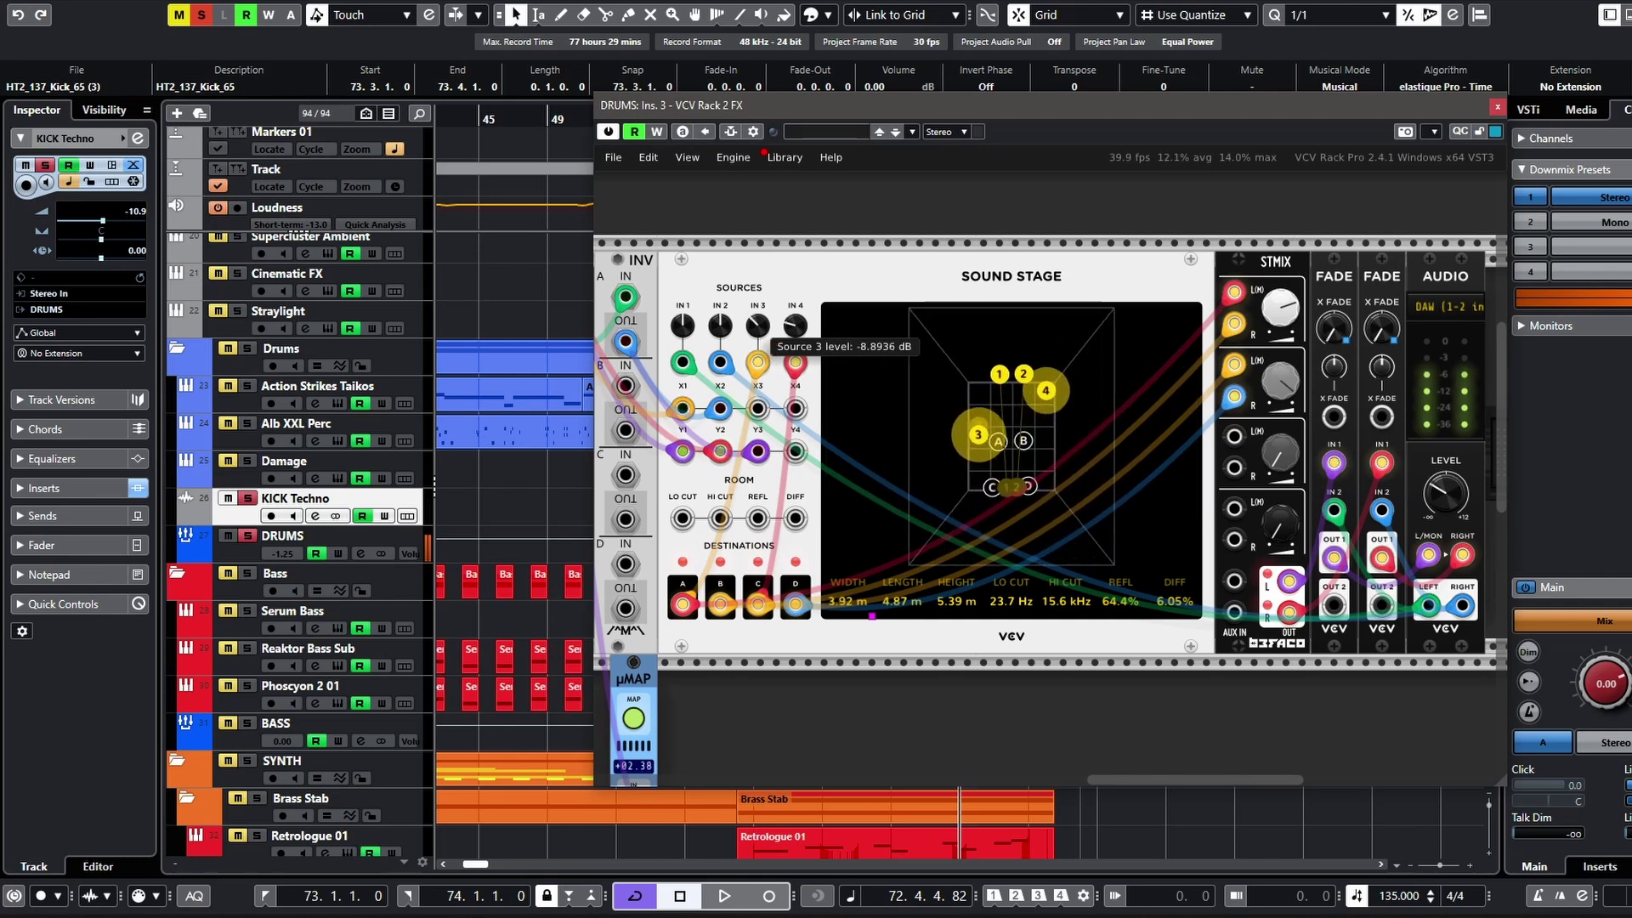
Step: Play the soloed drum tracks, adjust source 4's level, and set the room length to about 8.44 m and reflection to about 59.6%
left_click_drag(800, 331, 800, 316)
left_click_drag(1124, 609, 1124, 706)
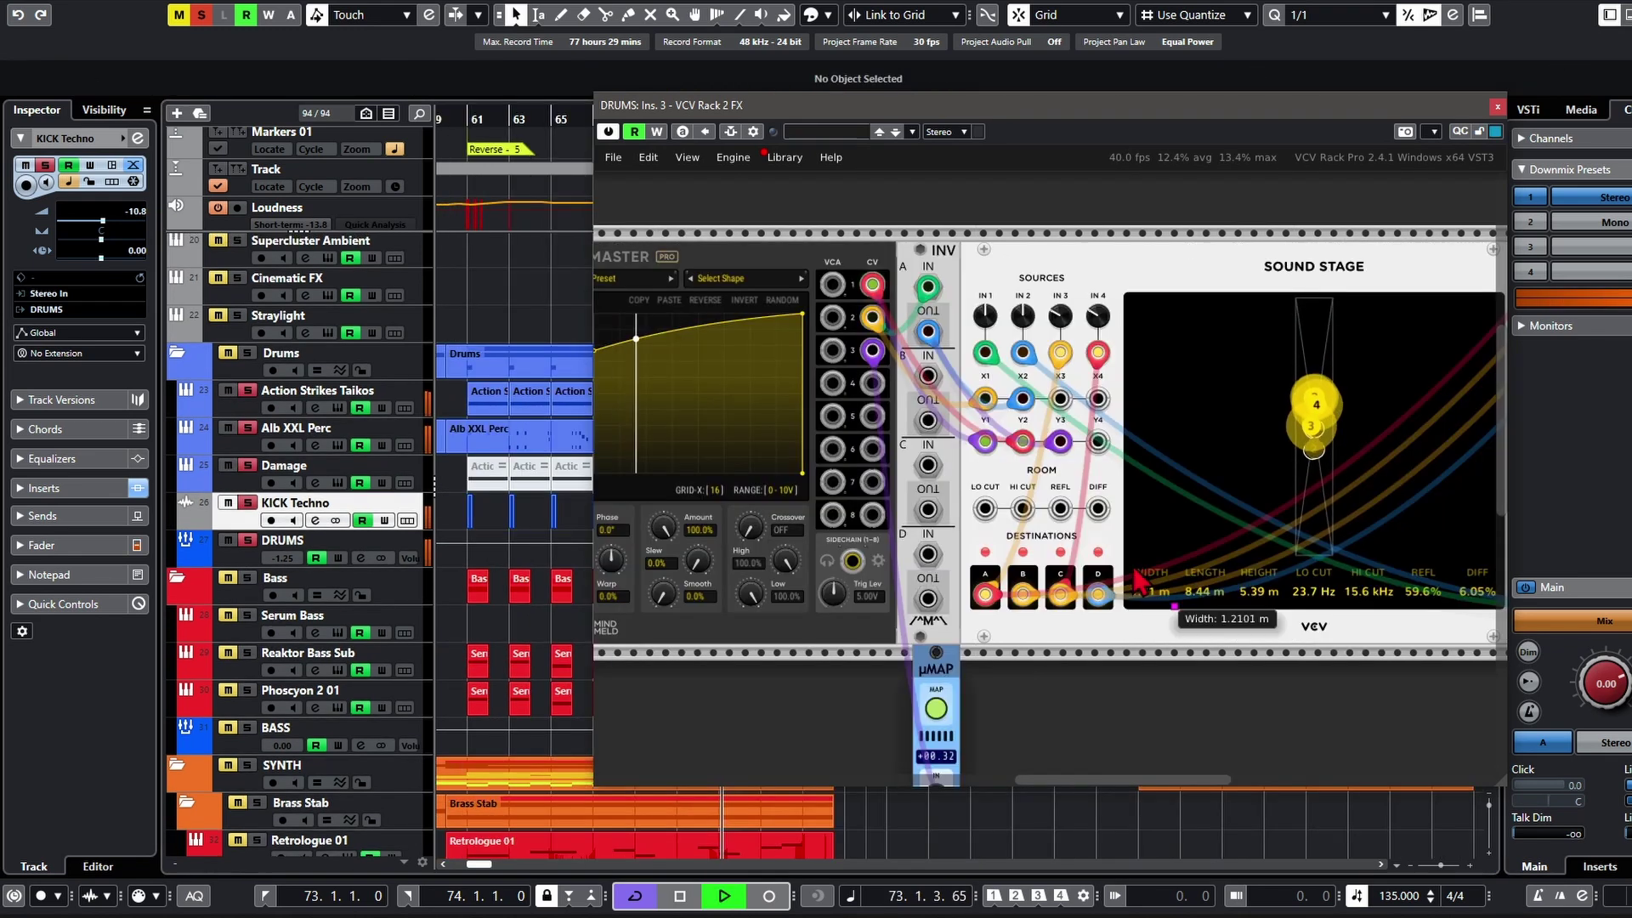
Step: Select ShapeMaster's channel 3 and set its length to 1 bar for the room width modulation
key("ctrl+0")
left_click_drag(1335, 568, 1390, 567)
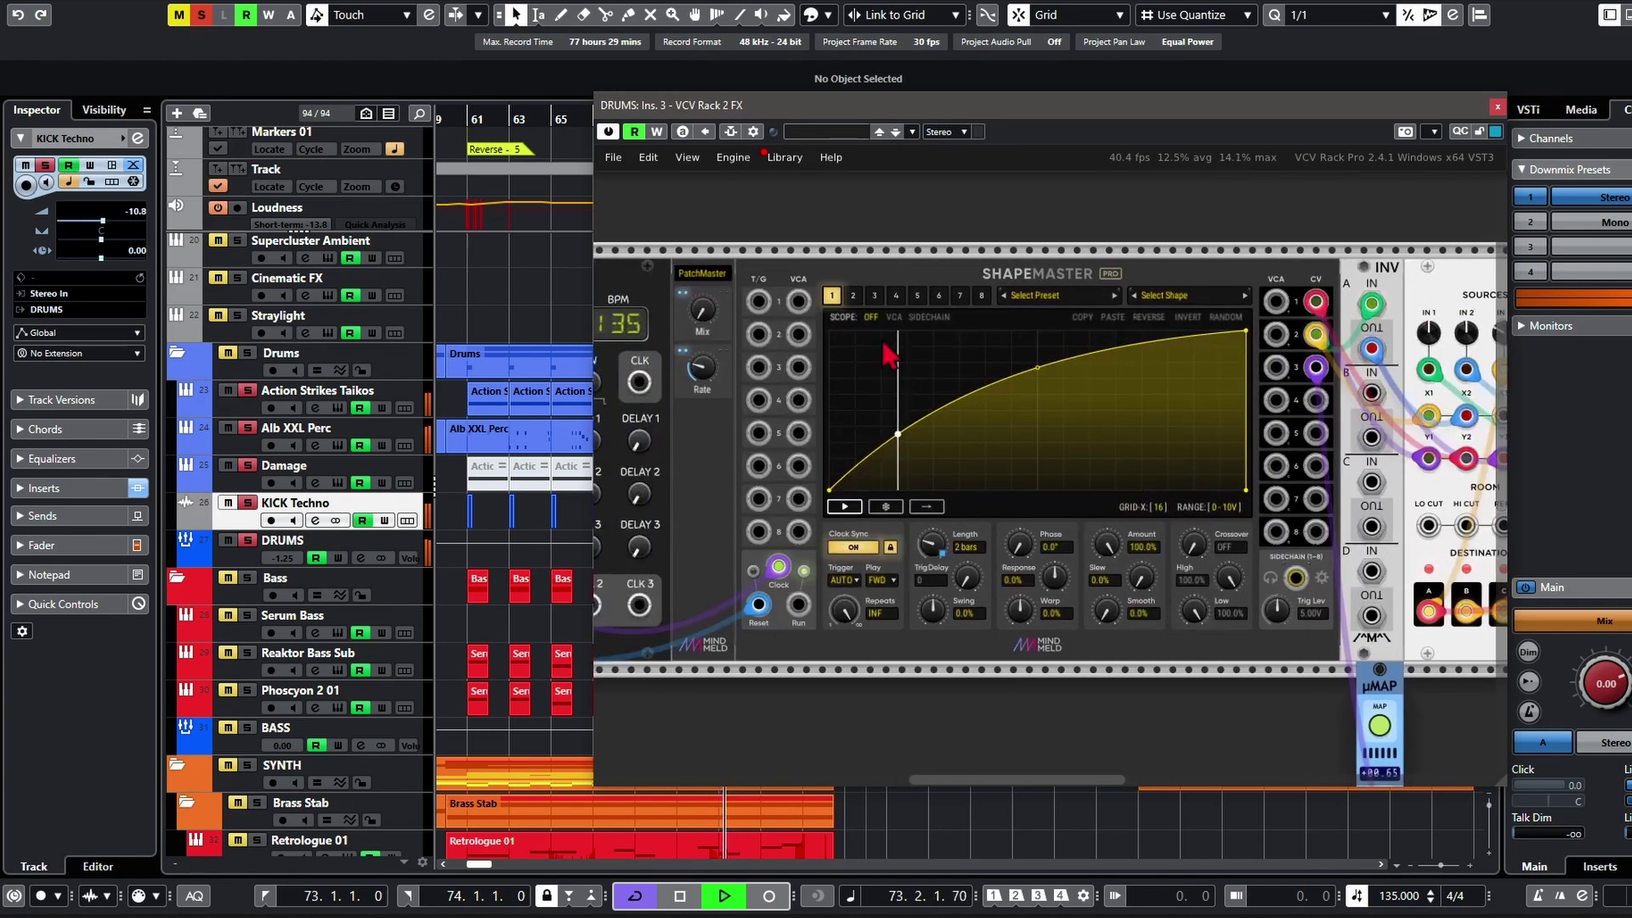
left_click(874, 296)
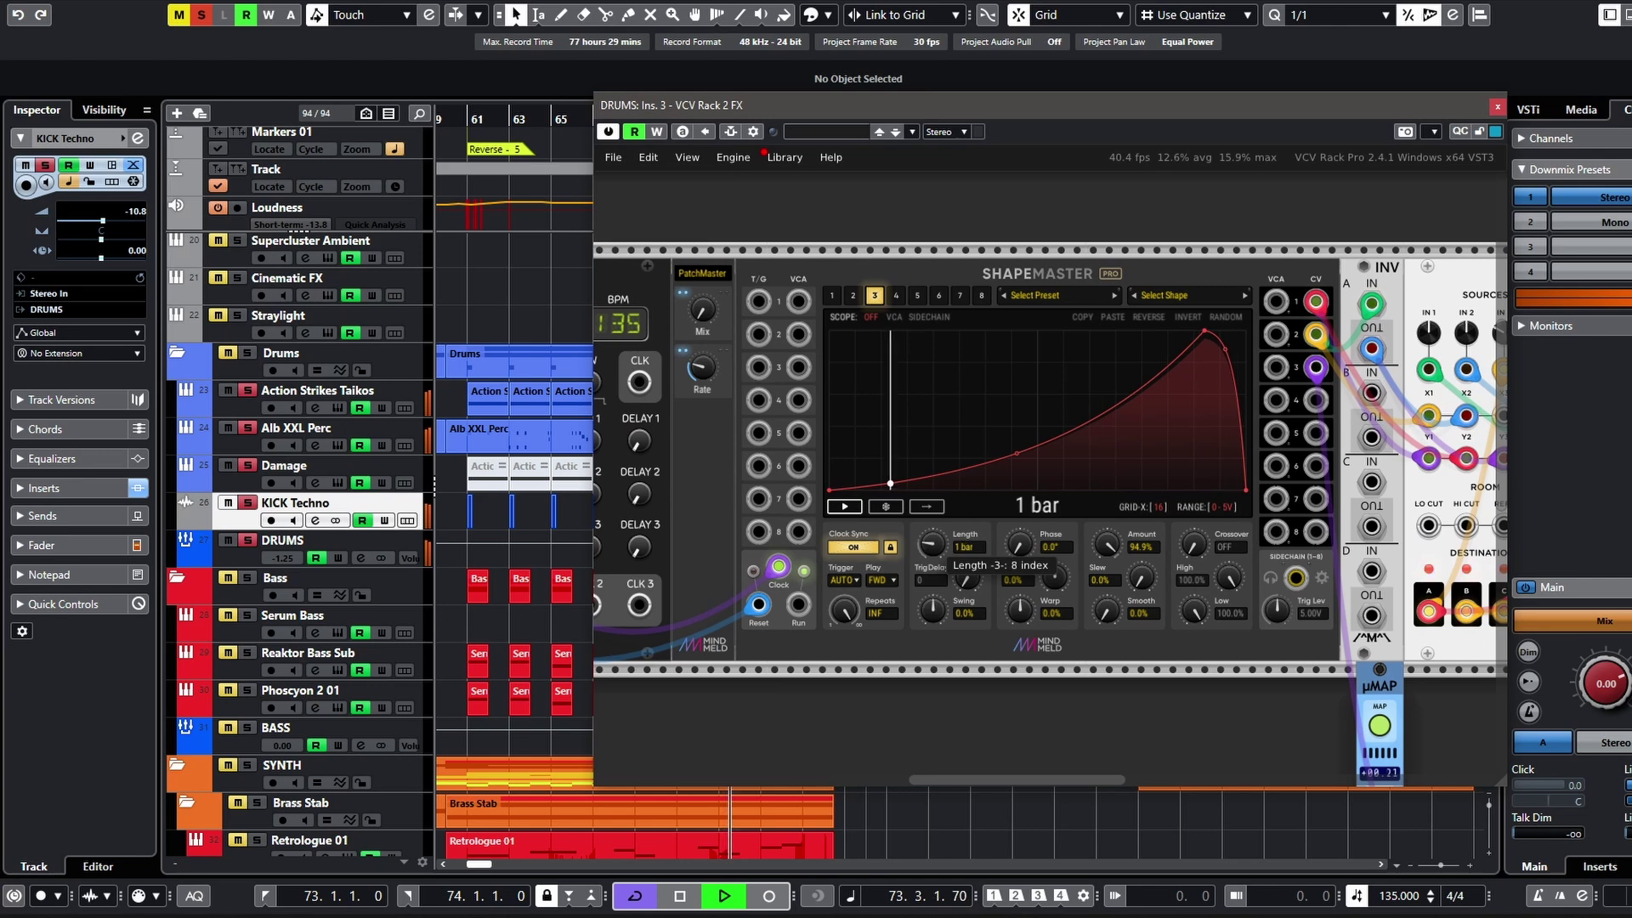
scroll(1298, 604, "right", 10)
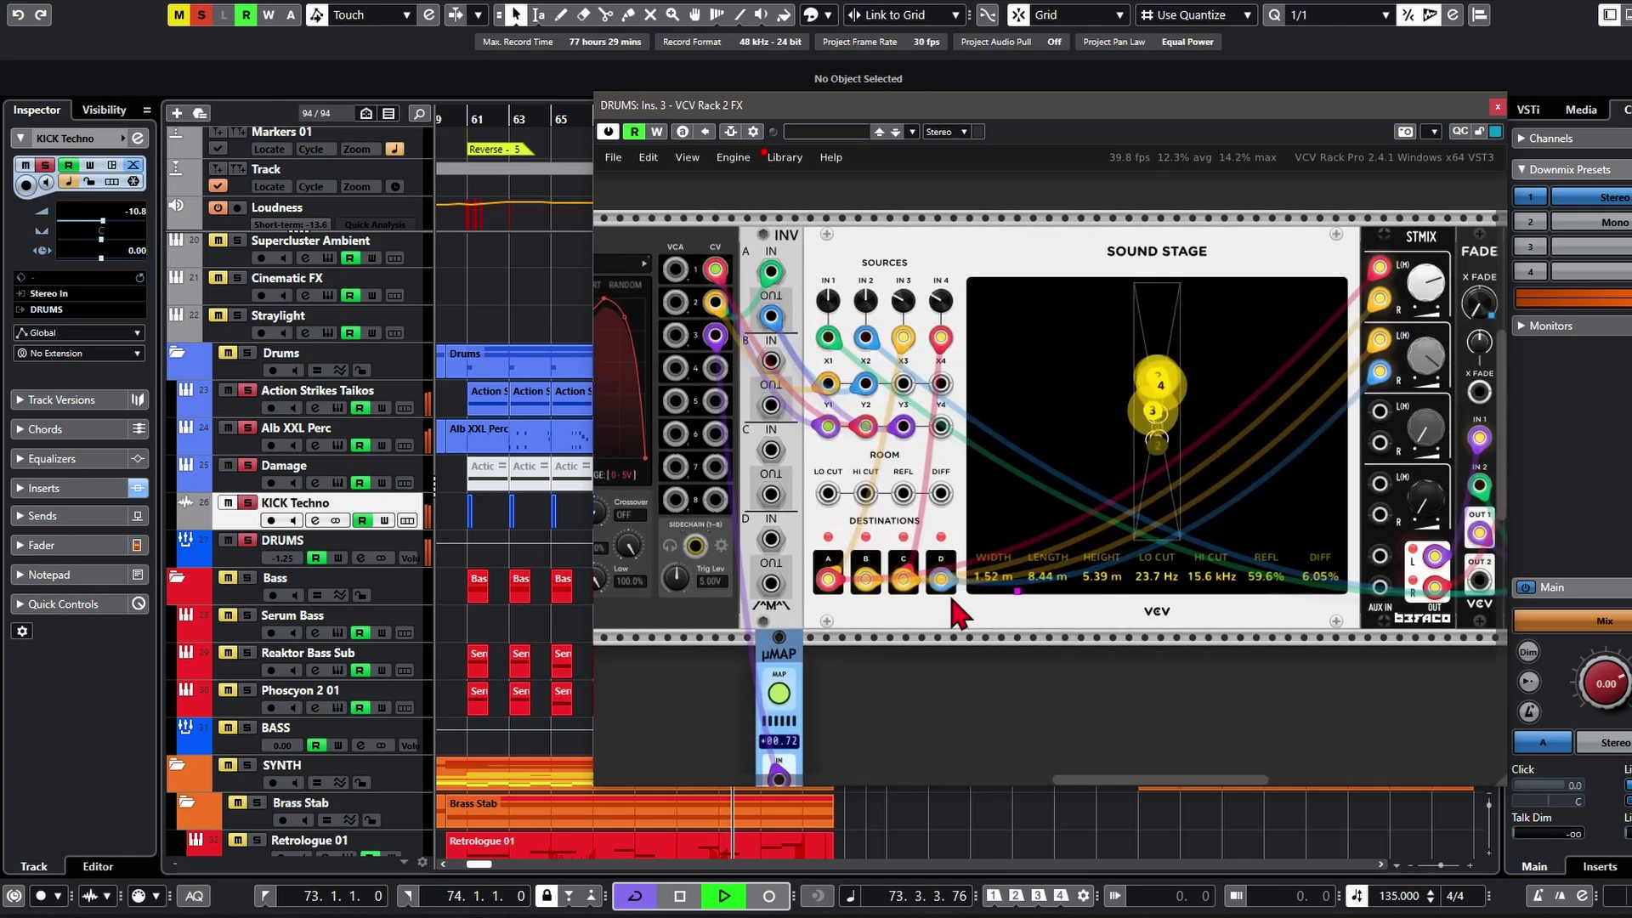
Step: Set the room to about 5.46 m length, 3.19 m height, 11.1 kHz hi cut, 50.9% reflection and 17.5% diffusion, auditioning drums and bass
scroll(1122, 630, "right", 3)
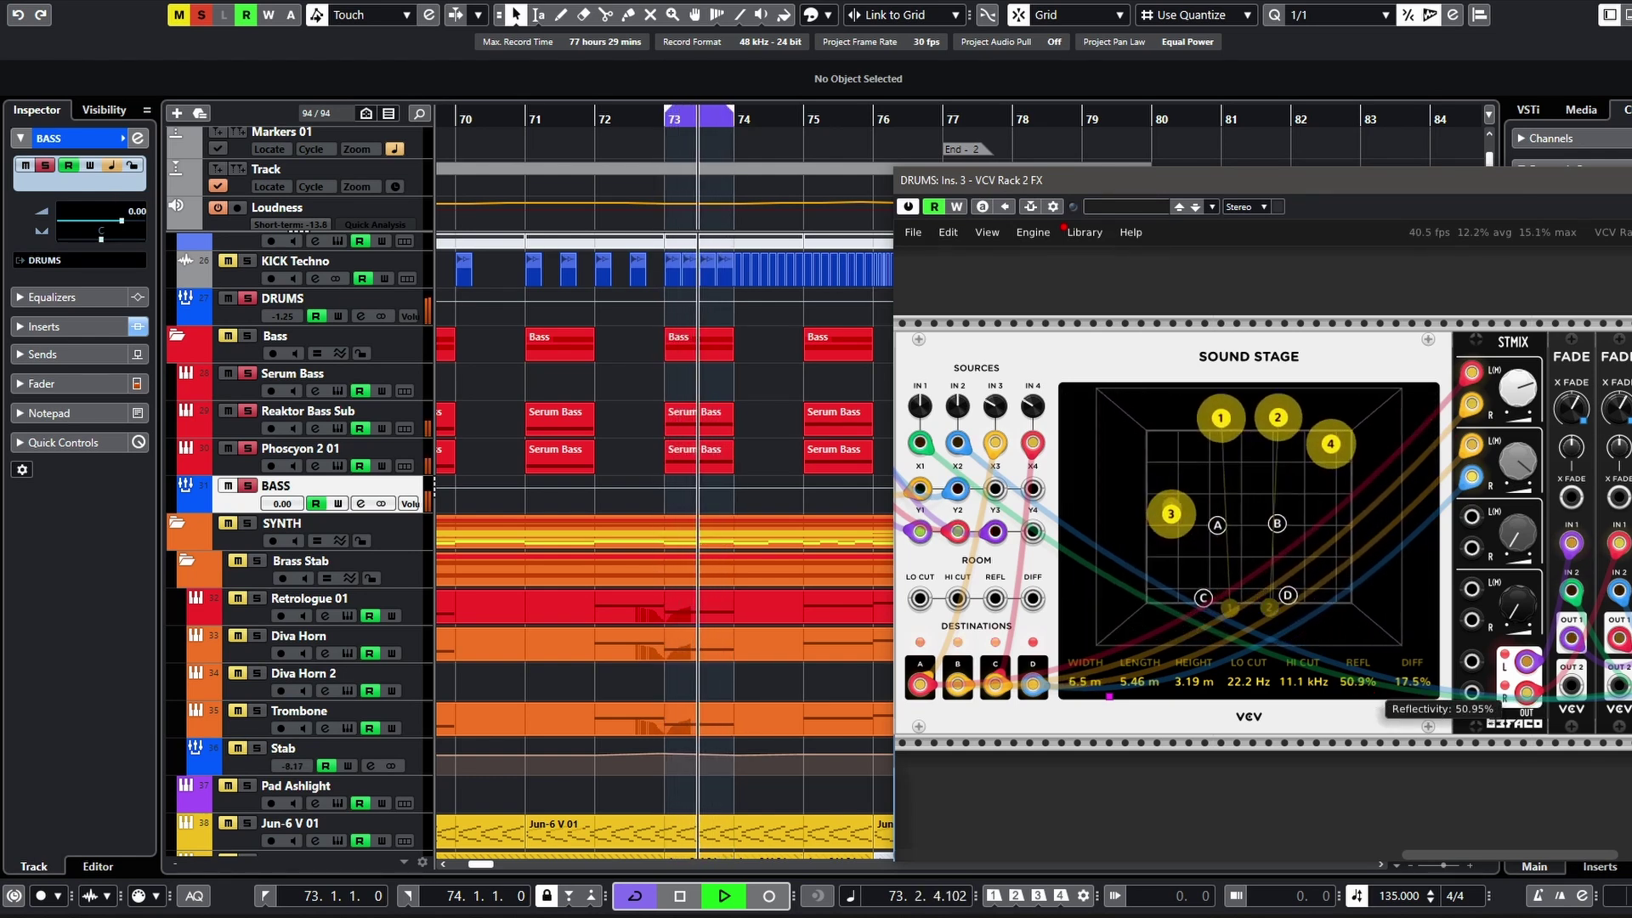
key("space")
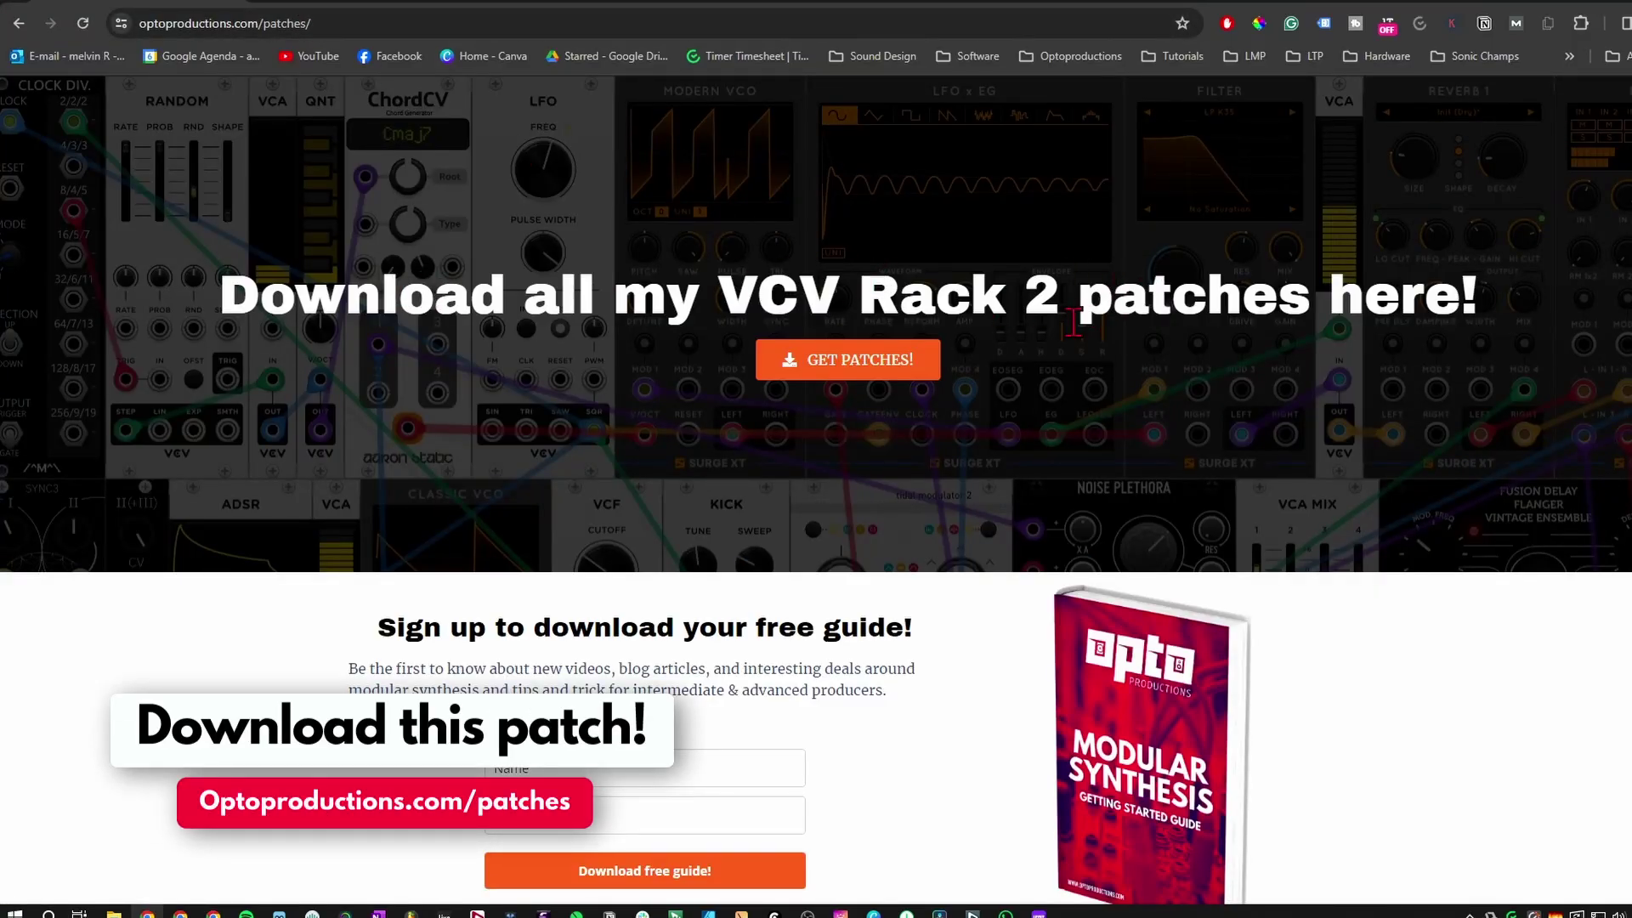
Step: Switch to the browser and view the VCV Rack 2 patch downloads at optoproductions.com/patches
scroll(740, 391, "down", 1)
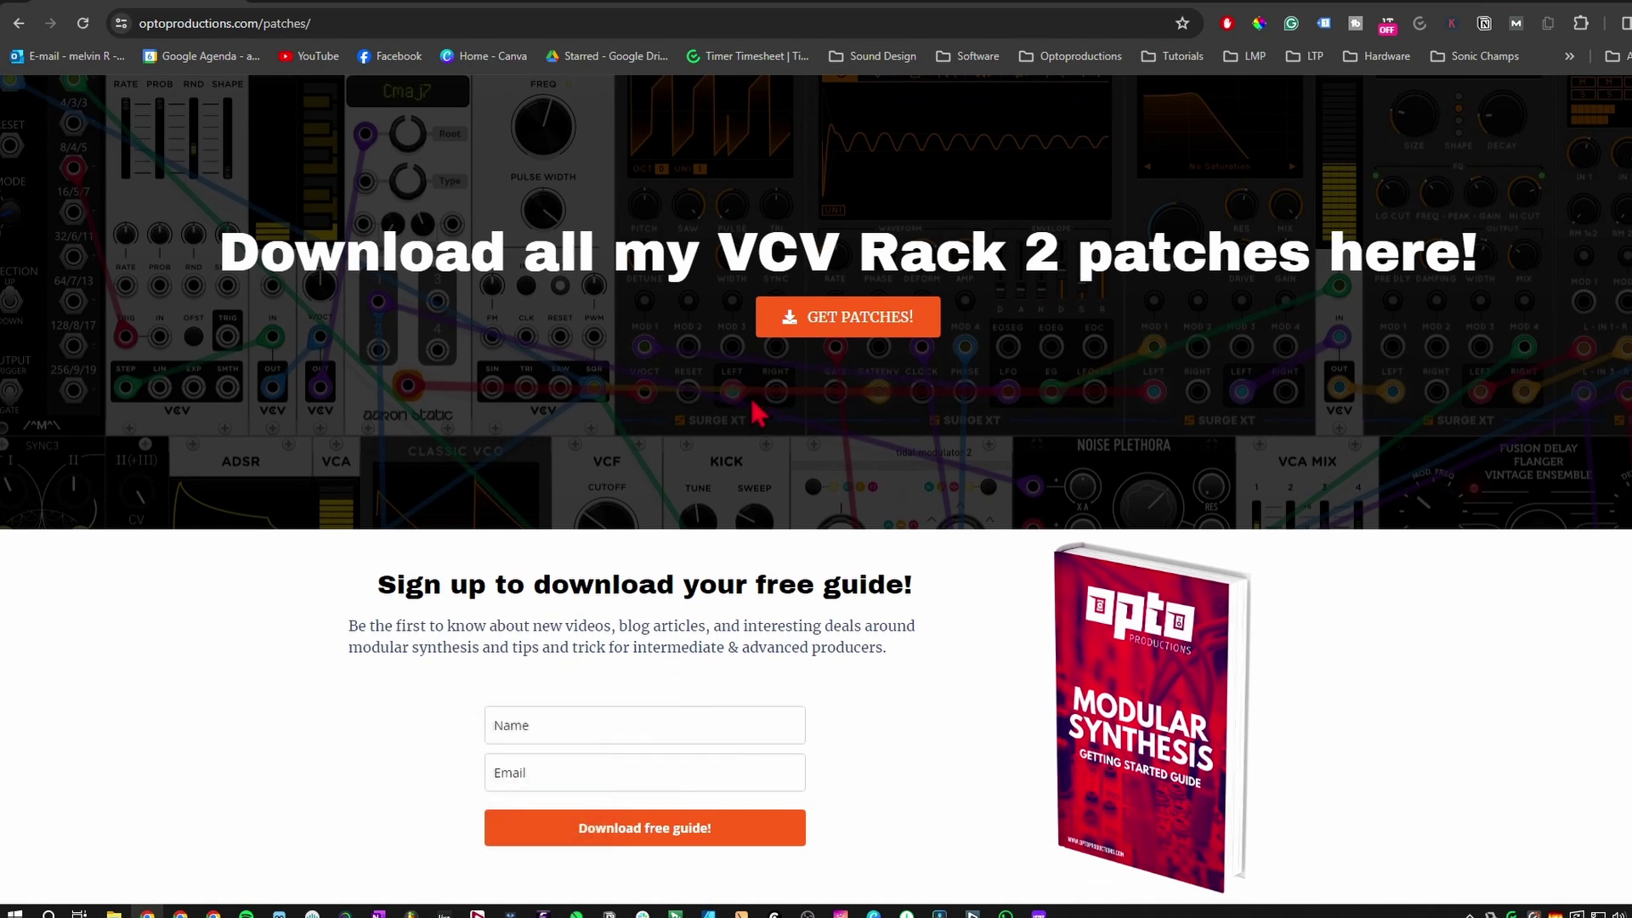